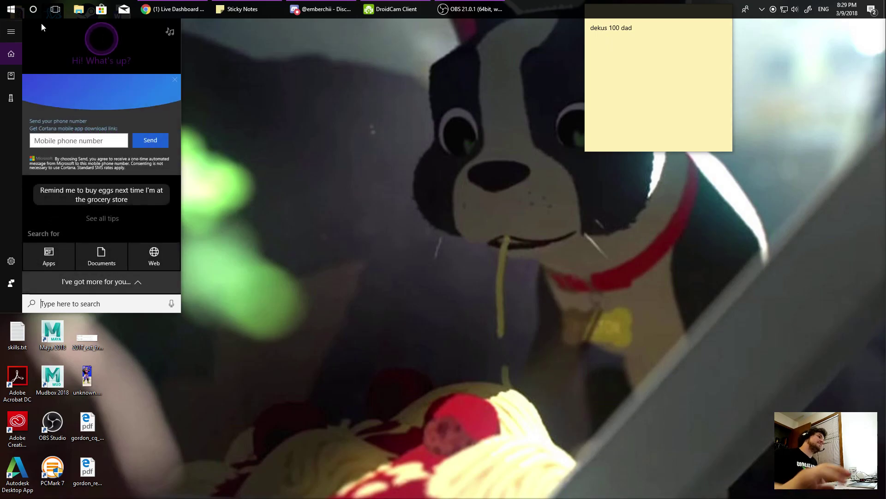
# Launch Cisco AnyConnect from a 'cisco' Start search and begin connecting to the VPN.
pyautogui.write('cisco')
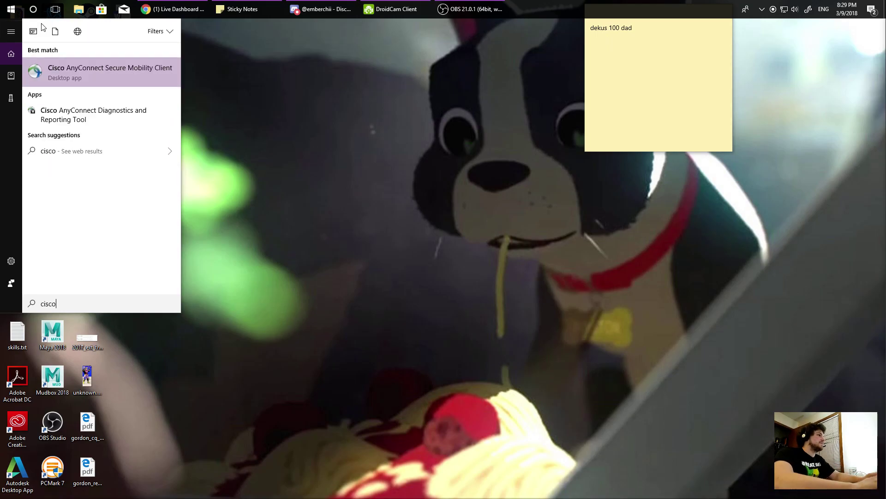
pyautogui.press('Return')
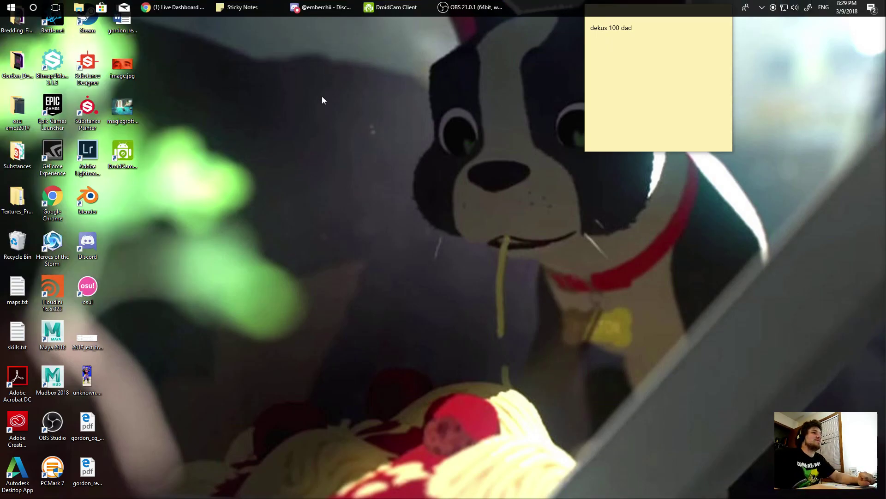
pyautogui.click(521, 254)
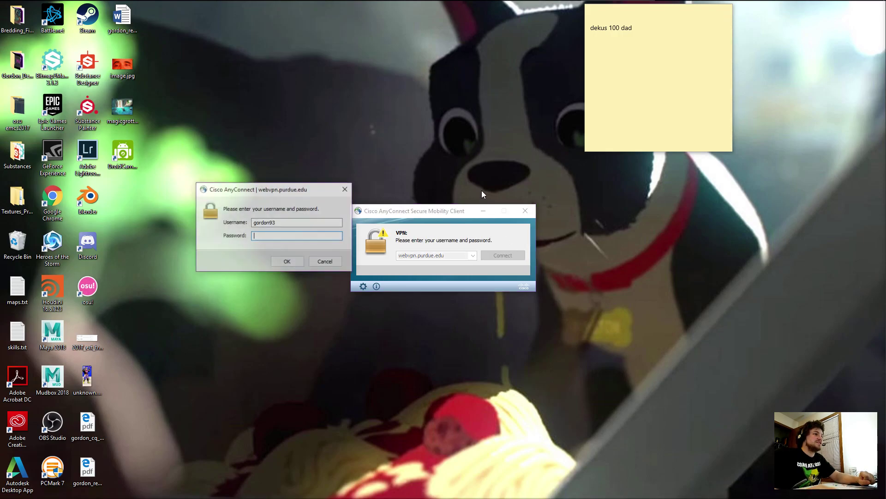
# Enter the account password, correcting a typo, and submit the login to webvpn.purdue.edu.
pyautogui.write('********')
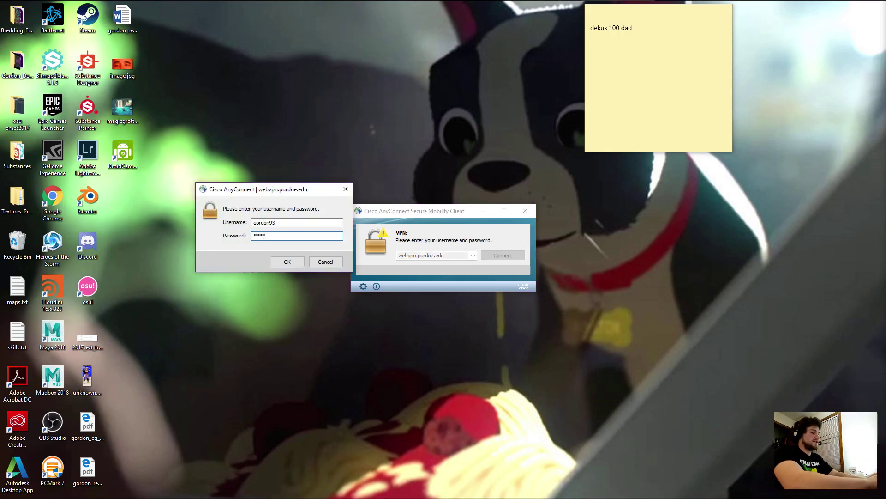
pyautogui.write('***')
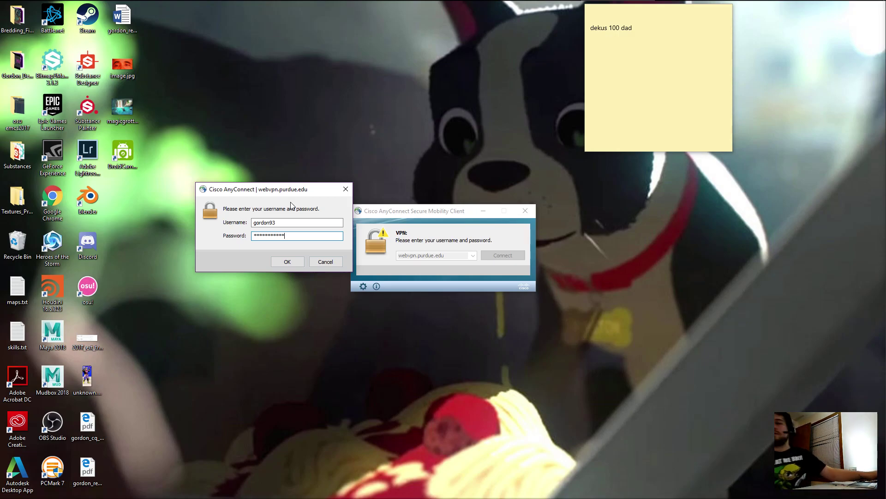
pyautogui.press('BackSpace')
pyautogui.press('BackSpace')
pyautogui.press('BackSpace')
pyautogui.press('BackSpace')
pyautogui.press('BackSpace')
pyautogui.press('BackSpace')
pyautogui.press('BackSpace')
pyautogui.press('BackSpace')
pyautogui.press('BackSpace')
pyautogui.press('BackSpace')
pyautogui.press('BackSpace')
pyautogui.press('BackSpace')
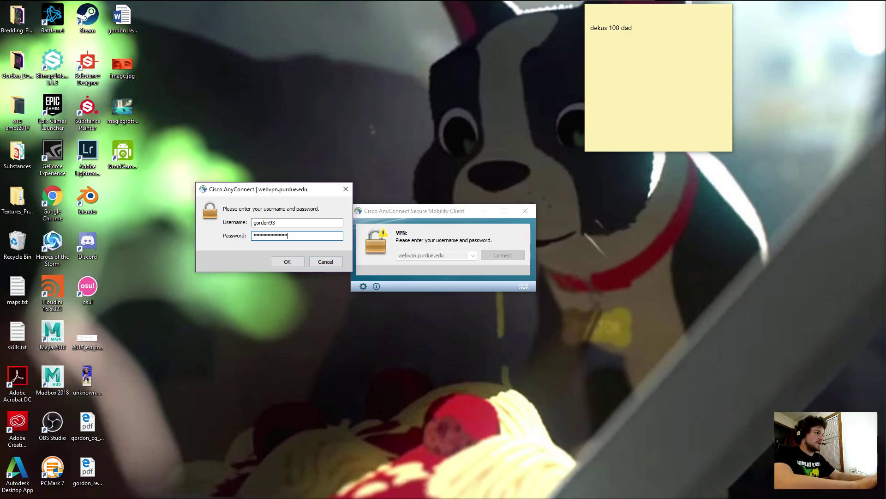
pyautogui.write('************')
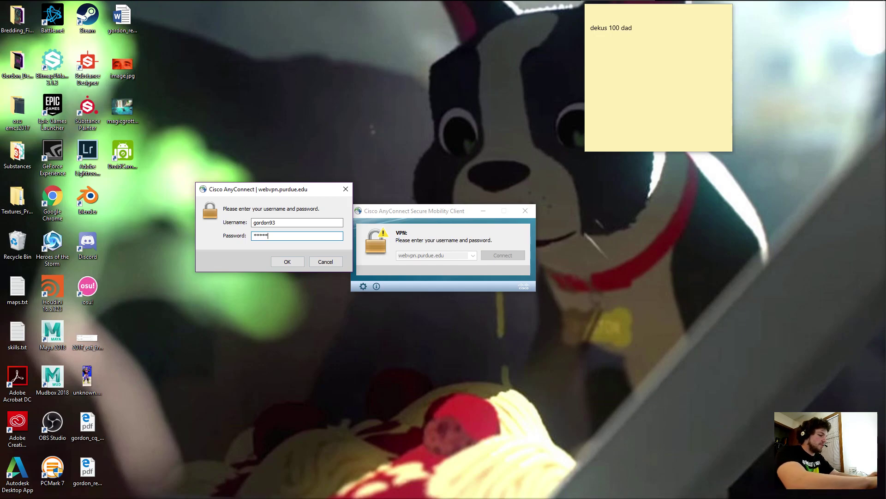
pyautogui.press('Return')
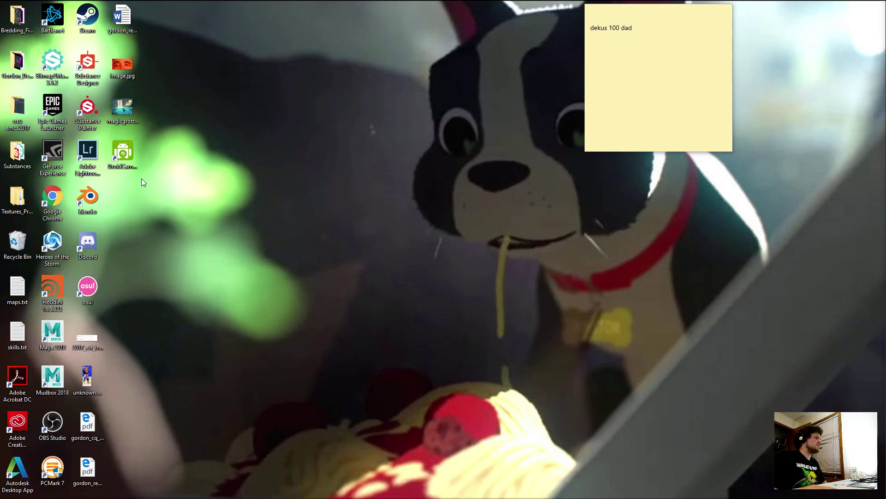
# View magicgrottocolourredo.jpg in Photos as reference, reposition its window, then minimize it.
pyautogui.doubleClick(122, 109)
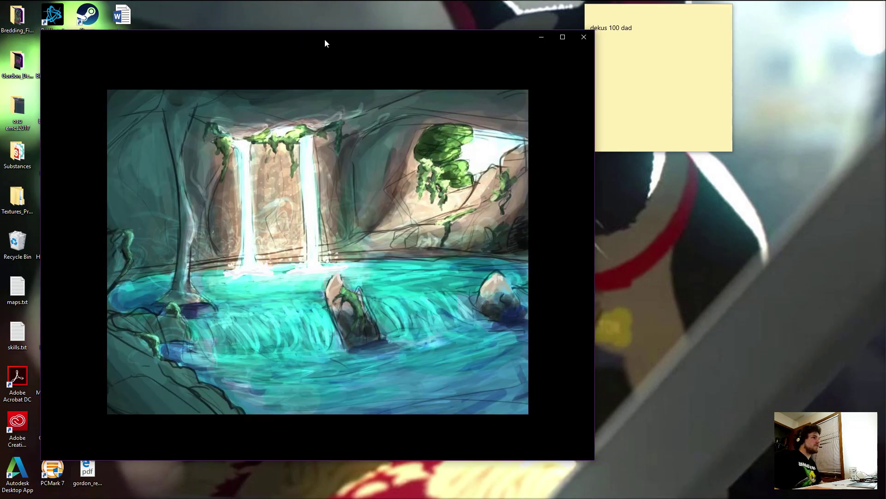
pyautogui.moveTo(325, 39); pyautogui.dragTo(496, 17)
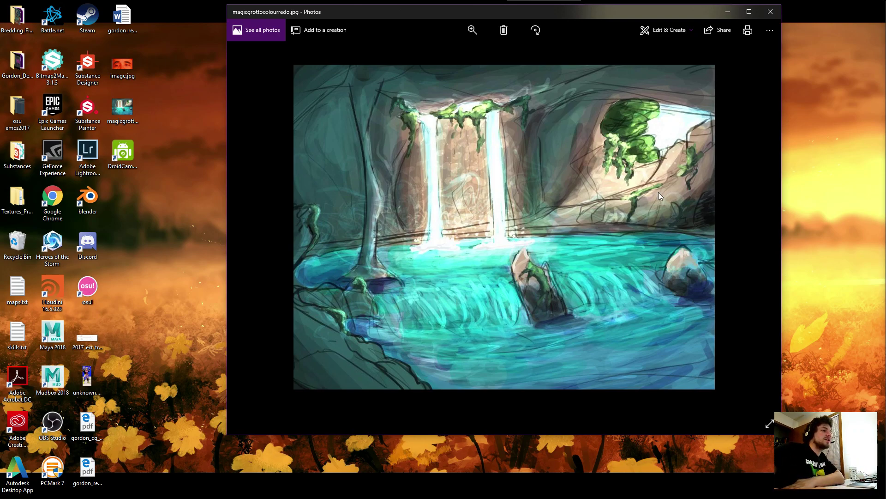
pyautogui.click(60, 295)
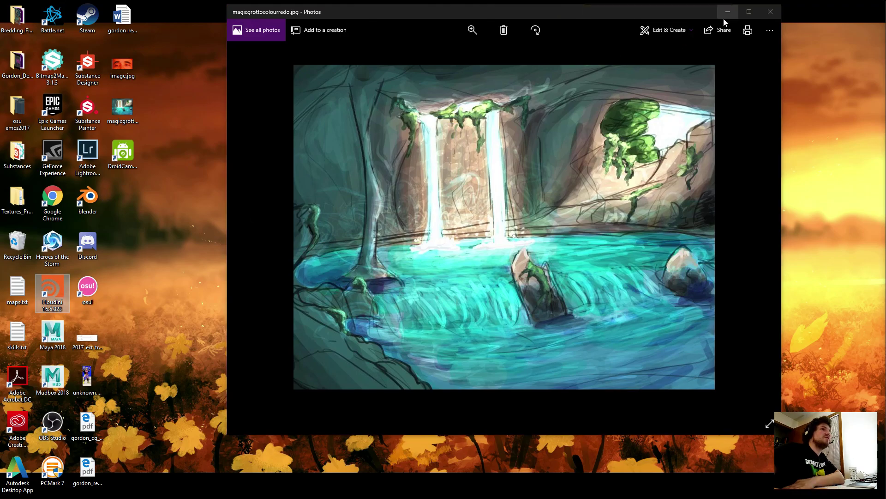
pyautogui.click(728, 12)
# Launch Houdini FX from the desktop icon and drag the sticky note out of the way.
pyautogui.doubleClick(52, 291)
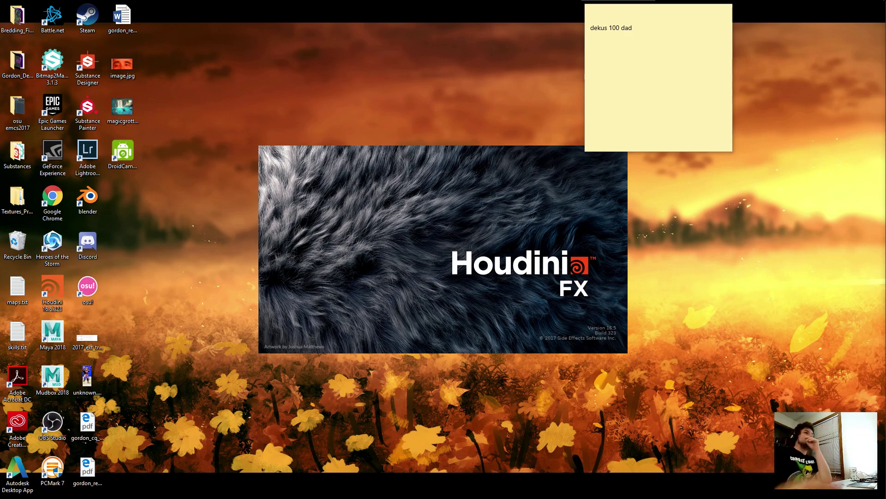
pyautogui.click(665, 18)
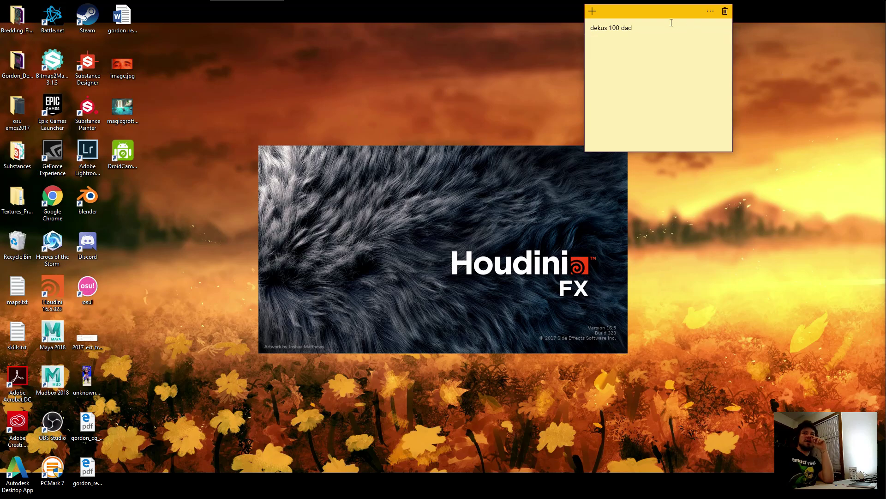
pyautogui.moveTo(660, 16); pyautogui.dragTo(885, 18)
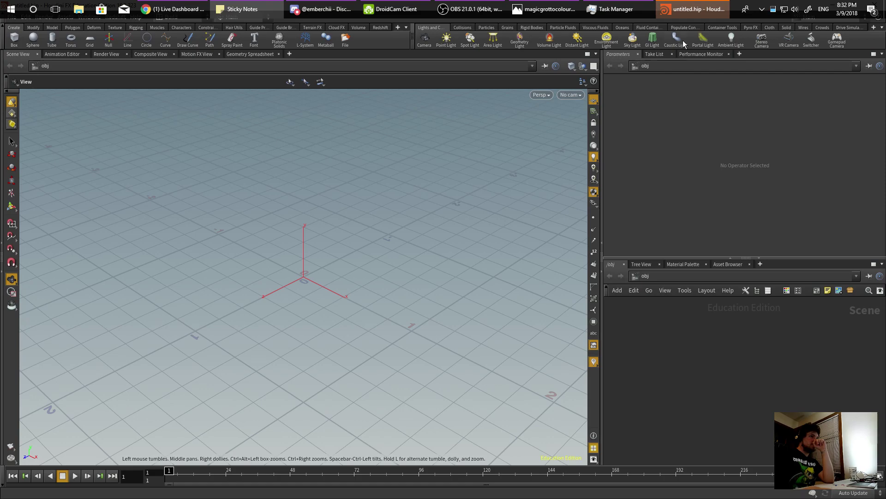
# Open cave.hipnc from File > Open Recent Files.
pyautogui.click(683, 10)
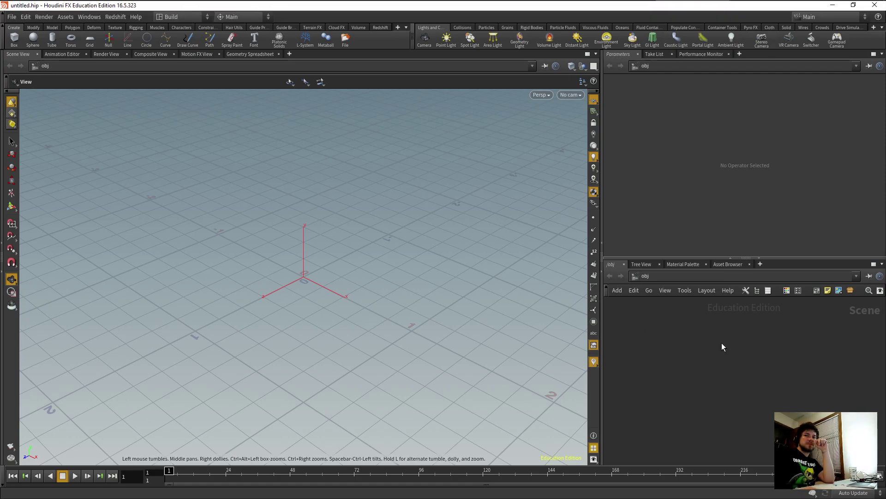
pyautogui.click(12, 18)
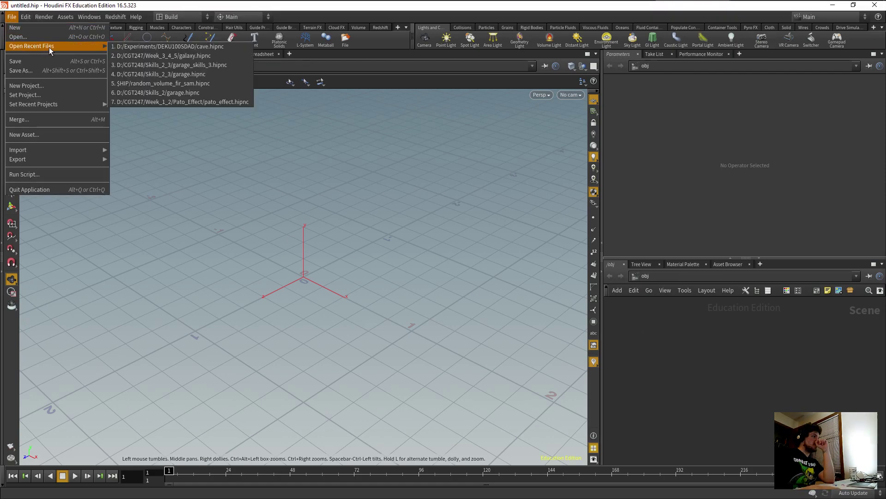
pyautogui.moveTo(106, 48)
pyautogui.click(217, 133)
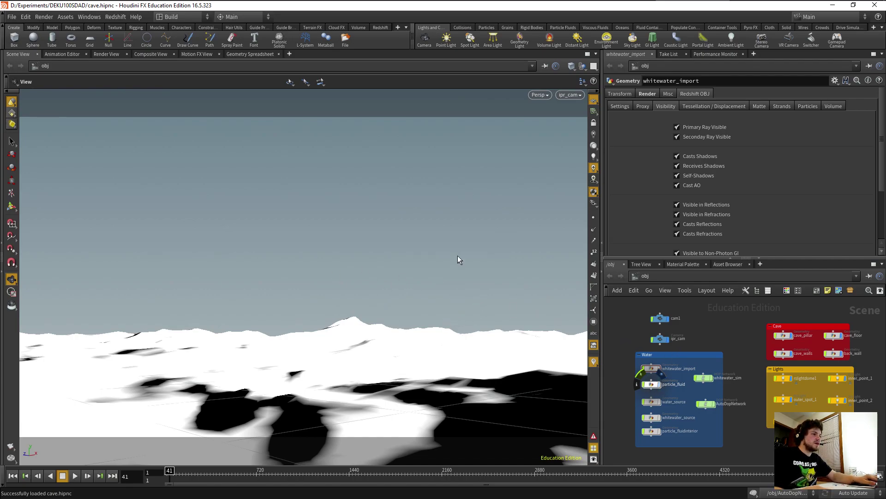
# Leave ipr_cam for a free perspective view and navigate the cave to a cracked wall seam near the floor.
pyautogui.hotkey('space', '1')
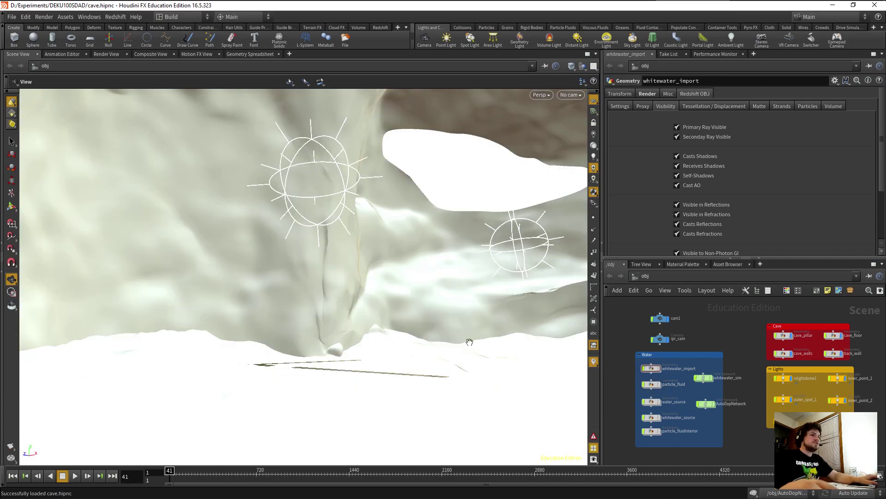
pyautogui.moveTo(425, 312); pyautogui.dragTo(455, 299, button='right')
pyautogui.moveTo(456, 299); pyautogui.dragTo(241, 311)
pyautogui.moveTo(242, 310); pyautogui.dragTo(475, 277, button='middle')
pyautogui.moveTo(168, 313); pyautogui.dragTo(242, 294, button='right')
pyautogui.moveTo(242, 294); pyautogui.dragTo(229, 204)
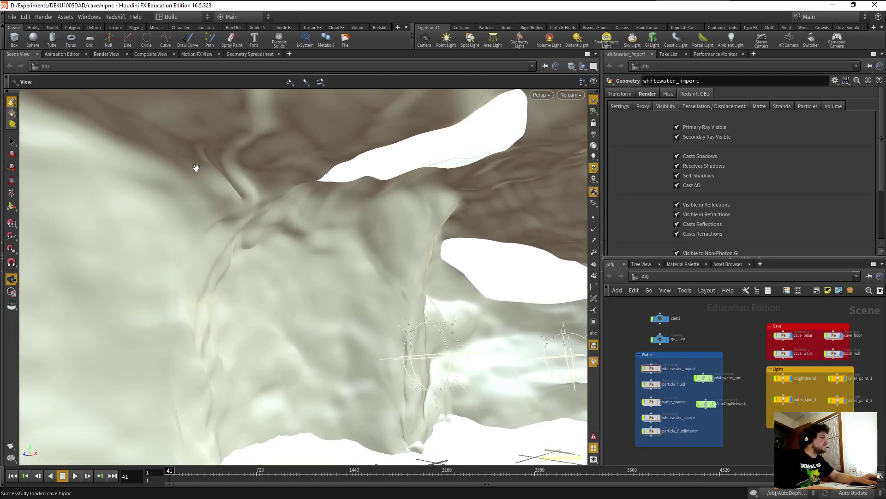
pyautogui.moveTo(204, 167); pyautogui.dragTo(321, 305)
pyautogui.moveTo(402, 370); pyautogui.dragTo(356, 347)
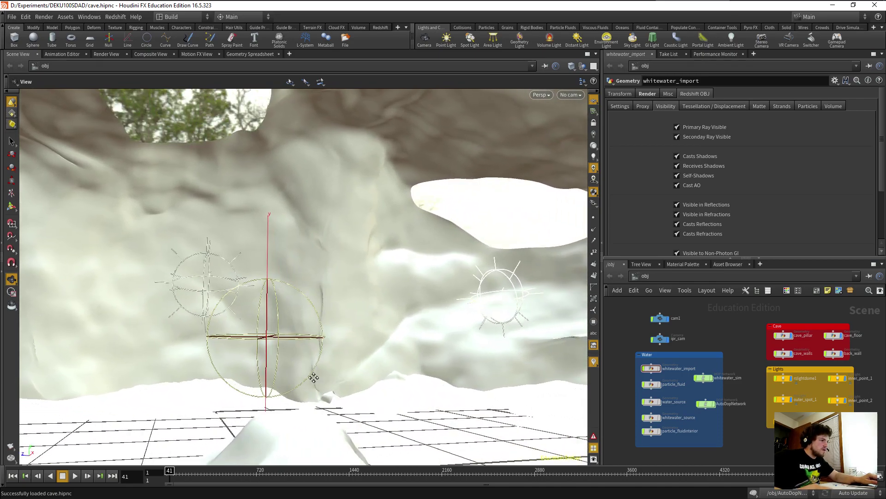
pyautogui.moveTo(295, 393); pyautogui.dragTo(269, 404)
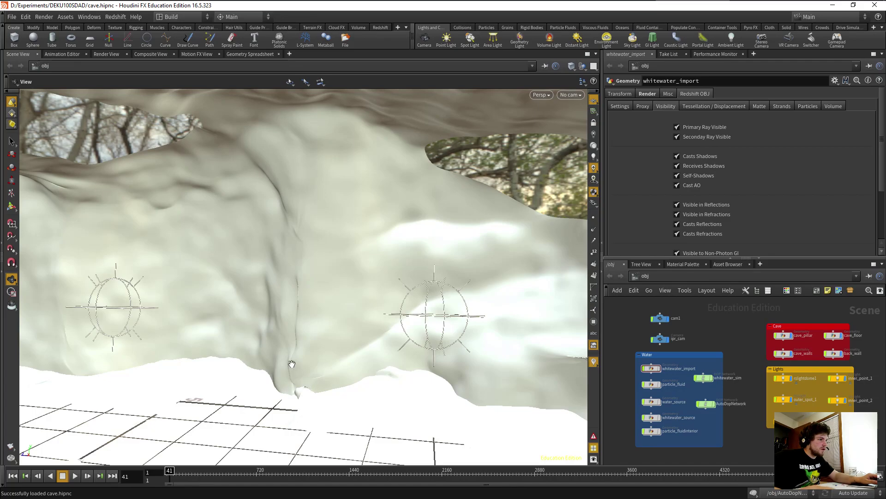
pyautogui.moveTo(259, 380); pyautogui.dragTo(408, 330)
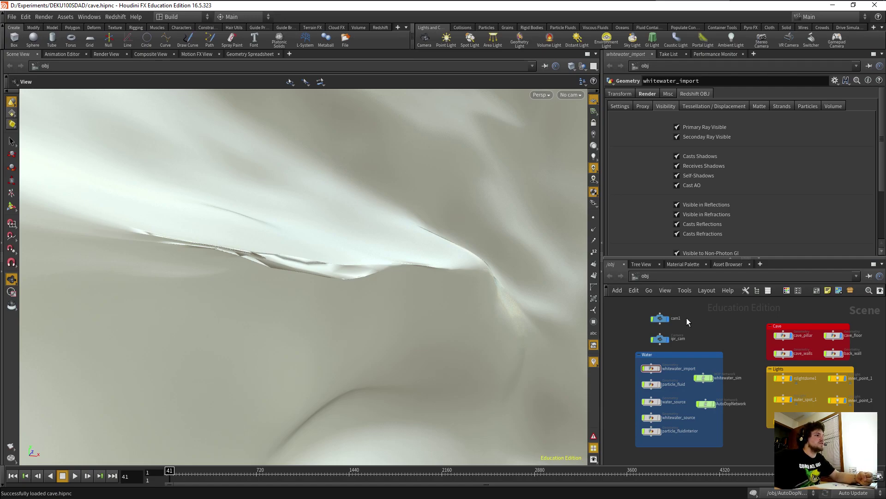
# Enter the cave_walls geometry network and switch the viewport to the UV layout view.
pyautogui.doubleClick(785, 353)
pyautogui.moveTo(383, 329); pyautogui.dragTo(480, 310)
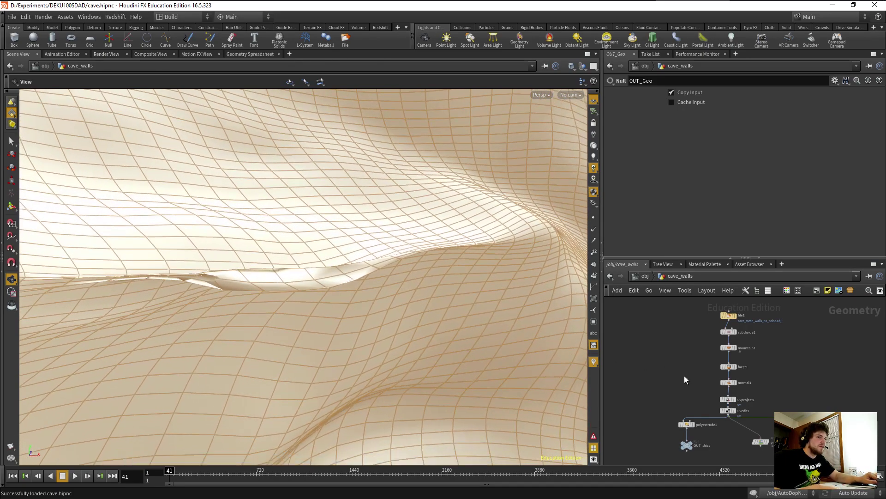
pyautogui.click(570, 95)
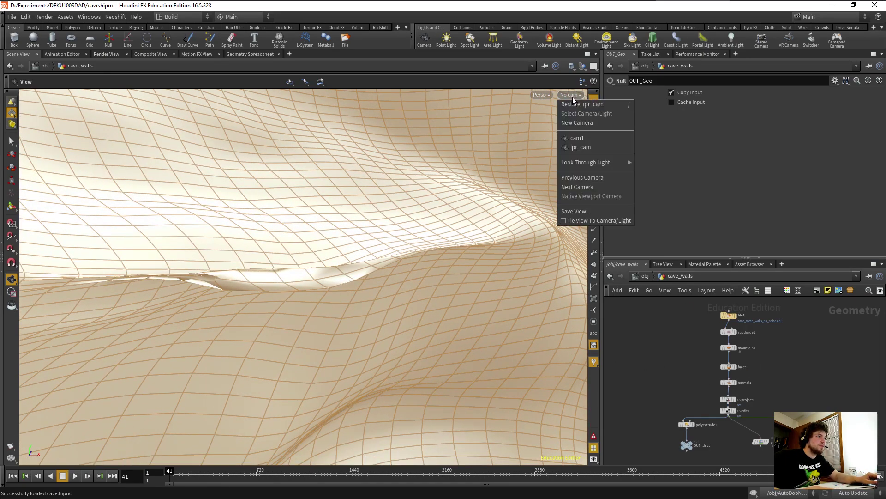
pyautogui.click(538, 95)
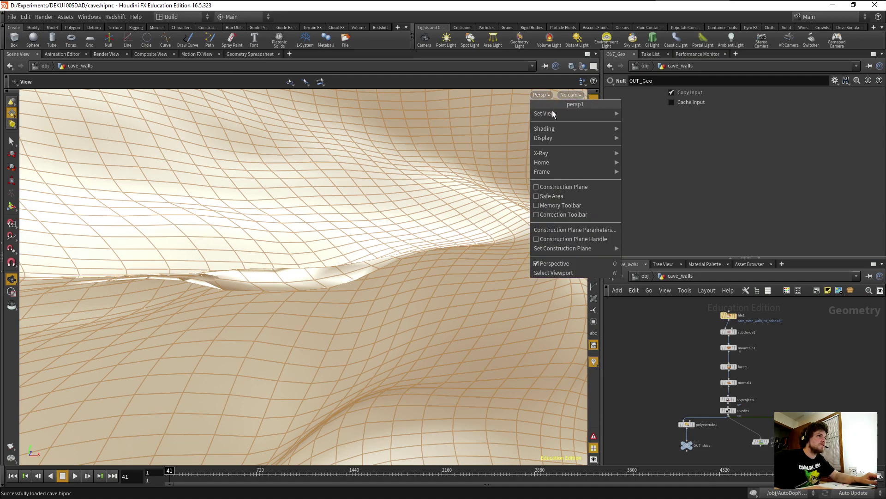
pyautogui.moveTo(551, 114)
pyautogui.click(641, 150)
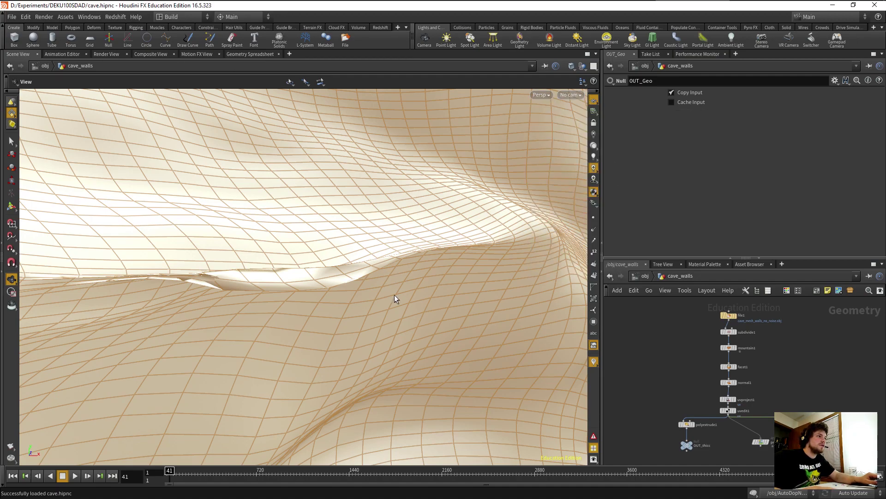
# Zoom and pan the UV view to inspect the stretched seam area.
pyautogui.scroll(10, 345, 263)
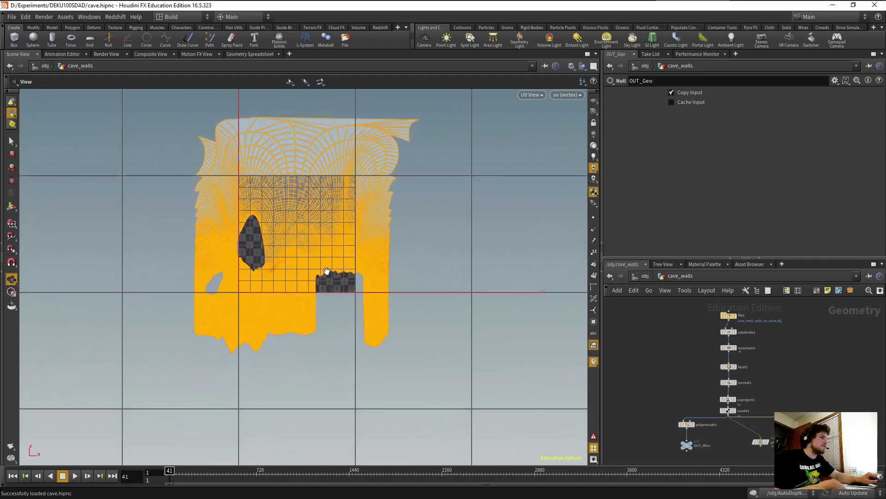
pyautogui.scroll(15, 289, 274)
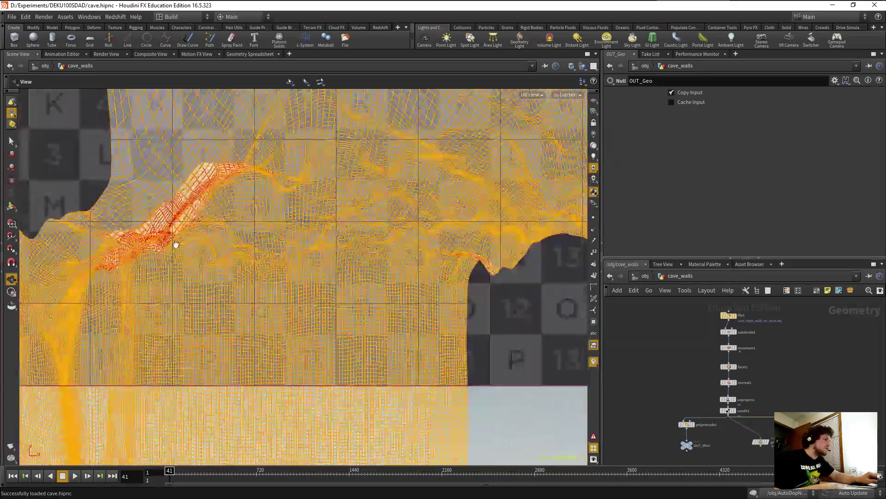
pyautogui.moveTo(267, 261); pyautogui.dragTo(342, 324, button='middle')
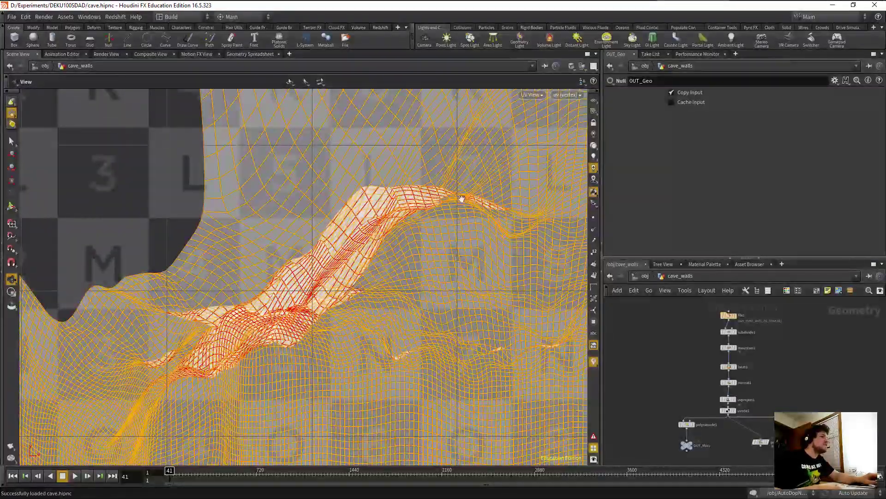
pyautogui.moveTo(302, 280); pyautogui.dragTo(308, 281, button='middle')
pyautogui.scroll(10, 308, 280)
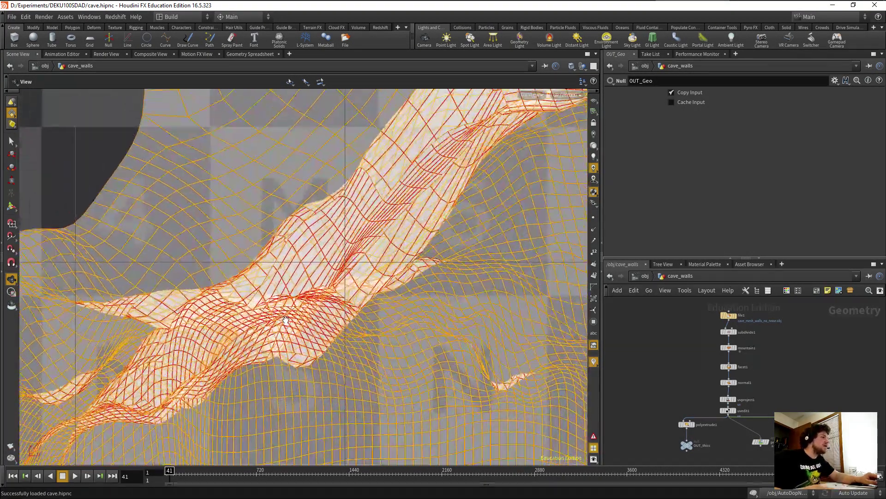
pyautogui.scroll(-2, 283, 312)
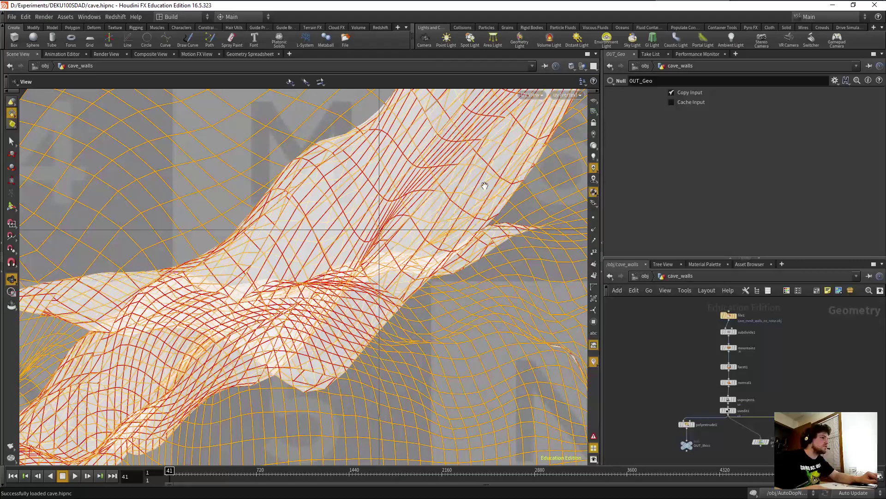
# Set the viewport back to a perspective 3D view of the cave.
pyautogui.click(531, 95)
pyautogui.moveTo(578, 114)
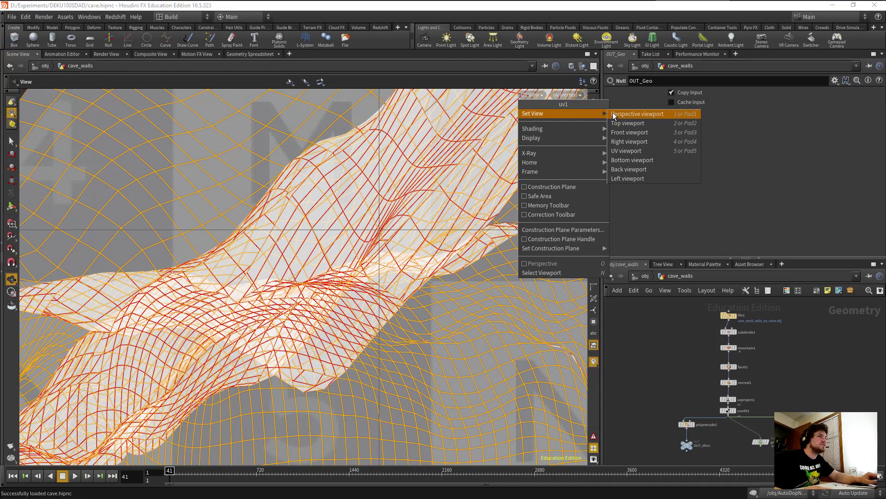
pyautogui.click(635, 114)
pyautogui.click(573, 95)
# Look through ipr_cam and frame the fold in the cave wall.
pyautogui.click(581, 147)
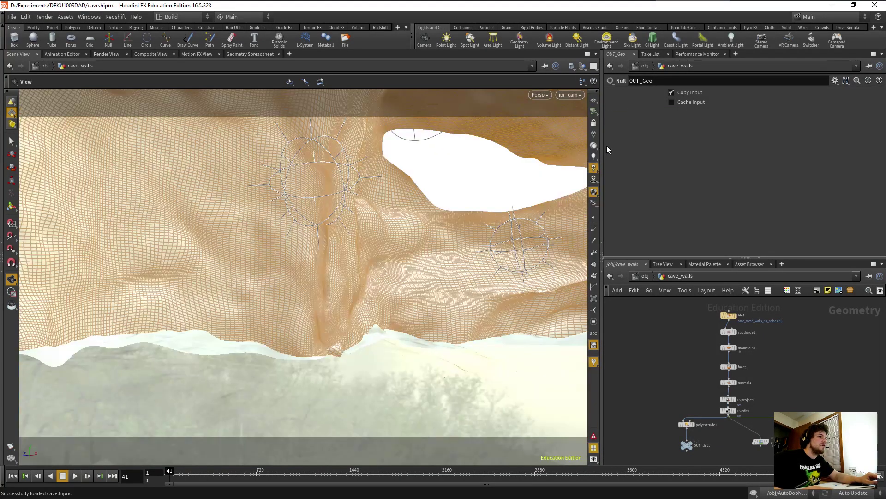
pyautogui.moveTo(537, 149); pyautogui.dragTo(203, 226, button='middle')
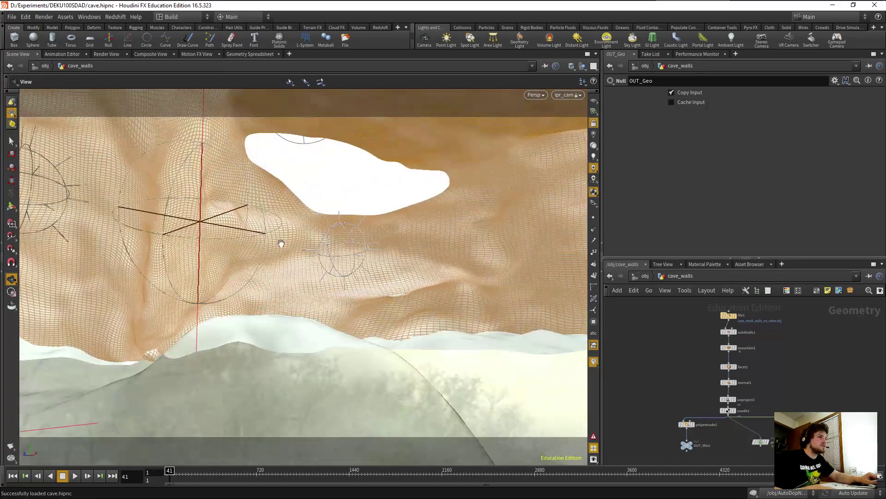
pyautogui.moveTo(277, 242); pyautogui.dragTo(303, 269, button='right')
pyautogui.moveTo(303, 269); pyautogui.dragTo(121, 224, button='middle')
pyautogui.moveTo(318, 249); pyautogui.dragTo(392, 301, button='right')
pyautogui.moveTo(392, 300); pyautogui.dragTo(343, 271)
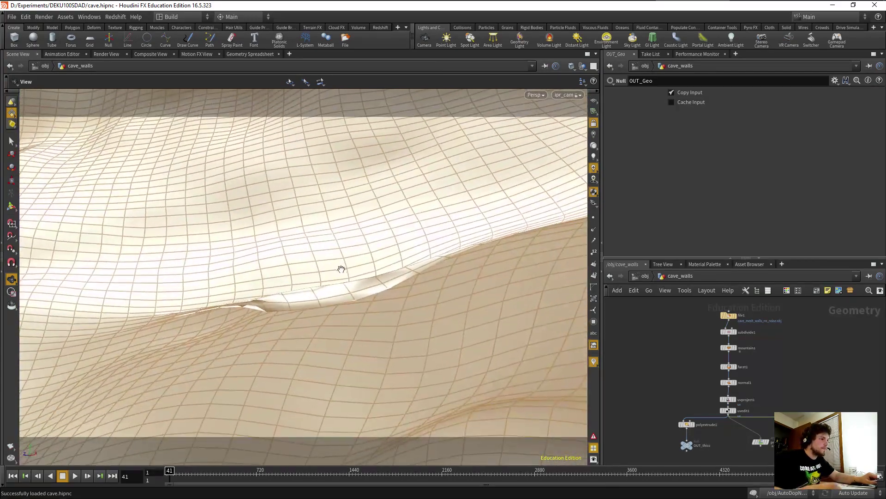
pyautogui.moveTo(342, 271); pyautogui.dragTo(320, 318, button='right')
pyautogui.moveTo(321, 319); pyautogui.dragTo(358, 297)
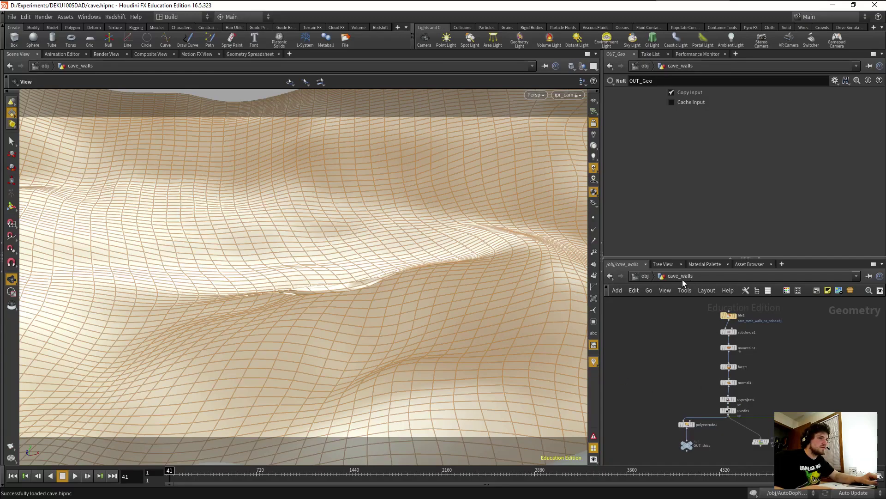
# Go up from cave_walls to the object level, then into the /out render network.
pyautogui.click(645, 276)
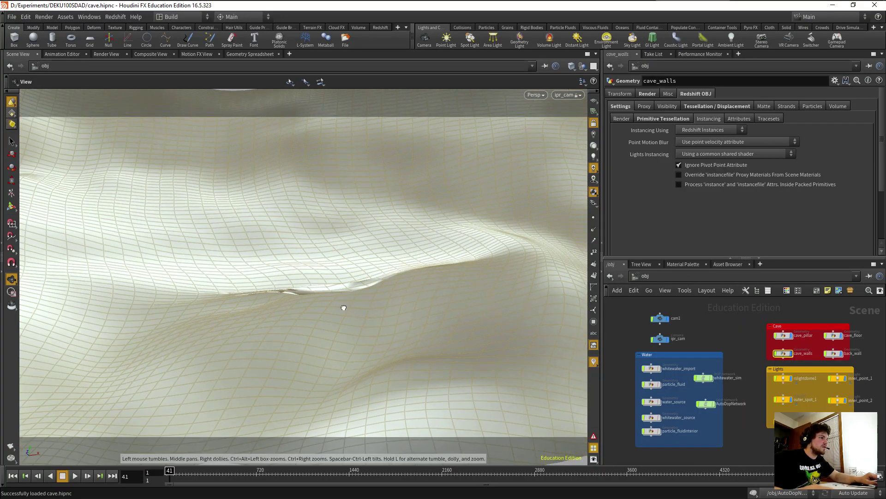
pyautogui.scroll(8, 356, 319)
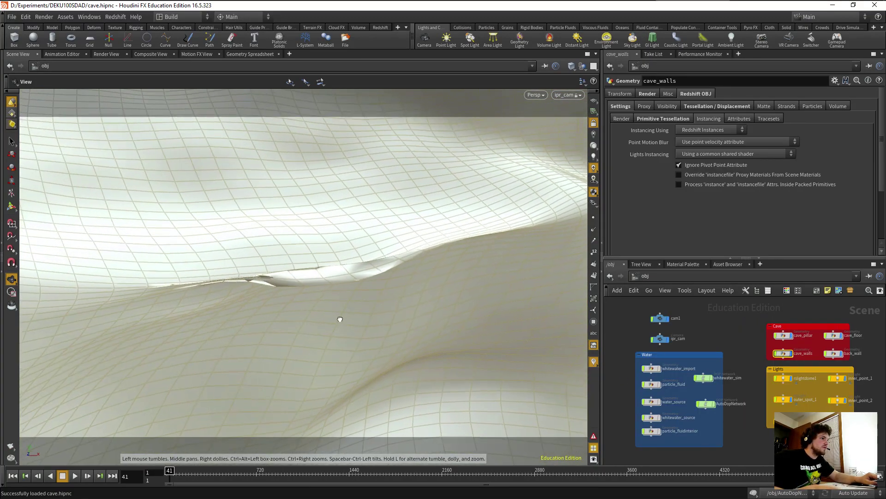
pyautogui.moveTo(330, 357); pyautogui.dragTo(321, 295)
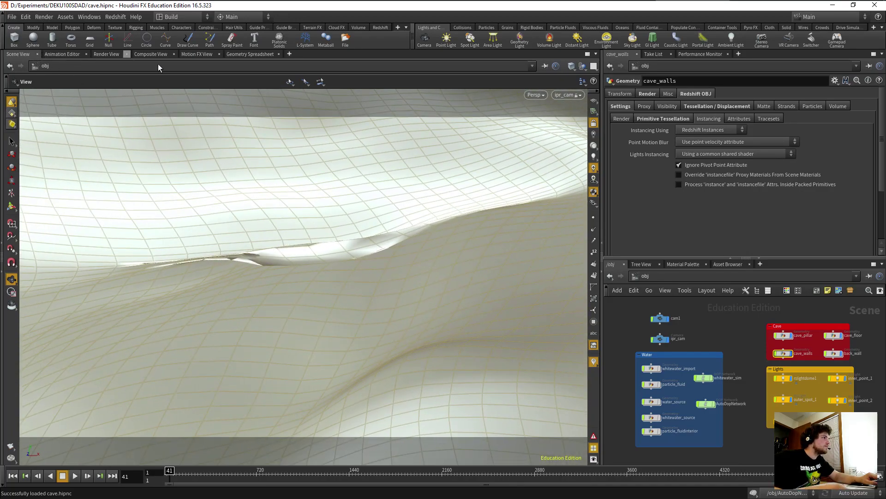
pyautogui.click(635, 275)
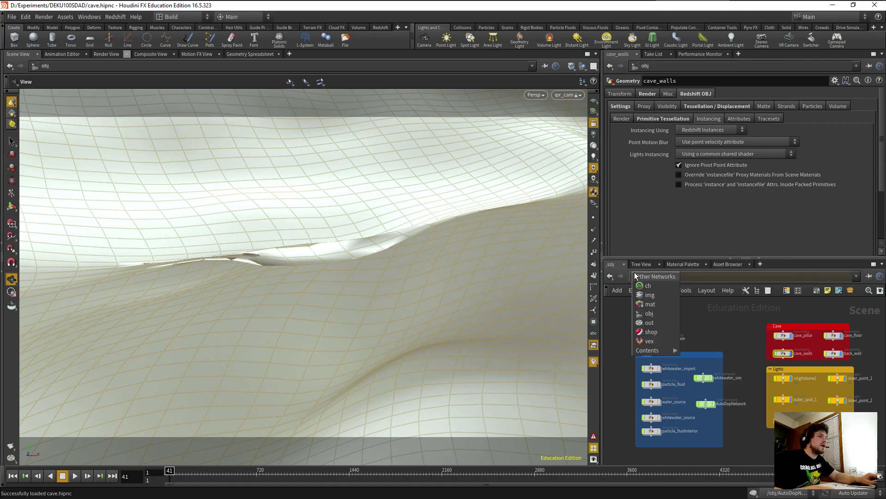
pyautogui.click(651, 323)
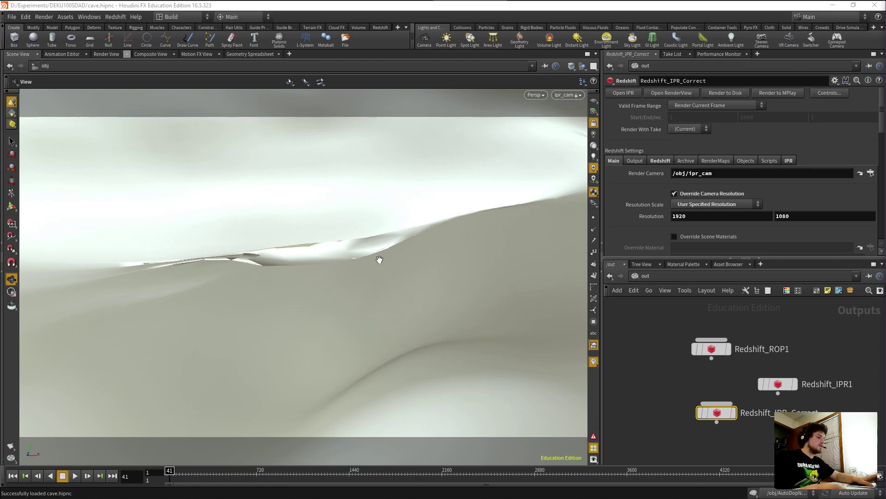
pyautogui.moveTo(566, 5)
pyautogui.scroll(-5, 409, 268)
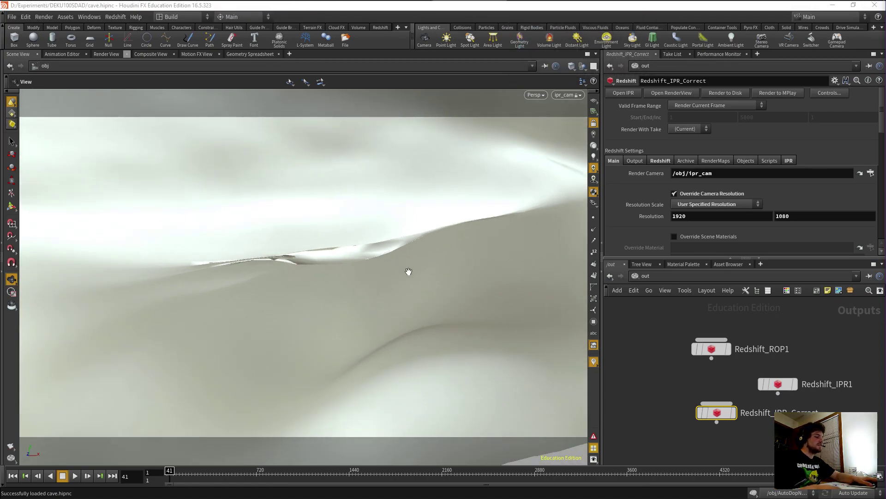
pyautogui.moveTo(429, 330); pyautogui.dragTo(256, 249)
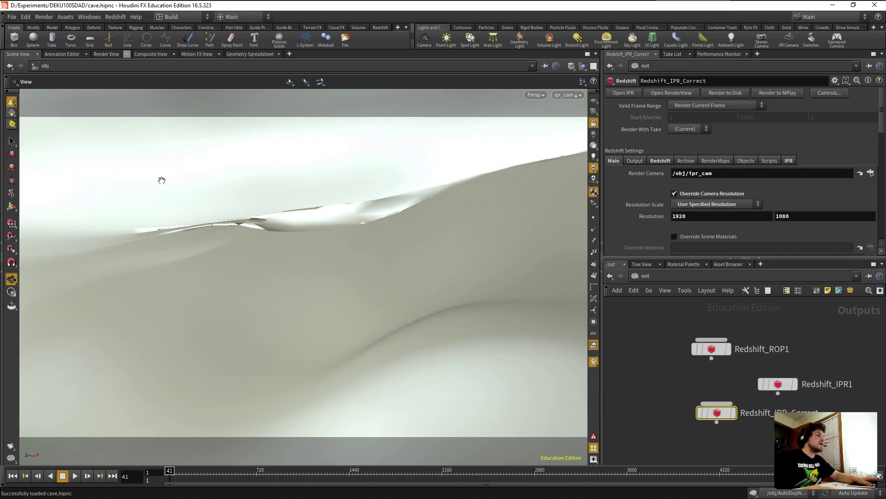
pyautogui.moveTo(401, 210); pyautogui.dragTo(406, 234)
# Start the Redshift_IPR_Correct interactive render, move MPlay aside and zoom the preview as it builds.
pyautogui.click(642, 273)
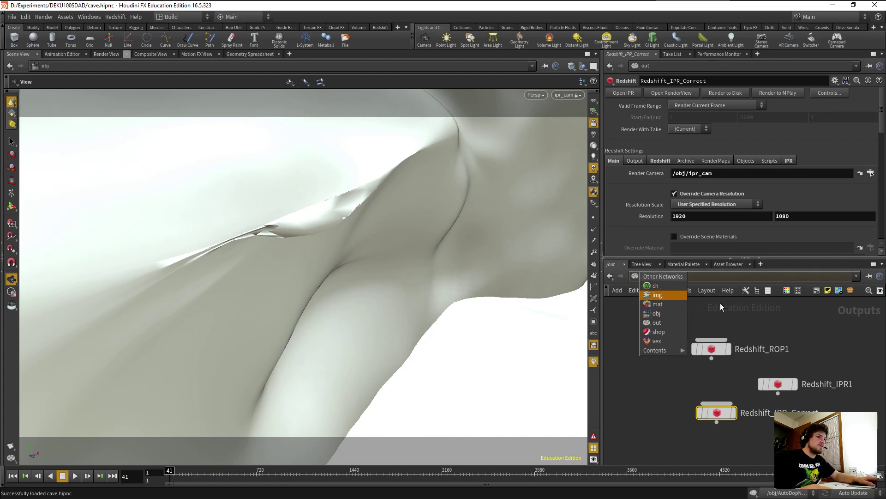
pyautogui.click(810, 333)
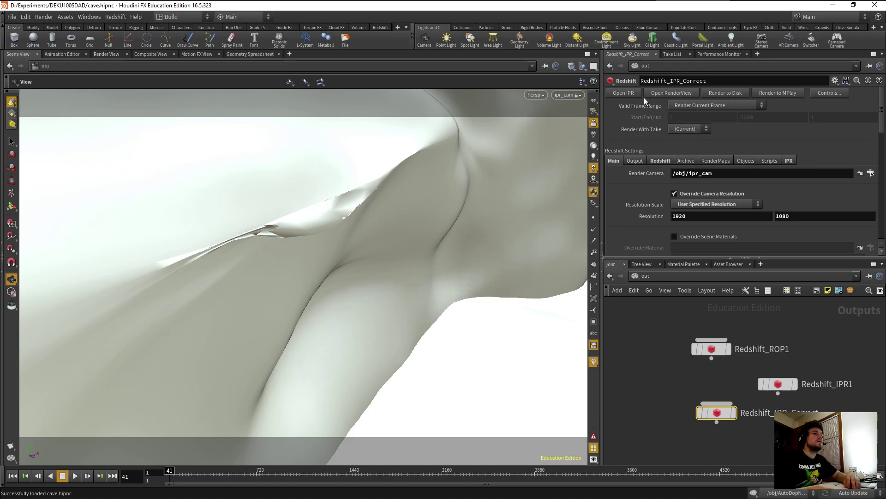
pyautogui.click(619, 94)
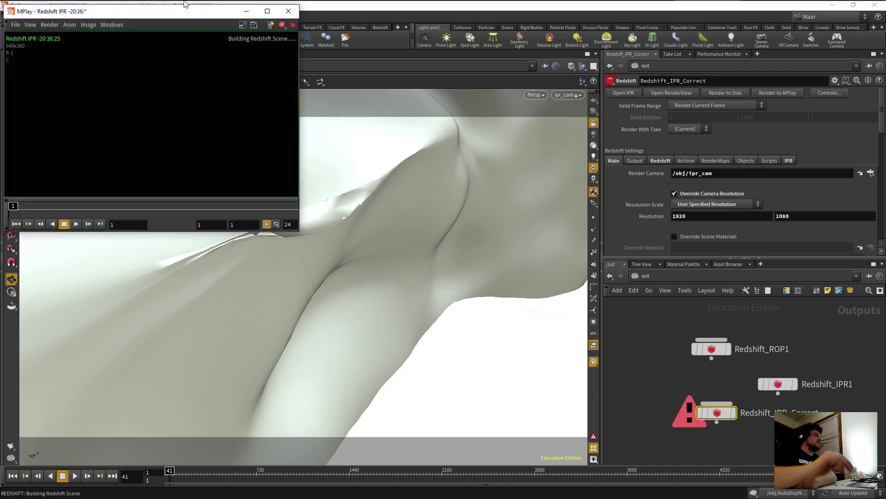
pyautogui.moveTo(374, 88); pyautogui.dragTo(660, 82)
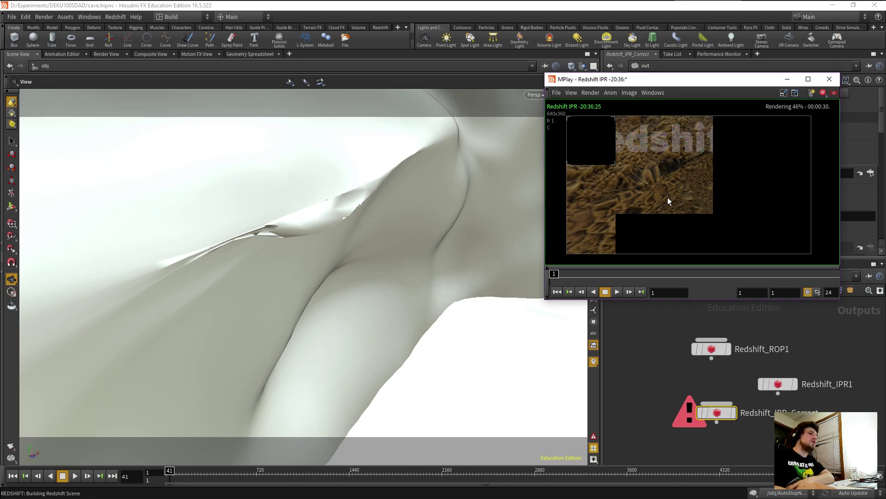
pyautogui.scroll(2, 652, 189)
pyautogui.scroll(1, 652, 183)
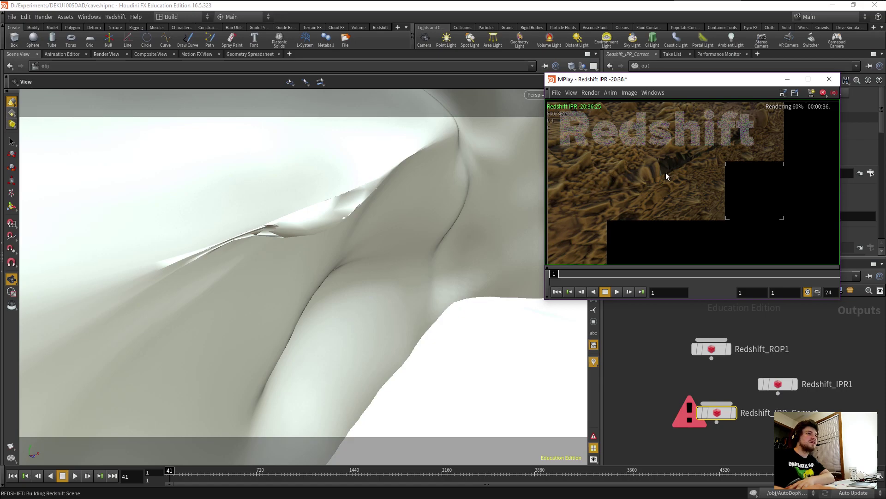
pyautogui.scroll(-1, 665, 173)
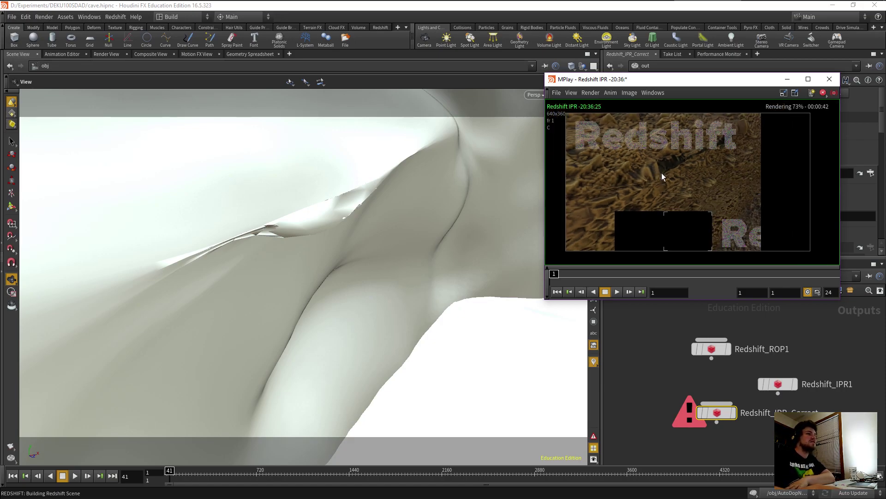
pyautogui.scroll(2, 661, 173)
pyautogui.scroll(-2, 670, 181)
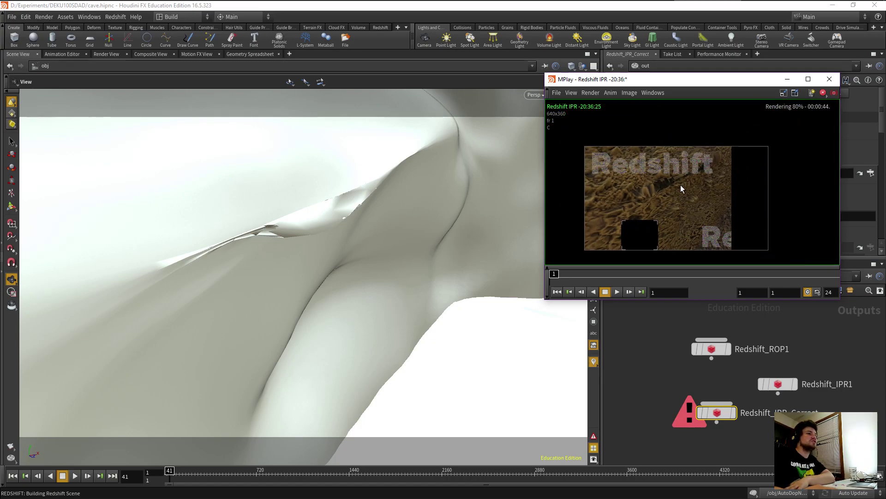
# Stop the IPR render, look through cam1, and select Redshift_ROP1 to show its settings.
pyautogui.click(821, 94)
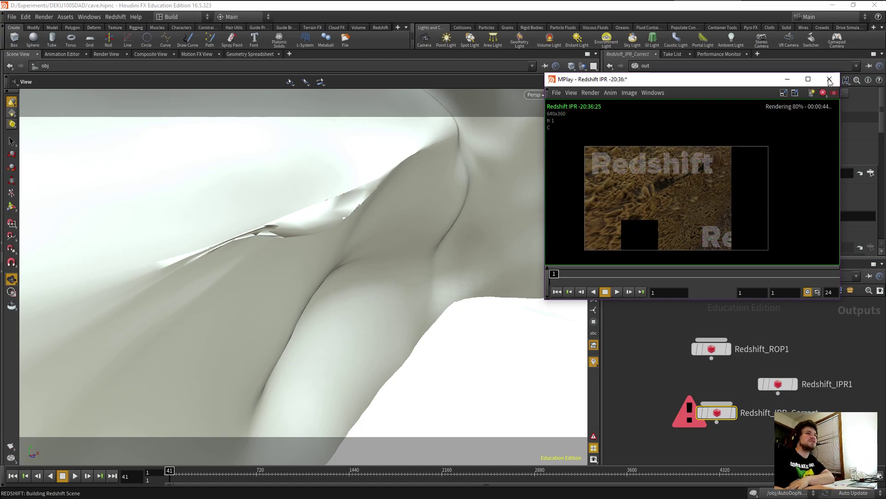
pyautogui.moveTo(734, 80); pyautogui.dragTo(340, 168)
pyautogui.click(568, 94)
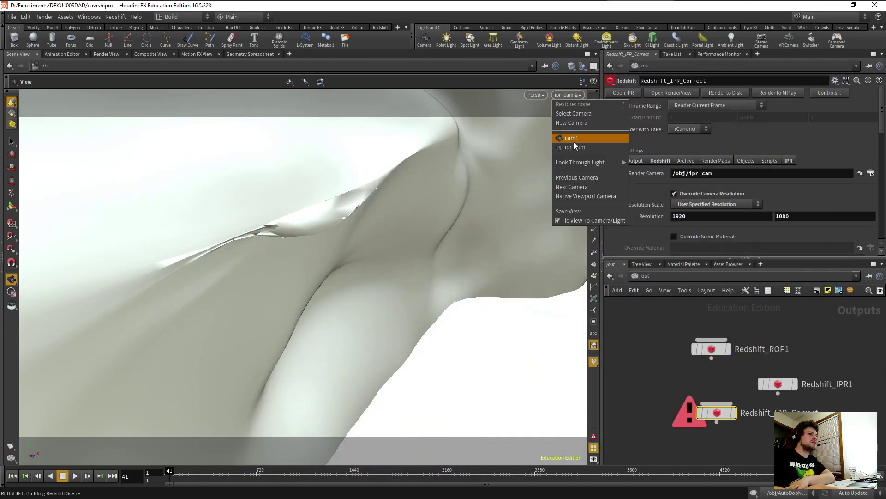
pyautogui.click(582, 138)
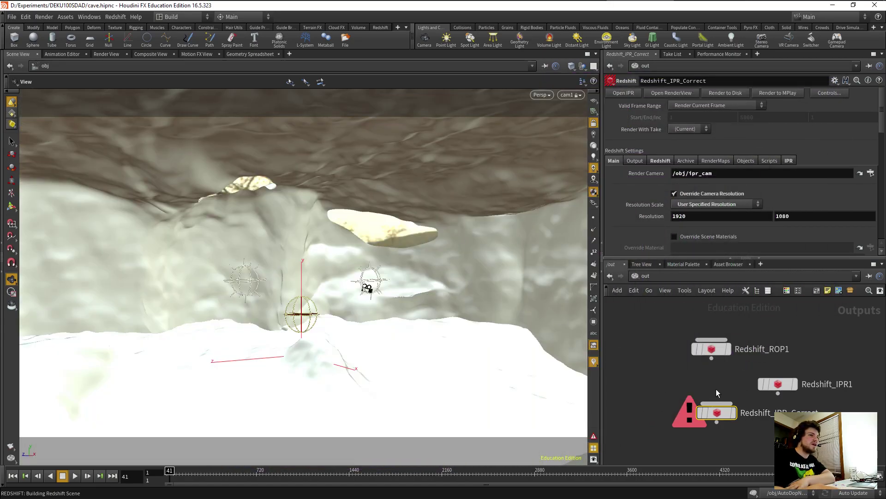
pyautogui.click(788, 385)
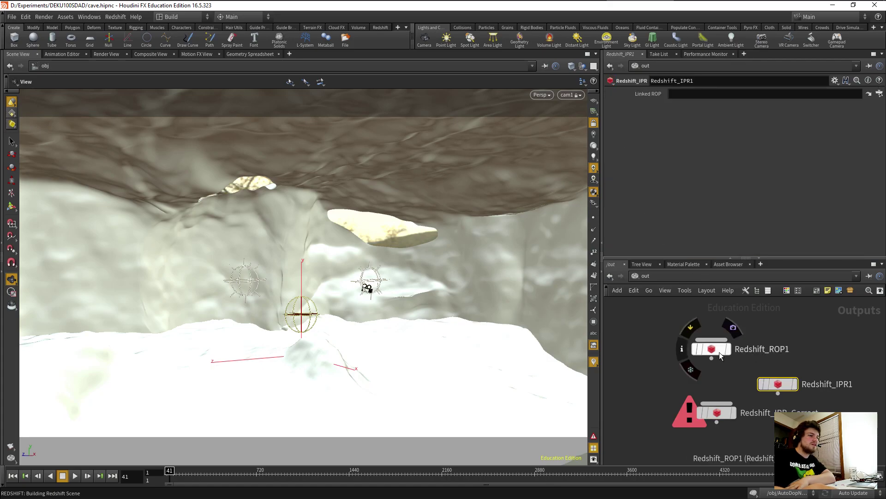
pyautogui.click(719, 353)
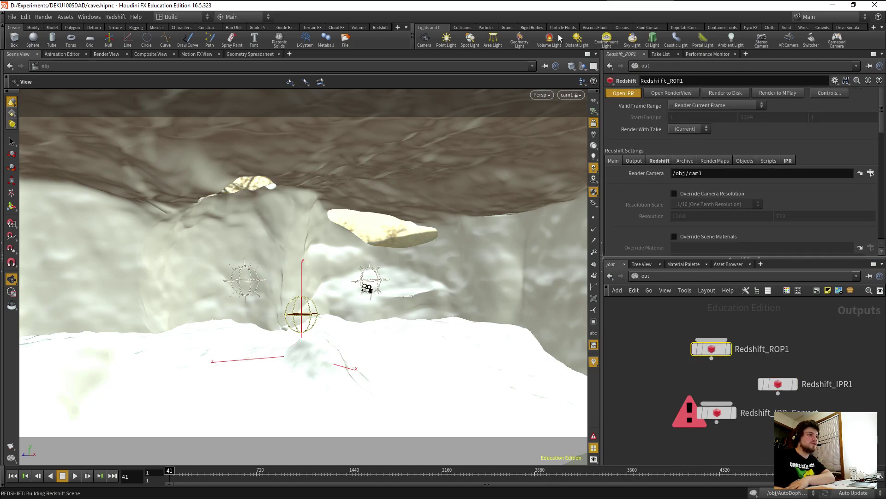
pyautogui.click(711, 9)
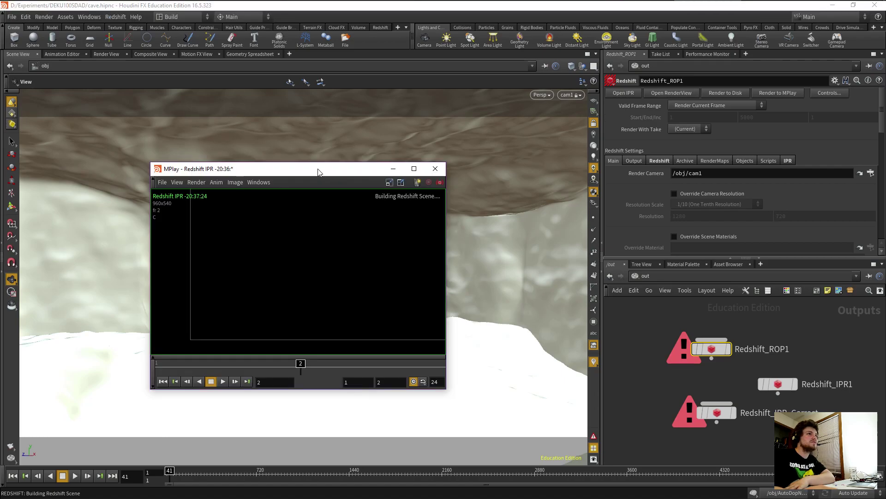
pyautogui.moveTo(323, 169); pyautogui.dragTo(587, 110)
pyautogui.moveTo(622, 182); pyautogui.dragTo(588, 199, button='middle')
pyautogui.scroll(3, 530, 212)
pyautogui.scroll(-2, 601, 203)
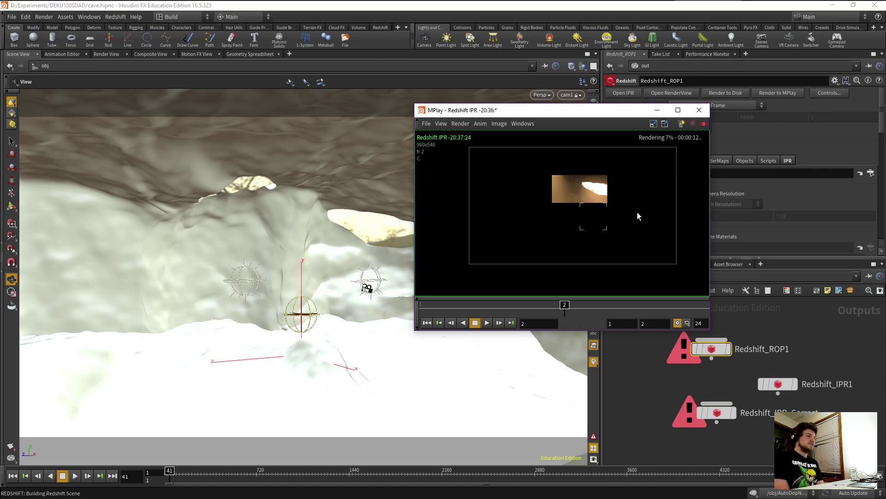
pyautogui.doubleClick(567, 112)
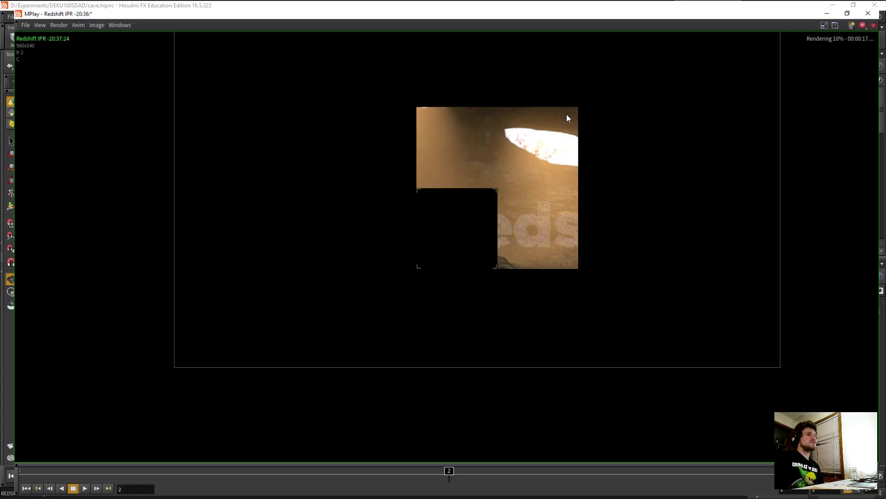
pyautogui.scroll(-5, 531, 146)
pyautogui.scroll(4, 532, 178)
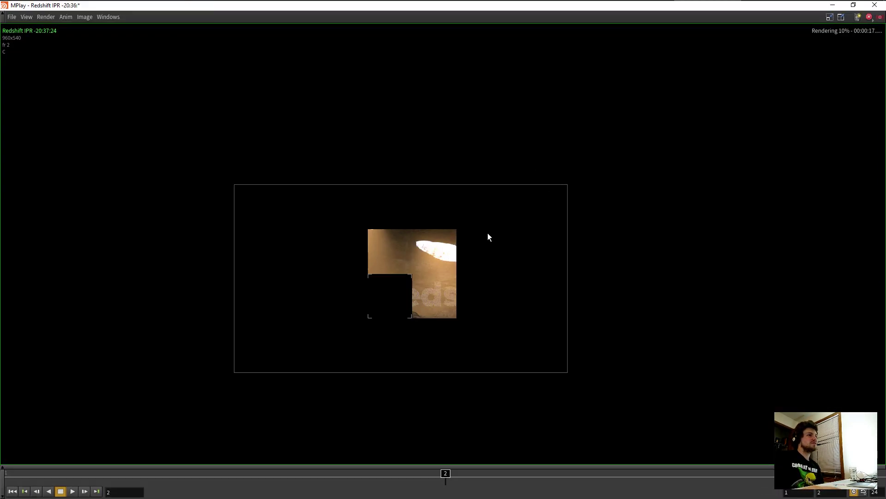
pyautogui.moveTo(419, 311); pyautogui.dragTo(491, 253, button='middle')
pyautogui.scroll(2, 490, 254)
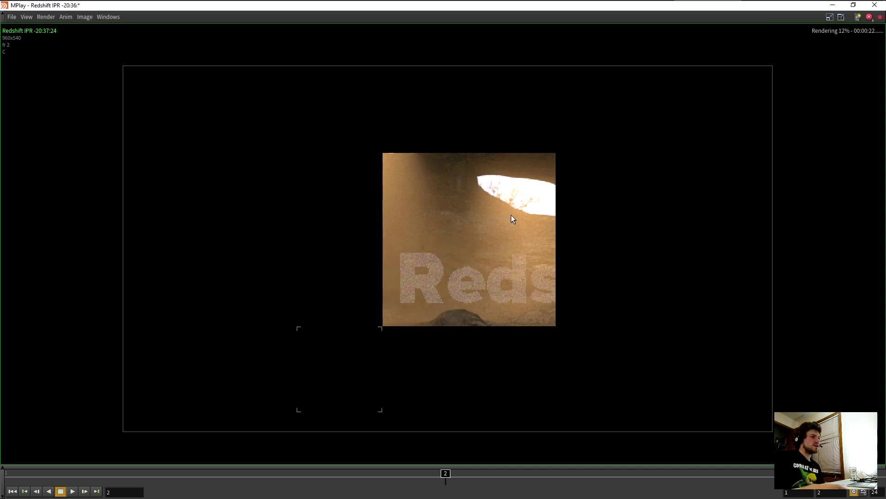
pyautogui.scroll(-1, 439, 218)
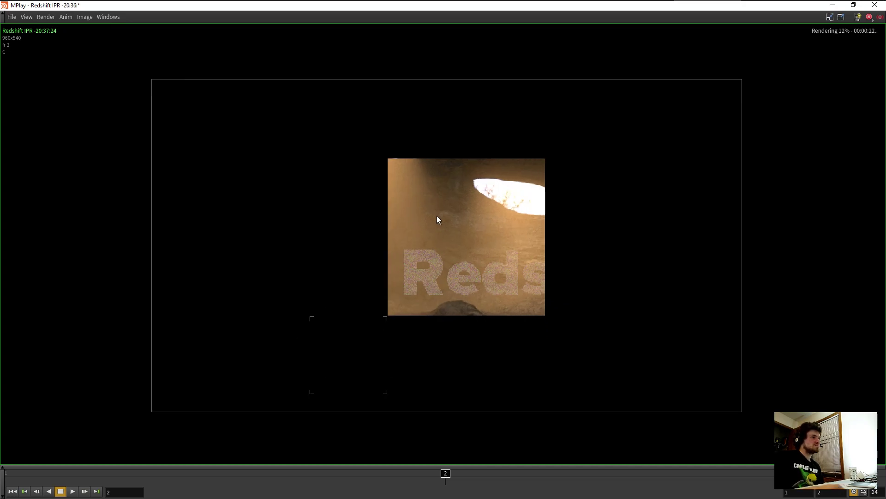
pyautogui.scroll(-1, 438, 220)
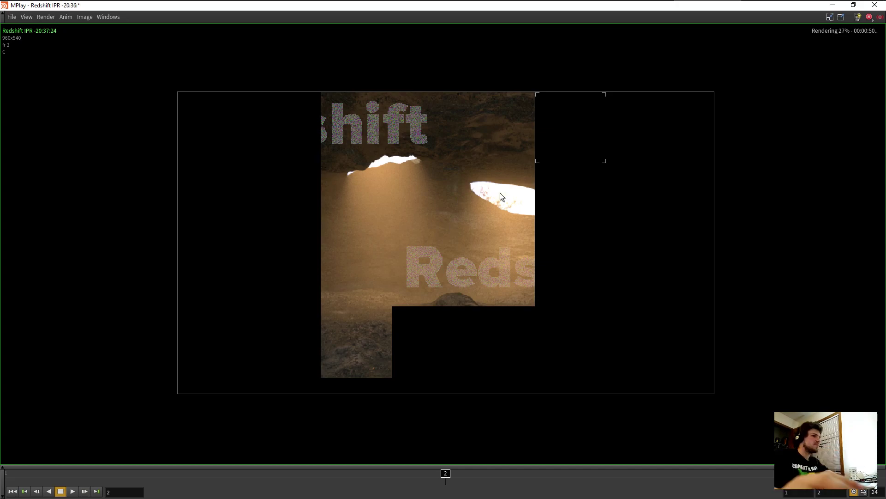
# Pan and zoom around the Redshift preview render to inspect the image.
pyautogui.scroll(-1, 475, 243)
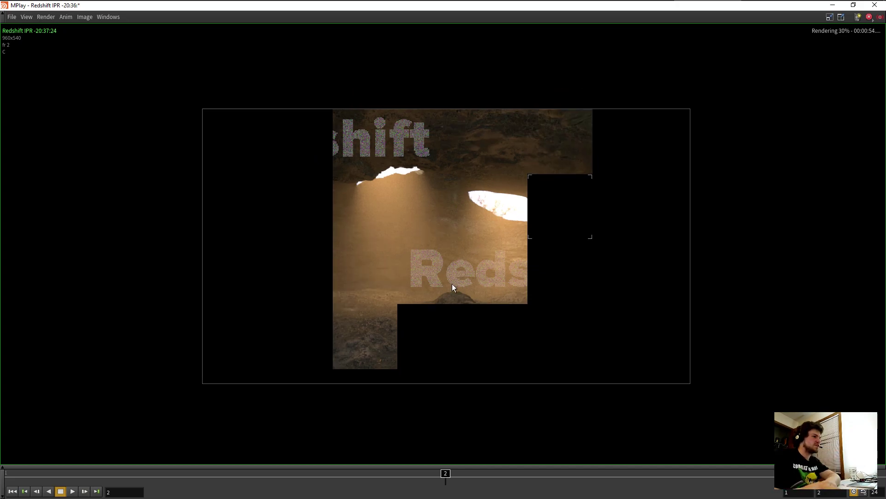
pyautogui.scroll(1, 449, 264)
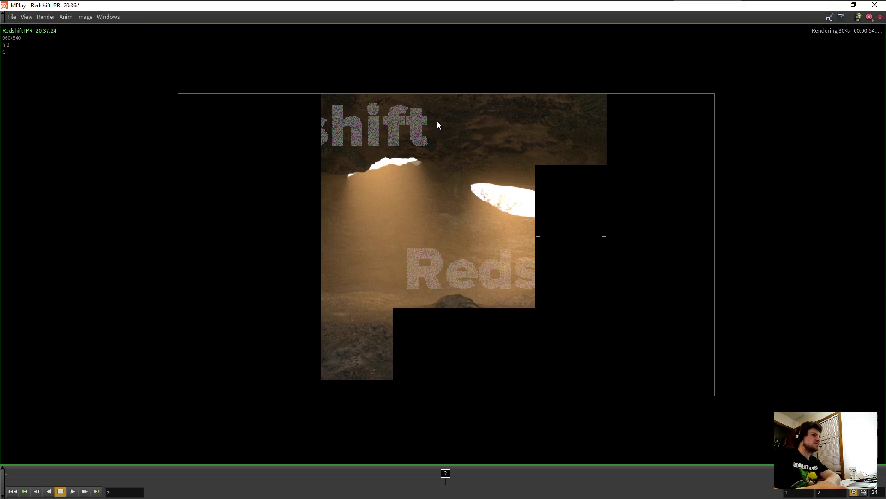
pyautogui.moveTo(443, 262); pyautogui.dragTo(423, 244, button='middle')
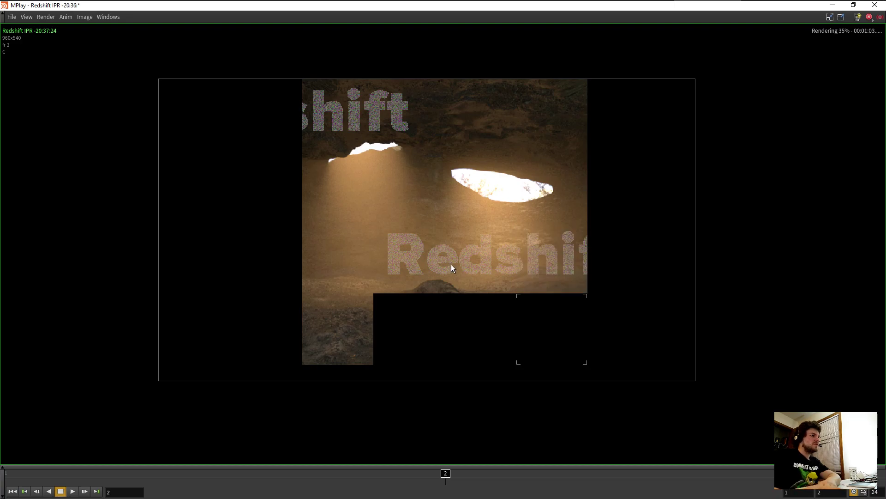
pyautogui.scroll(3, 451, 264)
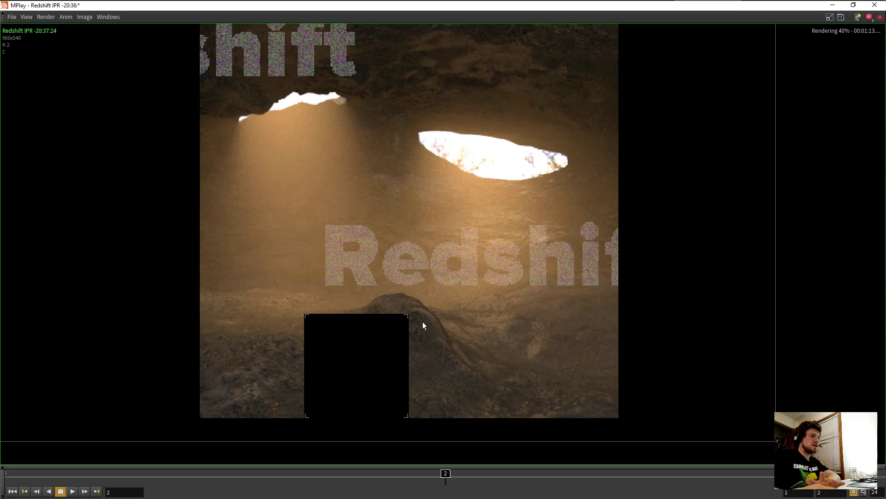
pyautogui.scroll(-1, 422, 321)
pyautogui.moveTo(431, 344); pyautogui.dragTo(510, 336, button='middle')
pyautogui.scroll(1, 514, 332)
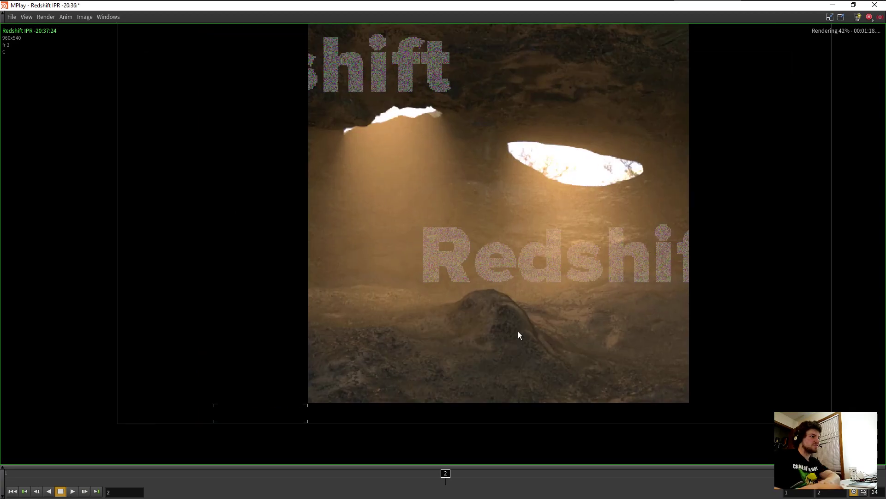
pyautogui.moveTo(402, 339); pyautogui.dragTo(486, 343, button='middle')
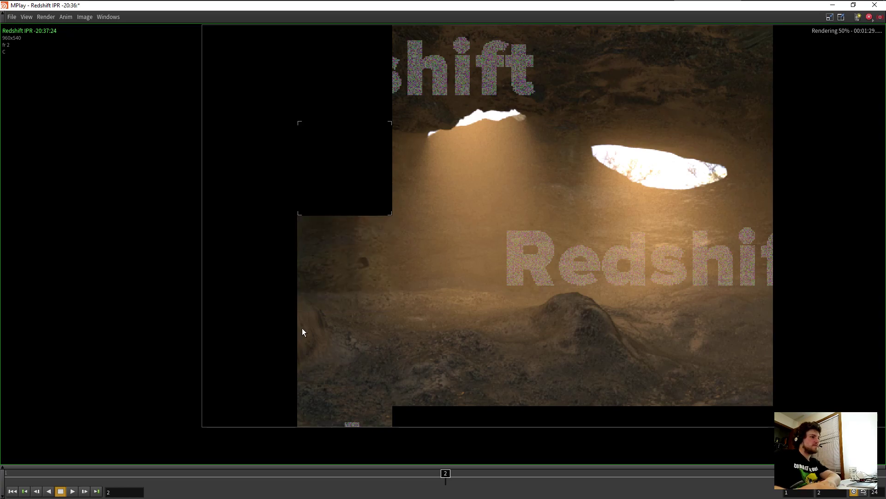
pyautogui.moveTo(353, 405); pyautogui.dragTo(344, 412, button='middle')
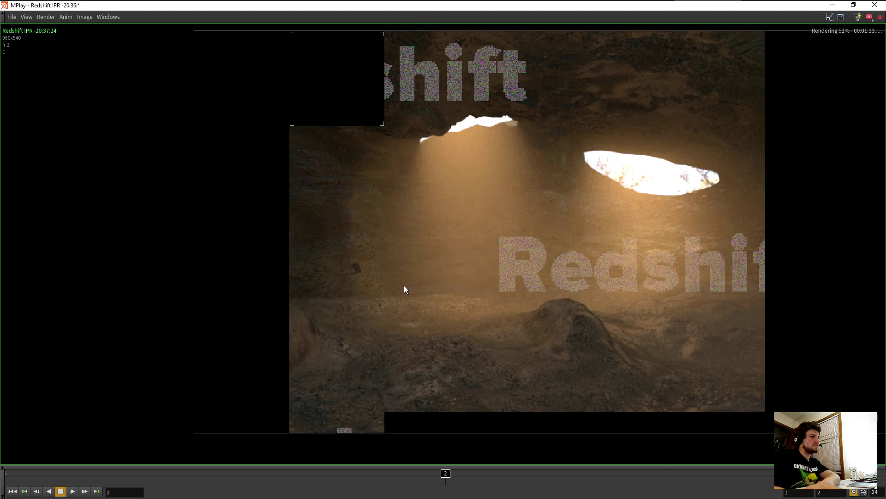
pyautogui.scroll(-1, 364, 301)
pyautogui.moveTo(371, 314); pyautogui.dragTo(372, 303, button='middle')
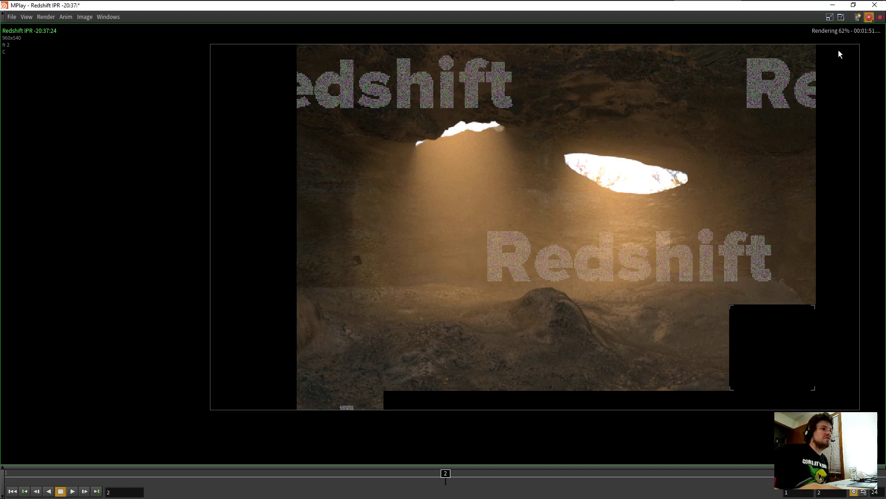
# Stop the preview render and minimize MPlay to return to Houdini.
pyautogui.click(858, 17)
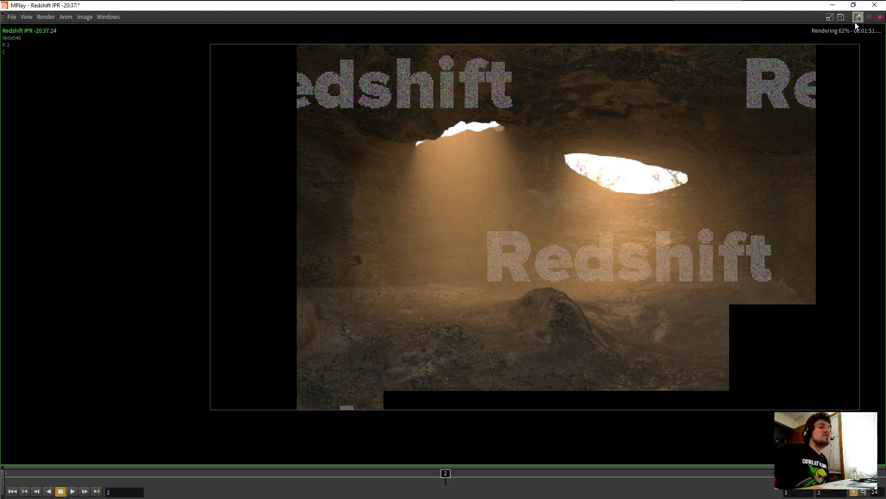
pyautogui.click(831, 5)
pyautogui.click(639, 277)
# Switch the network pane to /obj and dive into the cave_walls geometry network.
pyautogui.click(652, 321)
pyautogui.moveTo(737, 348); pyautogui.dragTo(637, 348, button='middle')
pyautogui.scroll(3, 667, 357)
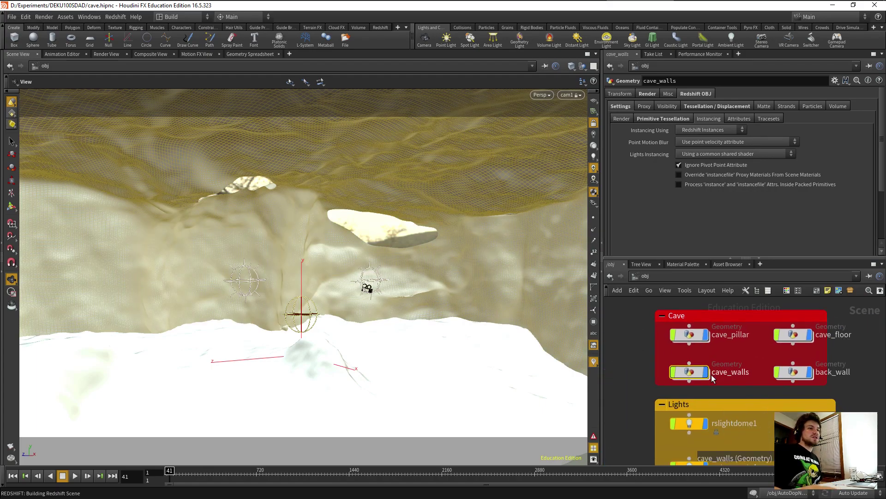
pyautogui.doubleClick(698, 373)
pyautogui.moveTo(697, 374); pyautogui.dragTo(666, 367, button='middle')
# Detach uvproject1 through OUT_Geo from normal1 and set the display flag on normal1.
pyautogui.moveTo(635, 367); pyautogui.dragTo(798, 410)
pyautogui.moveTo(782, 379); pyautogui.dragTo(782, 406)
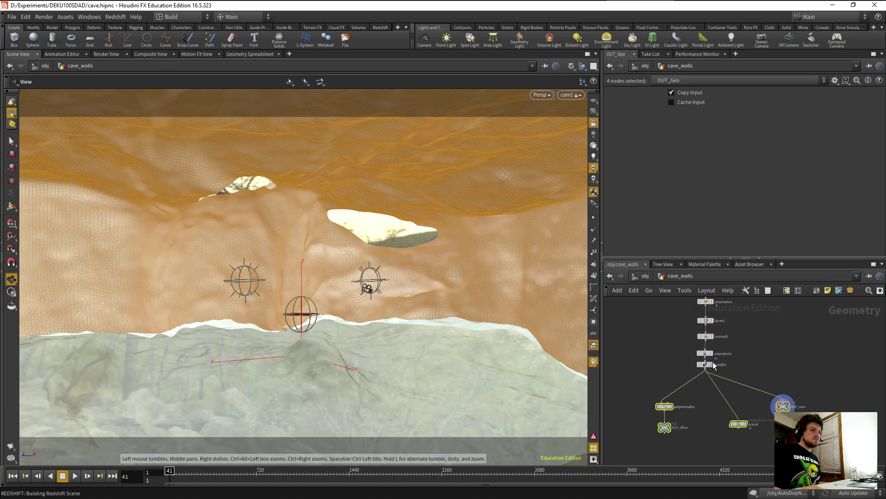
pyautogui.moveTo(658, 343); pyautogui.dragTo(707, 383)
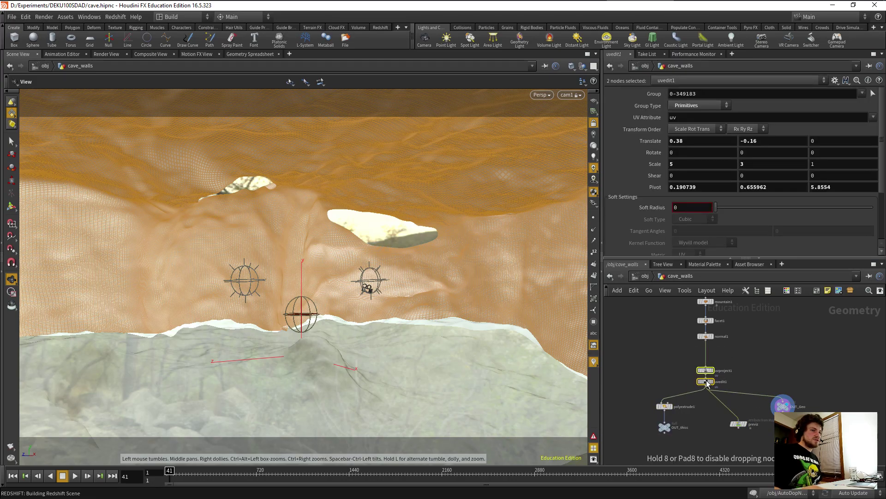
pyautogui.moveTo(625, 355); pyautogui.dragTo(782, 443)
pyautogui.moveTo(705, 370); pyautogui.dragTo(843, 370)
pyautogui.click(723, 378)
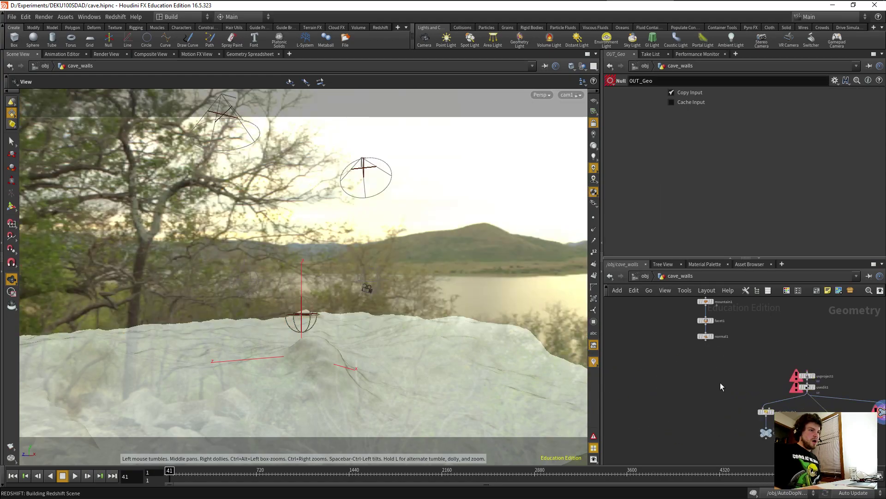
pyautogui.click(712, 336)
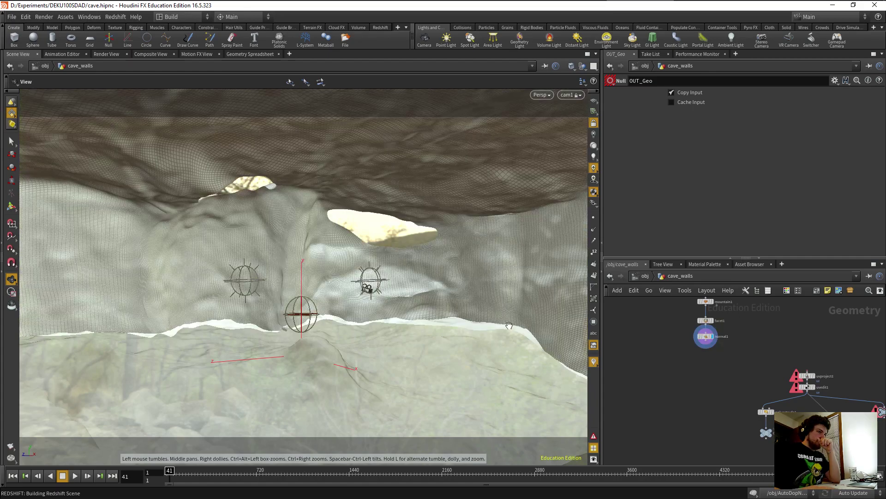
pyautogui.moveTo(355, 301); pyautogui.dragTo(388, 310, button='right')
pyautogui.scroll(4, 402, 290)
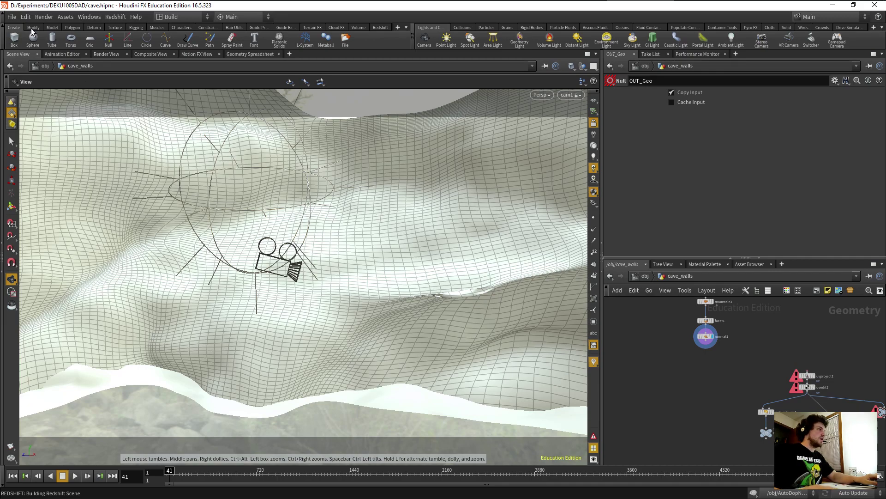
# Reopen $HIP/cave.hipnc from the recent files list, discarding the current unsaved changes.
pyautogui.click(12, 17)
pyautogui.moveTo(52, 46)
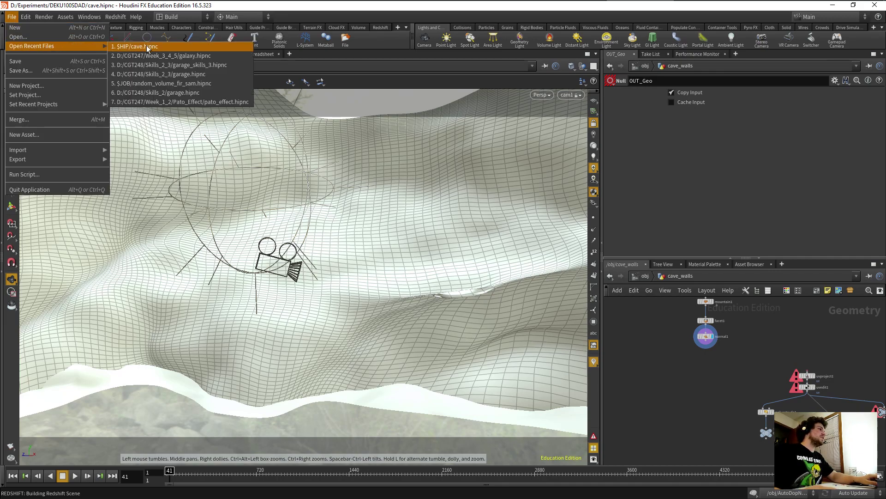
pyautogui.click(177, 47)
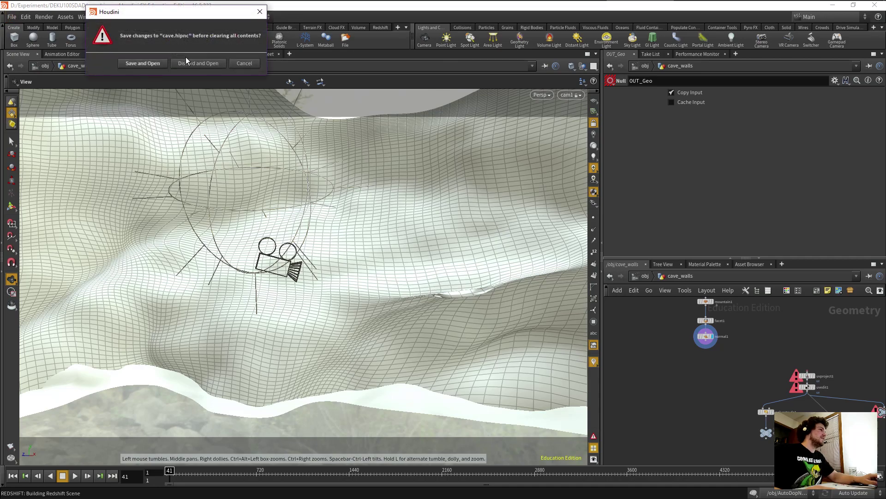
pyautogui.click(193, 64)
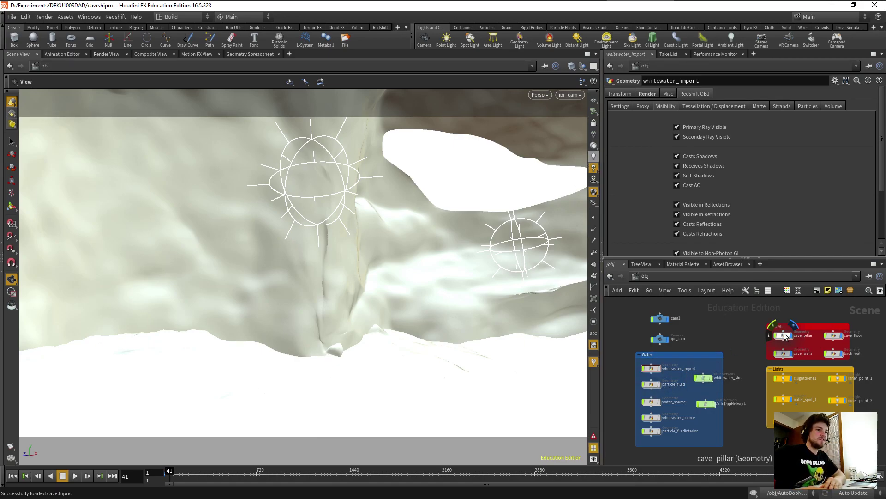
# Inside cave_walls, shake uvproject1 through OUT_thicc loose from normal1 and display normal1.
pyautogui.doubleClick(784, 353)
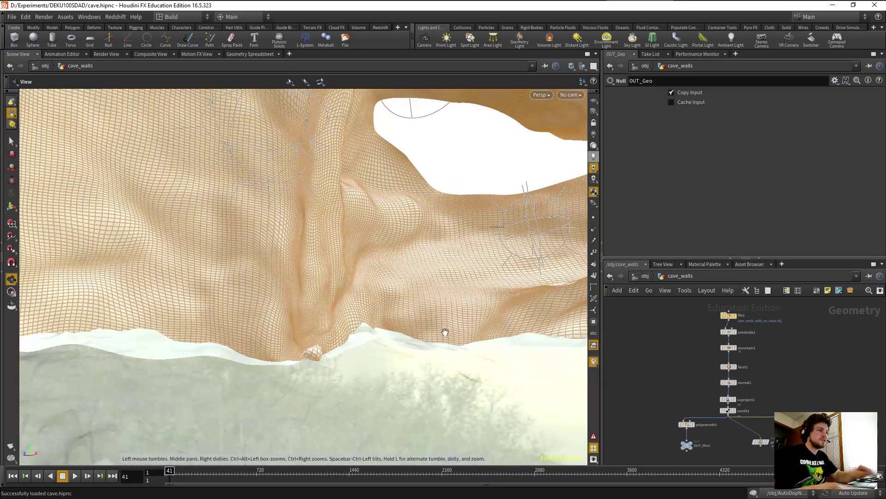
pyautogui.moveTo(630, 384); pyautogui.dragTo(775, 459)
pyautogui.moveTo(810, 423); pyautogui.dragTo(879, 433)
pyautogui.click(730, 393)
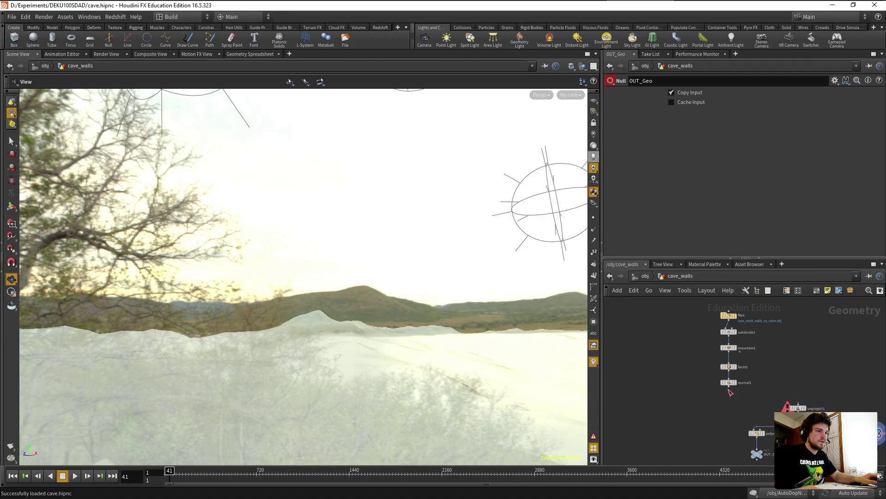
pyautogui.click(736, 383)
# Tumble the view onto the wall seam and turn on point display.
pyautogui.moveTo(548, 370); pyautogui.dragTo(399, 265)
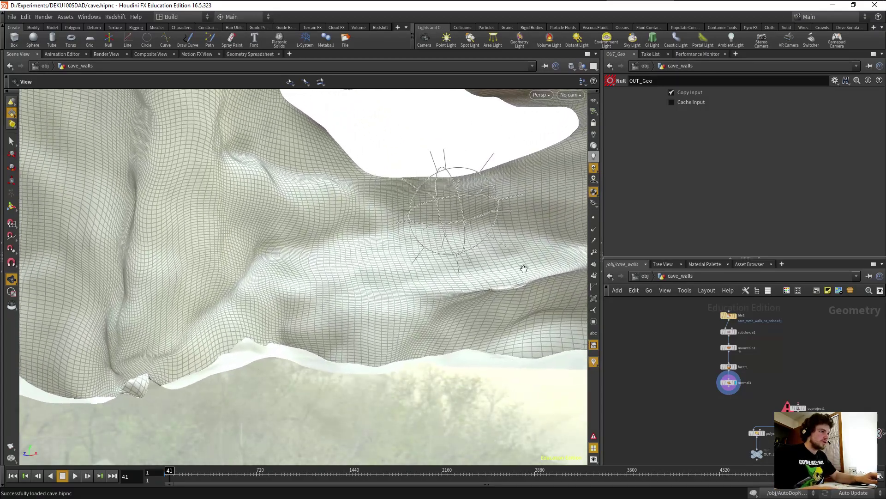
pyautogui.moveTo(524, 268); pyautogui.dragTo(531, 285)
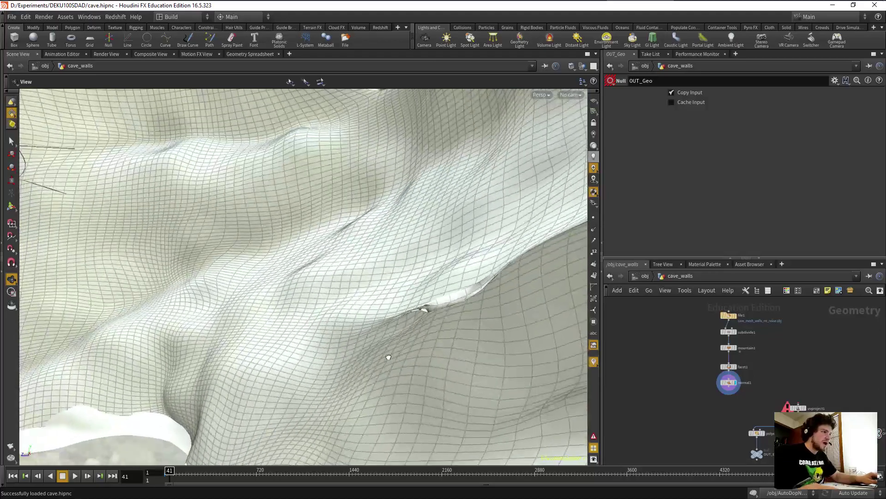
pyautogui.moveTo(388, 357); pyautogui.dragTo(397, 337)
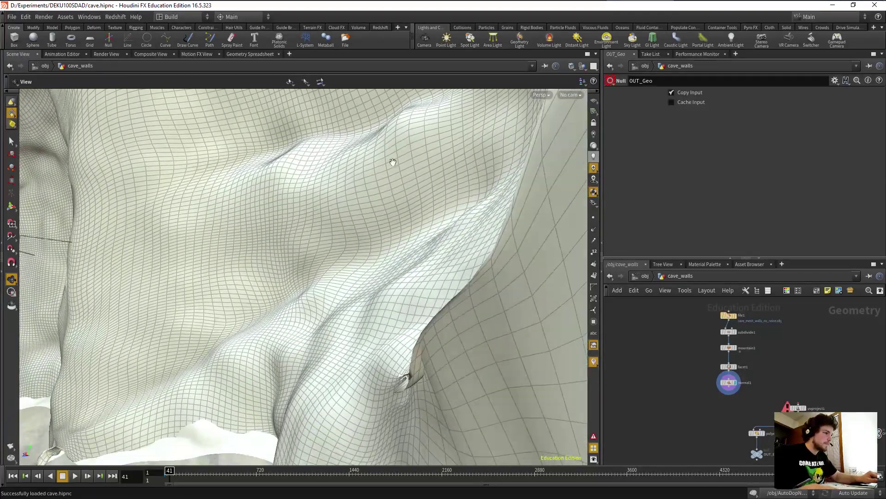
pyautogui.moveTo(393, 162); pyautogui.dragTo(409, 325)
pyautogui.moveTo(509, 325); pyautogui.dragTo(453, 334)
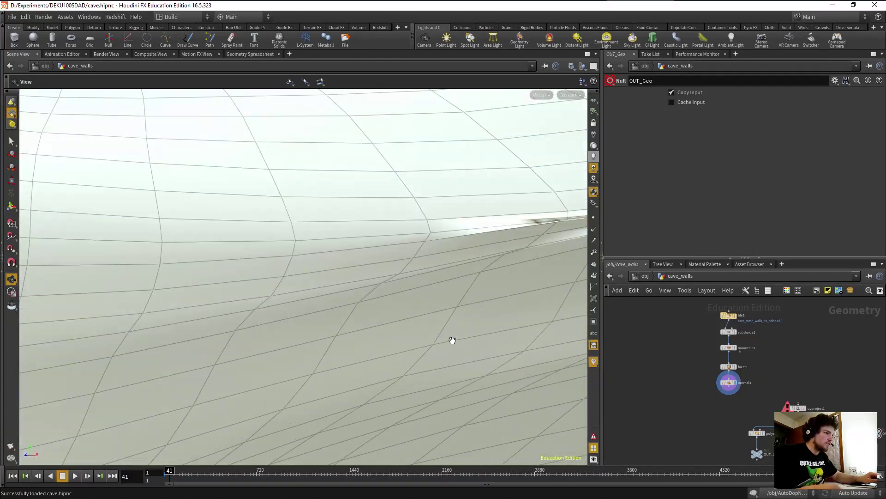
pyautogui.moveTo(424, 334); pyautogui.dragTo(433, 291)
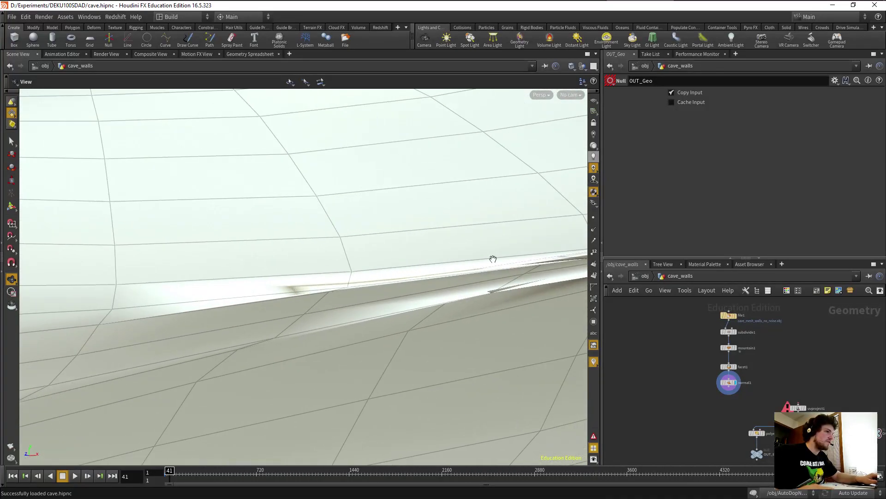
pyautogui.click(595, 218)
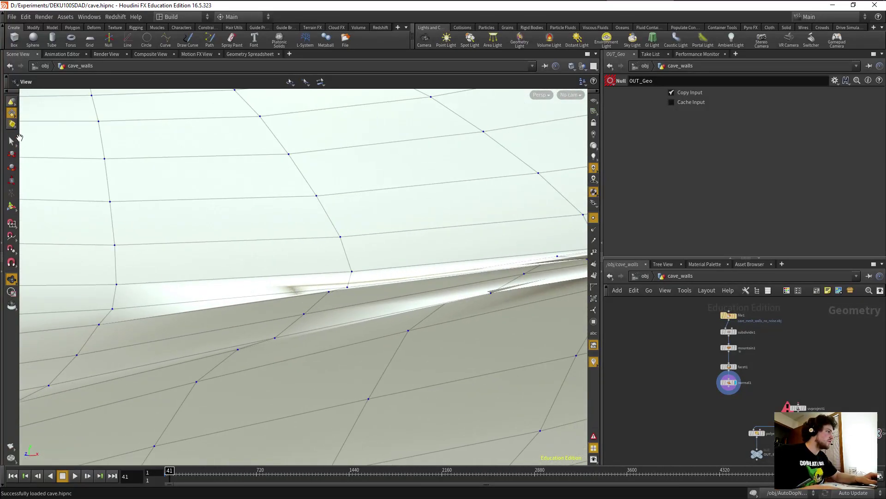
# In point selection mode, pick two points on the seam edge.
pyautogui.click(12, 142)
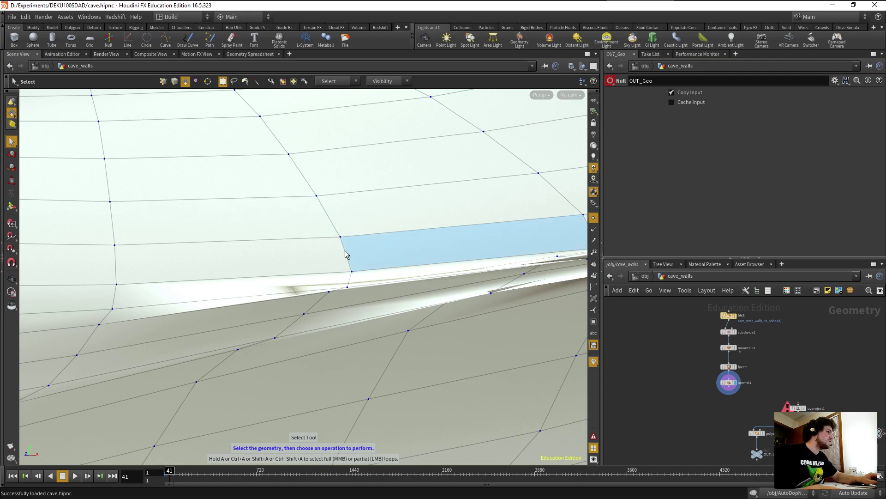
pyautogui.click(163, 81)
pyautogui.click(331, 294)
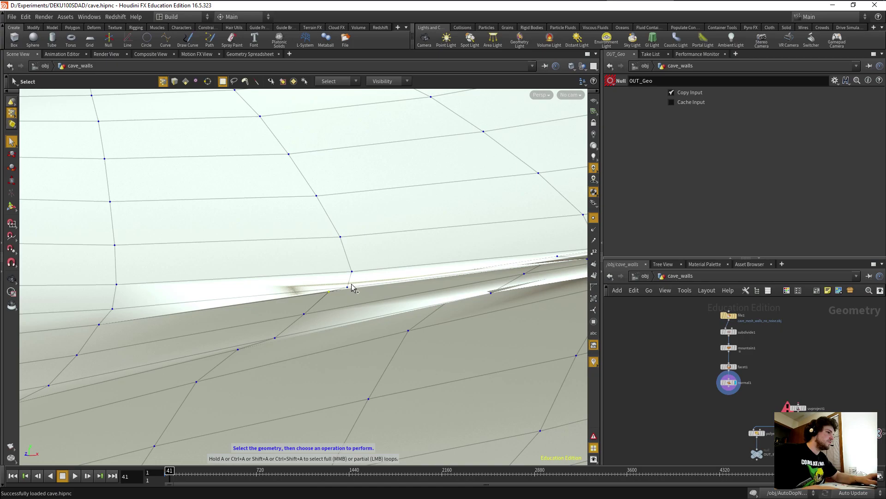
pyautogui.keyDown('shift'); pyautogui.click(348, 289); pyautogui.keyUp('shift')
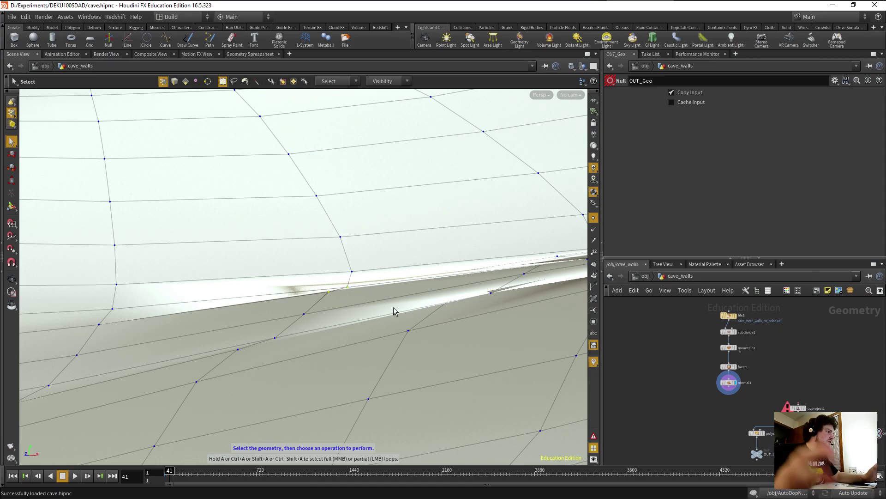
pyautogui.press('space')
pyautogui.moveTo(378, 303); pyautogui.dragTo(291, 333)
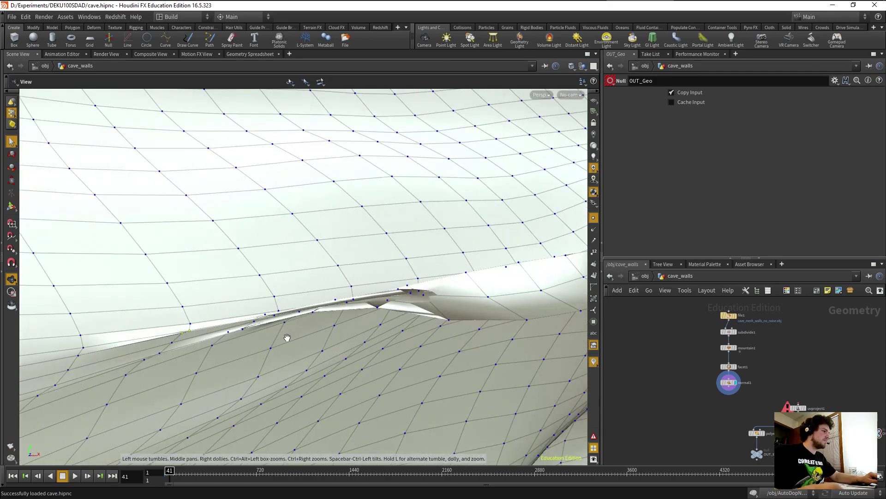
# Switch to primitive selection and select the thin seam faces along the gap.
pyautogui.press('s')
pyautogui.click(186, 81)
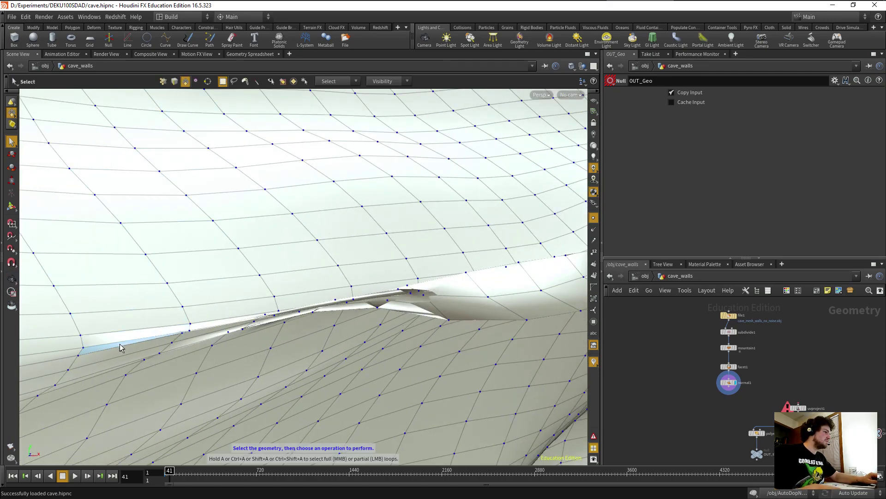
pyautogui.rightClick(199, 329)
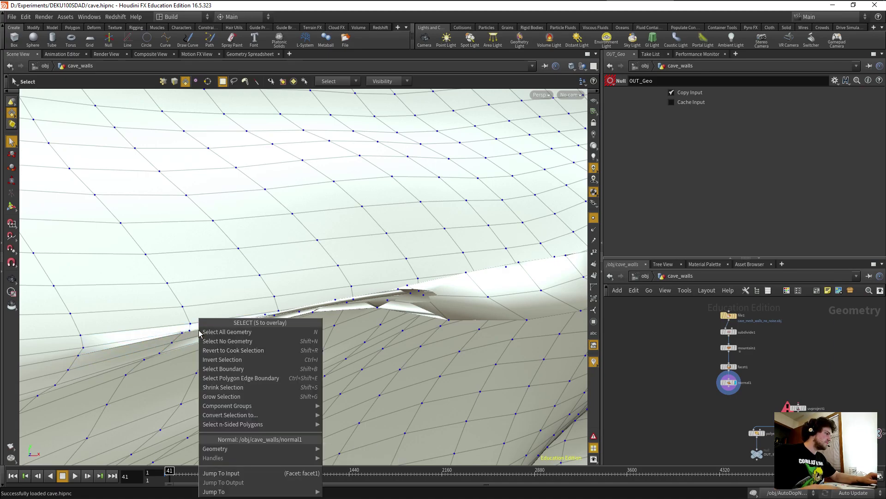
pyautogui.press('Escape')
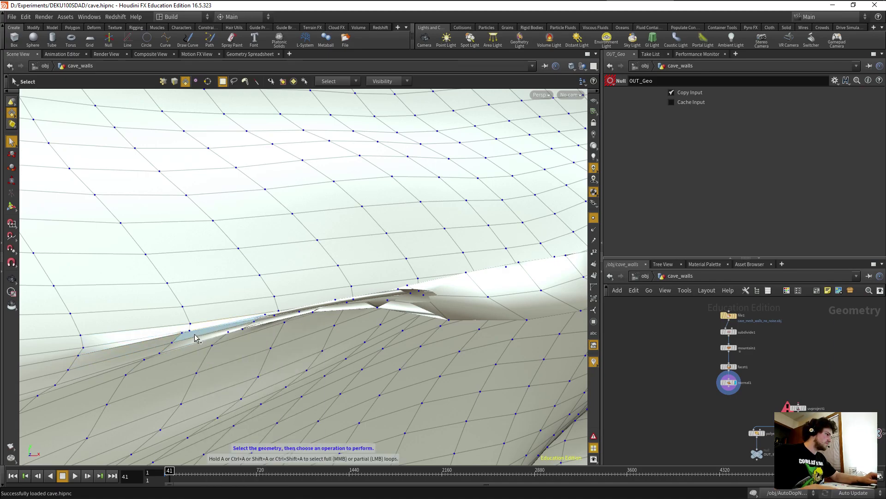
pyautogui.click(206, 336)
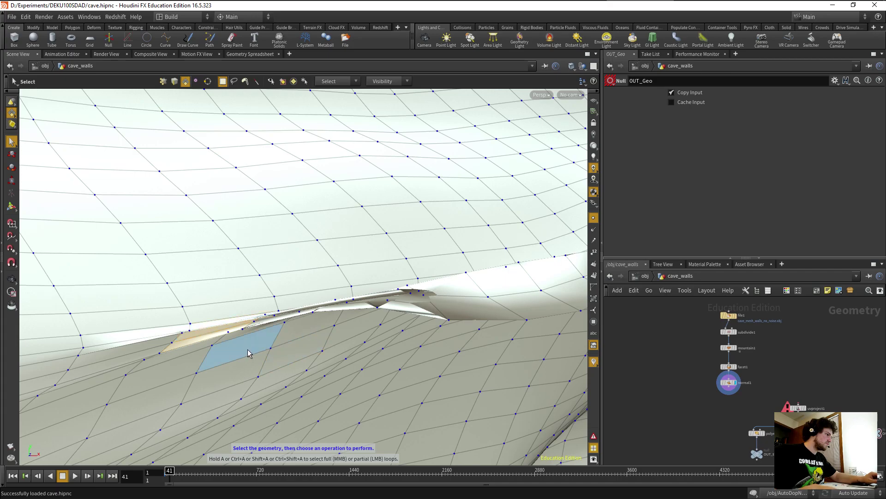
pyautogui.scroll(2, 249, 353)
pyautogui.scroll(-1, 235, 351)
pyautogui.keyDown('alt'); pyautogui.moveTo(236, 350); pyautogui.dragTo(201, 317); pyautogui.keyUp('alt')
# Delete the selected seam faces as blast1, then the leftover sliver face 9376 as blast2.
pyautogui.press('Delete')
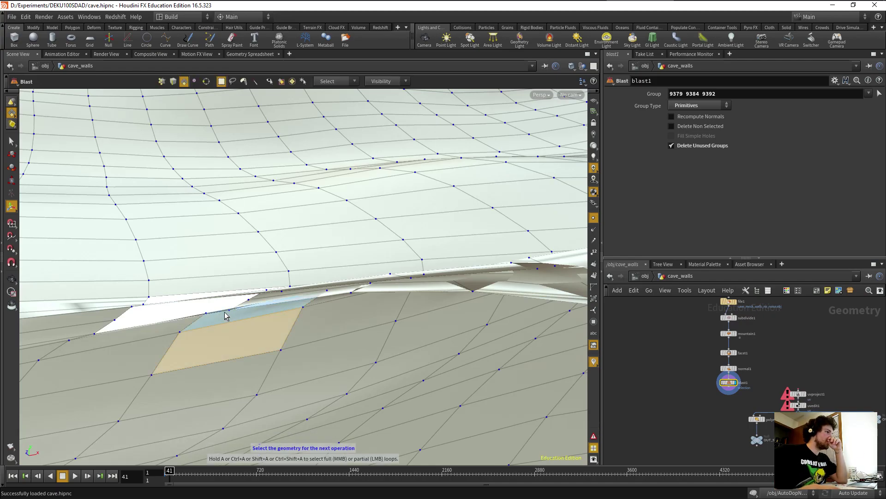
pyautogui.keyDown('alt'); pyautogui.moveTo(224, 288); pyautogui.dragTo(219, 307); pyautogui.keyUp('alt')
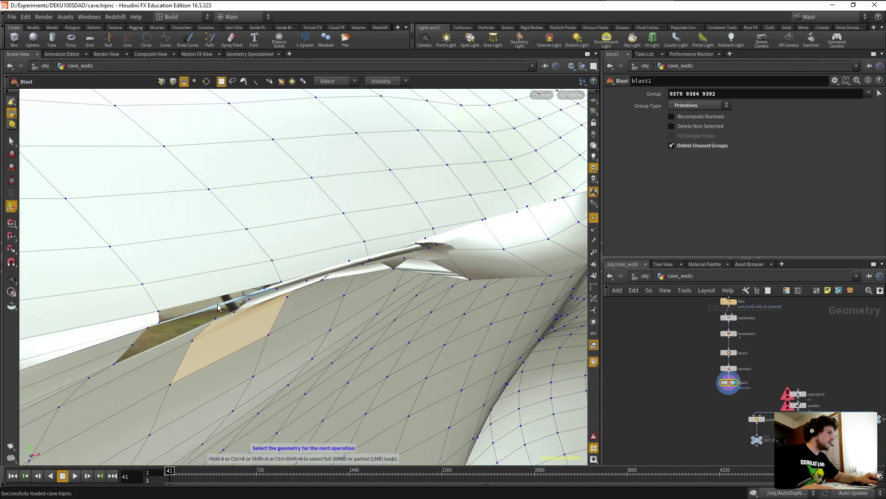
pyautogui.press('Delete')
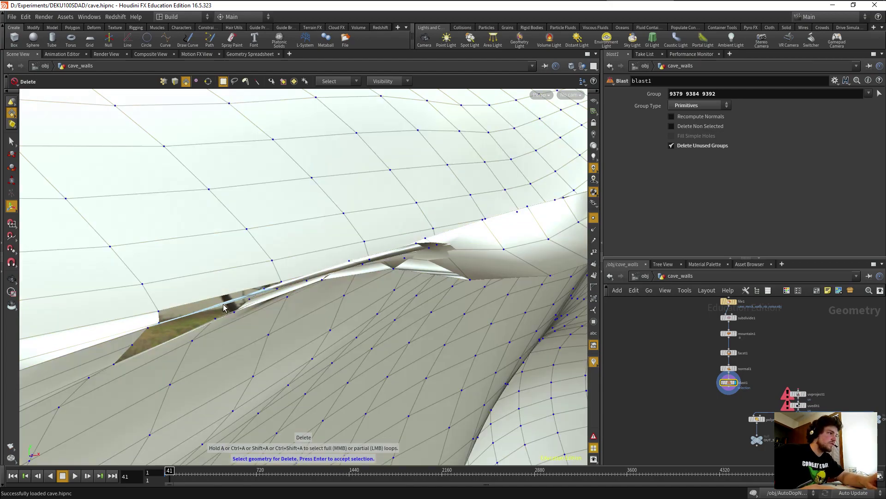
pyautogui.click(214, 311)
pyautogui.press('Return')
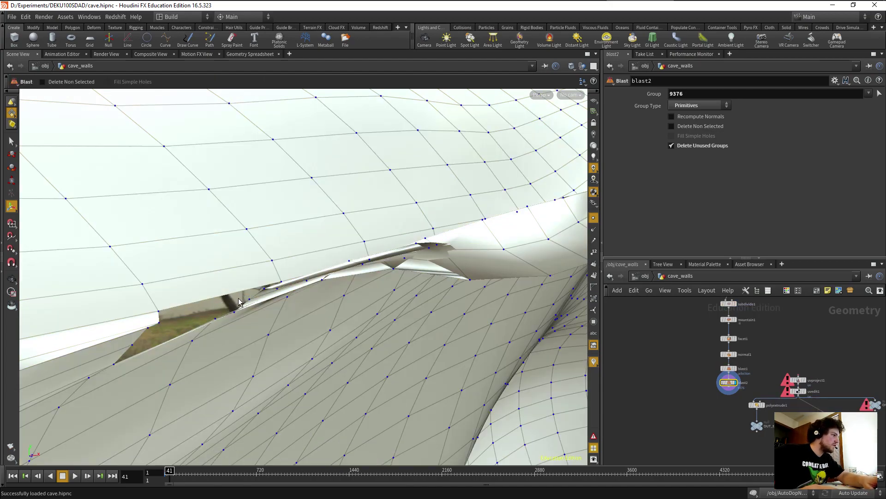
# Select two points on the edge of the opened slit.
pyautogui.press('Escape')
pyautogui.moveTo(238, 307); pyautogui.dragTo(281, 297)
pyautogui.scroll(6, 280, 297)
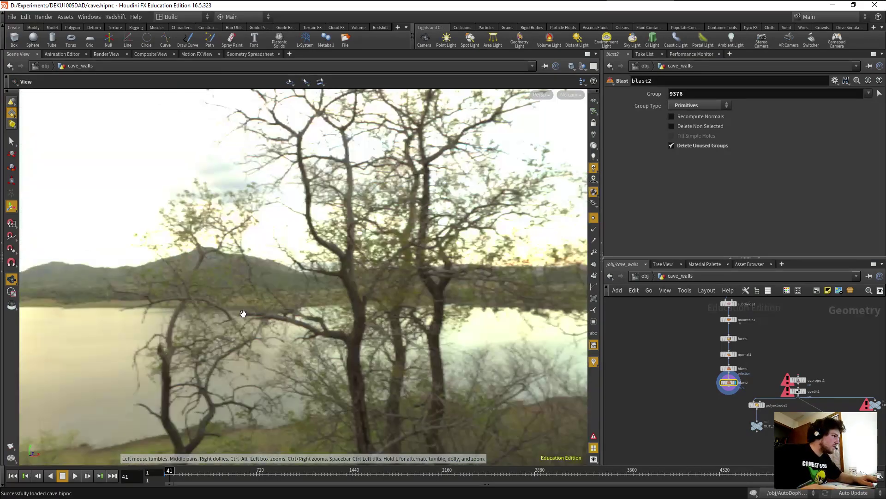
pyautogui.scroll(-3, 238, 310)
pyautogui.scroll(2, 240, 310)
pyautogui.press('Return')
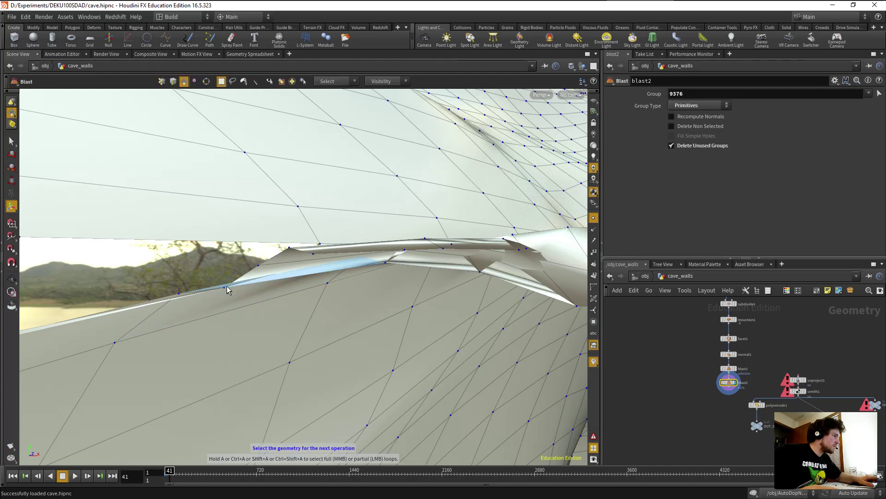
pyautogui.click(161, 81)
pyautogui.click(226, 288)
pyautogui.keyDown('shift'); pyautogui.click(178, 293); pyautogui.keyUp('shift')
pyautogui.press('Escape')
pyautogui.moveTo(225, 304); pyautogui.dragTo(365, 295)
pyautogui.press('Tab')
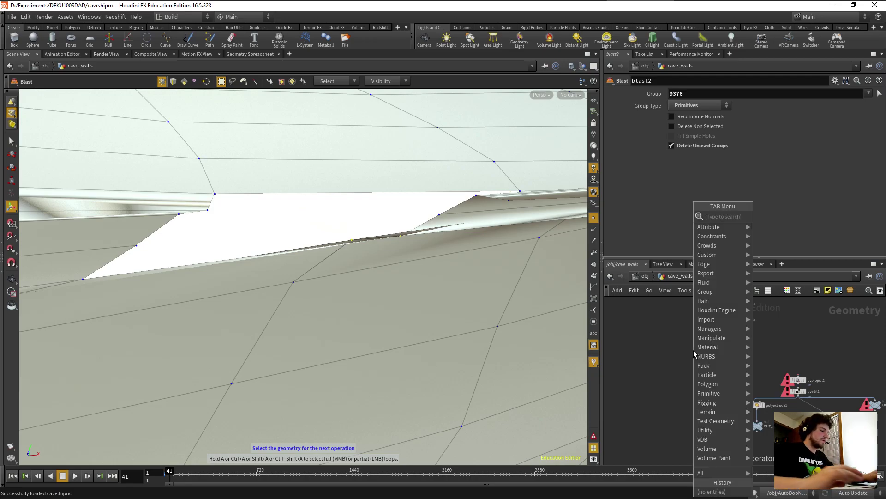
pyautogui.write('fuse')
pyautogui.press('Return')
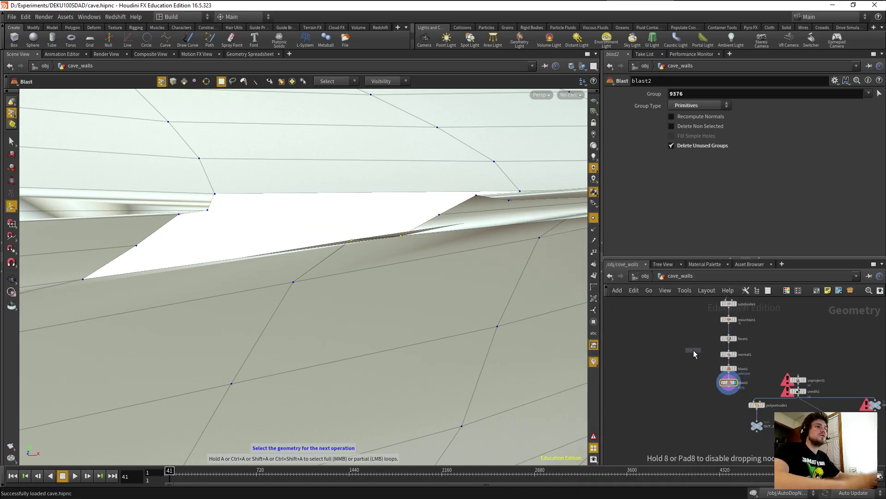
pyautogui.click(728, 402)
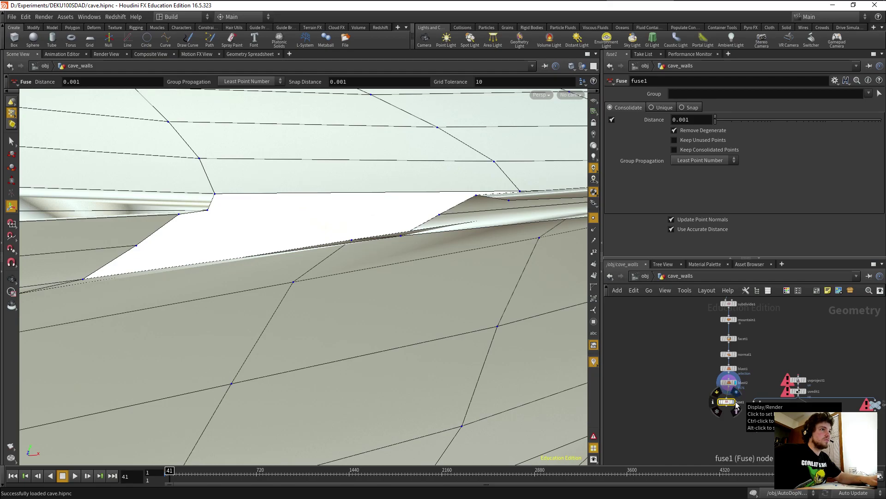
pyautogui.click(736, 403)
pyautogui.moveTo(720, 407); pyautogui.dragTo(721, 403)
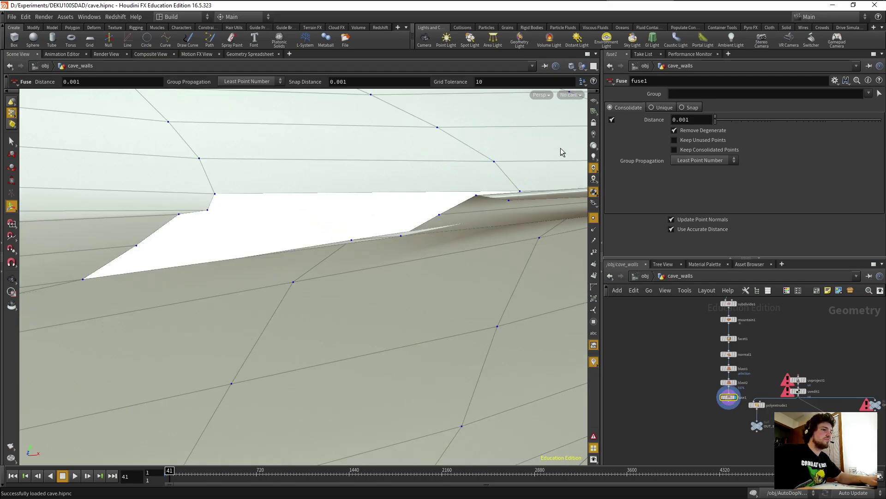
pyautogui.press('s')
pyautogui.click(401, 236)
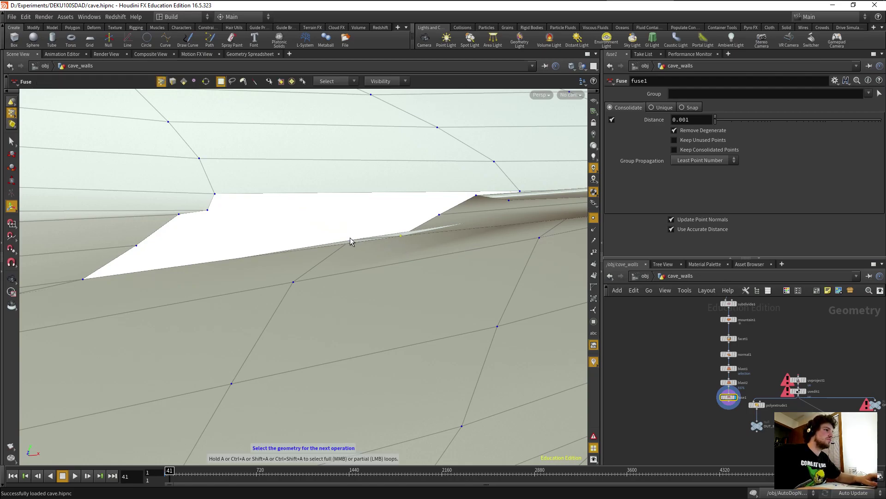
pyautogui.press('Delete')
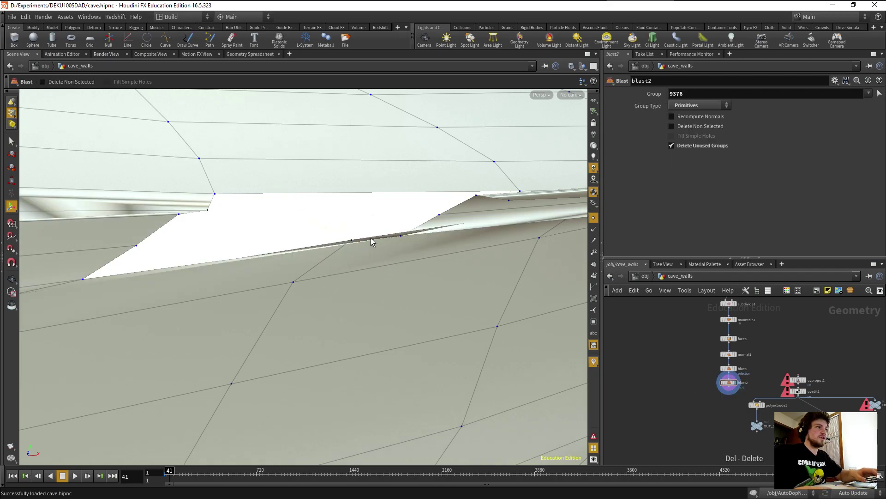
pyautogui.press('s')
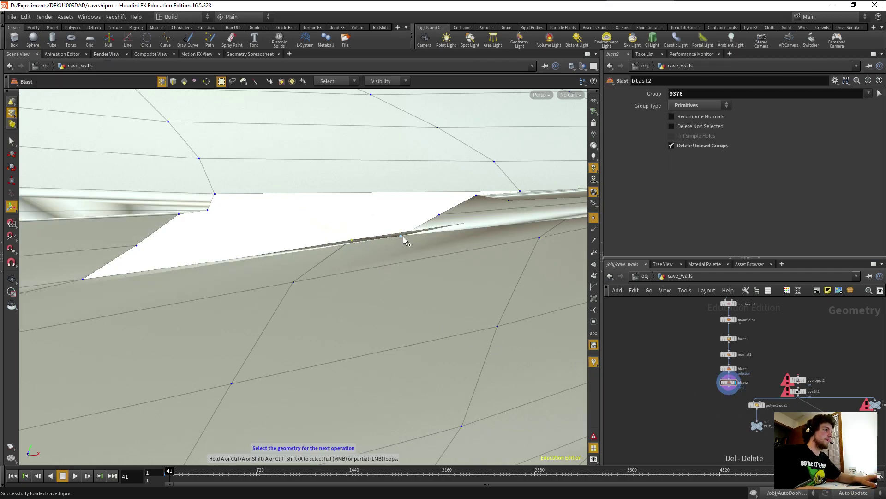
# Add a Fuse node after blast2 from the Polygon shelf tools.
pyautogui.click(36, 27)
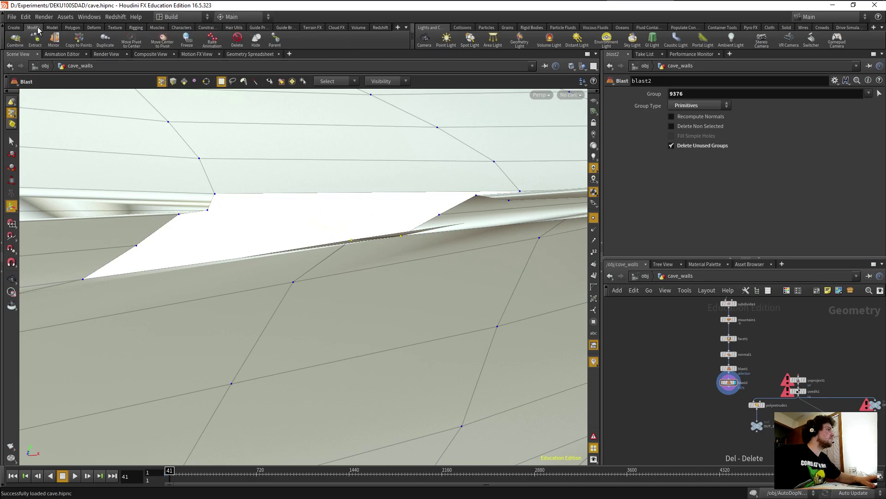
pyautogui.click(53, 29)
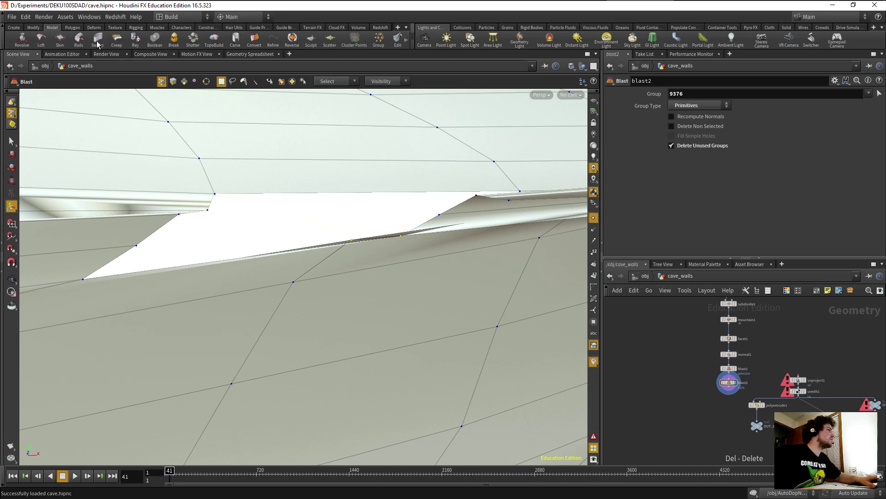
pyautogui.scroll(-1, 406, 42)
pyautogui.scroll(-2, 407, 42)
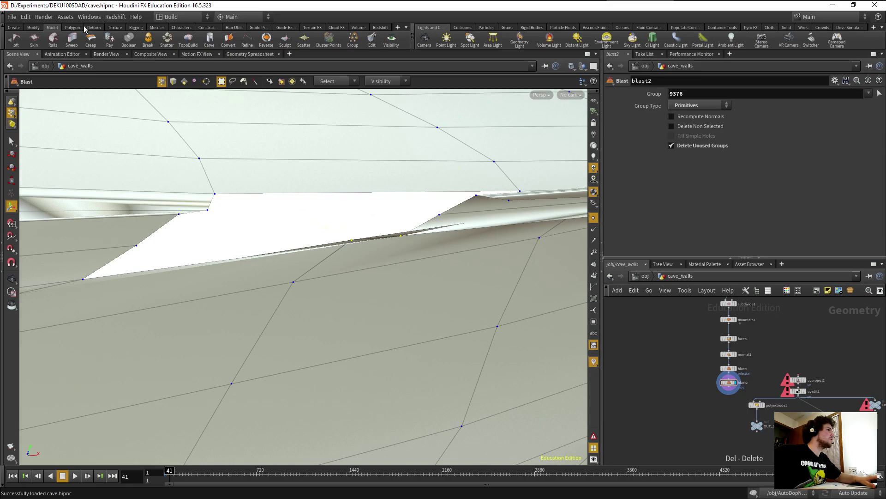
pyautogui.click(69, 27)
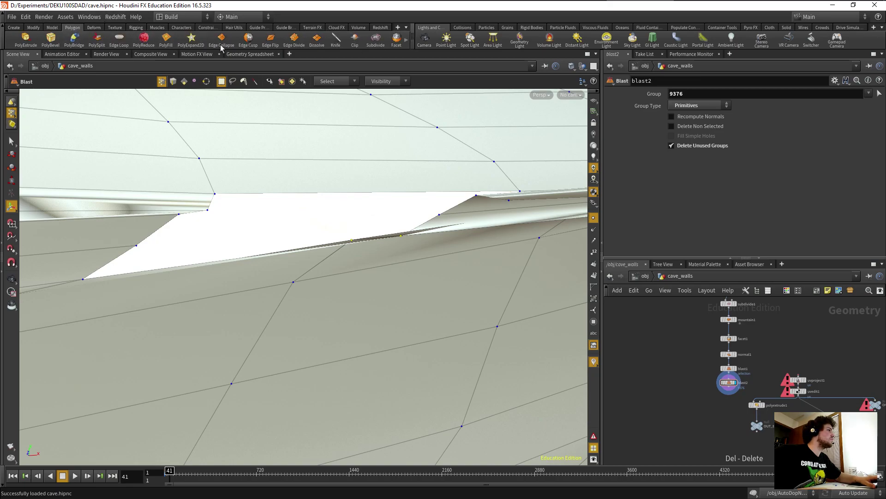
pyautogui.click(407, 41)
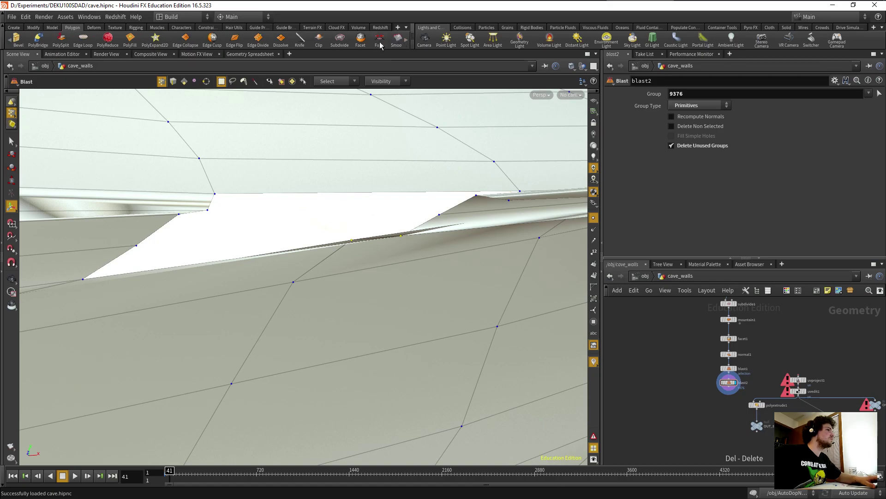
pyautogui.click(379, 39)
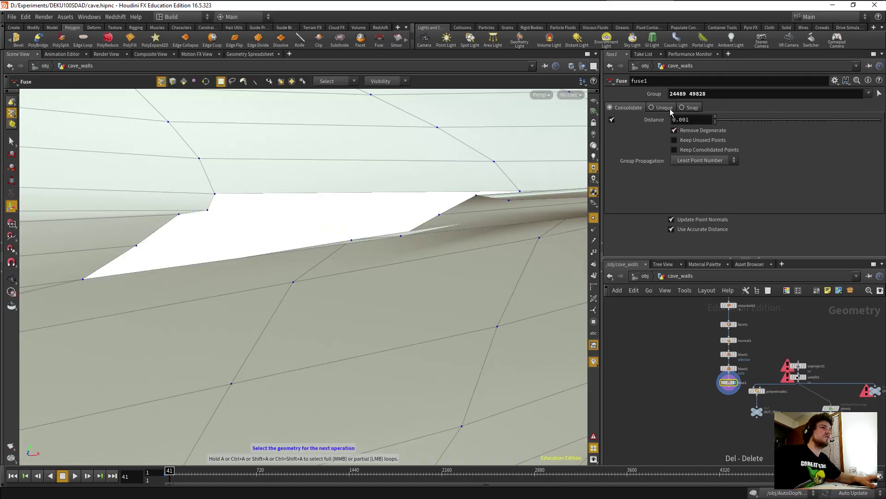
# Set fuse1 to Snap mode with a snap distance of 0.0487961.
pyautogui.click(688, 107)
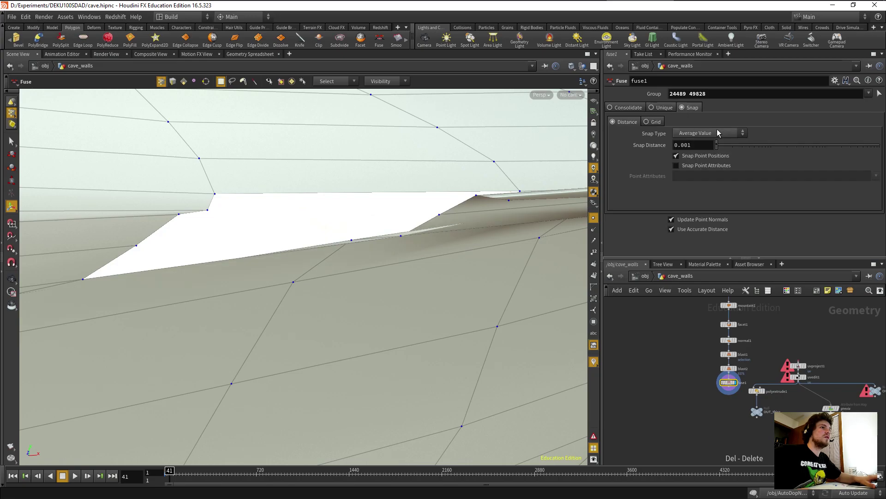
pyautogui.moveTo(719, 147); pyautogui.dragTo(789, 148)
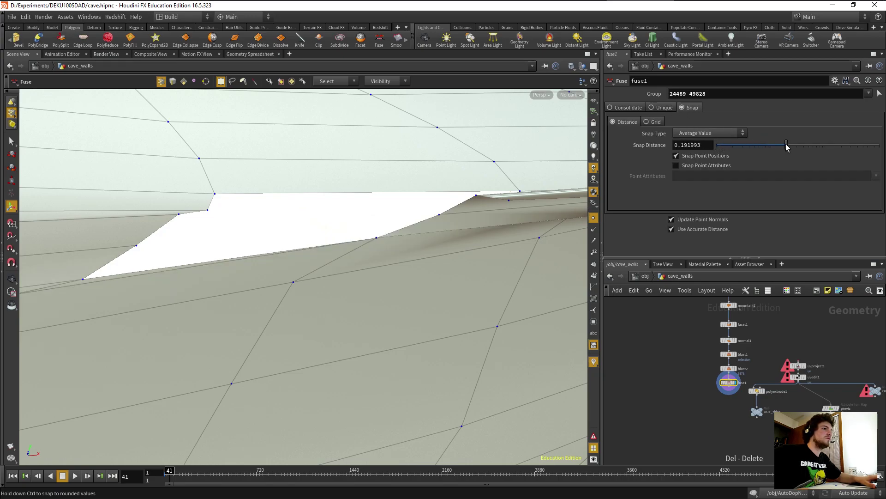
pyautogui.moveTo(740, 146); pyautogui.dragTo(753, 146)
pyautogui.moveTo(447, 277); pyautogui.dragTo(254, 253)
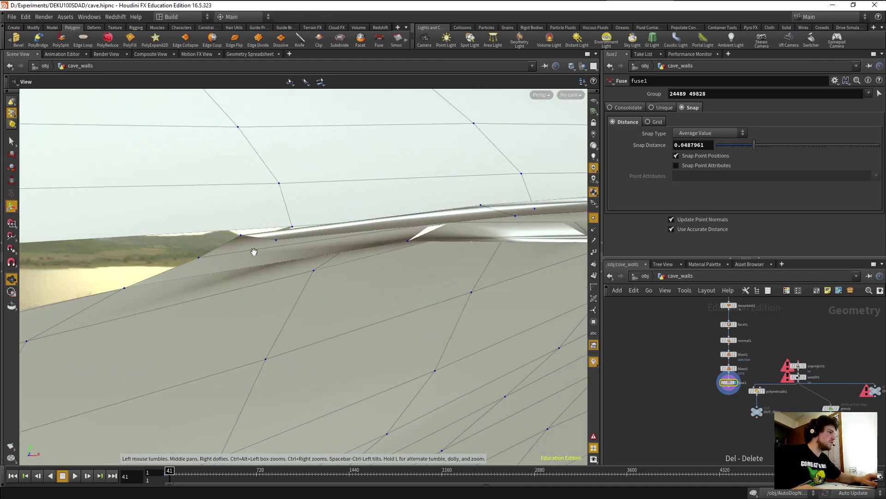
# Select two more seam points and chain a second Fuse node onto them.
pyautogui.press('Return')
pyautogui.keyDown('shift'); pyautogui.click(276, 239); pyautogui.keyUp('shift')
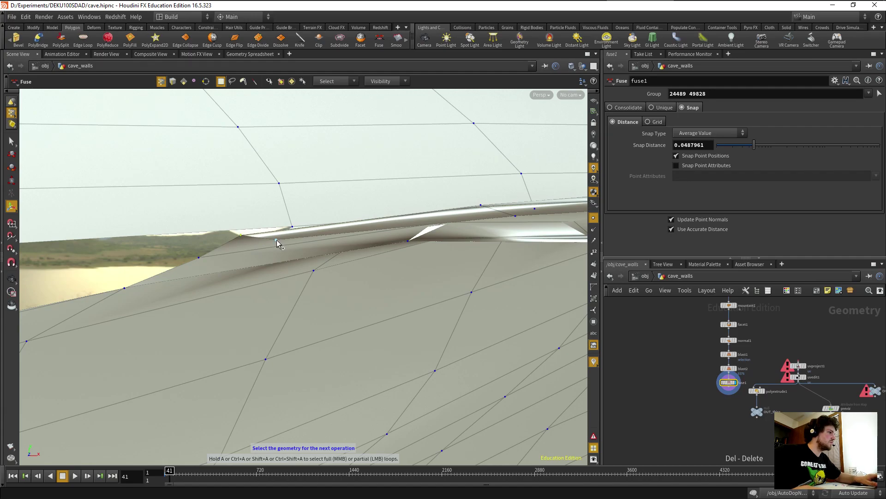
pyautogui.keyDown('shift'); pyautogui.click(292, 227); pyautogui.keyUp('shift')
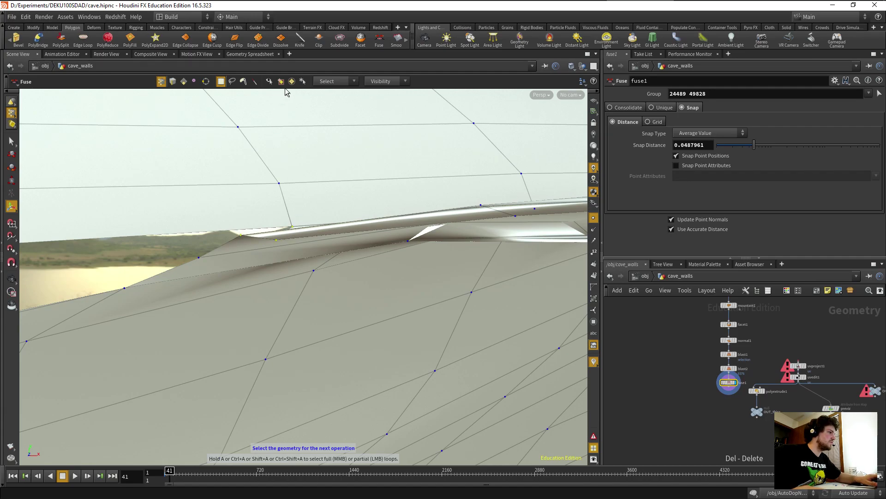
pyautogui.click(379, 43)
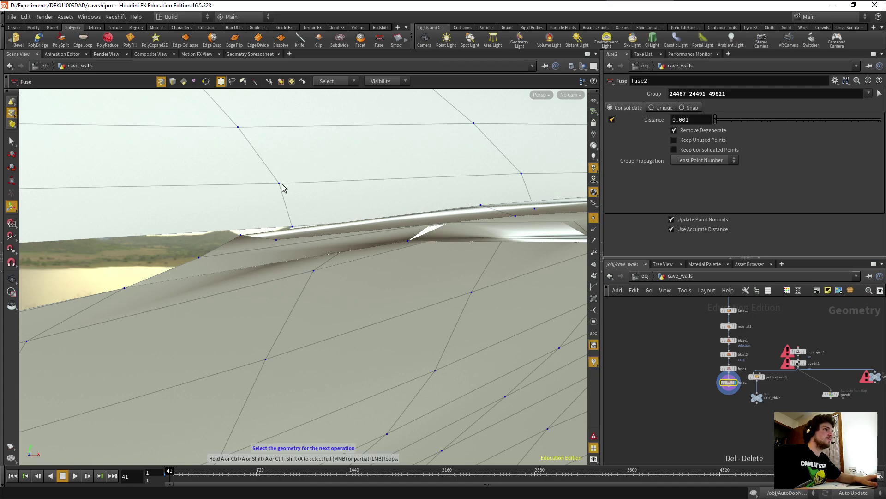
# Switch fuse1 to Consolidate with a merge distance of 0.126784.
pyautogui.keyDown('alt'); pyautogui.moveTo(319, 176); pyautogui.dragTo(338, 211); pyautogui.keyUp('alt')
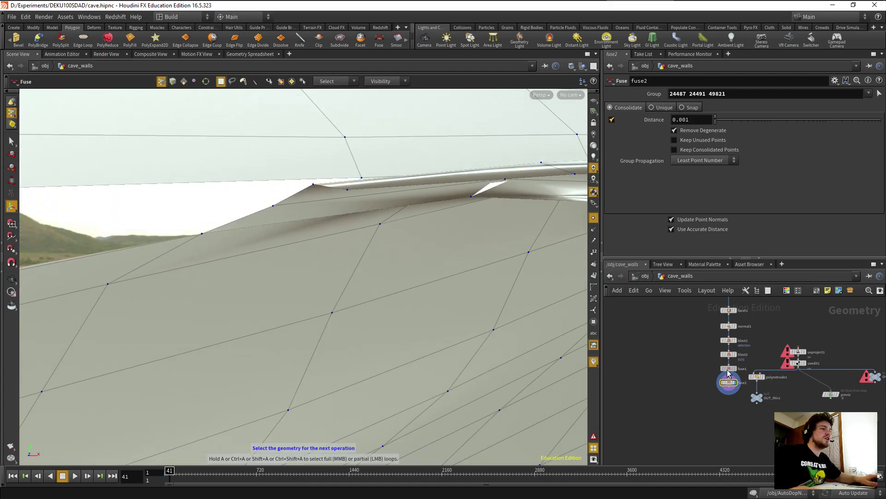
pyautogui.click(728, 369)
pyautogui.click(623, 108)
pyautogui.moveTo(388, 250); pyautogui.dragTo(487, 216)
pyautogui.press('Return')
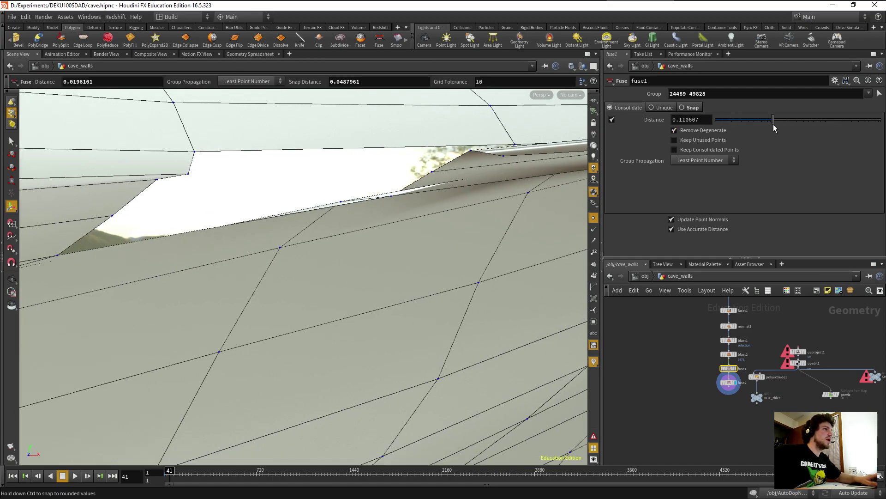
pyautogui.moveTo(774, 124); pyautogui.dragTo(776, 123)
pyautogui.press('Escape')
pyautogui.moveTo(566, 198); pyautogui.dragTo(319, 275)
# Pick two more seam points and fuse them with fuse3, raising its distance.
pyautogui.press('Return')
pyautogui.press('Escape')
pyautogui.scroll(3, 332, 289)
pyautogui.scroll(-1, 332, 290)
pyautogui.scroll(1, 331, 289)
pyautogui.scroll(-1, 331, 289)
pyautogui.press('Return')
pyautogui.keyDown('shift'); pyautogui.click(387, 246); pyautogui.keyUp('shift')
pyautogui.keyDown('shift'); pyautogui.click(442, 200); pyautogui.keyUp('shift')
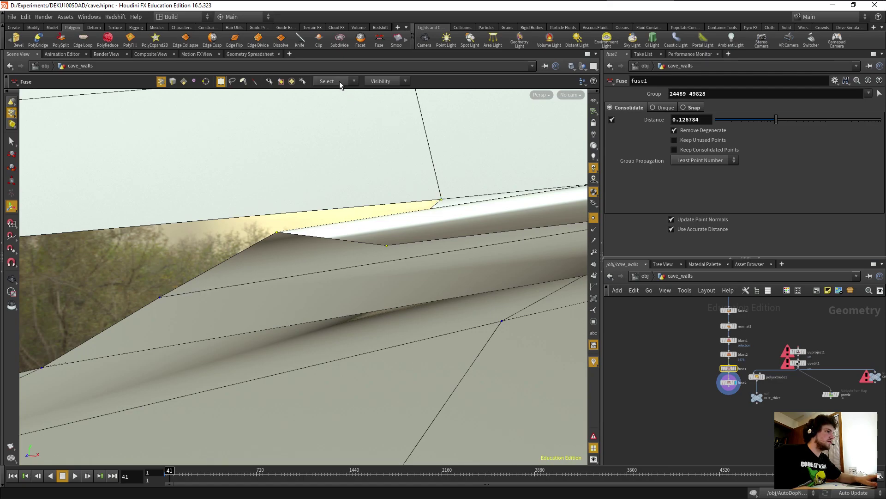
pyautogui.click(380, 43)
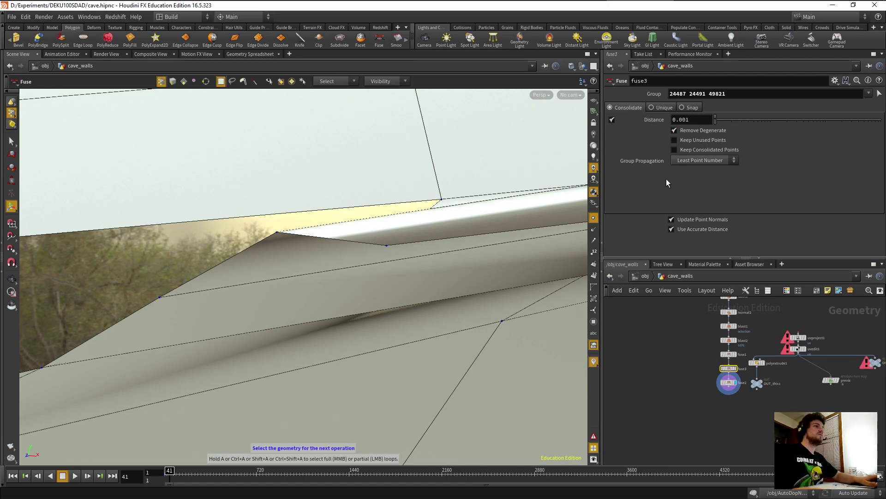
pyautogui.moveTo(719, 121); pyautogui.dragTo(723, 121)
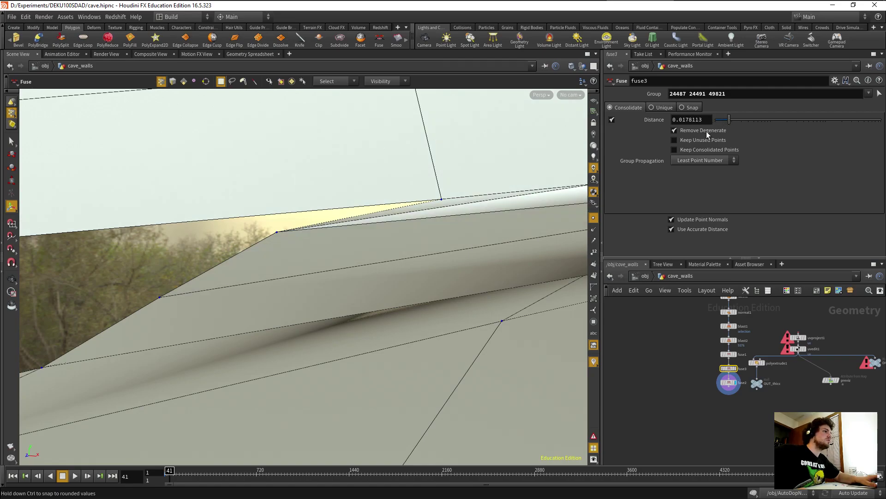
# Add fuse4 after fuse3 with a merge distance of 0.069825.
pyautogui.moveTo(485, 209); pyautogui.dragTo(448, 226)
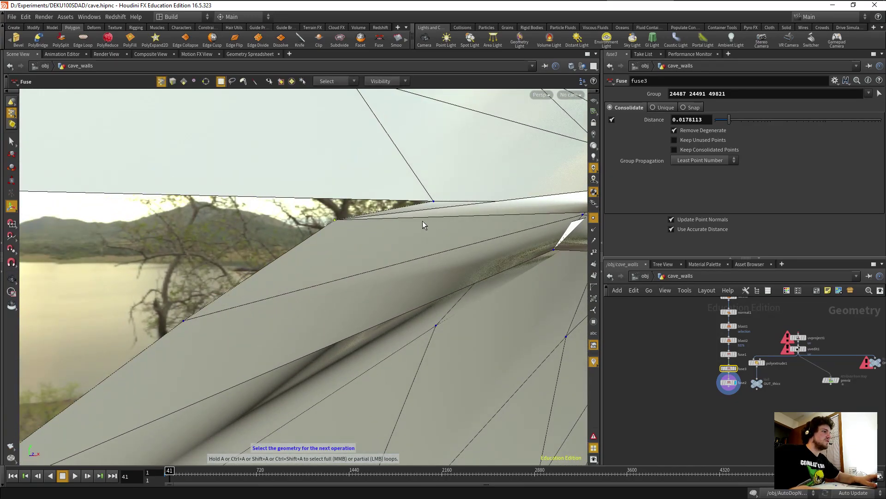
pyautogui.click(380, 41)
pyautogui.moveTo(716, 121); pyautogui.dragTo(762, 121)
pyautogui.press('Escape')
pyautogui.moveTo(418, 194); pyautogui.dragTo(317, 222)
pyautogui.scroll(2, 412, 224)
pyautogui.scroll(-1, 401, 224)
pyautogui.press('Return')
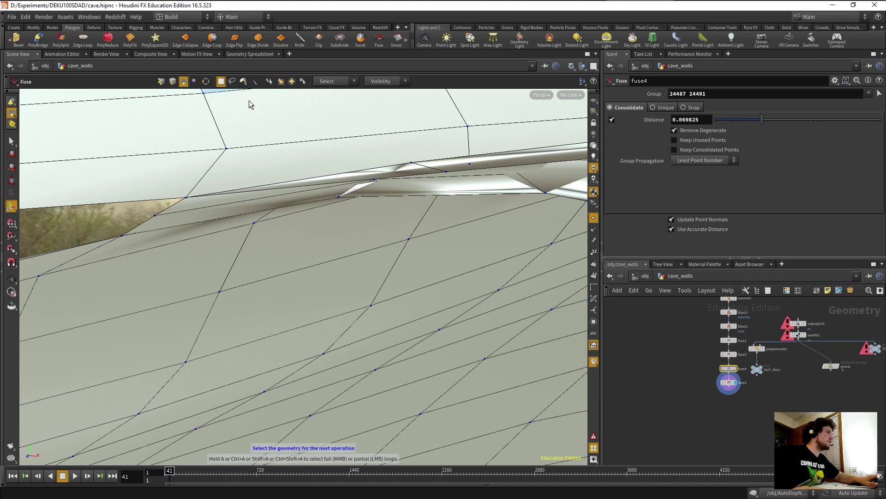
# Delete two sliver faces on the seam, undoing an accidental wall-face pick.
pyautogui.click(400, 175)
pyautogui.press('Delete')
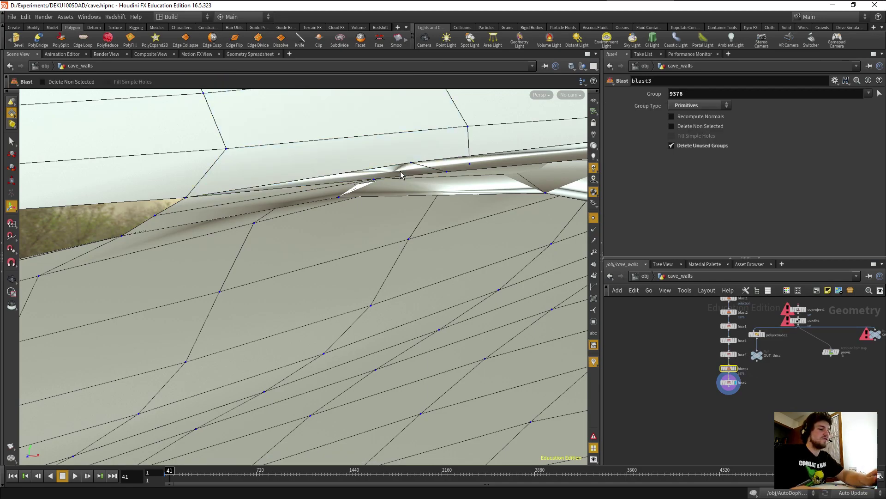
pyautogui.click(498, 159)
pyautogui.press('Delete')
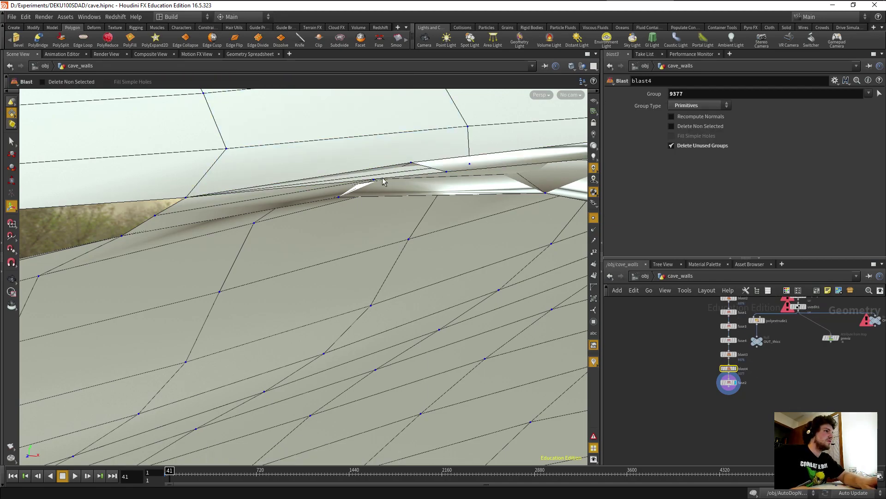
pyautogui.keyDown('alt'); pyautogui.moveTo(357, 217); pyautogui.dragTo(342, 186); pyautogui.keyUp('alt')
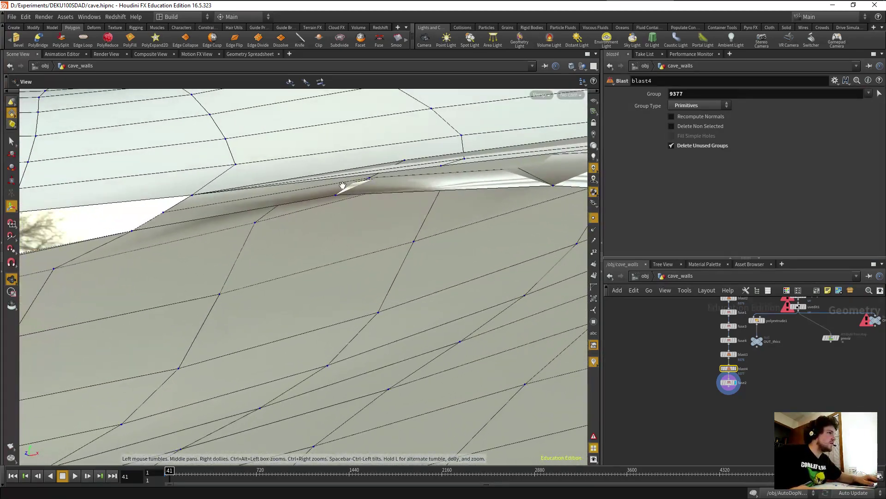
pyautogui.click(408, 159)
pyautogui.hotkey('ctrl', 'z')
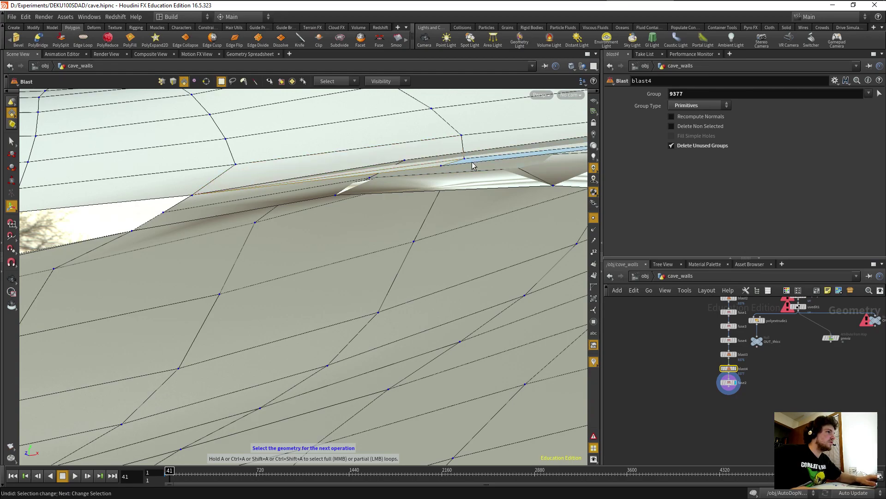
pyautogui.keyDown('alt'); pyautogui.moveTo(415, 168); pyautogui.dragTo(396, 171); pyautogui.keyUp('alt')
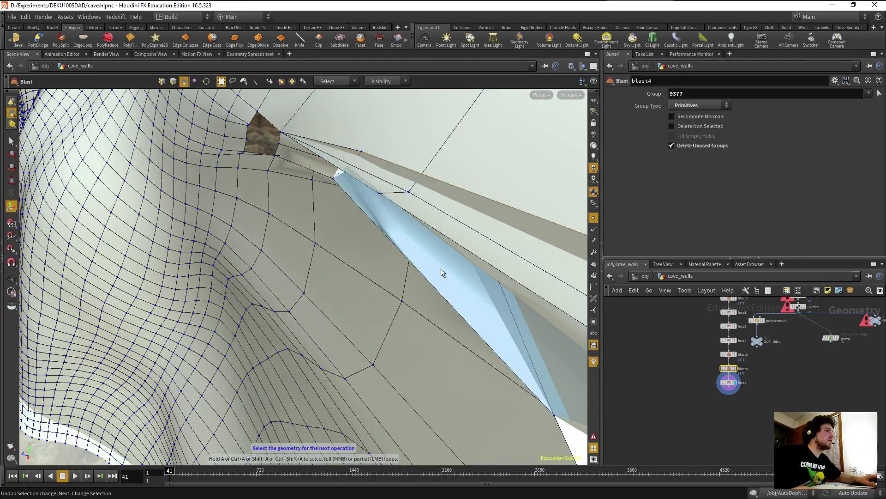
# Delete four more stray seam faces and box-select the face below the hole.
pyautogui.click(487, 200)
pyautogui.press('Delete')
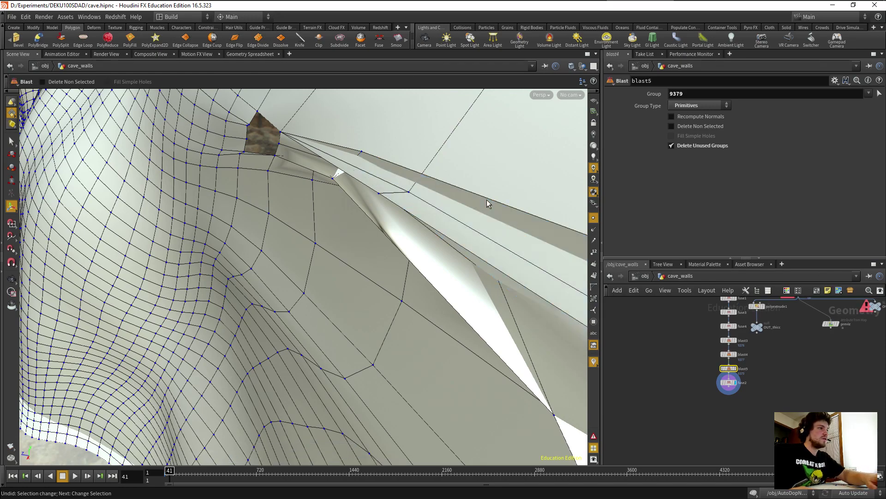
pyautogui.click(409, 236)
pyautogui.press('Delete')
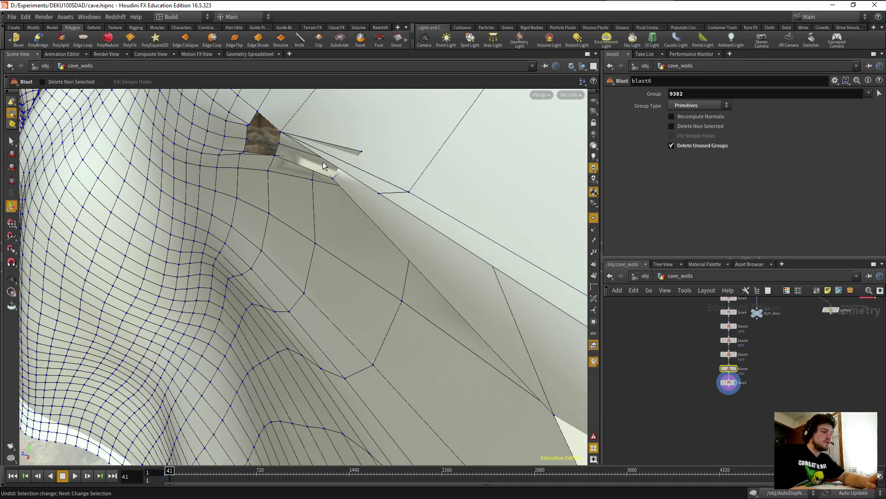
pyautogui.click(315, 167)
pyautogui.press('Delete')
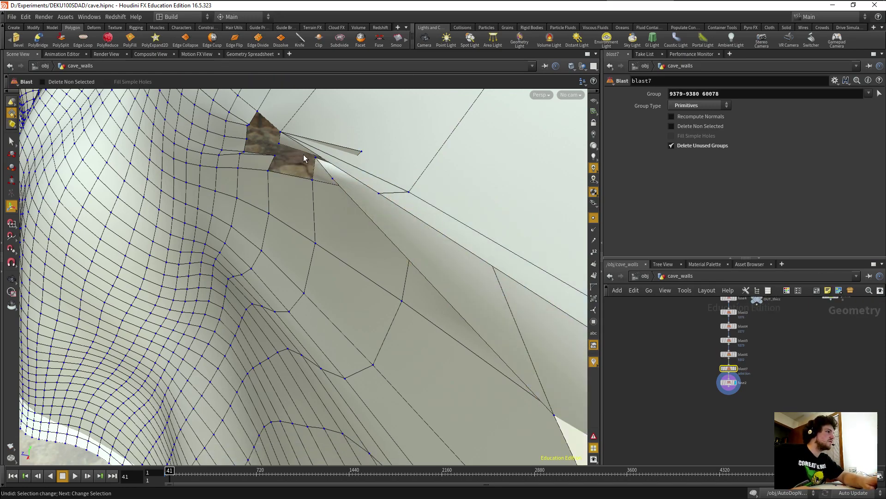
pyautogui.click(293, 145)
pyautogui.press('Delete')
pyautogui.moveTo(276, 196); pyautogui.dragTo(311, 199)
pyautogui.keyDown('alt'); pyautogui.moveTo(267, 167); pyautogui.dragTo(310, 161); pyautogui.keyUp('alt')
pyautogui.moveTo(416, 161); pyautogui.dragTo(334, 235)
# Delete the flap face and the next overlapping seam face as blast9 and blast10.
pyautogui.press('s')
pyautogui.click(334, 249)
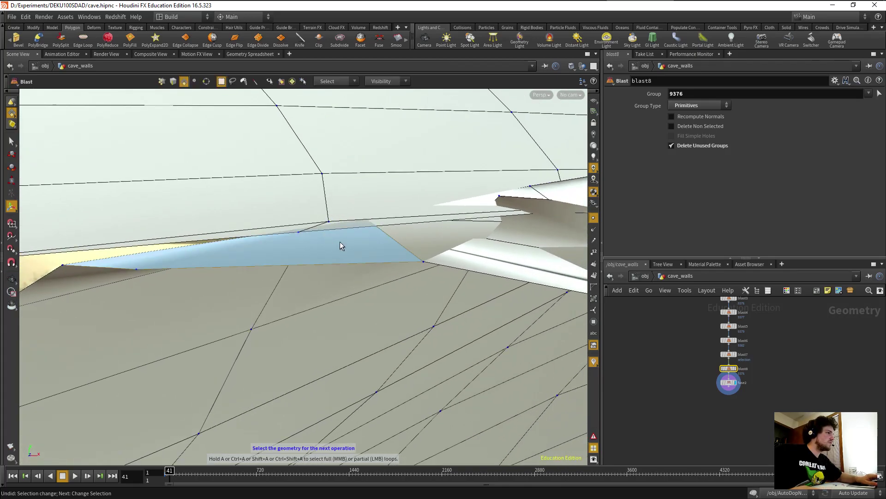
pyautogui.press('Delete')
pyautogui.click(416, 237)
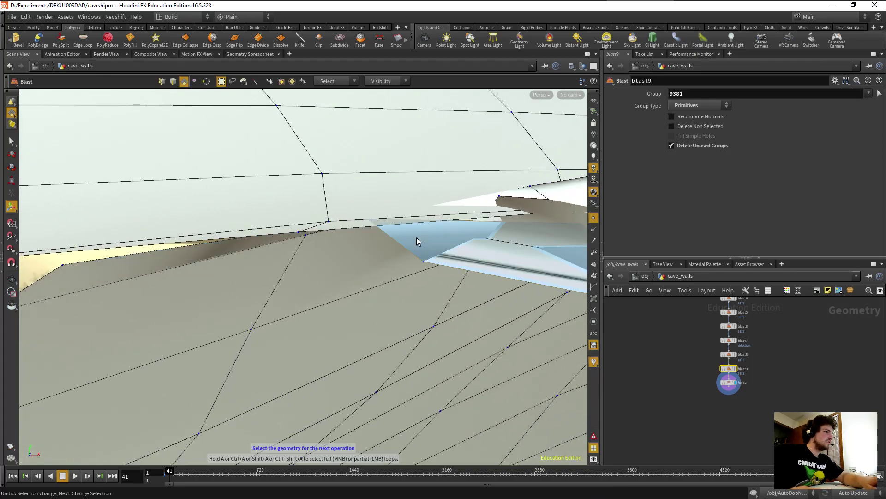
pyautogui.press('Delete')
pyautogui.press('Escape')
pyautogui.moveTo(414, 273); pyautogui.dragTo(322, 267)
# Delete an overlapping face pair and the last thin sliver as blast11 and blast12.
pyautogui.press('Return')
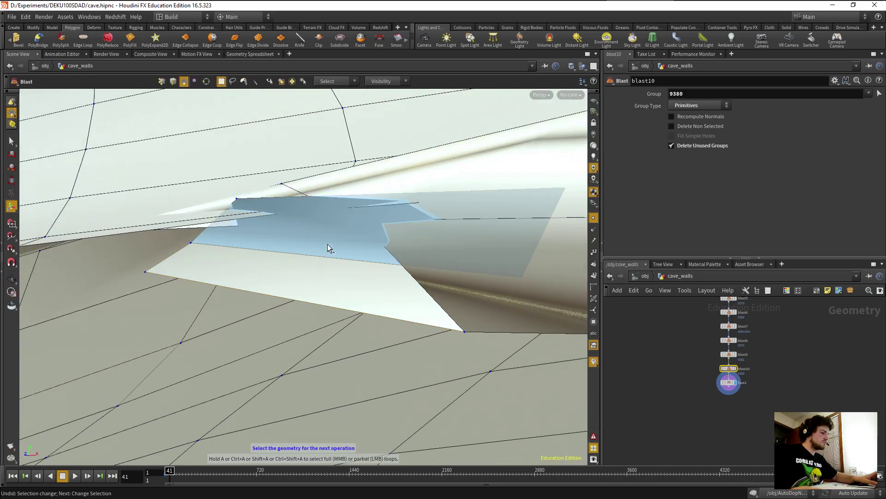
pyautogui.keyDown('shift'); pyautogui.click(328, 245); pyautogui.keyUp('shift')
pyautogui.press('Delete')
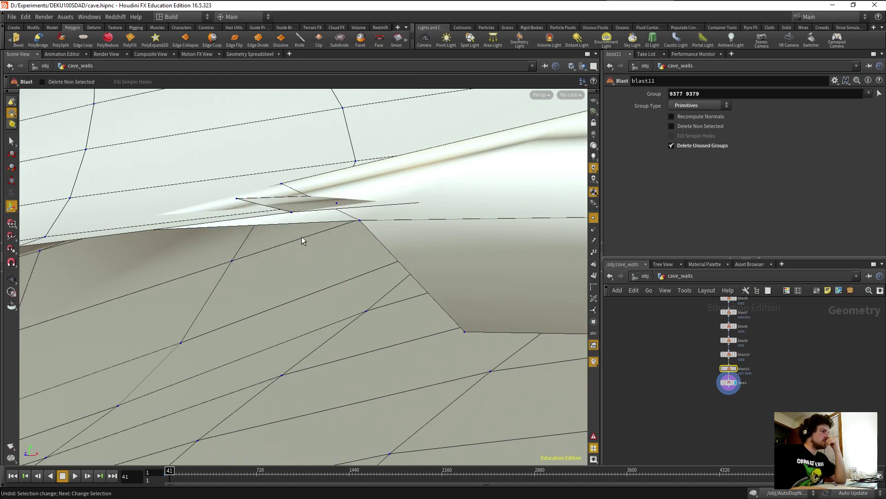
pyautogui.press('s')
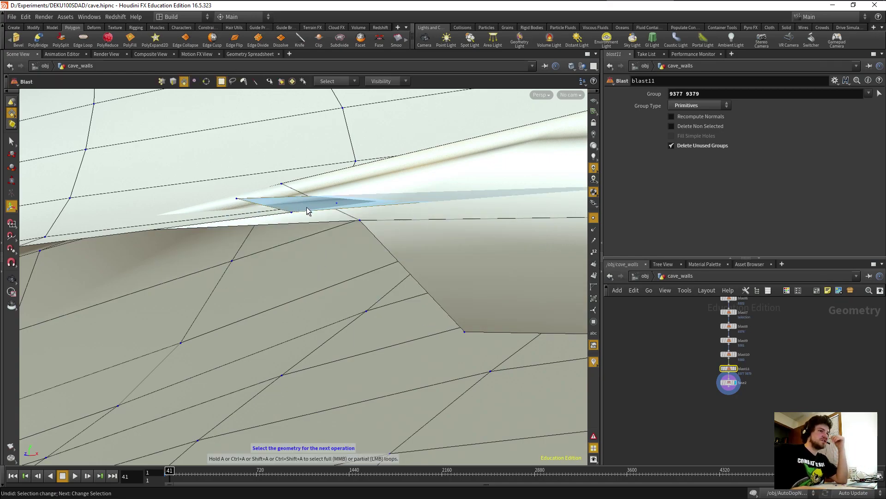
pyautogui.click(308, 210)
pyautogui.press('Delete')
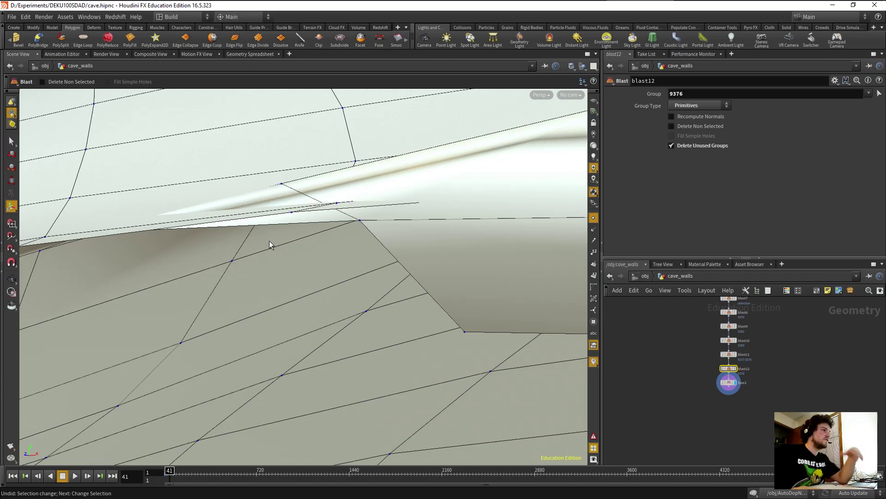
pyautogui.moveTo(295, 225); pyautogui.dragTo(371, 261)
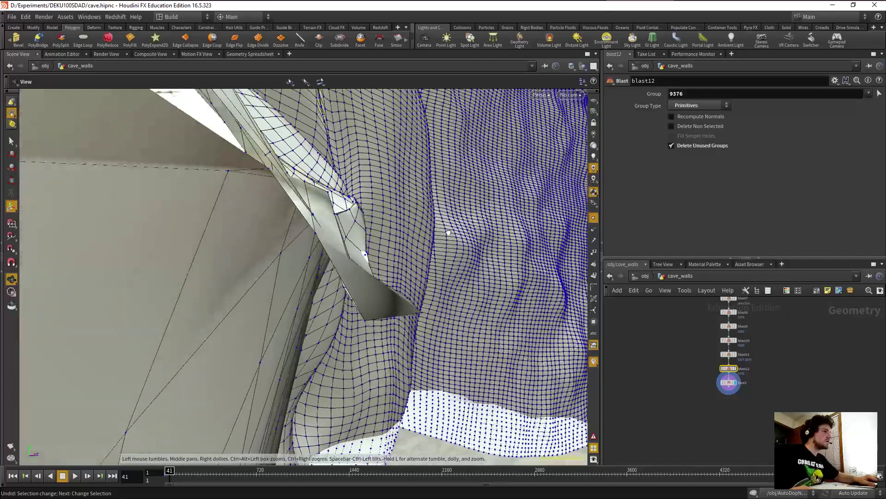
# Delete the junction sliver and flap polygons, including primitives 60281, 60284 and 60077.
pyautogui.click(365, 285)
pyautogui.press('Delete')
pyautogui.moveTo(366, 284); pyautogui.dragTo(270, 261)
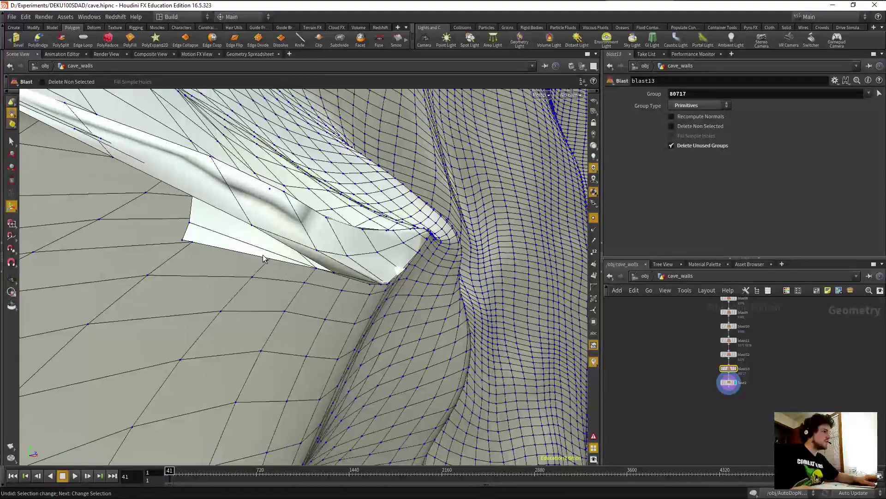
pyautogui.click(241, 248)
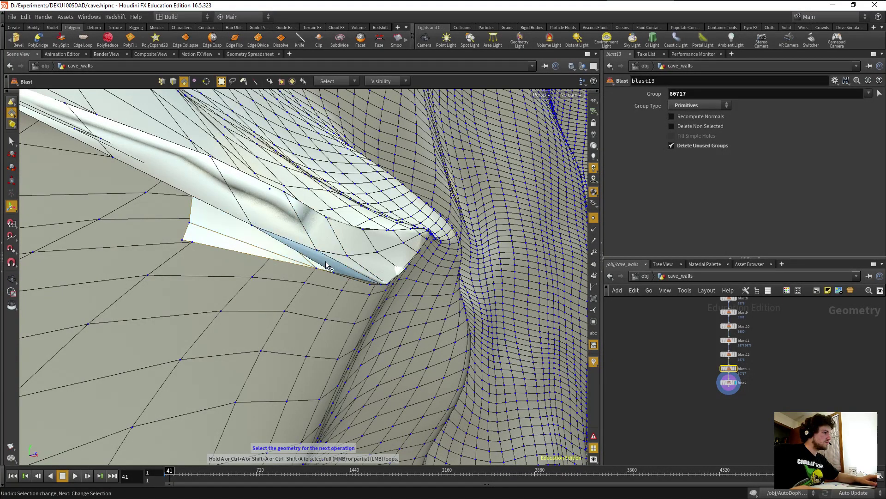
pyautogui.click(283, 206)
pyautogui.press('Return')
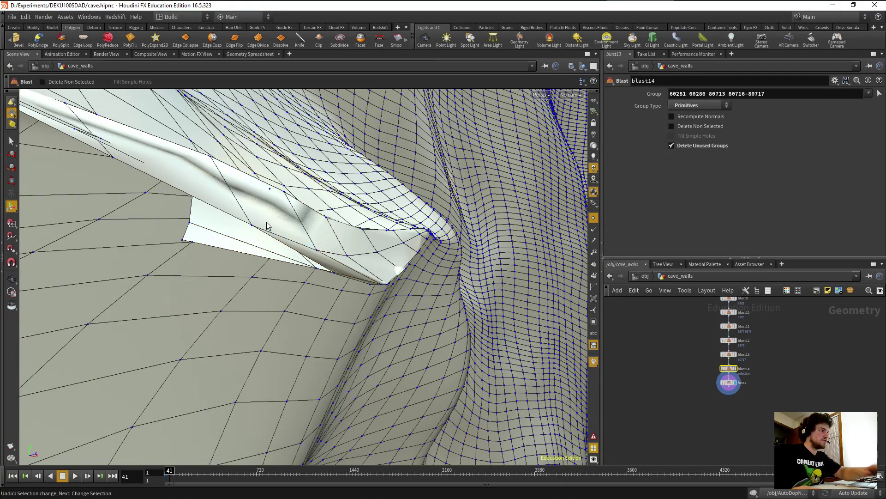
pyautogui.moveTo(277, 230); pyautogui.dragTo(283, 265)
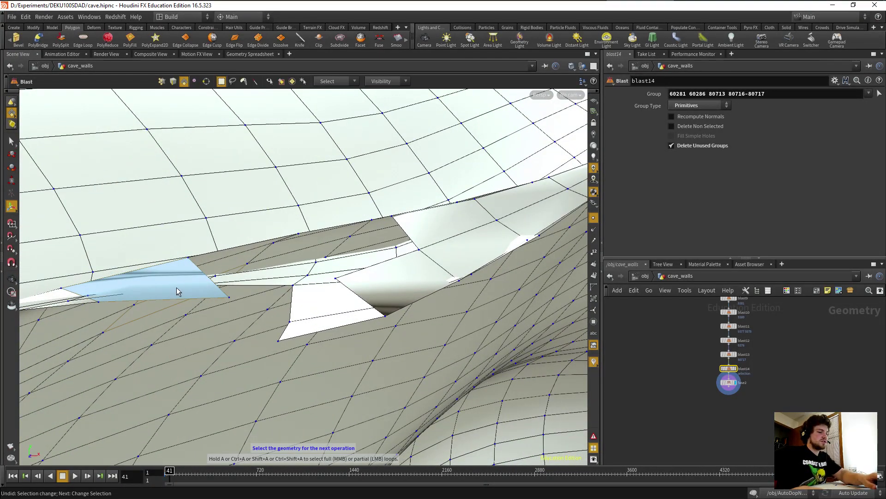
pyautogui.click(149, 293)
pyautogui.press('Return')
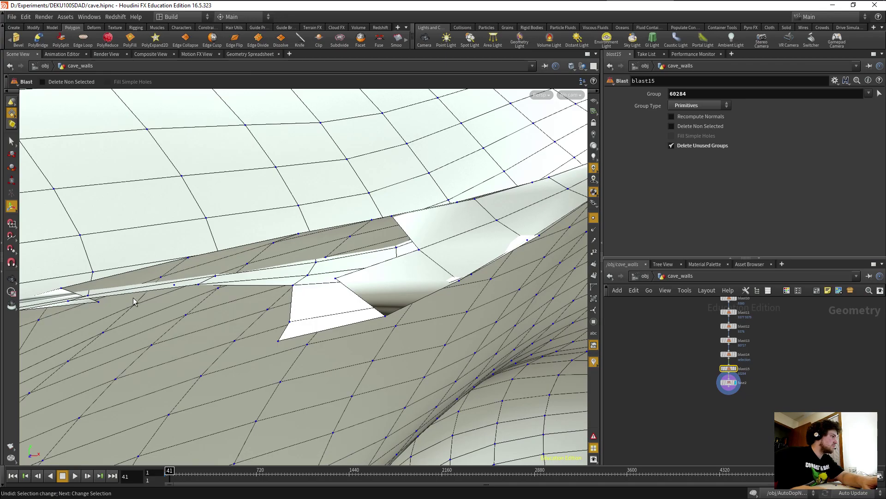
pyautogui.moveTo(167, 302); pyautogui.dragTo(231, 218)
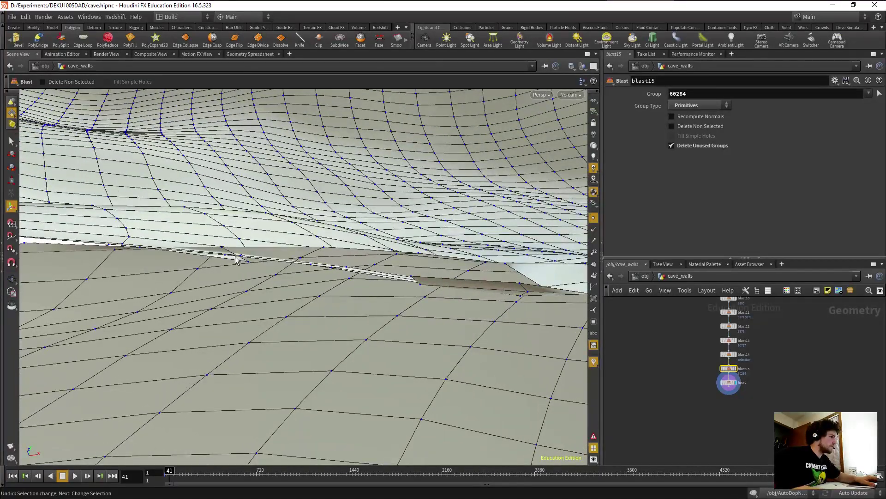
pyautogui.moveTo(217, 275); pyautogui.dragTo(219, 328)
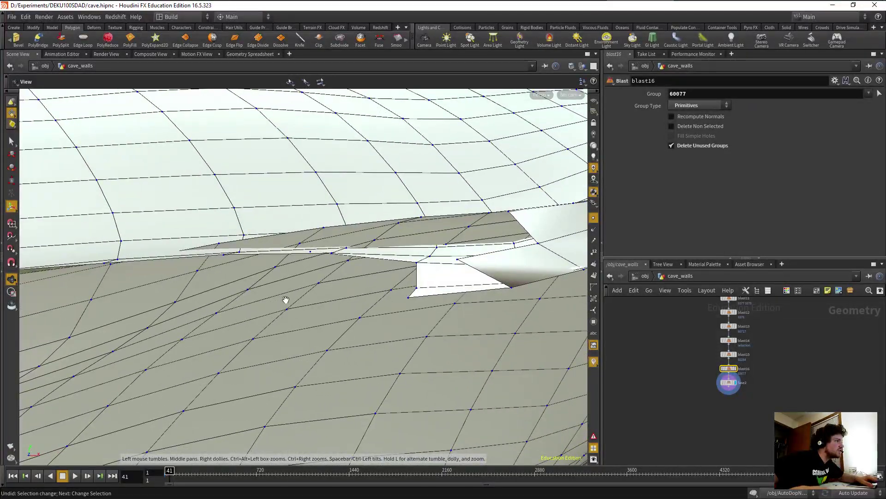
# Delete the stray overlapping faces along the cave_walls seam, chaining Blast nodes up to blast27.
pyautogui.moveTo(286, 300); pyautogui.dragTo(181, 308)
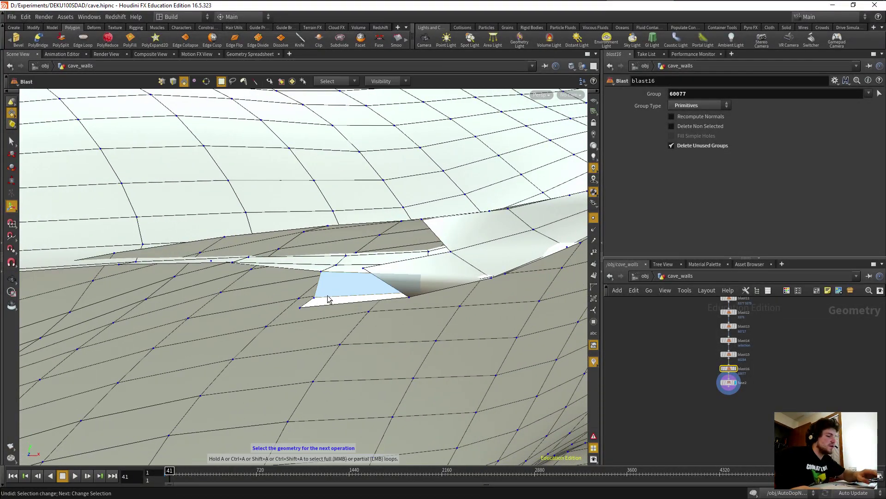
pyautogui.press('Delete')
pyautogui.press('Delete')
pyautogui.click(508, 252)
pyautogui.press('Delete')
pyautogui.click(477, 247)
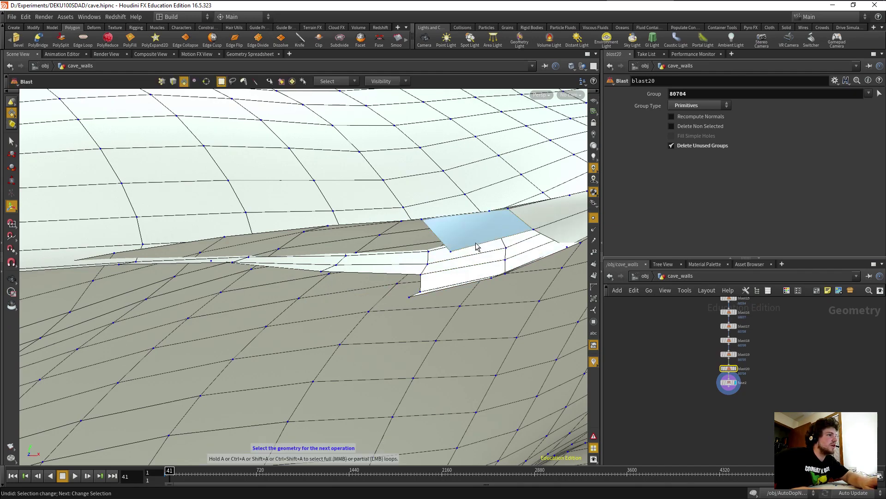
pyautogui.press('Delete')
pyautogui.keyDown('alt'); pyautogui.moveTo(479, 263); pyautogui.dragTo(317, 297); pyautogui.keyUp('alt')
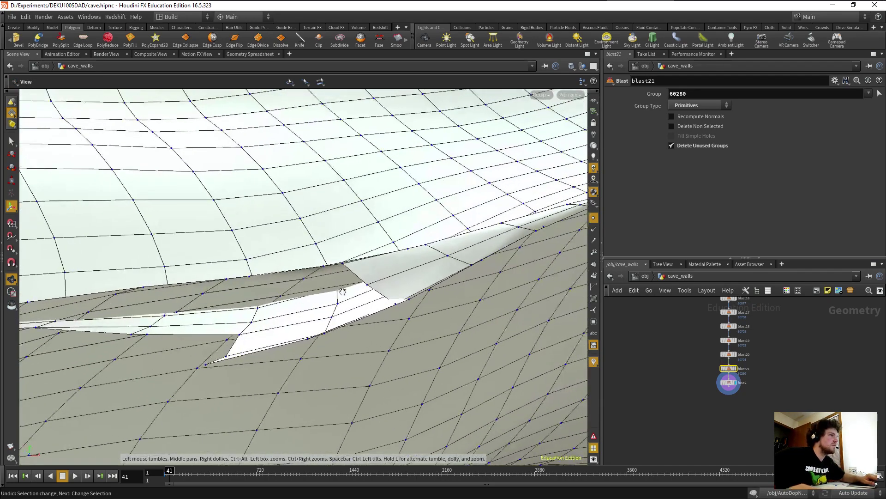
pyautogui.click(363, 269)
pyautogui.press('Delete')
pyautogui.click(418, 277)
pyautogui.press('Delete')
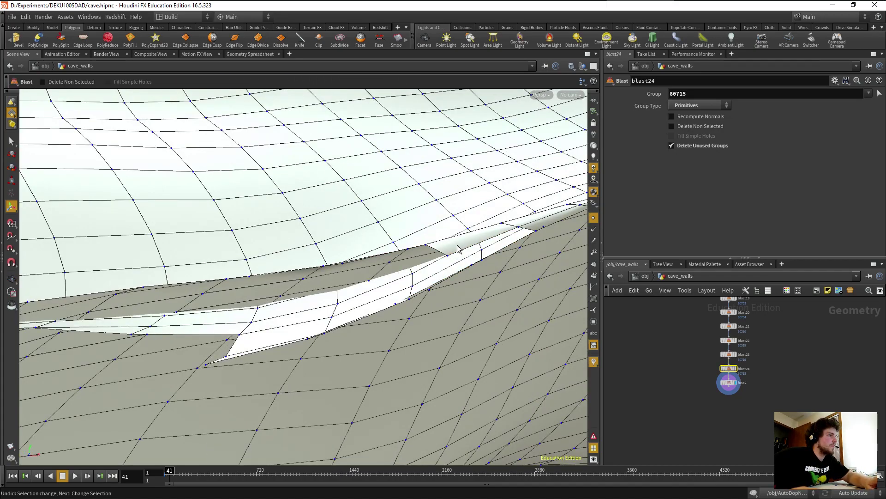
# Inspect the open slit along the fold at a grazing angle, then switch to point selection.
pyautogui.keyDown('alt'); pyautogui.moveTo(457, 262); pyautogui.dragTo(398, 286); pyautogui.keyUp('alt')
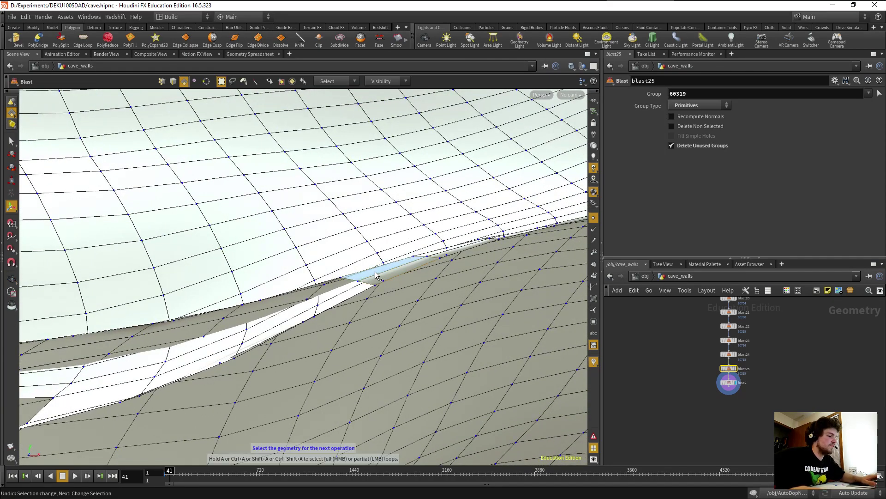
pyautogui.keyDown('alt'); pyautogui.moveTo(360, 279); pyautogui.dragTo(302, 328); pyautogui.keyUp('alt')
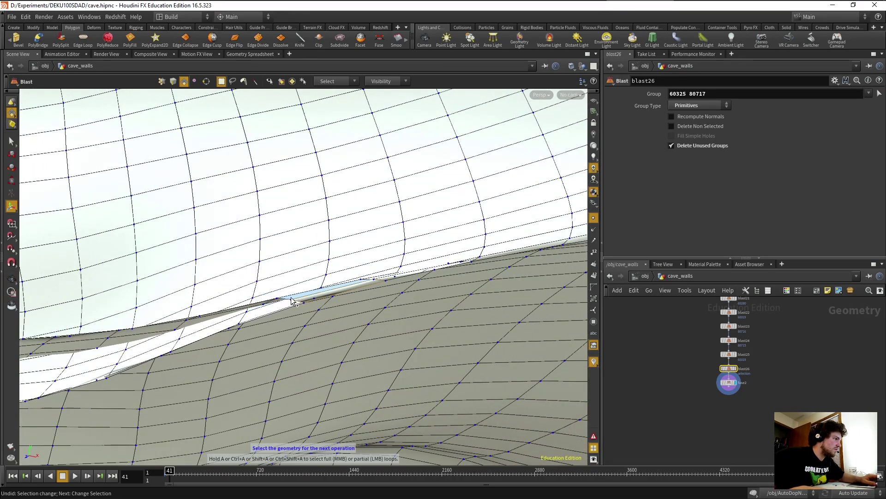
pyautogui.keyDown('alt'); pyautogui.moveTo(296, 304); pyautogui.dragTo(183, 303); pyautogui.keyUp('alt')
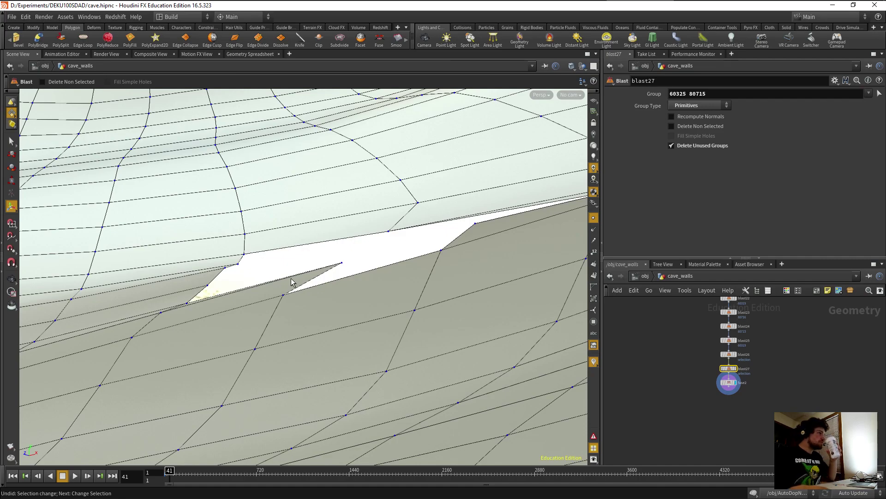
pyautogui.press('s')
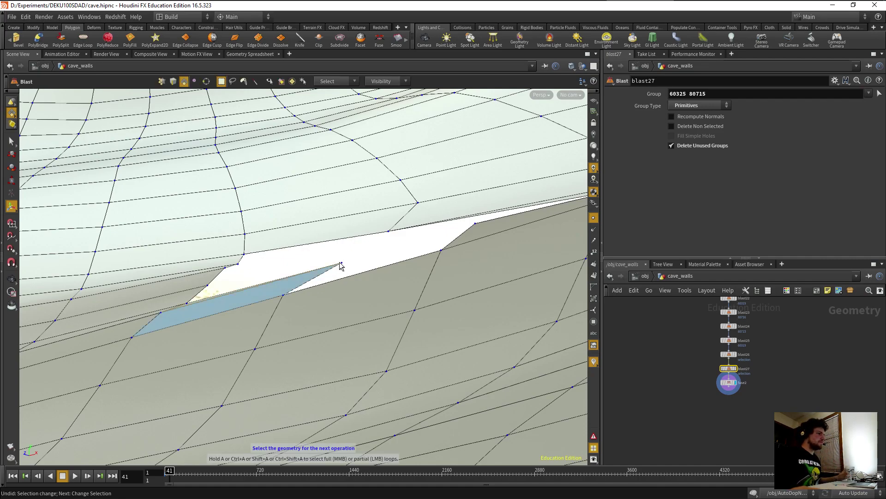
pyautogui.click(162, 82)
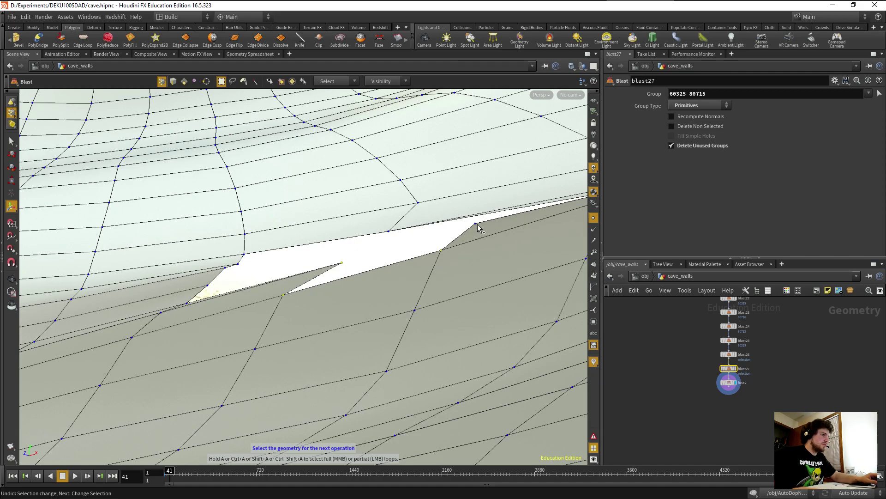
pyautogui.click(131, 39)
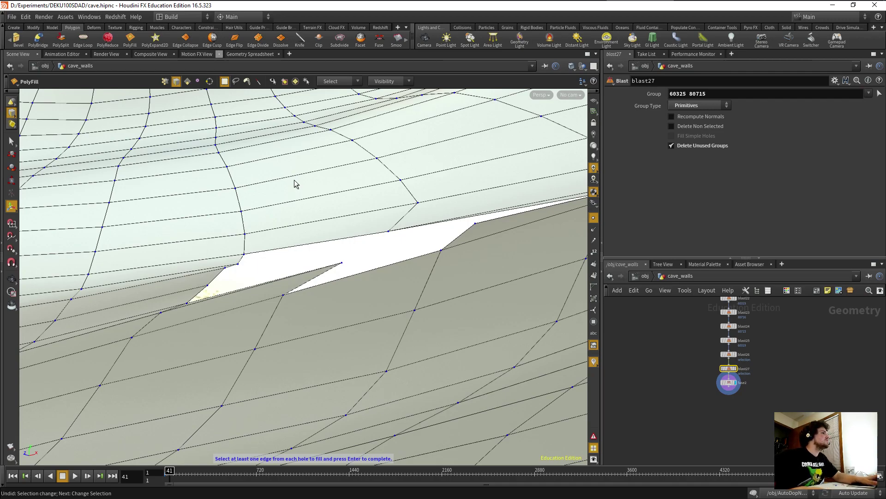
pyautogui.scroll(2, 340, 46)
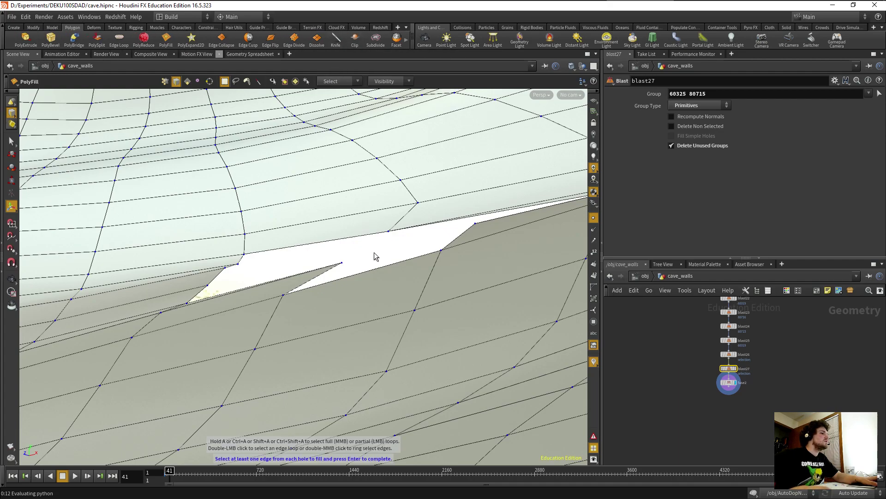
pyautogui.press('Return')
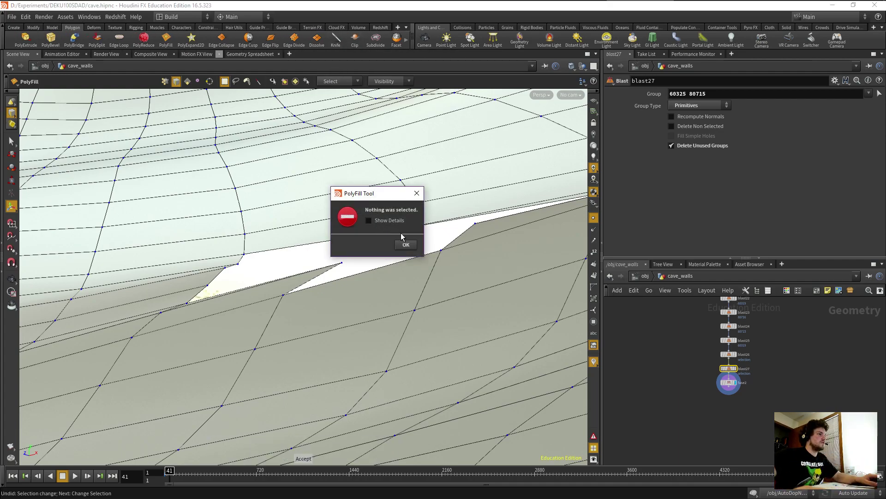
pyautogui.click(407, 245)
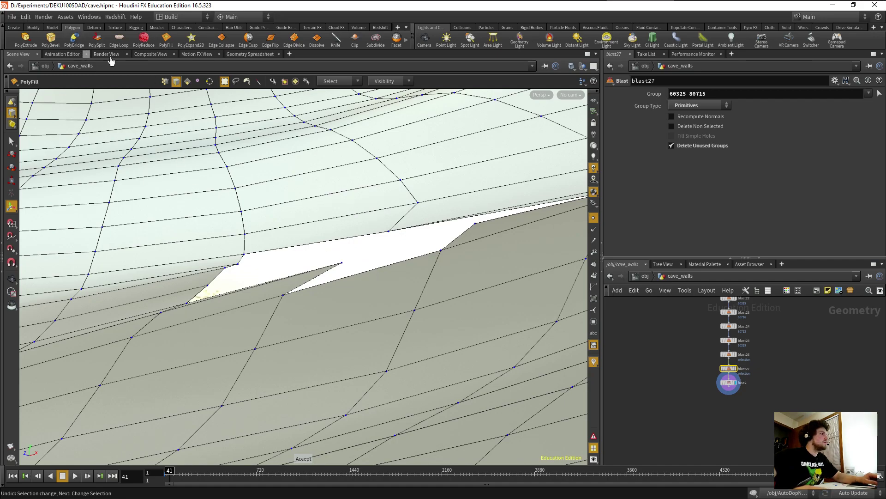
pyautogui.click(170, 39)
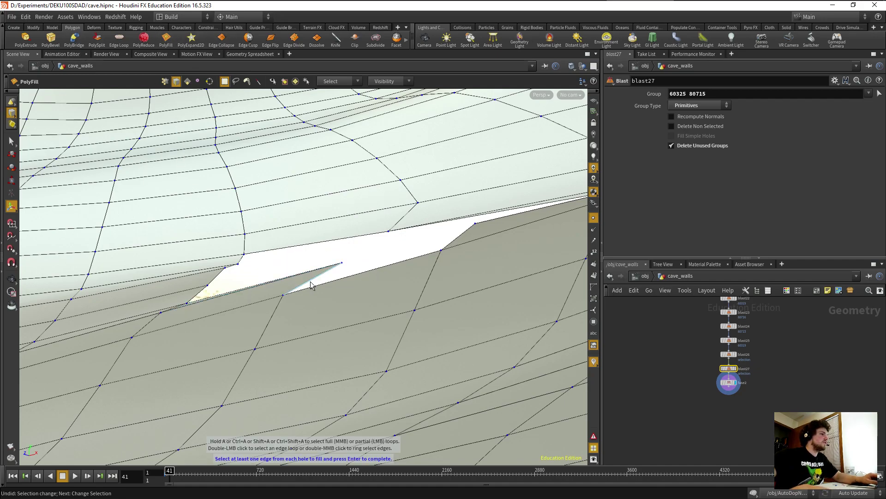
pyautogui.click(465, 237)
pyautogui.press('Return')
pyautogui.press('space')
pyautogui.moveTo(327, 261); pyautogui.dragTo(269, 320)
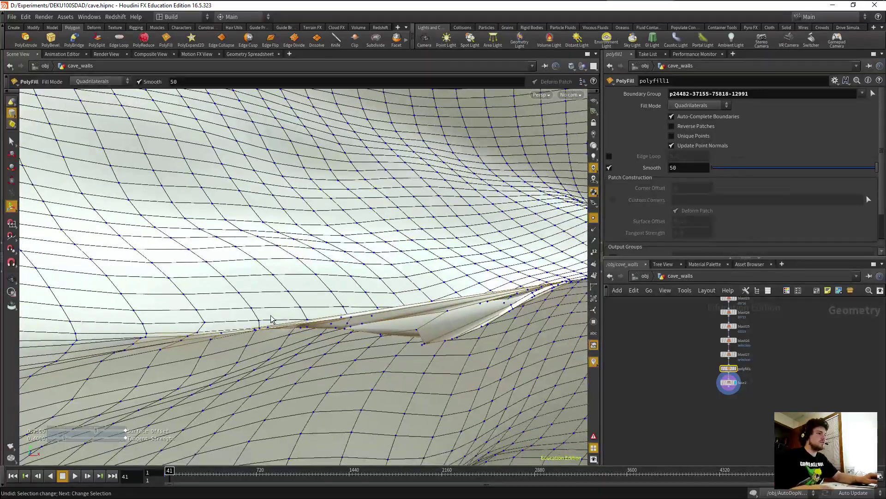
pyautogui.hotkey('ctrl', 'z')
pyautogui.moveTo(436, 363); pyautogui.dragTo(317, 340)
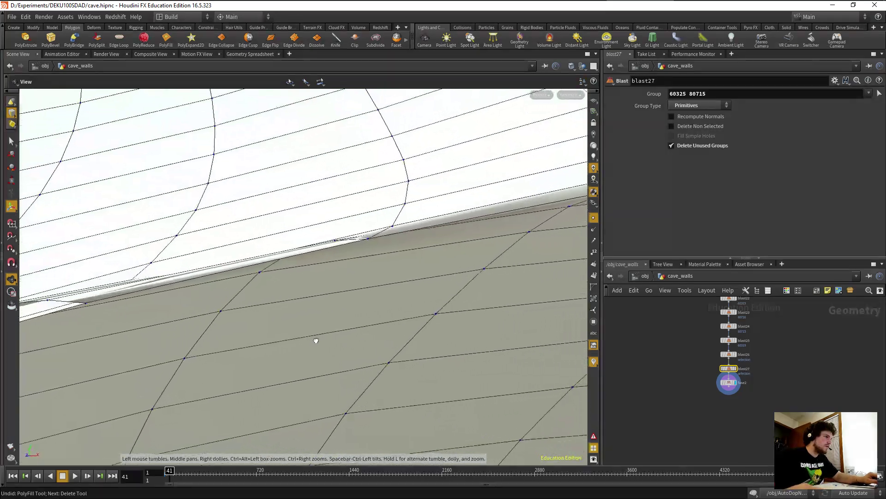
# Select the fold's edge loop, then box-select the two points where the fold's sides meet.
pyautogui.press('Return')
pyautogui.doubleClick(360, 238)
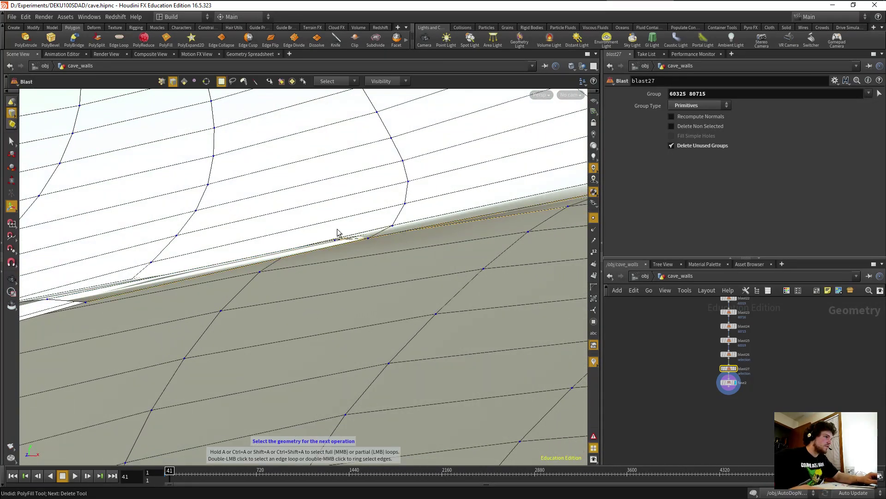
pyautogui.press('2')
pyautogui.moveTo(326, 227); pyautogui.dragTo(404, 248)
pyautogui.press('Escape')
pyautogui.moveTo(334, 260); pyautogui.dragTo(351, 205)
pyautogui.press('Return')
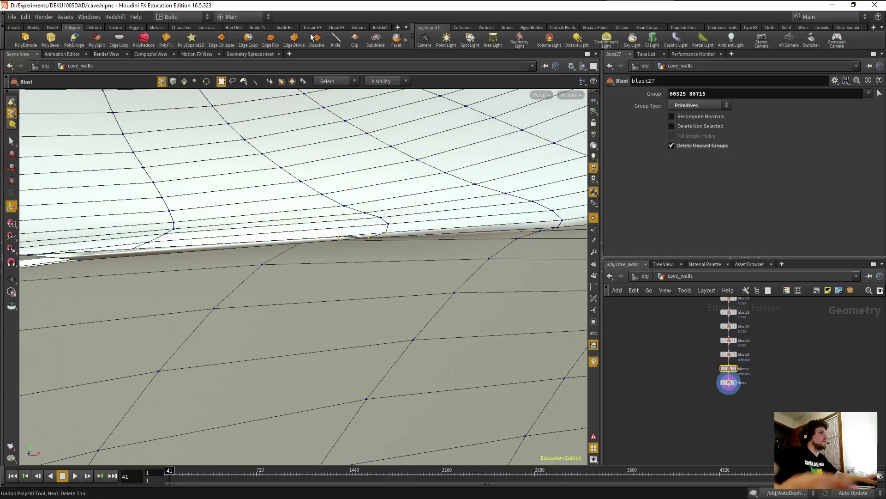
pyautogui.scroll(-2, 347, 37)
# Try a Fuse on the fold points with distance raised to about 0.04, then undo it.
pyautogui.click(372, 41)
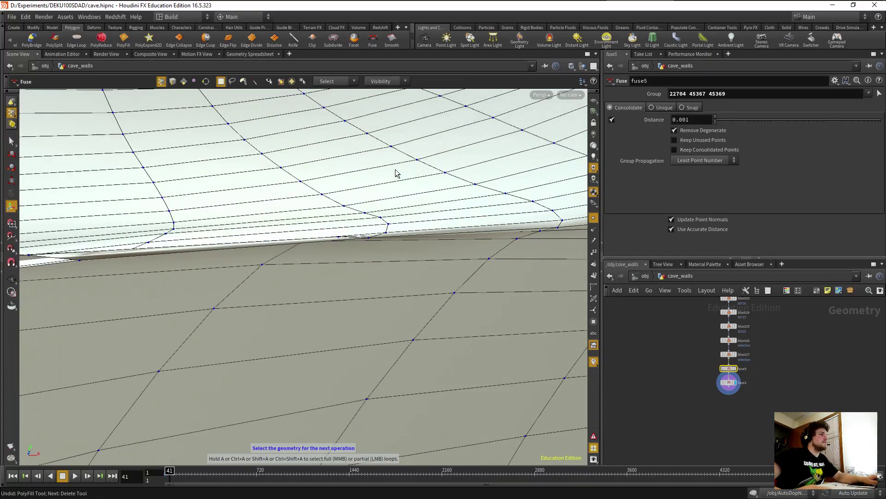
pyautogui.moveTo(717, 121); pyautogui.dragTo(750, 125)
pyautogui.press('Escape')
pyautogui.moveTo(433, 292); pyautogui.dragTo(417, 259)
pyautogui.press('Return')
pyautogui.hotkey('ctrl', 'z')
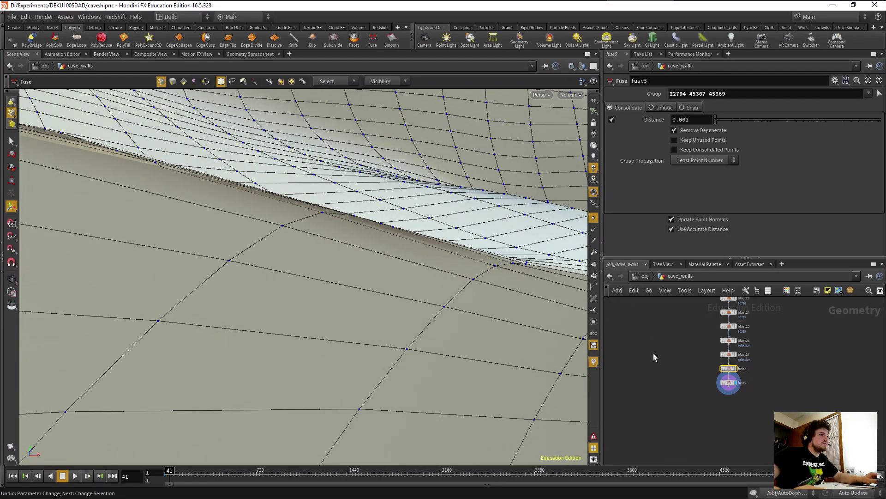
# Select the fuse5 and fuse2 nodes in the network and delete both.
pyautogui.moveTo(729, 369)
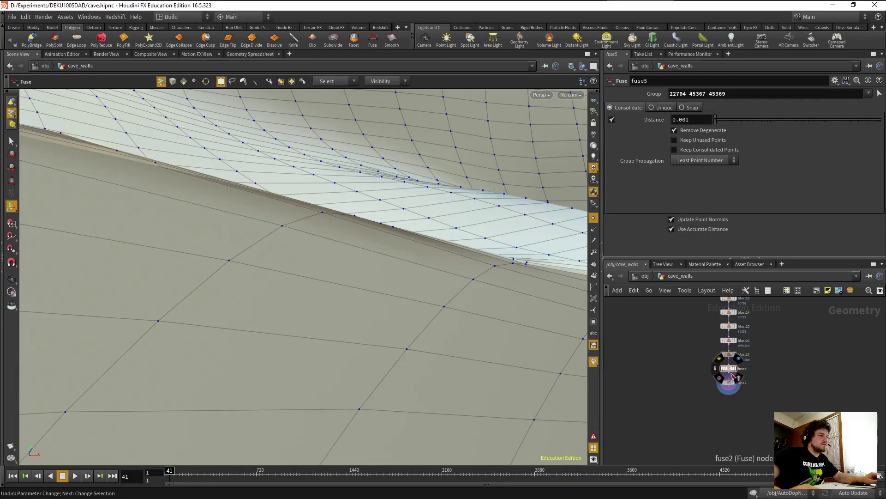
pyautogui.click(734, 371)
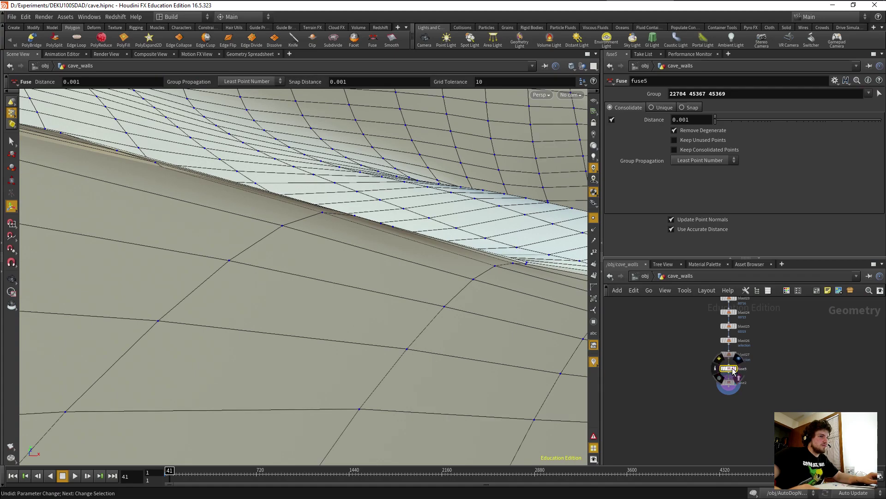
pyautogui.click(729, 369)
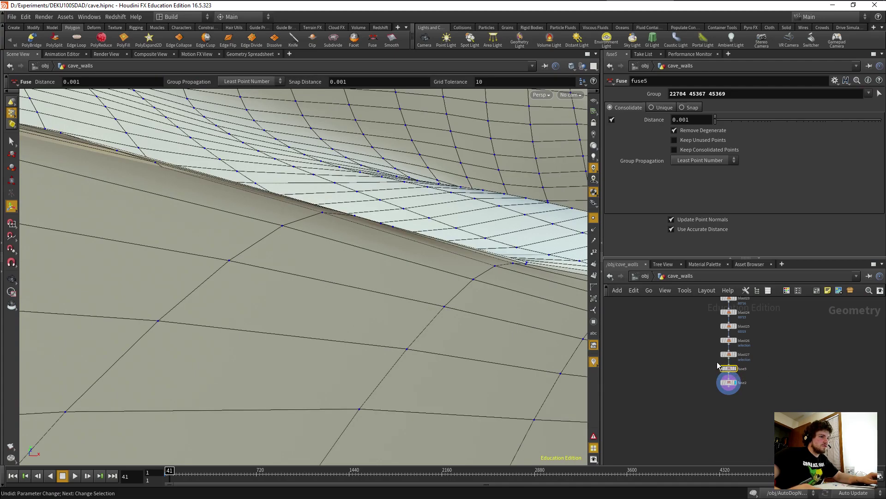
pyautogui.keyDown('alt'); pyautogui.moveTo(407, 295); pyautogui.dragTo(429, 323); pyautogui.keyUp('alt')
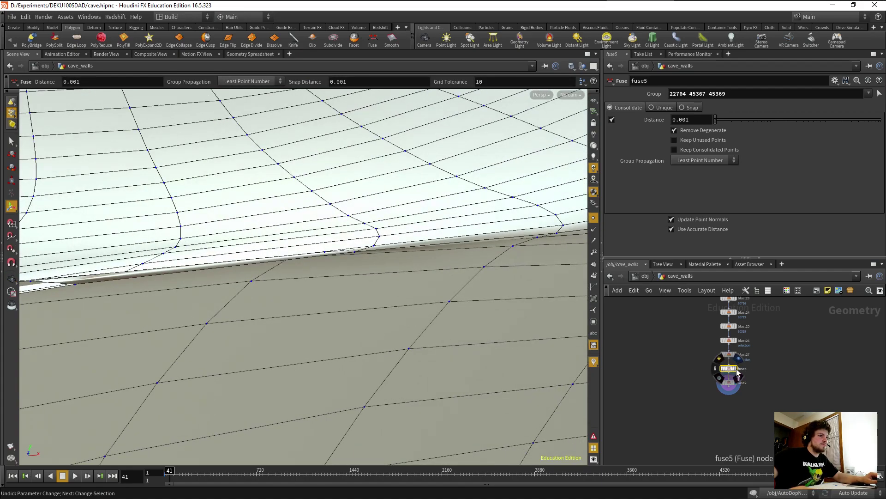
pyautogui.click(733, 384)
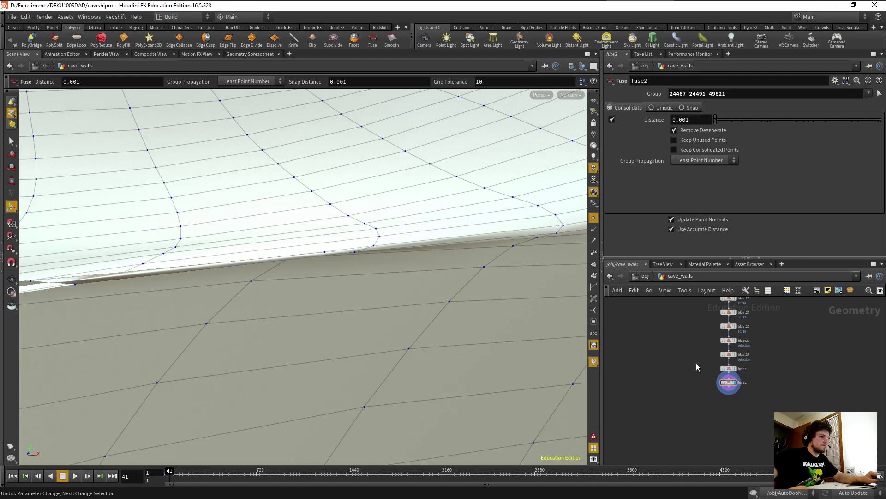
pyautogui.moveTo(765, 401); pyautogui.dragTo(765, 401)
pyautogui.press('Delete')
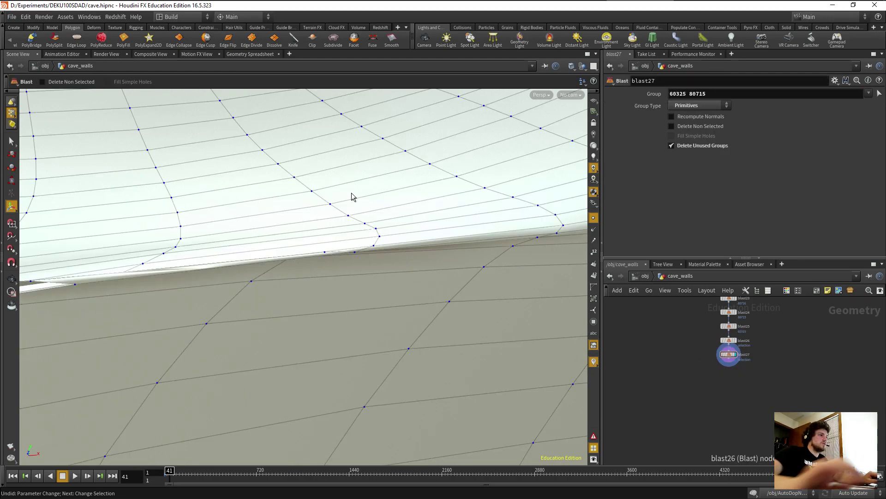
# Create a fresh fuse5 below blast27 that merges the four selected seam points at 0.001.
pyautogui.moveTo(233, 273); pyautogui.dragTo(334, 324)
pyautogui.press('space')
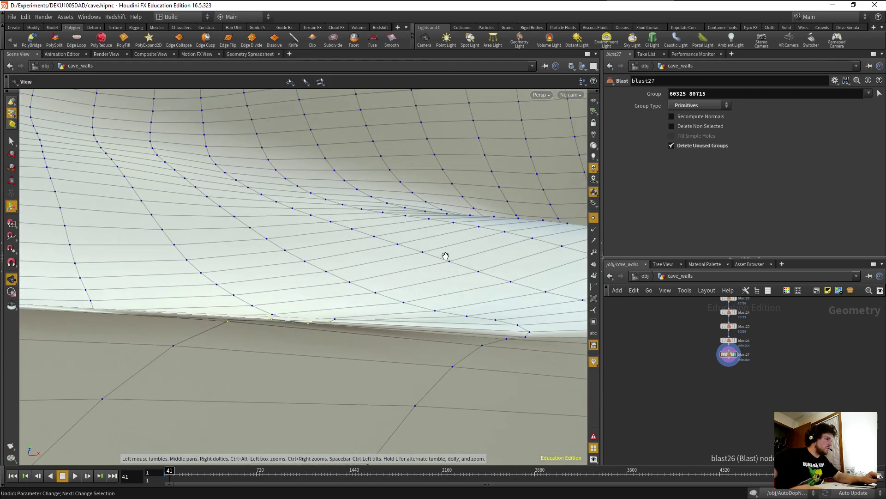
pyautogui.click(376, 44)
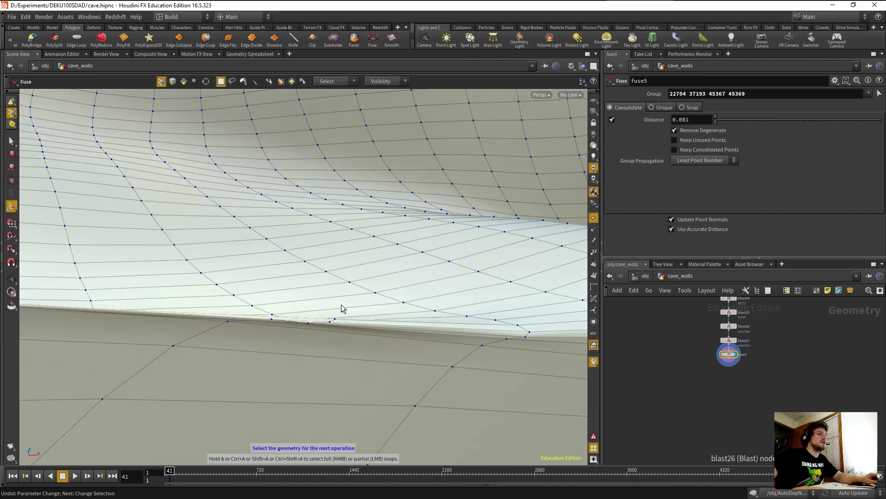
# Raise fuse5's distance to 0.0149792 and add another seam point to the selection.
pyautogui.moveTo(317, 390); pyautogui.dragTo(341, 336)
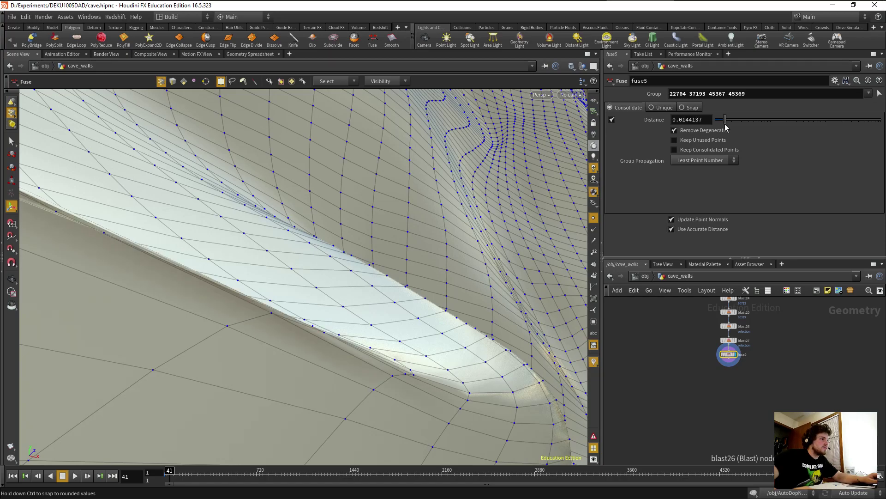
pyautogui.moveTo(725, 125); pyautogui.dragTo(726, 125)
pyautogui.moveTo(434, 322); pyautogui.dragTo(226, 327)
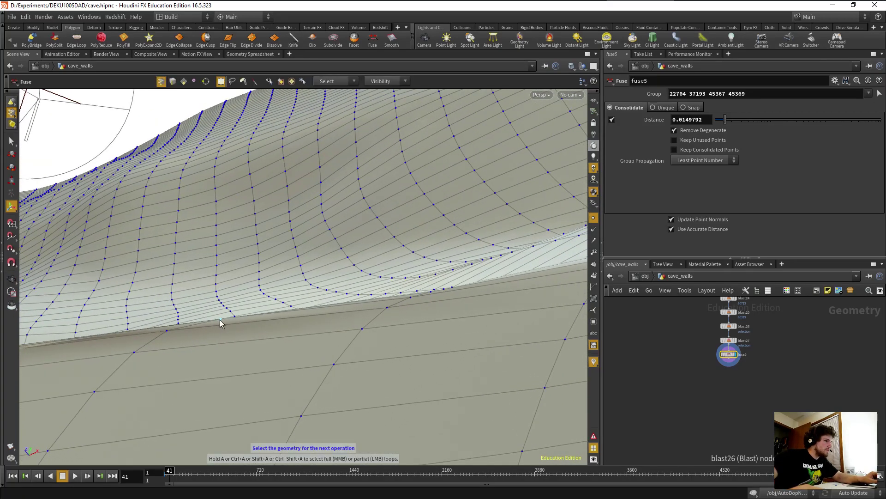
pyautogui.keyDown('shift'); pyautogui.click(167, 330); pyautogui.keyUp('shift')
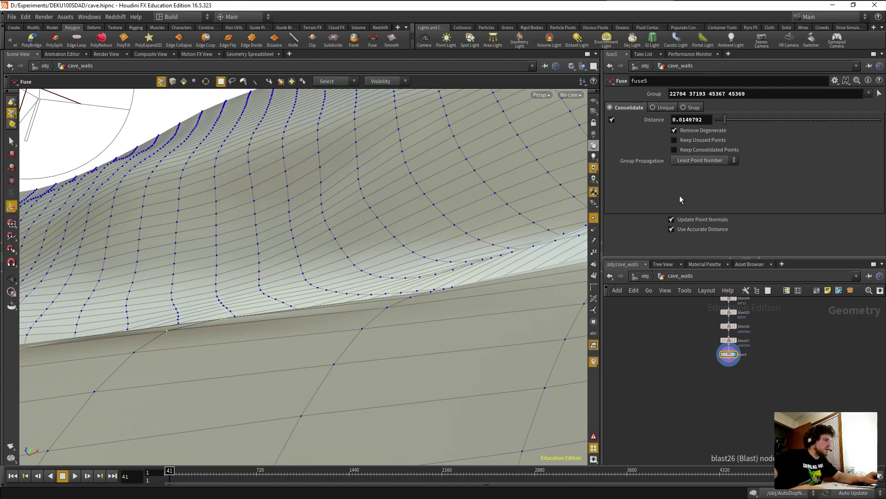
# Weld the selected seam points with a new fuse6 at distance 0.0370037 and inspect the result.
pyautogui.click(372, 44)
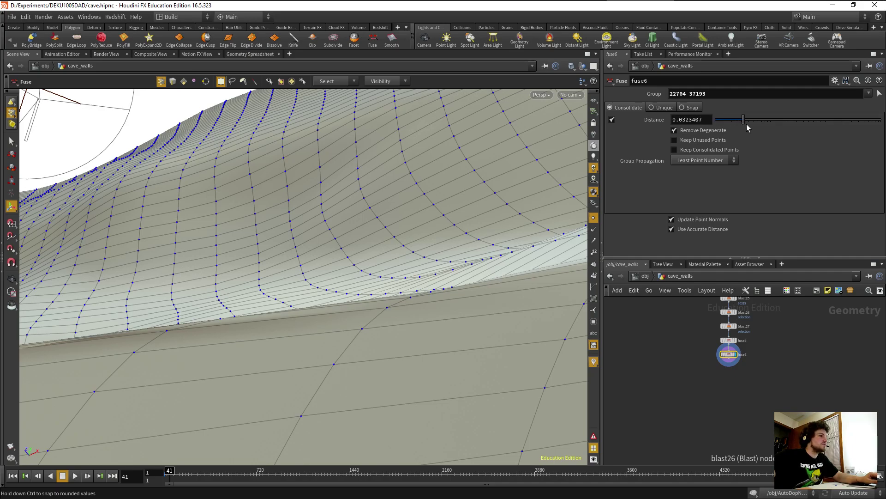
pyautogui.moveTo(748, 128); pyautogui.dragTo(751, 128)
pyautogui.press('space')
pyautogui.moveTo(233, 306); pyautogui.dragTo(265, 291)
pyautogui.press('Return')
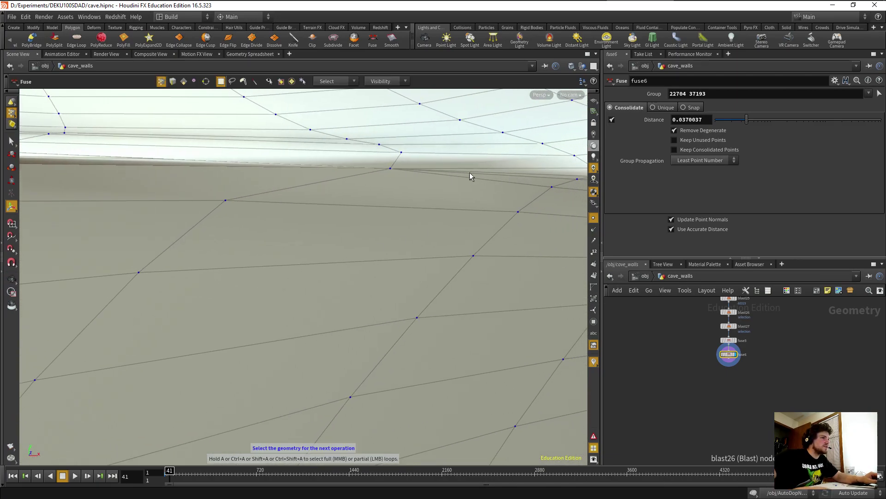
# Orbit and zoom along the wall crack to bring the dense wall mesh into view.
pyautogui.press('Escape')
pyautogui.moveTo(451, 188); pyautogui.dragTo(355, 212)
pyautogui.keyDown('alt'); pyautogui.moveTo(245, 209); pyautogui.dragTo(402, 245); pyautogui.keyUp('alt')
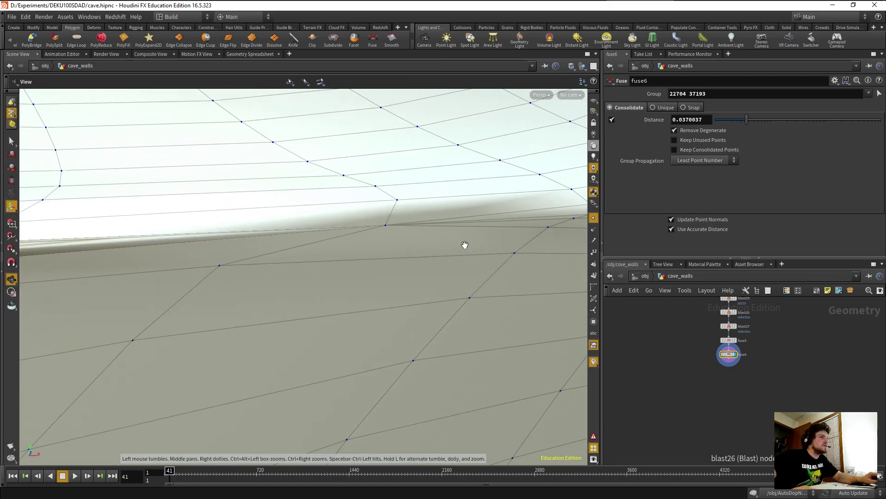
pyautogui.moveTo(465, 245); pyautogui.dragTo(396, 240)
pyautogui.scroll(-6, 356, 240)
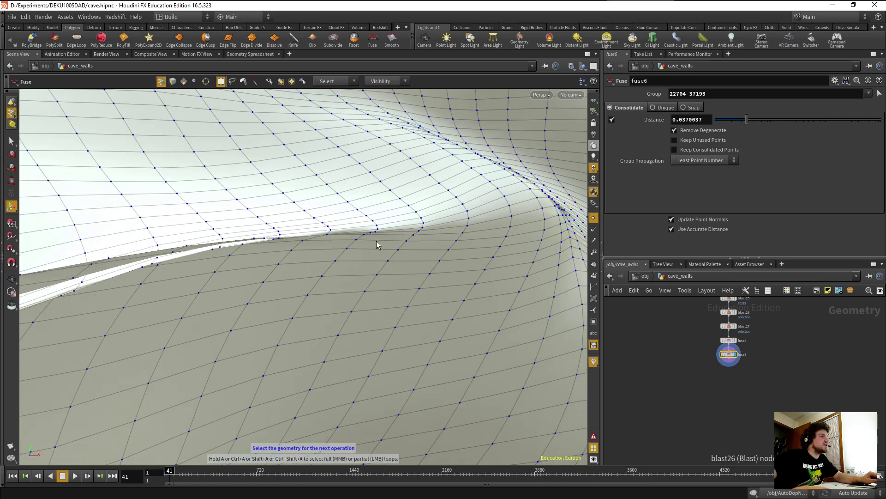
pyautogui.scroll(4, 326, 253)
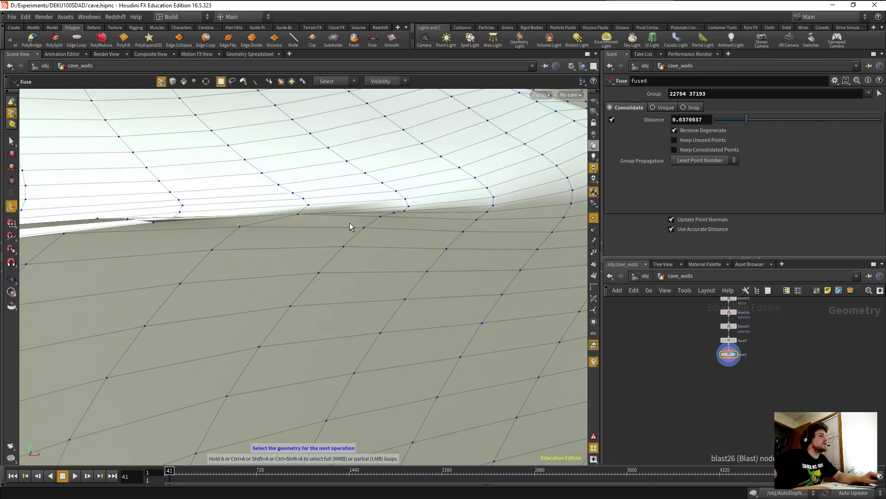
pyautogui.keyDown('alt'); pyautogui.moveTo(292, 238); pyautogui.dragTo(308, 236, button='middle'); pyautogui.keyUp('alt')
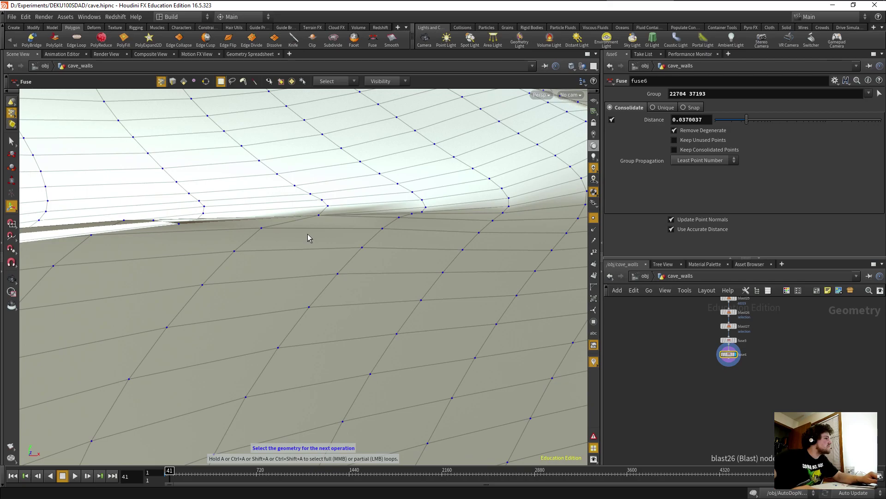
pyautogui.keyDown('alt'); pyautogui.moveTo(308, 238); pyautogui.dragTo(260, 262); pyautogui.keyUp('alt')
pyautogui.scroll(3, 234, 228)
pyautogui.scroll(2, 230, 244)
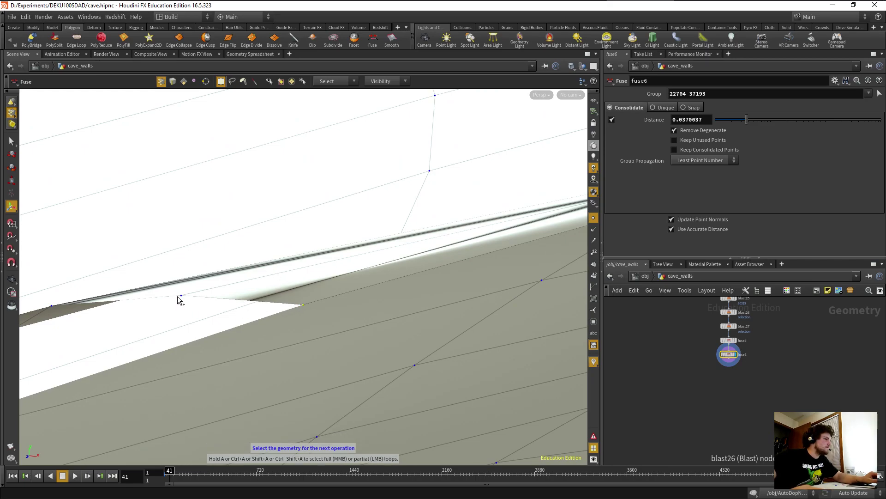
pyautogui.keyDown('alt'); pyautogui.moveTo(82, 319); pyautogui.dragTo(304, 217); pyautogui.keyUp('alt')
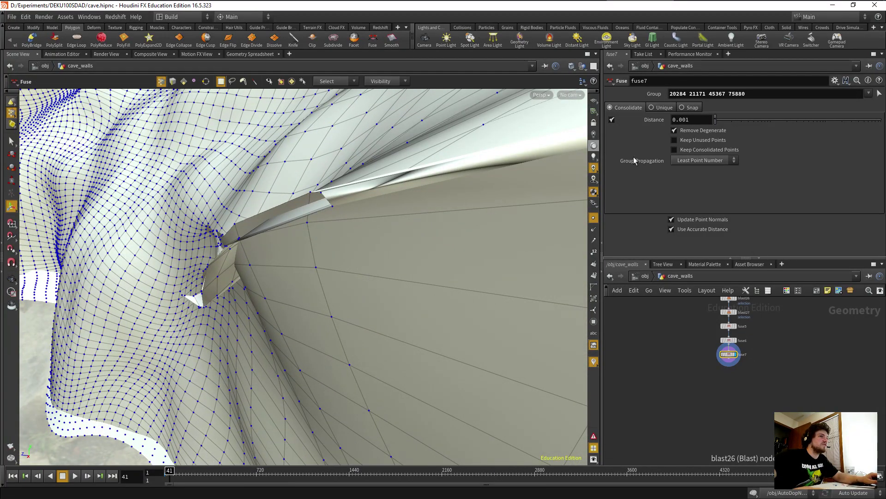
# Widen fuse7's distance to 0.0576031 and check that the seam closes.
pyautogui.moveTo(723, 126); pyautogui.dragTo(757, 124)
pyautogui.moveTo(425, 216)
pyautogui.mouseDown()
pyautogui.moveTo(390, 239)
pyautogui.moveTo(441, 196)
pyautogui.moveTo(398, 168)
pyautogui.moveTo(413, 212)
pyautogui.mouseUp()
pyautogui.moveTo(447, 228); pyautogui.dragTo(272, 233, button='middle')
# Weld the next seam points 37219, 42316, 42318 and 85109 with a new fuse8.
pyautogui.press('space')
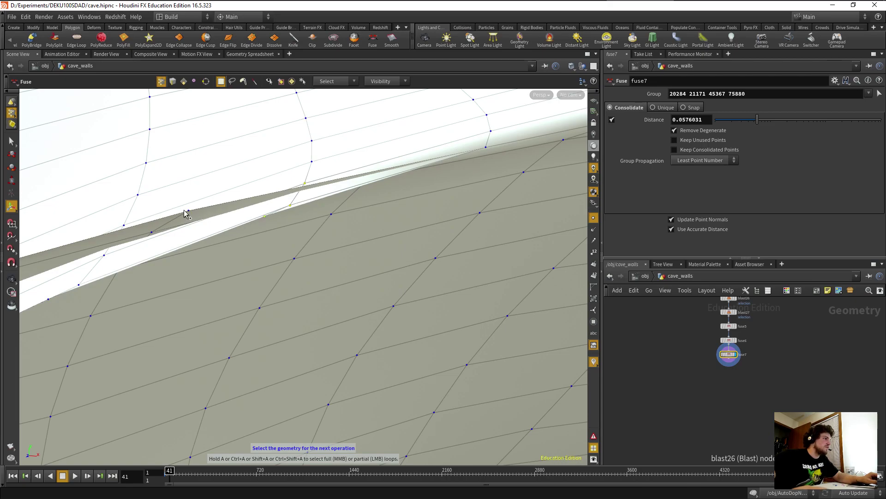
pyautogui.keyDown('alt'); pyautogui.moveTo(192, 213); pyautogui.dragTo(273, 229); pyautogui.keyUp('alt')
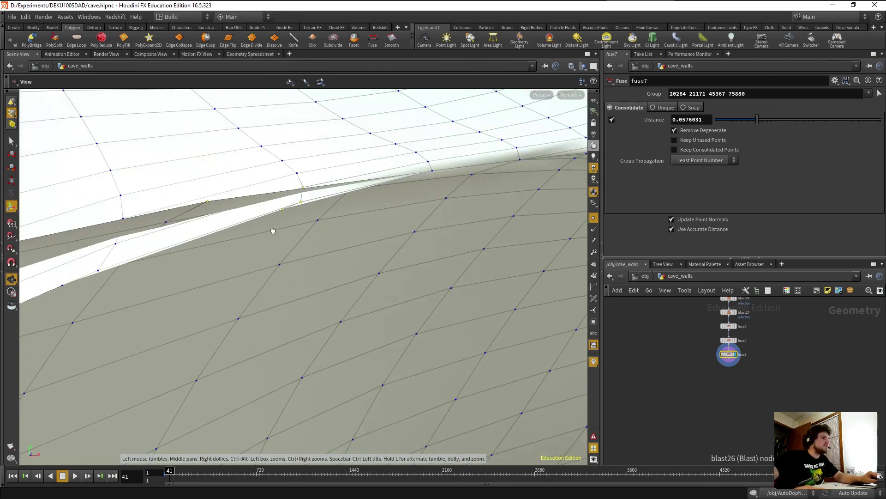
pyautogui.click(373, 43)
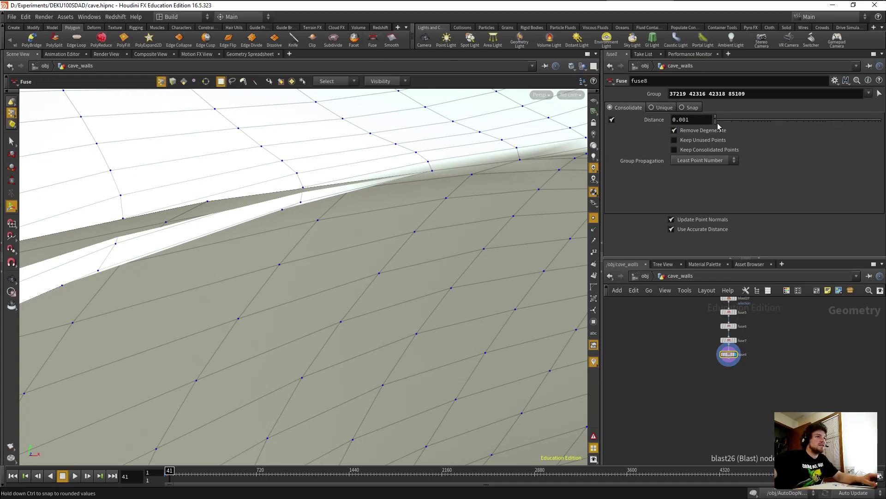
# Raise fuse8's distance to 0.069825 and check the partly fused gap.
pyautogui.moveTo(722, 127); pyautogui.dragTo(761, 128)
pyautogui.press('Escape')
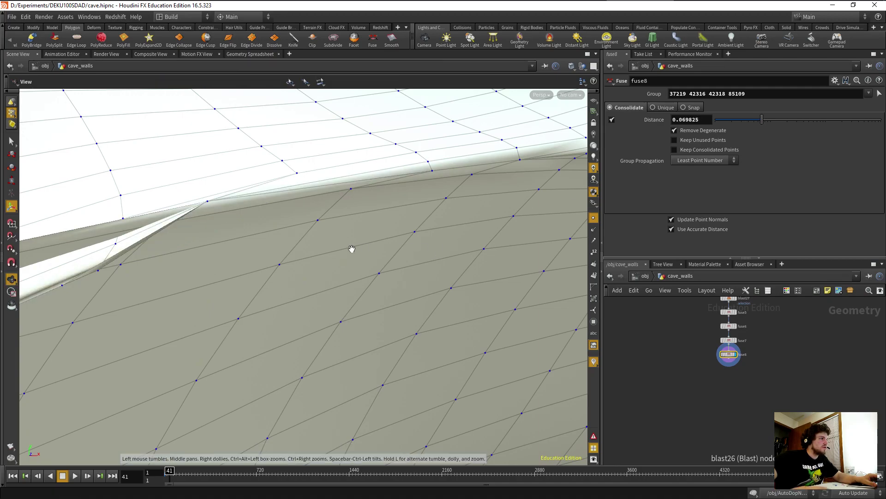
pyautogui.moveTo(356, 248); pyautogui.dragTo(269, 263)
pyautogui.press('Return')
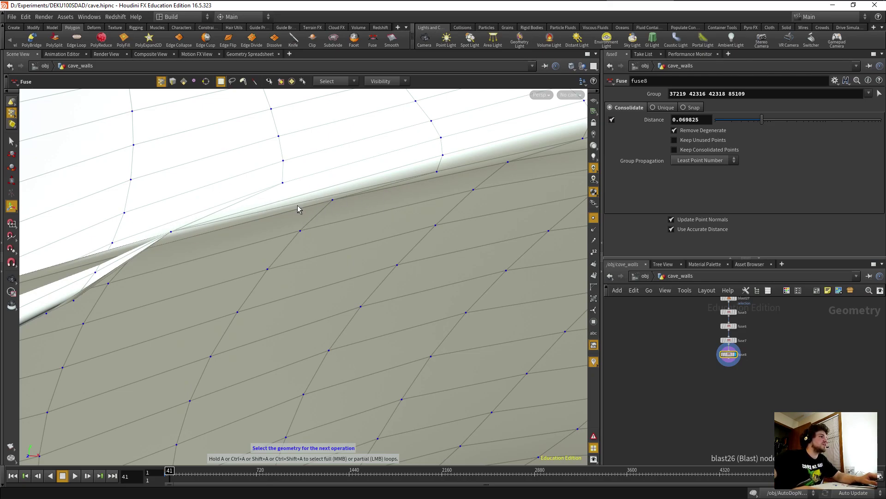
pyautogui.press('Escape')
pyautogui.moveTo(309, 207); pyautogui.dragTo(189, 250)
# Pick crease points along the pale wall fold for the next fuse.
pyautogui.press('Return')
pyautogui.click(91, 291)
pyautogui.moveTo(98, 291)
pyautogui.mouseDown()
pyautogui.moveTo(137, 297)
pyautogui.moveTo(96, 300)
pyautogui.mouseUp()
pyautogui.moveTo(181, 273); pyautogui.dragTo(265, 342)
pyautogui.press('Return')
pyautogui.press('Escape')
pyautogui.press('Return')
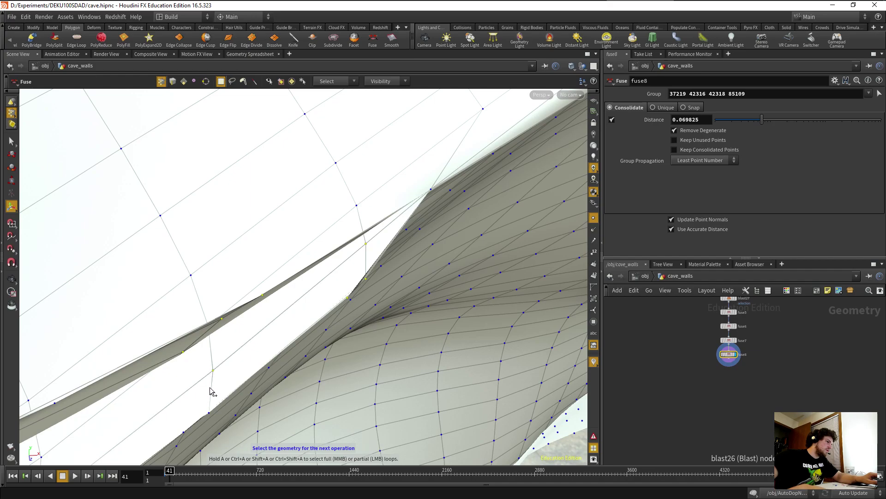
pyautogui.keyDown('alt'); pyautogui.moveTo(211, 417); pyautogui.dragTo(193, 247); pyautogui.keyUp('alt')
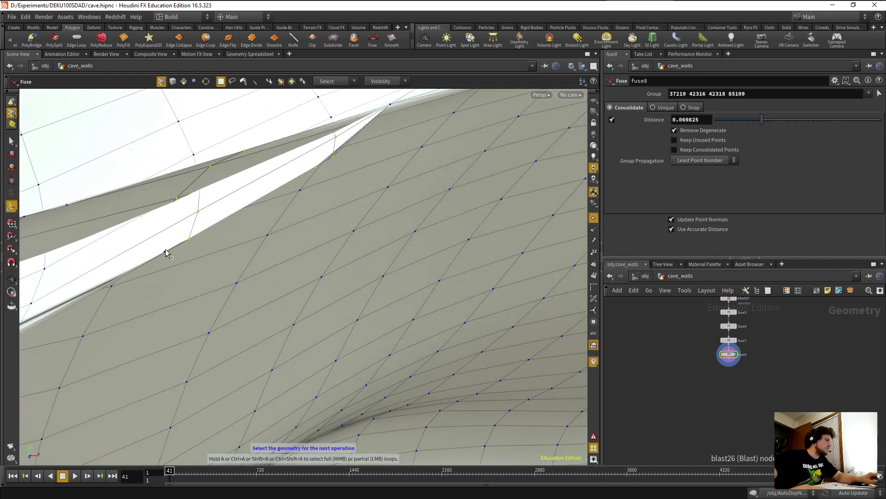
pyautogui.keyDown('alt'); pyautogui.moveTo(164, 256); pyautogui.dragTo(268, 281); pyautogui.keyUp('alt')
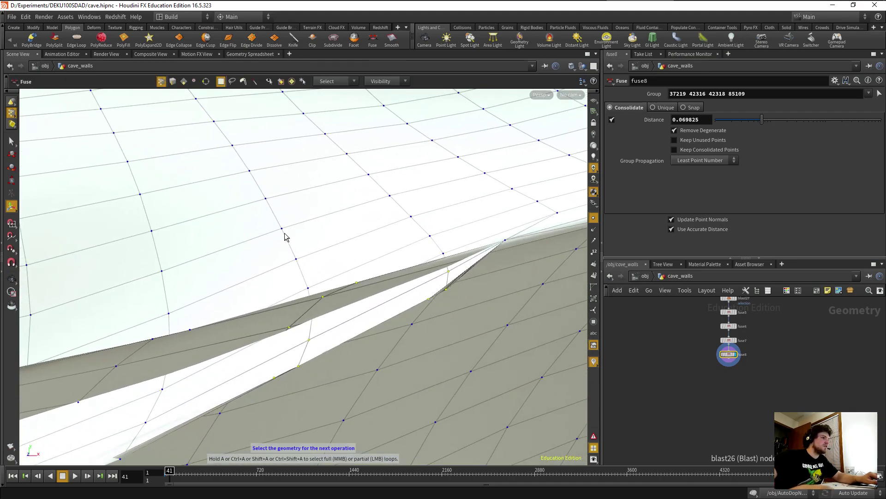
# Weld the crease points with a new fuse9 at distance 0.169205.
pyautogui.click(373, 39)
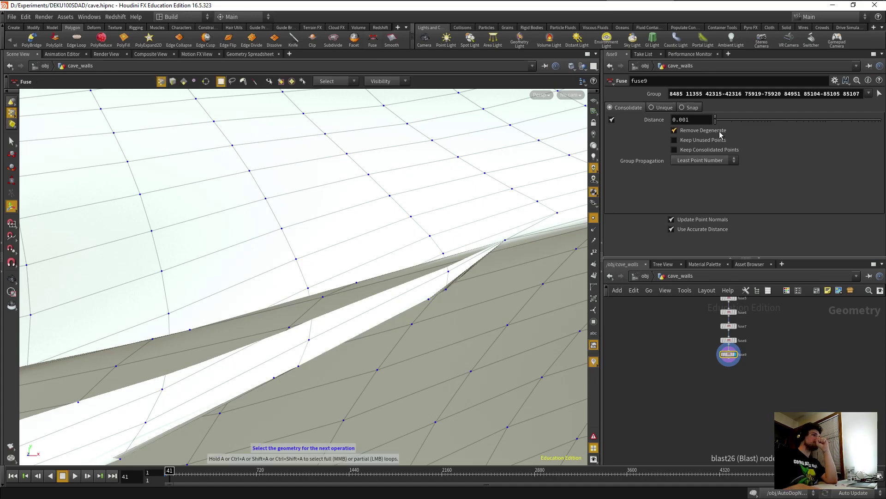
pyautogui.moveTo(717, 122); pyautogui.dragTo(778, 123)
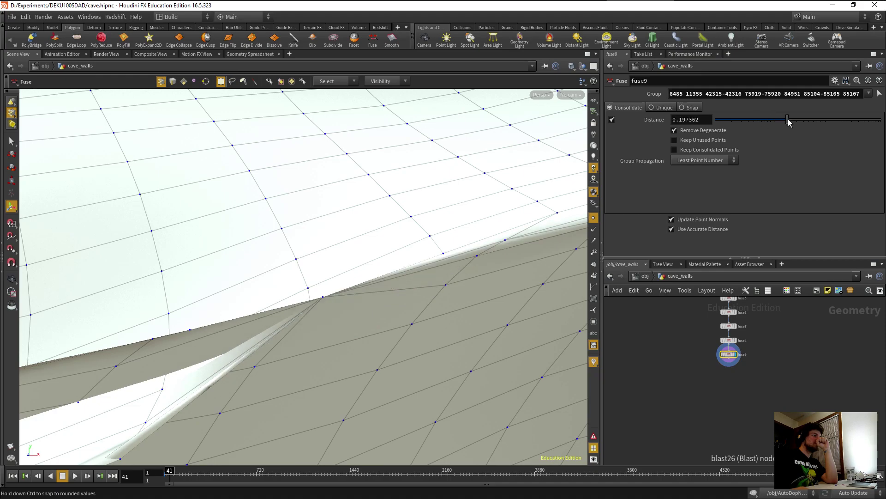
pyautogui.moveTo(394, 329); pyautogui.dragTo(368, 354)
# Pan the network up the chain to bring facet1 and normal1 into view.
pyautogui.moveTo(647, 373); pyautogui.dragTo(650, 448, button='middle')
pyautogui.moveTo(660, 409); pyautogui.dragTo(664, 389, button='middle')
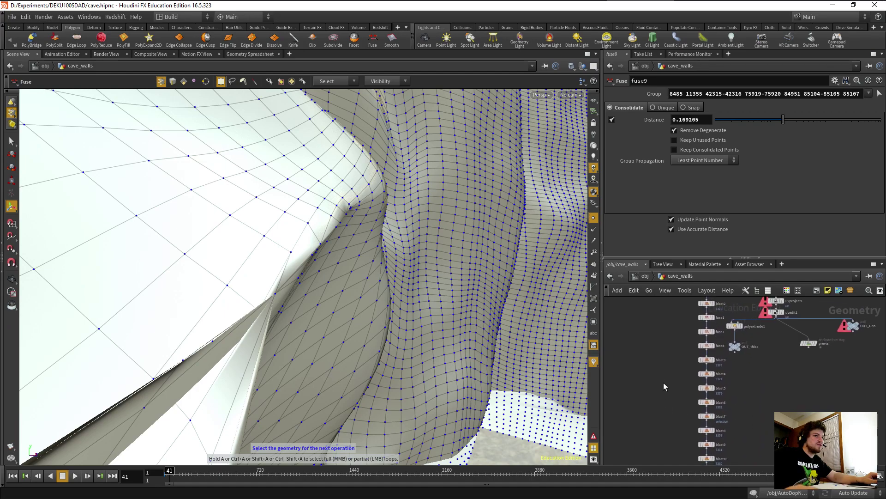
pyautogui.moveTo(669, 342); pyautogui.dragTo(674, 393, button='middle')
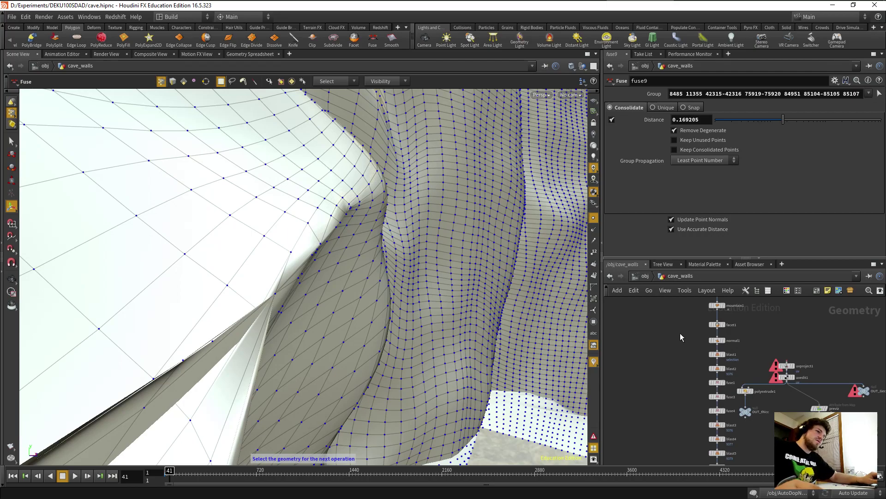
# Select the facet1 and normal1 nodes at the top of the cave_walls chain.
pyautogui.moveTo(678, 321); pyautogui.dragTo(772, 343)
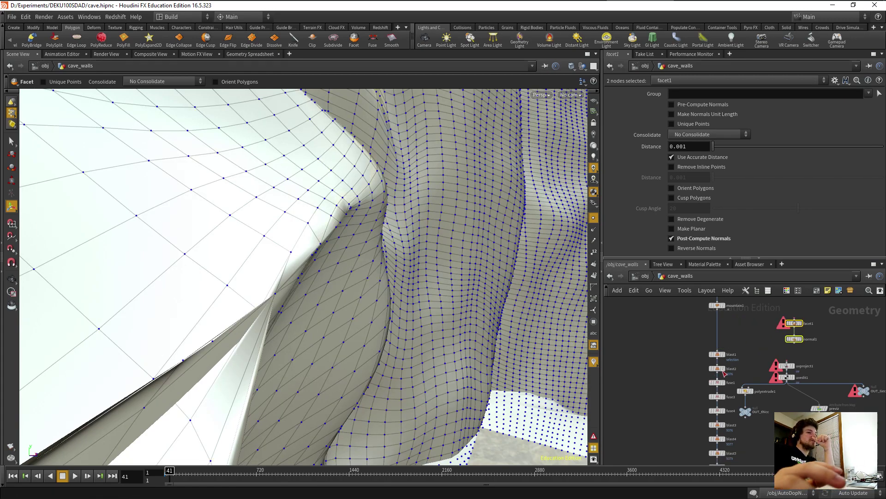
pyautogui.scroll(-6, 709, 364)
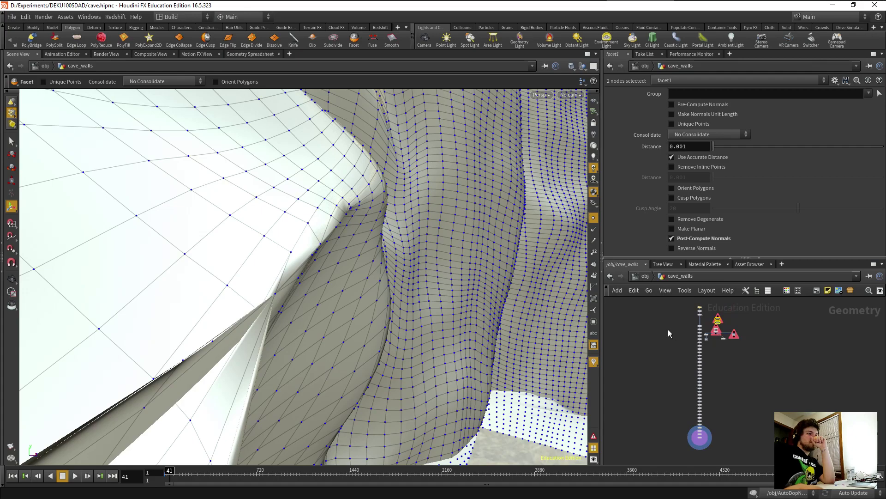
pyautogui.moveTo(664, 322); pyautogui.dragTo(684, 332)
pyautogui.moveTo(712, 411)
pyautogui.mouseDown()
pyautogui.moveTo(704, 450)
pyautogui.moveTo(701, 415)
pyautogui.mouseUp()
pyautogui.moveTo(732, 371); pyautogui.dragTo(720, 395, button='middle')
pyautogui.click(720, 394)
pyautogui.scroll(4, 712, 360)
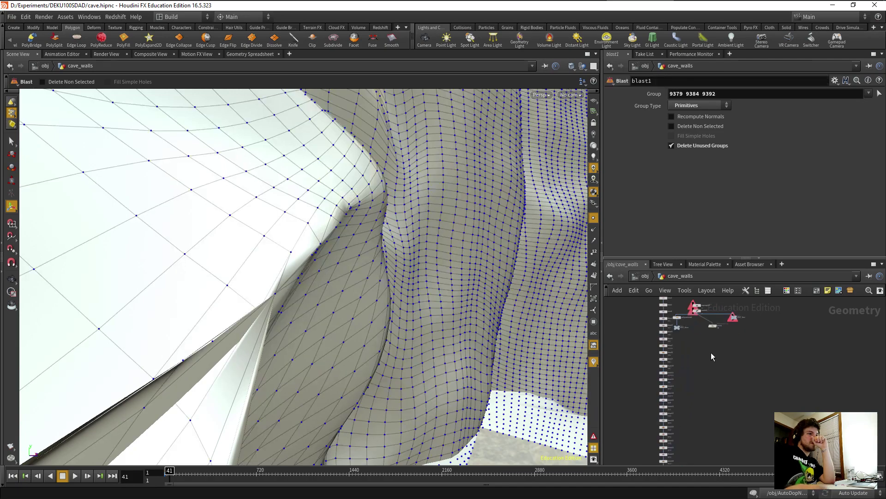
pyautogui.moveTo(721, 332); pyautogui.dragTo(729, 397, button='middle')
# Drag facet1 and normal1 down to sit beside fuse9 at the chain's end.
pyautogui.moveTo(711, 360); pyautogui.dragTo(640, 427)
pyautogui.moveTo(642, 427); pyautogui.dragTo(660, 314, button='middle')
pyautogui.moveTo(675, 381)
pyautogui.mouseDown(button='middle')
pyautogui.moveTo(683, 358)
pyautogui.moveTo(682, 379)
pyautogui.mouseUp(button='middle')
pyautogui.moveTo(653, 312); pyautogui.dragTo(656, 423)
pyautogui.moveTo(655, 423); pyautogui.dragTo(645, 317, button='middle')
pyautogui.scroll(5, 666, 376)
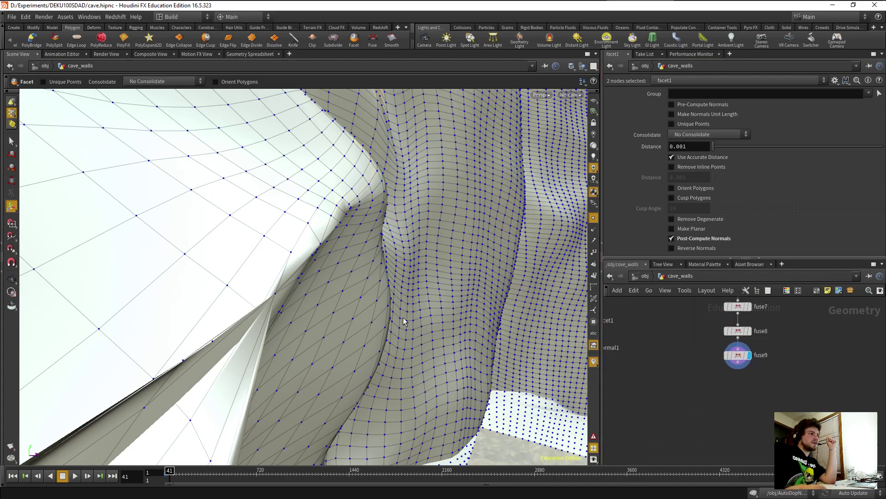
# Orbit around the cave mesh to inspect the wall seams.
pyautogui.press('Escape')
pyautogui.moveTo(251, 286); pyautogui.dragTo(219, 355)
pyautogui.moveTo(256, 326); pyautogui.dragTo(263, 307)
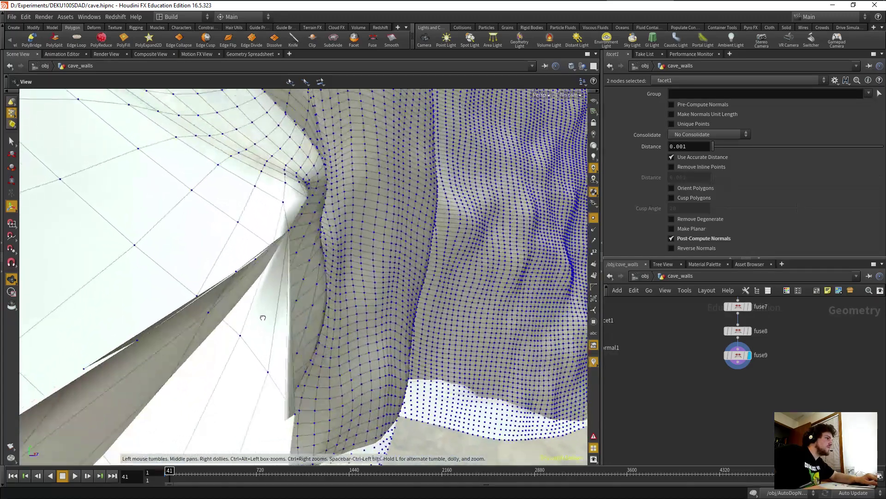
pyautogui.moveTo(263, 274); pyautogui.dragTo(270, 280)
pyautogui.press('Return')
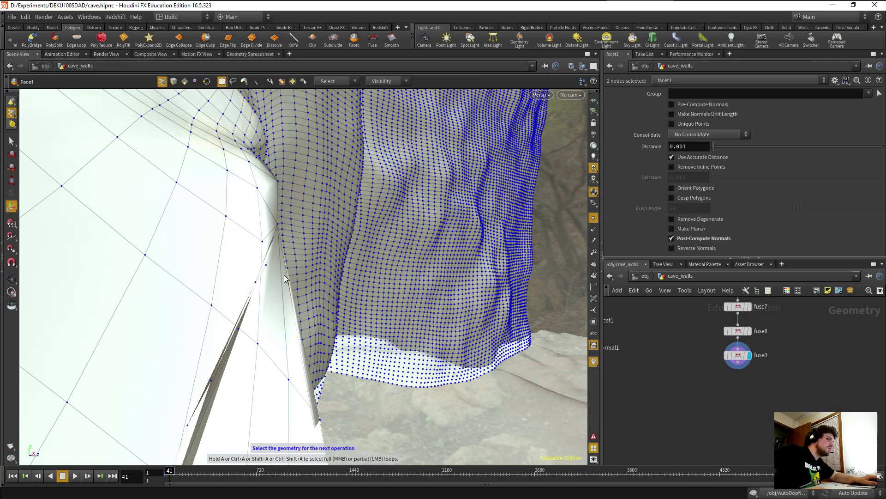
# Make facet1 the edited node and pick the seam edge points to be fused.
pyautogui.click(671, 385)
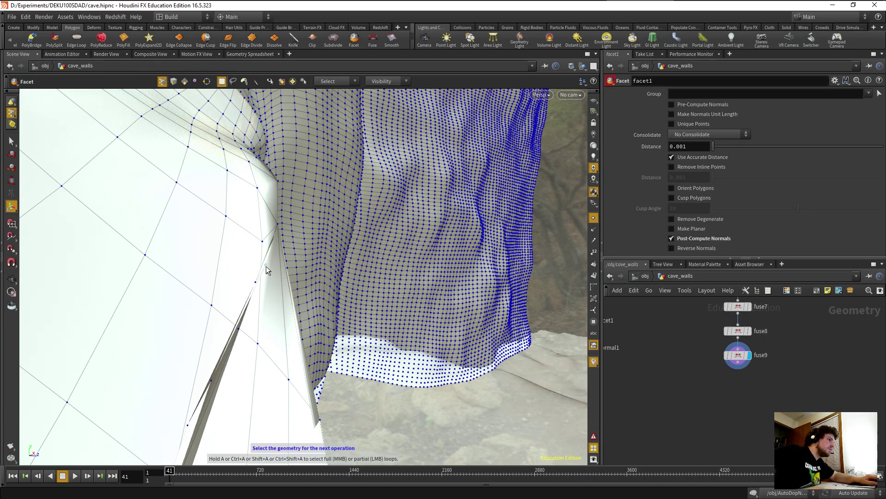
pyautogui.moveTo(257, 286); pyautogui.dragTo(244, 342)
pyautogui.keyDown('shift'); pyautogui.click(241, 328); pyautogui.keyUp('shift')
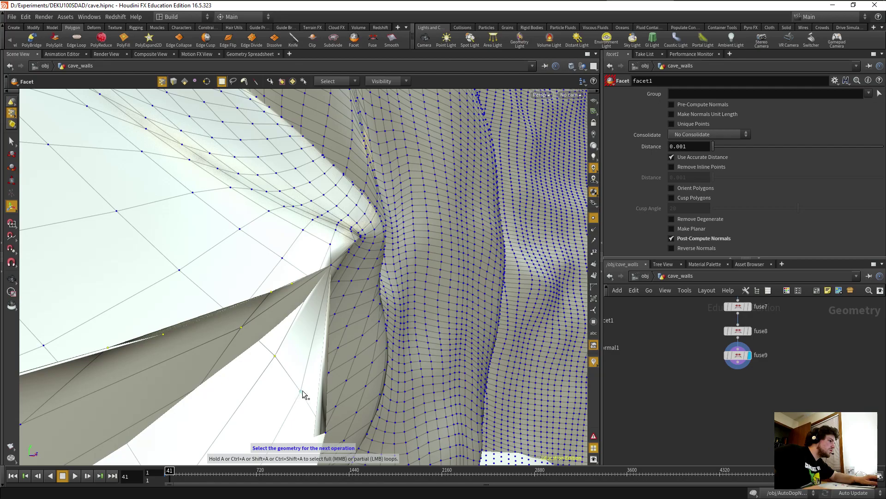
pyautogui.press('Escape')
pyautogui.moveTo(320, 410); pyautogui.dragTo(286, 387)
pyautogui.press('Return')
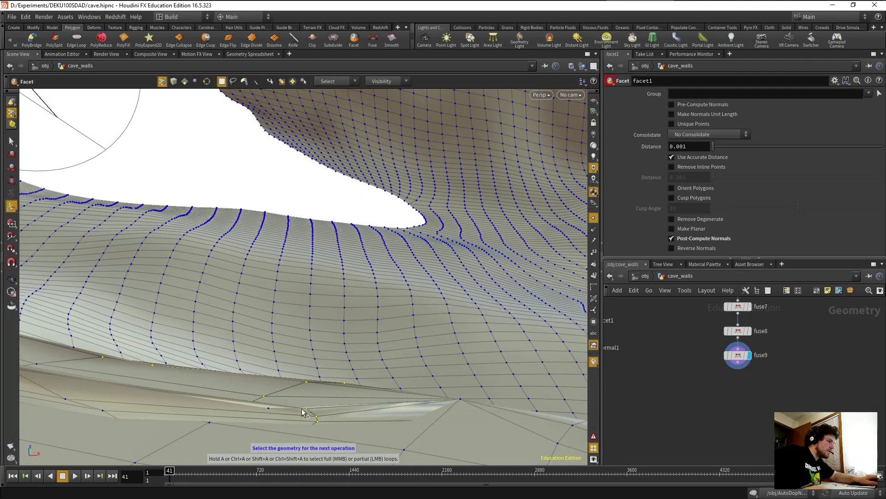
pyautogui.press('Escape')
pyautogui.moveTo(270, 411); pyautogui.dragTo(205, 286)
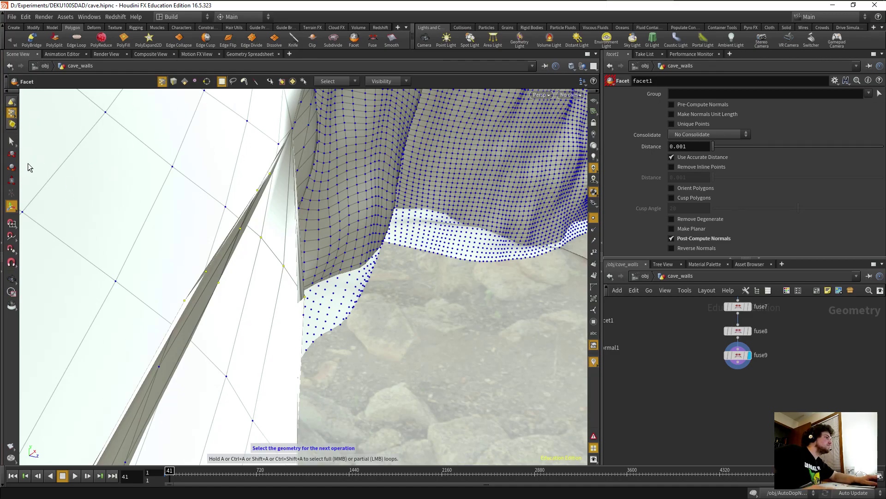
# Fuse the selected seam points in fuse10 with distance 0.134318.
pyautogui.click(373, 41)
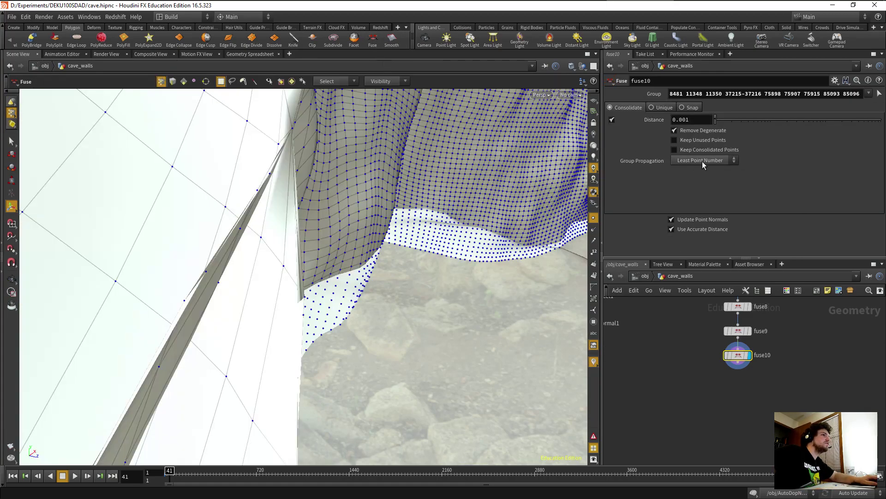
pyautogui.moveTo(738, 122); pyautogui.dragTo(777, 122)
pyautogui.press('Escape')
pyautogui.moveTo(484, 286); pyautogui.dragTo(322, 307)
pyautogui.press('Return')
pyautogui.moveTo(159, 329); pyautogui.dragTo(268, 375)
pyautogui.scroll(10, 245, 373)
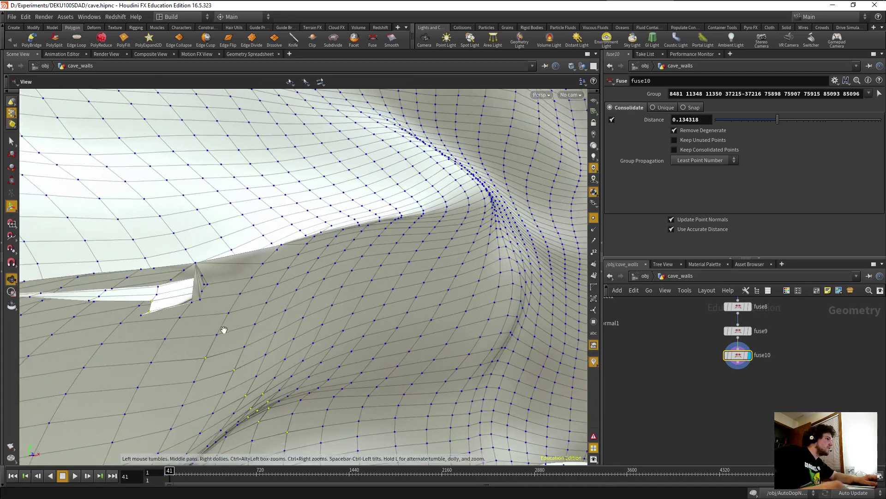
pyautogui.press('Return')
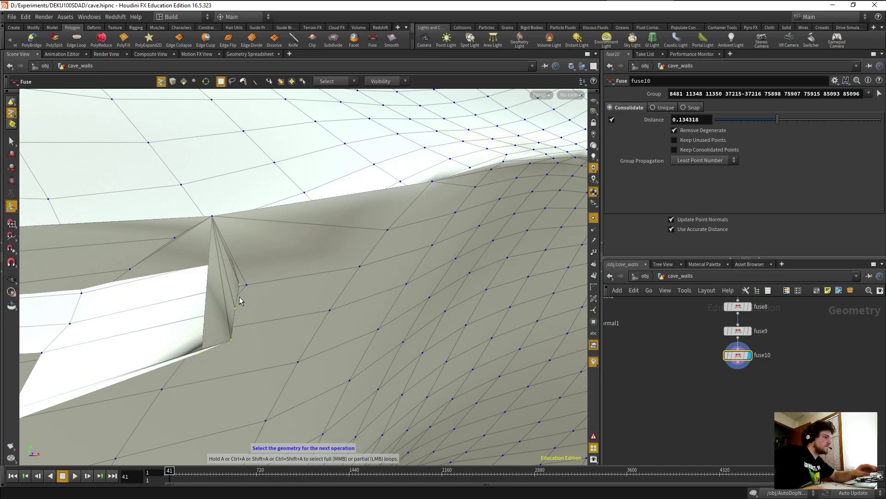
pyautogui.press('Delete')
pyautogui.press('Escape')
pyautogui.scroll(5, 196, 319)
pyautogui.moveTo(197, 319); pyautogui.dragTo(256, 291, button='middle')
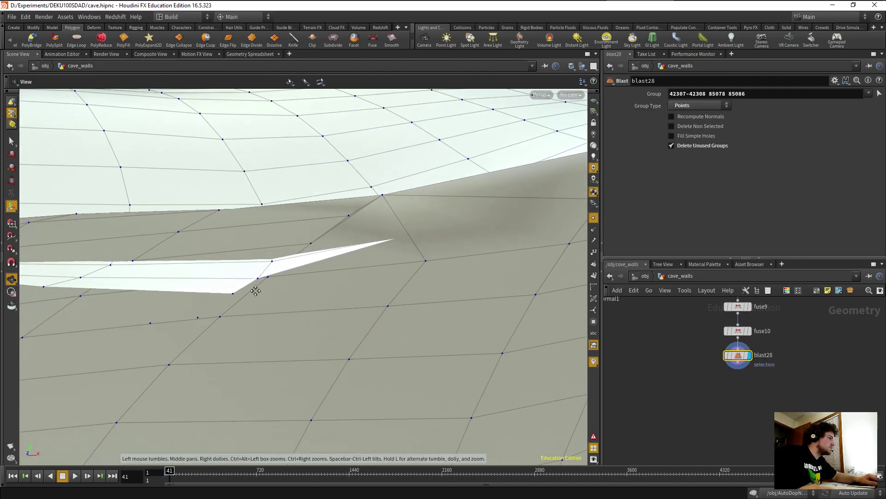
# Delete the stray notch points and a neighbouring stray point in two blast nodes.
pyautogui.press('Return')
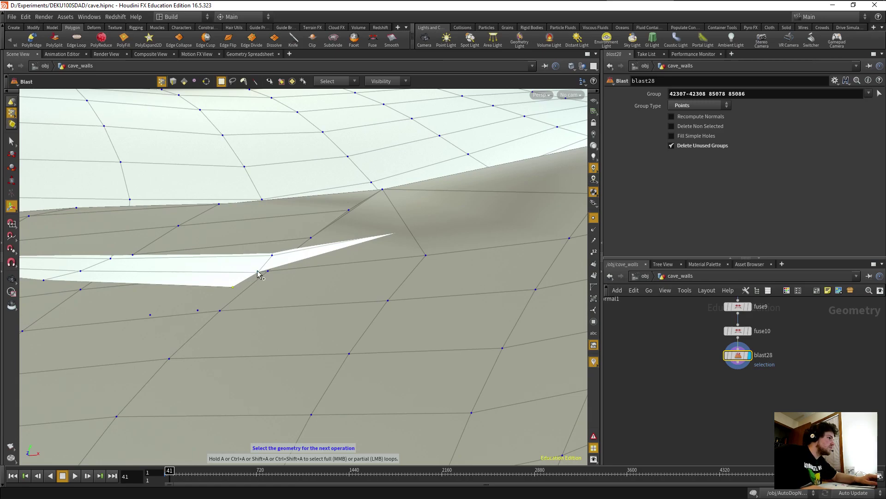
pyautogui.click(272, 258)
pyautogui.press('Delete')
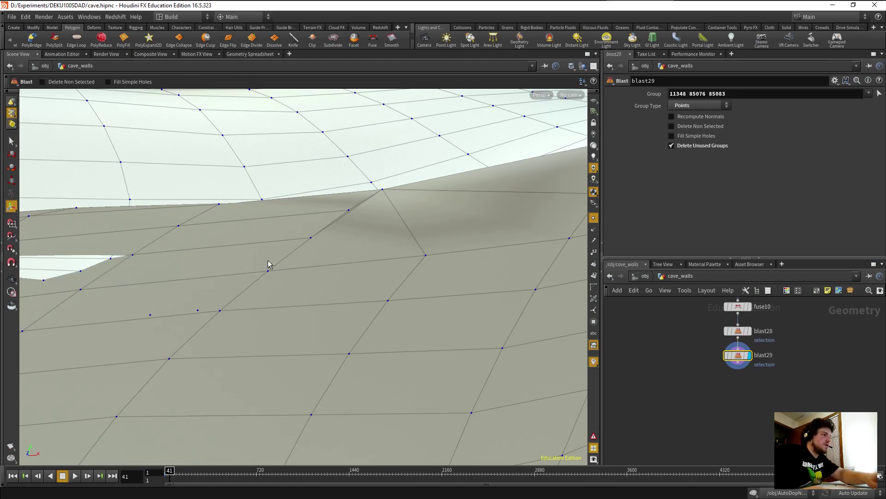
pyautogui.press('Escape')
pyautogui.moveTo(269, 263); pyautogui.dragTo(205, 345)
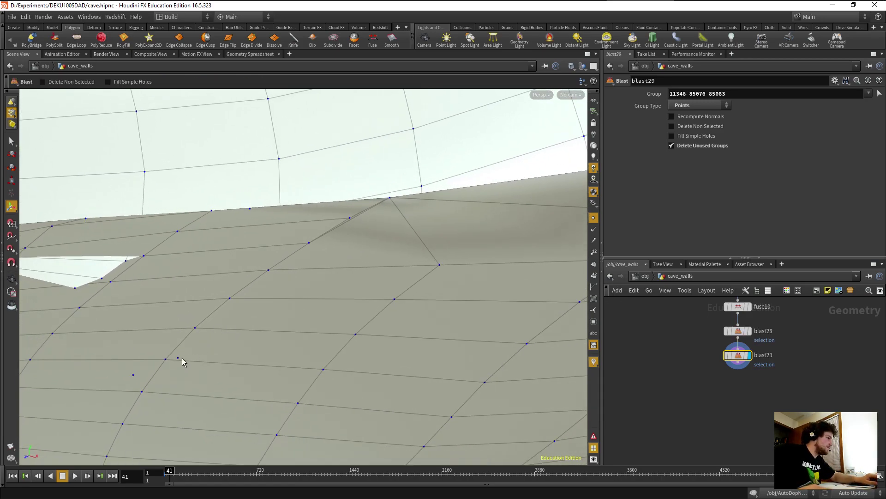
pyautogui.press('Return')
pyautogui.click(133, 375)
pyautogui.press('Delete')
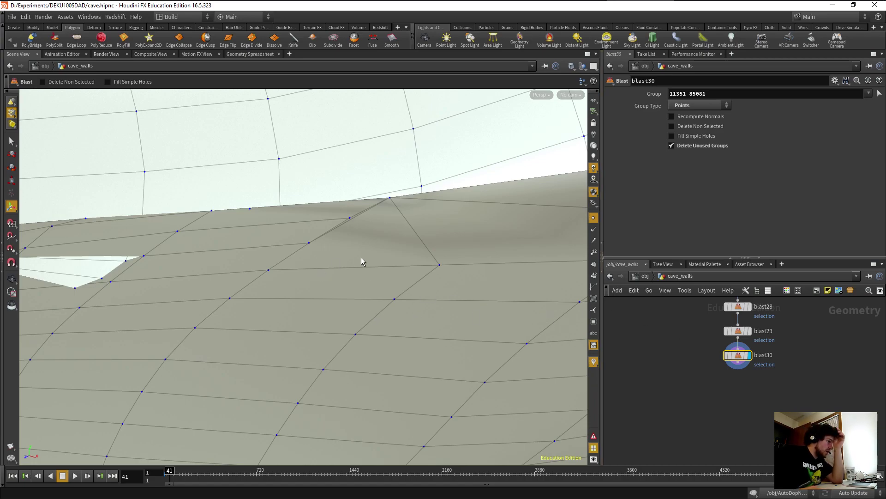
# Delete the three sliver points below the wall, then the sliver's tip points.
pyautogui.press('Escape')
pyautogui.moveTo(303, 250)
pyautogui.mouseDown()
pyautogui.moveTo(314, 263)
pyautogui.moveTo(292, 265)
pyautogui.moveTo(347, 361)
pyautogui.moveTo(372, 342)
pyautogui.moveTo(377, 355)
pyautogui.moveTo(466, 321)
pyautogui.moveTo(536, 229)
pyautogui.moveTo(614, 178)
pyautogui.moveTo(390, 281)
pyautogui.moveTo(428, 306)
pyautogui.moveTo(437, 340)
pyautogui.moveTo(491, 370)
pyautogui.moveTo(513, 355)
pyautogui.moveTo(550, 356)
pyautogui.moveTo(374, 277)
pyautogui.moveTo(267, 295)
pyautogui.moveTo(295, 292)
pyautogui.moveTo(283, 283)
pyautogui.moveTo(307, 250)
pyautogui.mouseUp()
pyautogui.press('s')
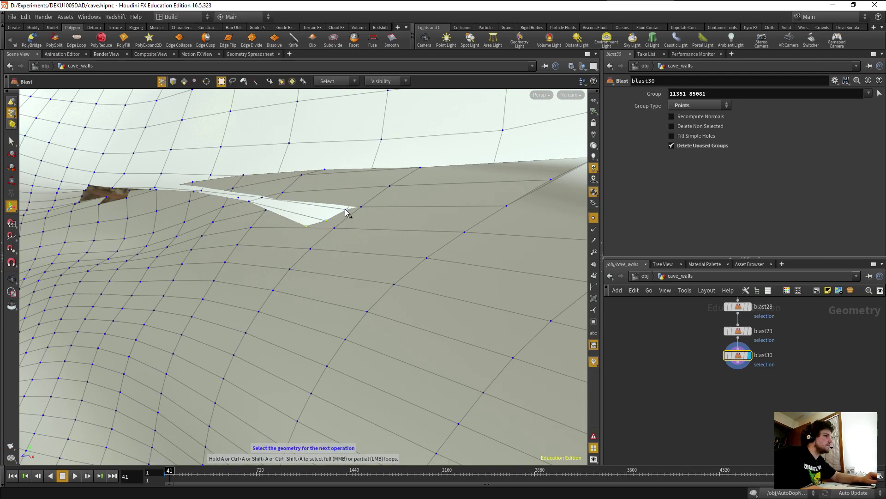
pyautogui.press('Return')
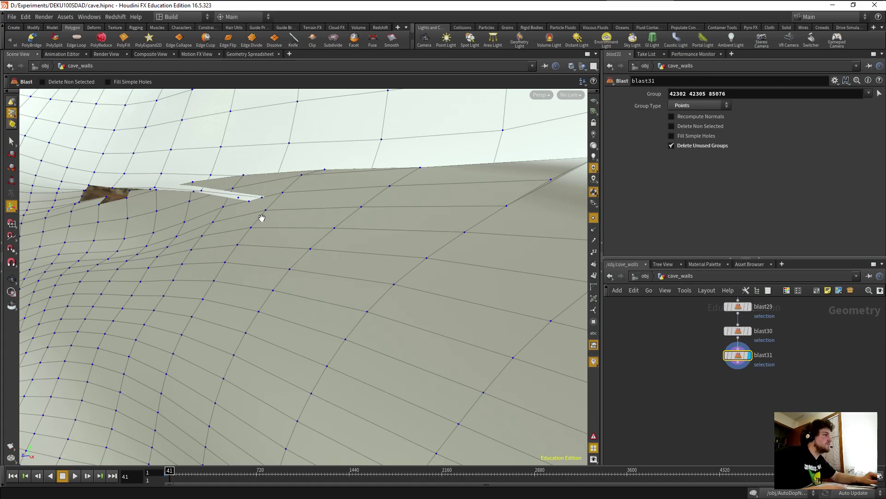
pyautogui.scroll(3, 259, 217)
pyautogui.keyDown('alt'); pyautogui.moveTo(257, 213); pyautogui.dragTo(273, 271); pyautogui.keyUp('alt')
pyautogui.press('s')
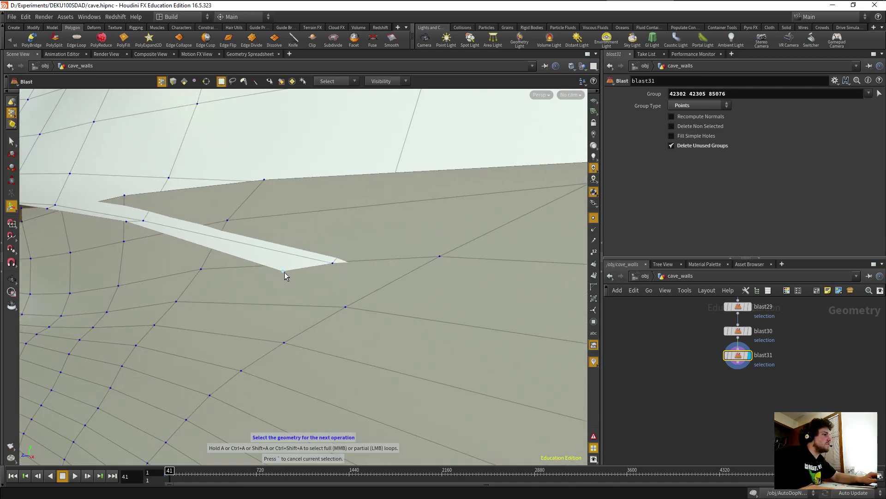
pyautogui.click(284, 273)
pyautogui.press('n')
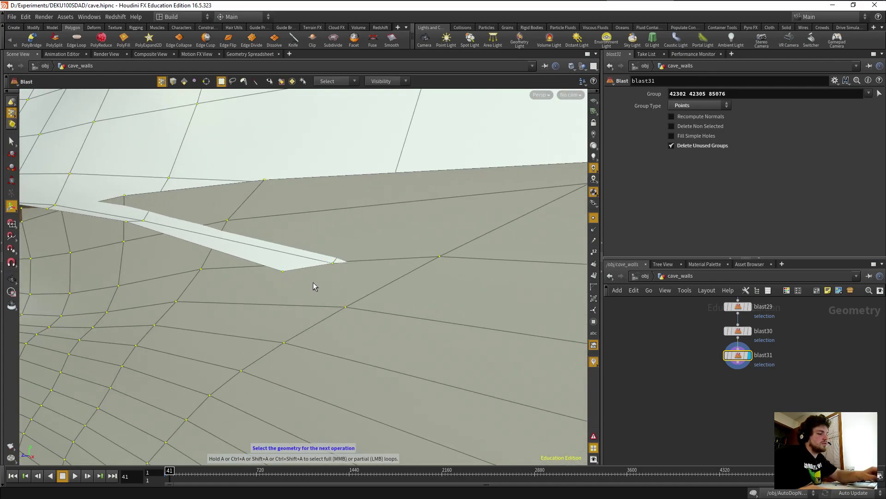
pyautogui.click(284, 270)
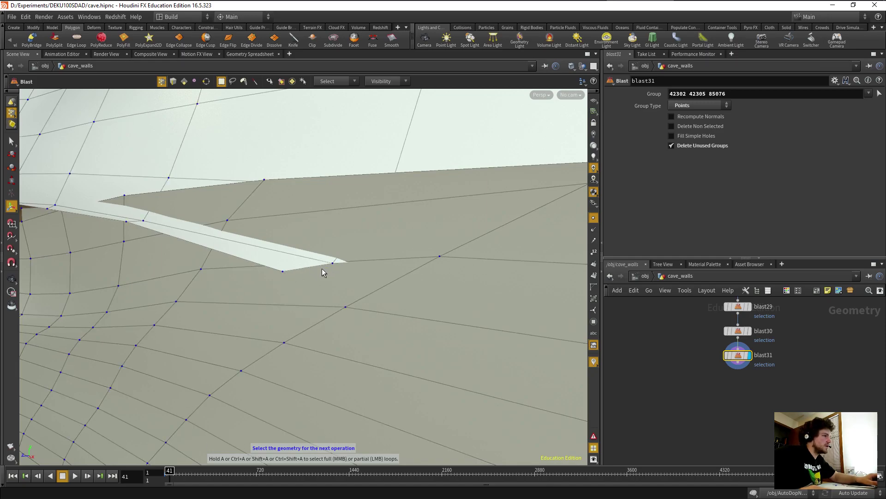
pyautogui.click(282, 273)
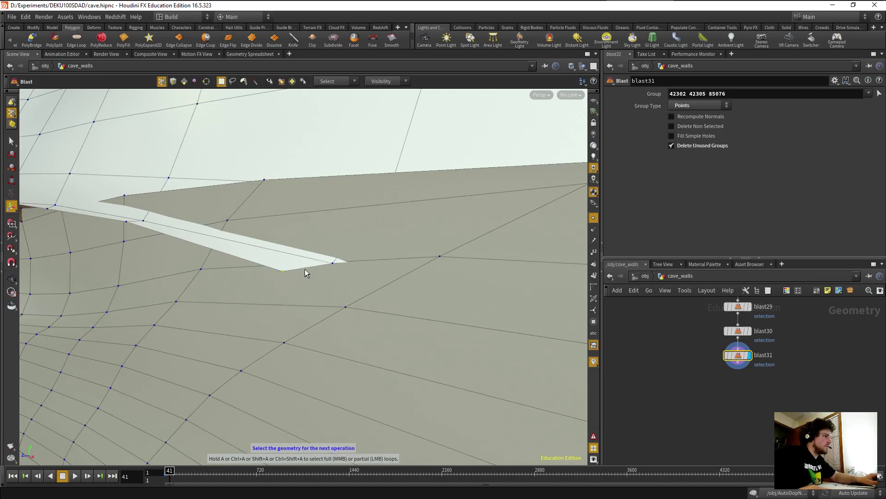
pyautogui.keyDown('shift'); pyautogui.click(333, 263); pyautogui.keyUp('shift')
pyautogui.press('Delete')
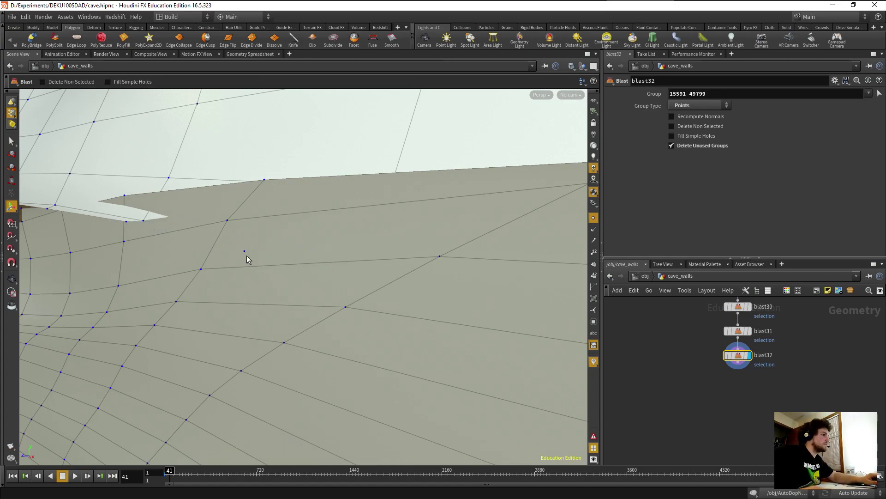
# Delete seam points 49791 and 49790 near the gap in blast33 and blast34.
pyautogui.press('s')
pyautogui.press('Delete')
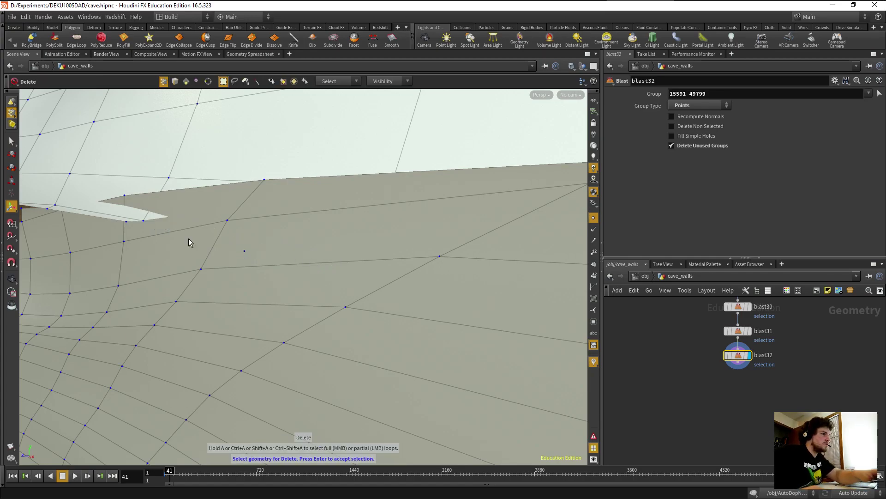
pyautogui.click(244, 251)
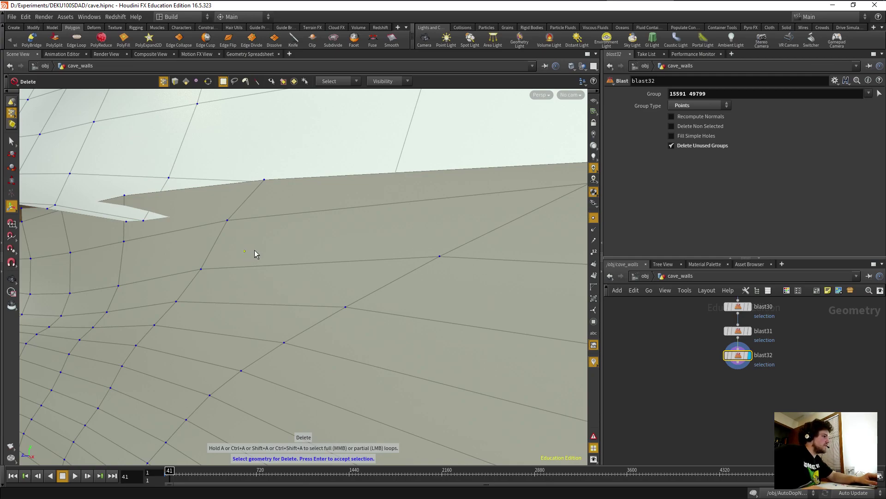
pyautogui.press('Return')
pyautogui.press('space')
pyautogui.moveTo(239, 260); pyautogui.dragTo(303, 307)
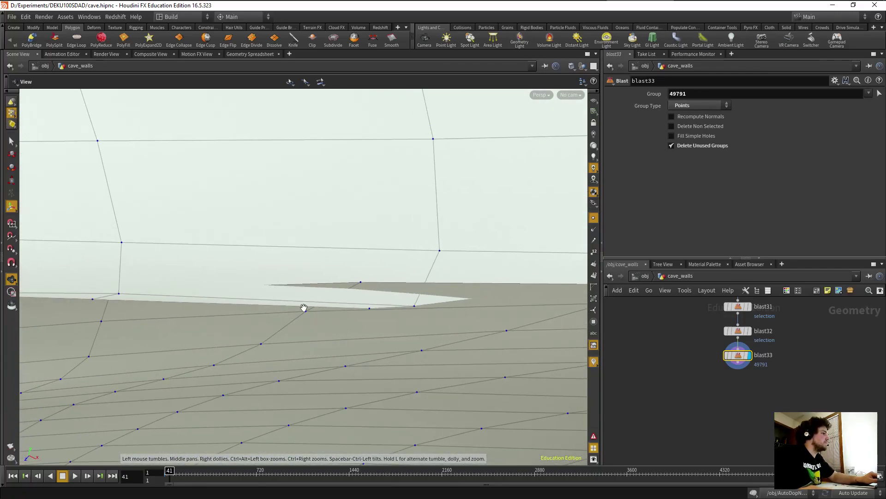
pyautogui.press('s')
pyautogui.click(369, 307)
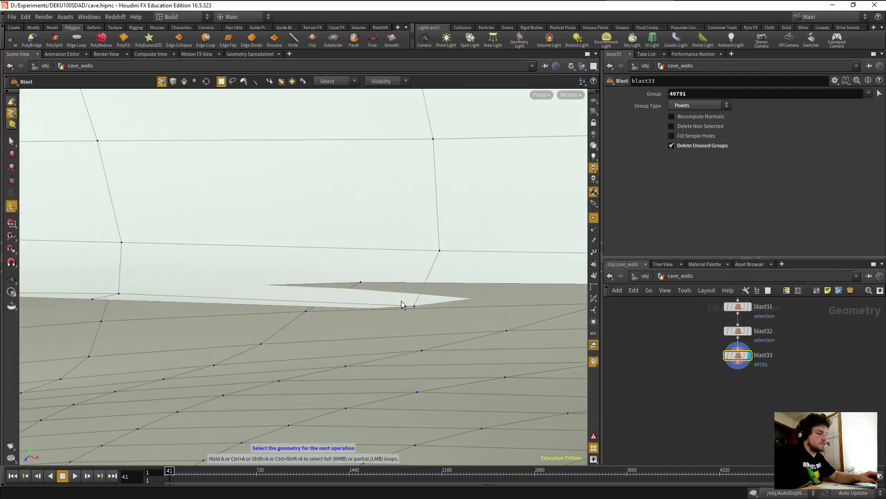
pyautogui.press('Return')
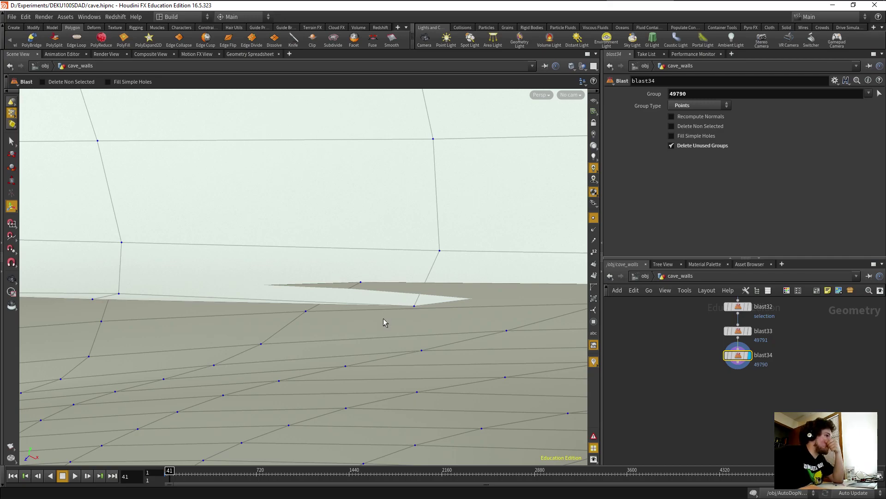
pyautogui.moveTo(355, 329); pyautogui.dragTo(317, 232)
pyautogui.press('s')
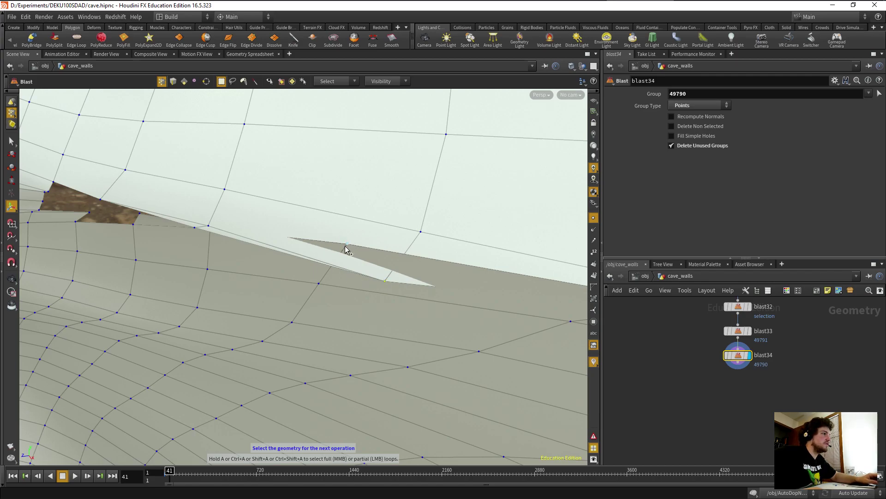
# Fuse the selected gap points in fuse11 with distance 0.069825.
pyautogui.click(376, 40)
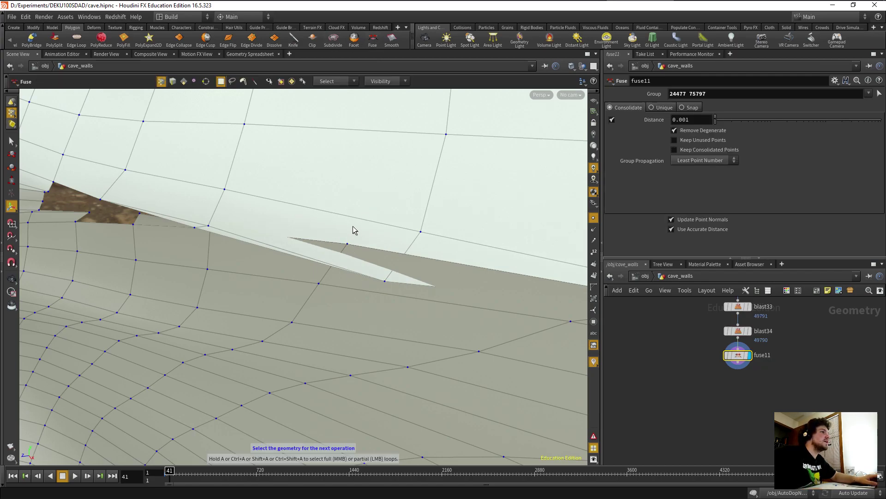
pyautogui.moveTo(715, 119); pyautogui.dragTo(762, 119)
pyautogui.press('Escape')
pyautogui.moveTo(404, 289); pyautogui.dragTo(469, 183)
pyautogui.keyDown('alt'); pyautogui.moveTo(270, 246); pyautogui.dragTo(324, 257); pyautogui.keyUp('alt')
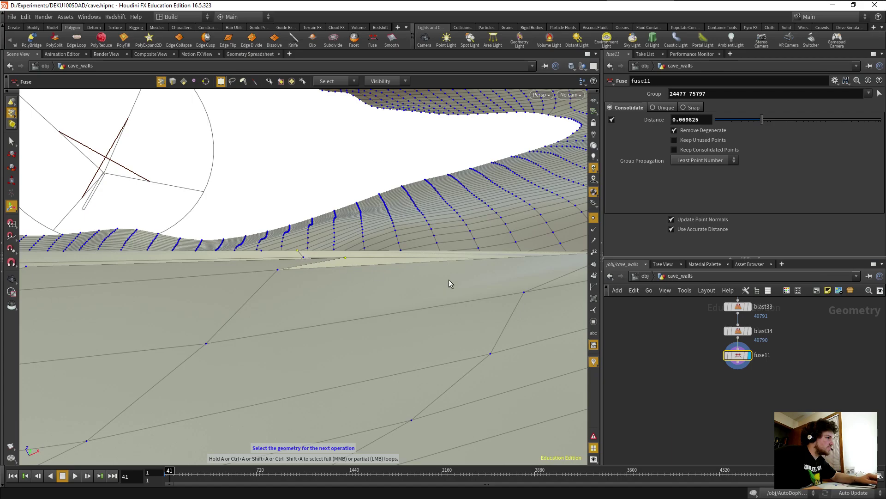
# Add fuse12 at distance 0.044855 and fuse13 with a raised distance on further seam points.
pyautogui.press('Return')
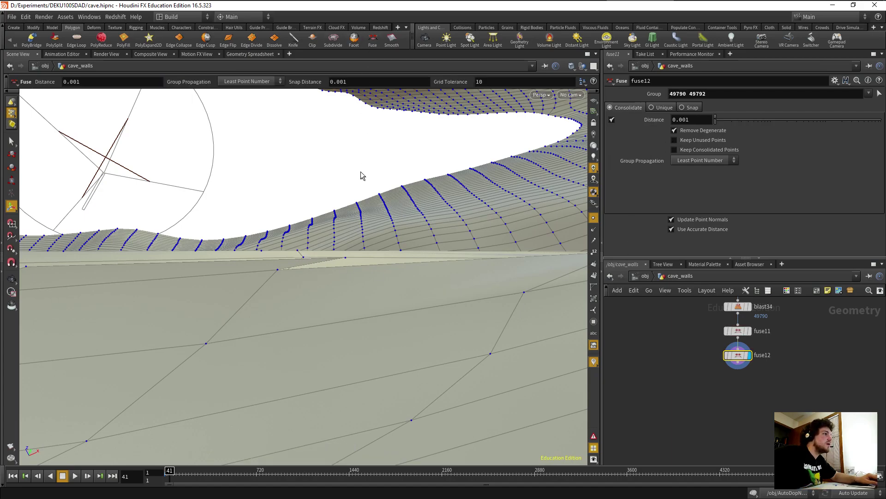
pyautogui.moveTo(720, 125); pyautogui.dragTo(757, 124)
pyautogui.press('Escape')
pyautogui.moveTo(396, 241); pyautogui.dragTo(253, 319)
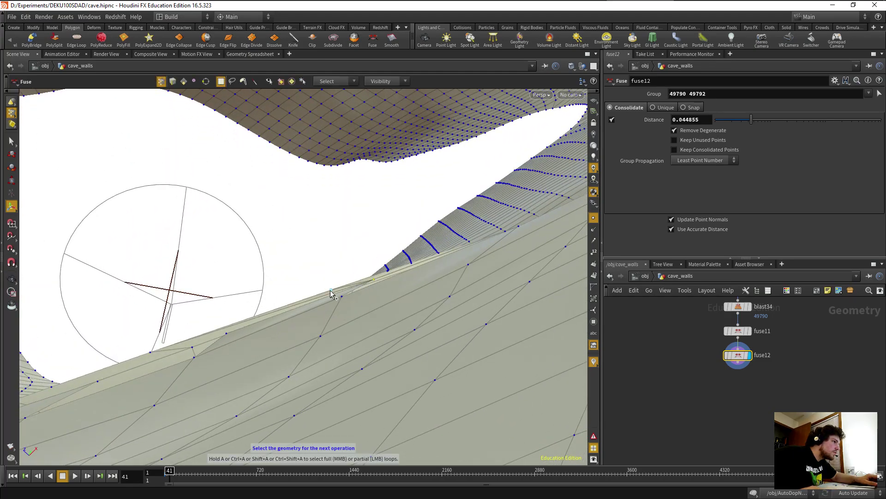
pyautogui.click(372, 44)
pyautogui.moveTo(717, 120); pyautogui.dragTo(778, 122)
pyautogui.keyDown('alt'); pyautogui.moveTo(495, 229); pyautogui.dragTo(343, 323); pyautogui.keyUp('alt')
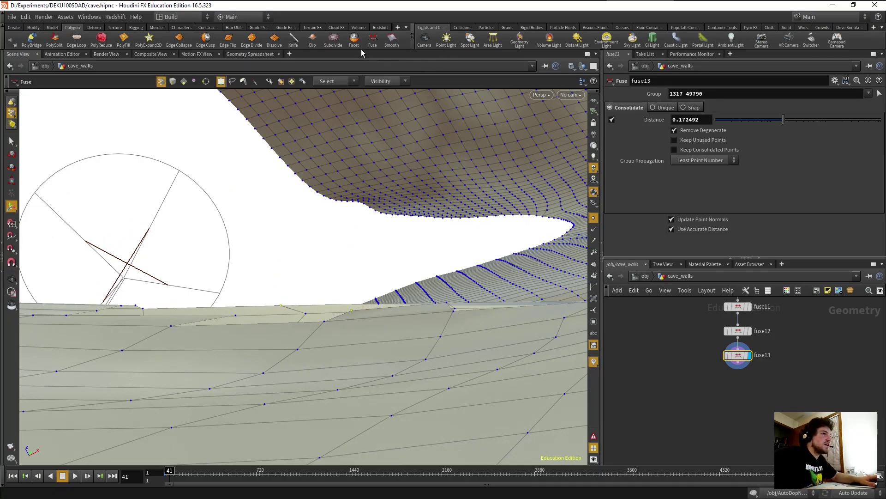
# Add fuse14 at 0.0931879 and fuse15 at 0.338258 on points 24474 and 49782.
pyautogui.click(373, 41)
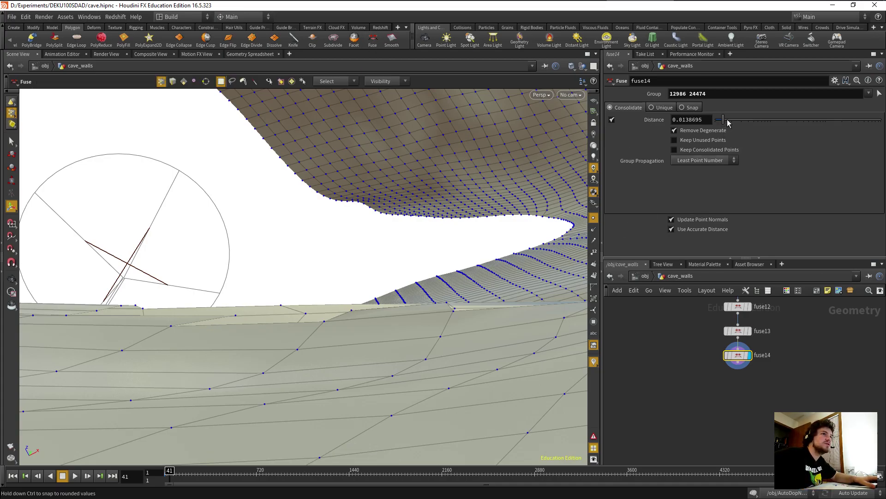
pyautogui.moveTo(737, 121); pyautogui.dragTo(770, 121)
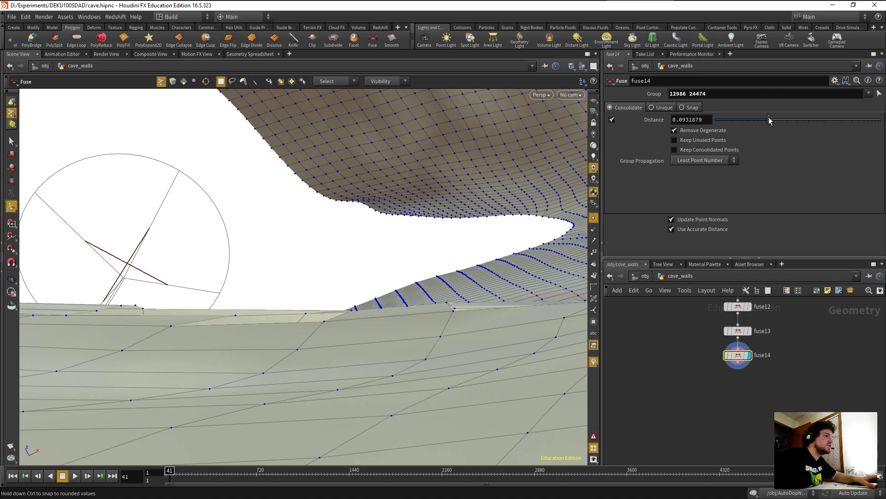
pyautogui.keyDown('alt'); pyautogui.moveTo(302, 248); pyautogui.dragTo(334, 300); pyautogui.keyUp('alt')
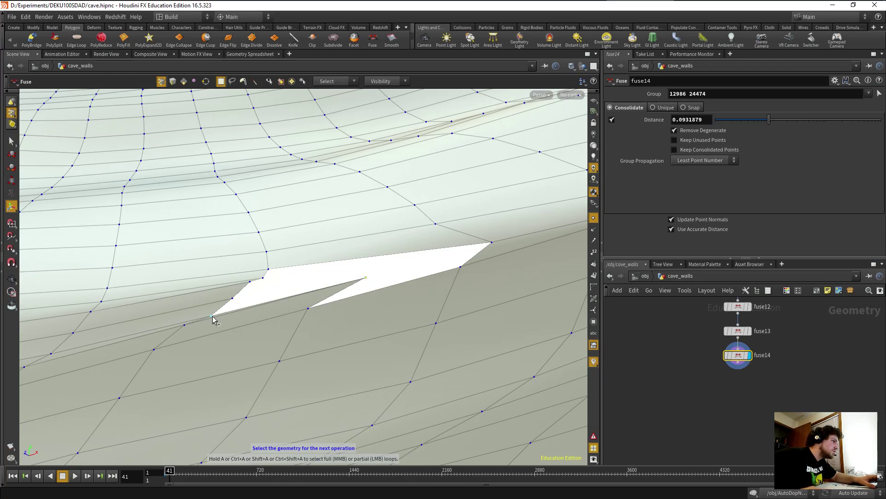
pyautogui.click(373, 38)
pyautogui.moveTo(715, 120); pyautogui.dragTo(801, 125)
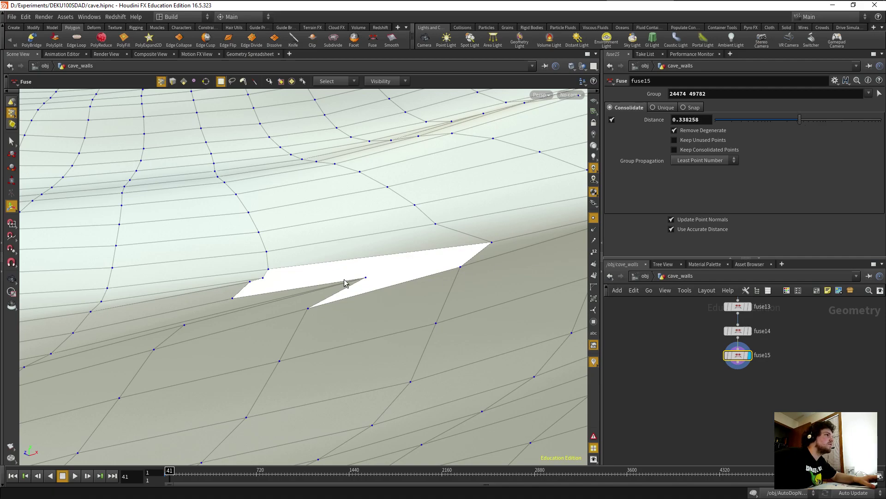
# Replace fuse15 with a new fuse of points 24474 and 49782 at distance 0.591.
pyautogui.click(739, 355)
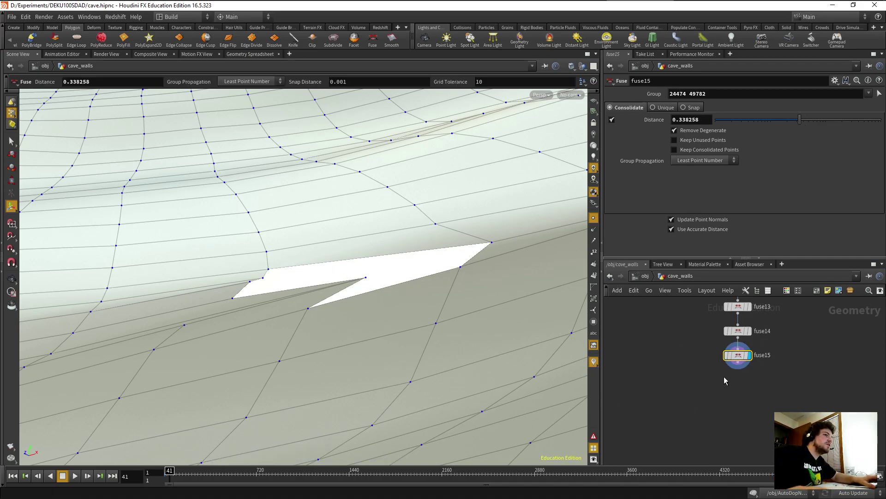
pyautogui.press('Delete')
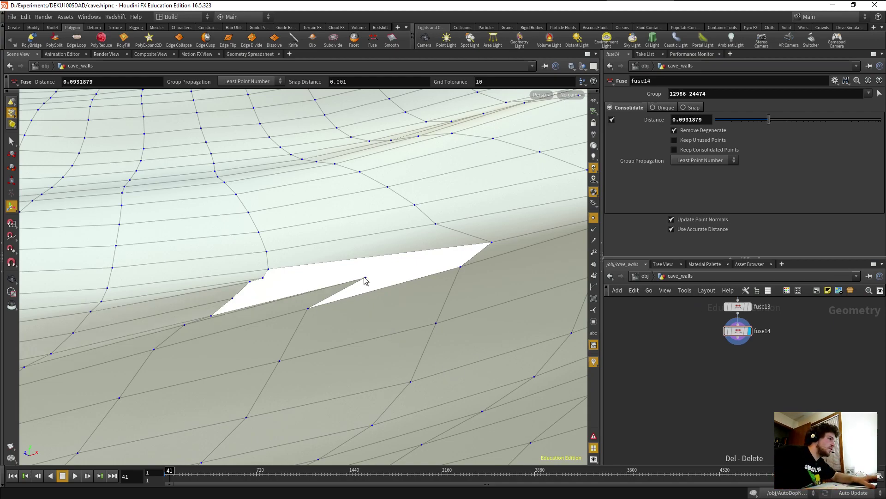
pyautogui.press('s')
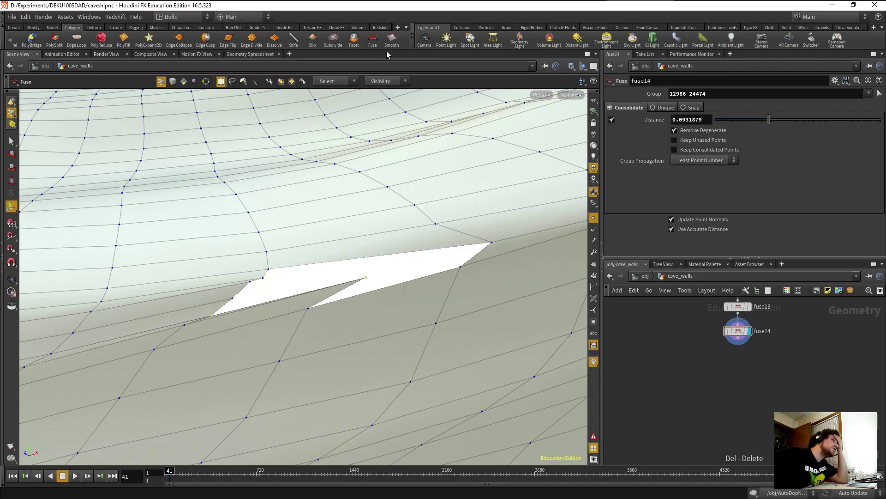
pyautogui.click(373, 39)
pyautogui.press('Return')
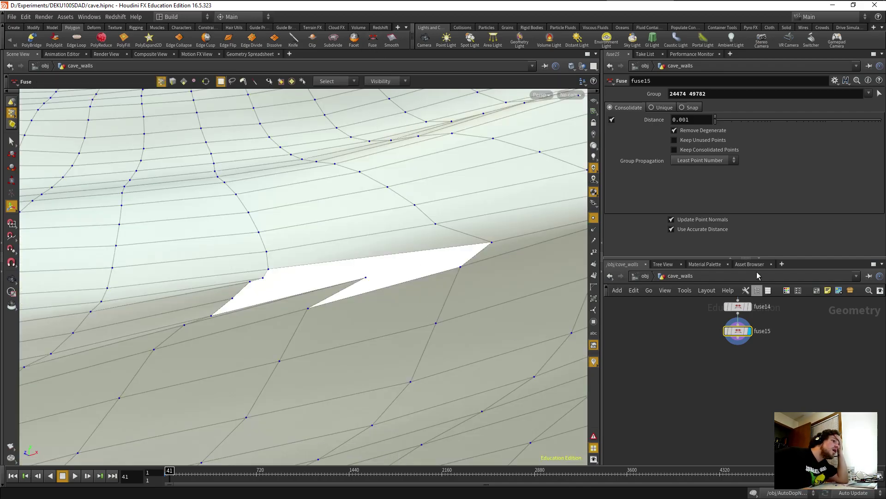
pyautogui.moveTo(726, 124)
pyautogui.mouseDown()
pyautogui.moveTo(780, 130)
pyautogui.moveTo(715, 129)
pyautogui.mouseUp()
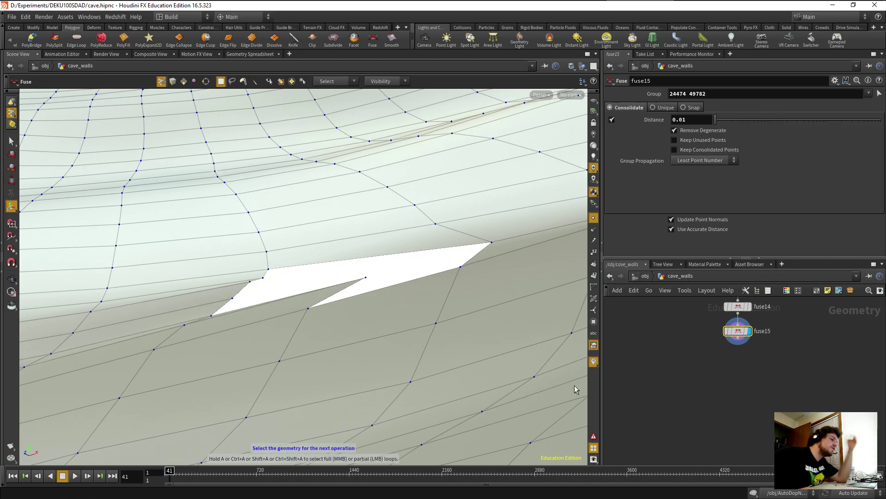
pyautogui.moveTo(685, 320); pyautogui.dragTo(752, 345)
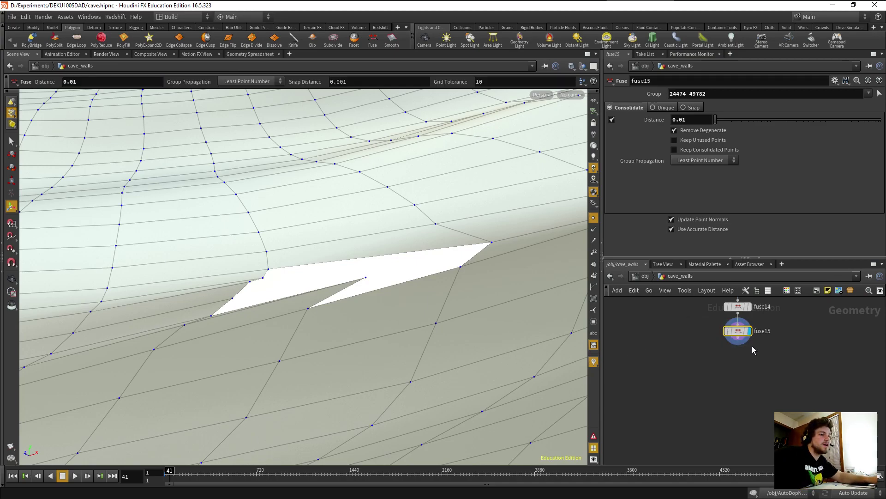
pyautogui.press('Delete')
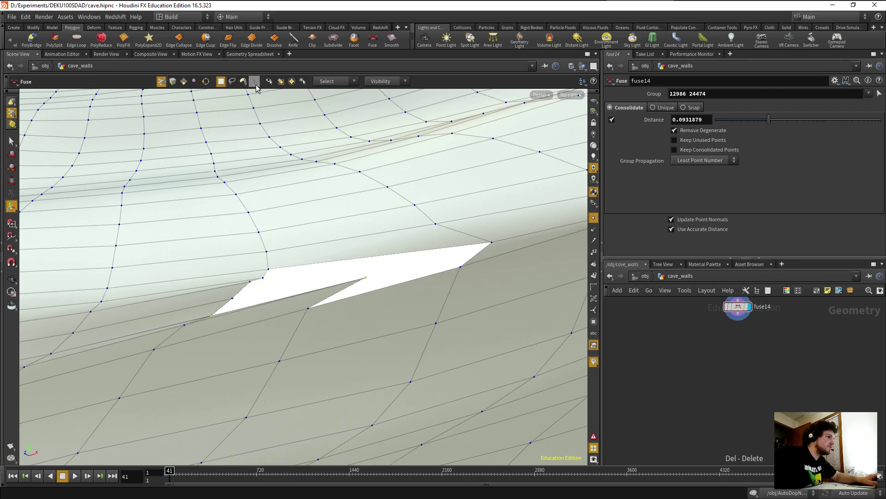
pyautogui.click(377, 44)
pyautogui.moveTo(717, 121); pyautogui.dragTo(804, 120)
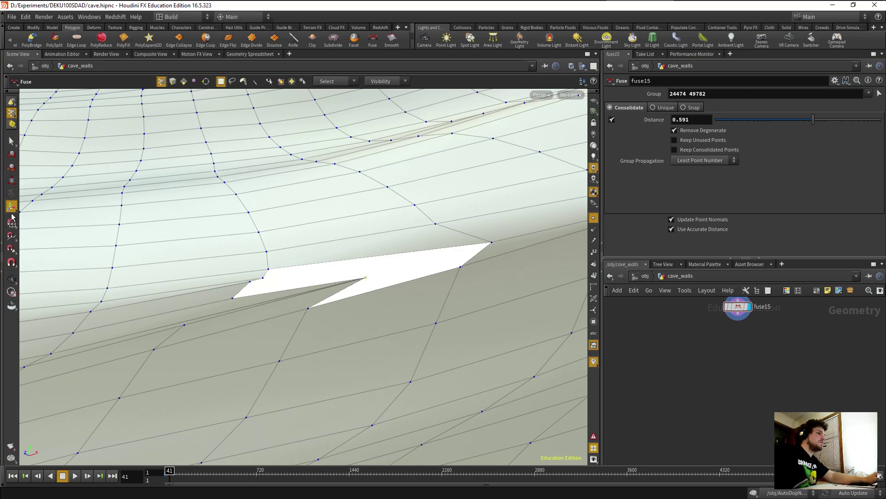
# Add edit1 and drag corner point 24474 left, down and in depth into the gap.
pyautogui.click(12, 154)
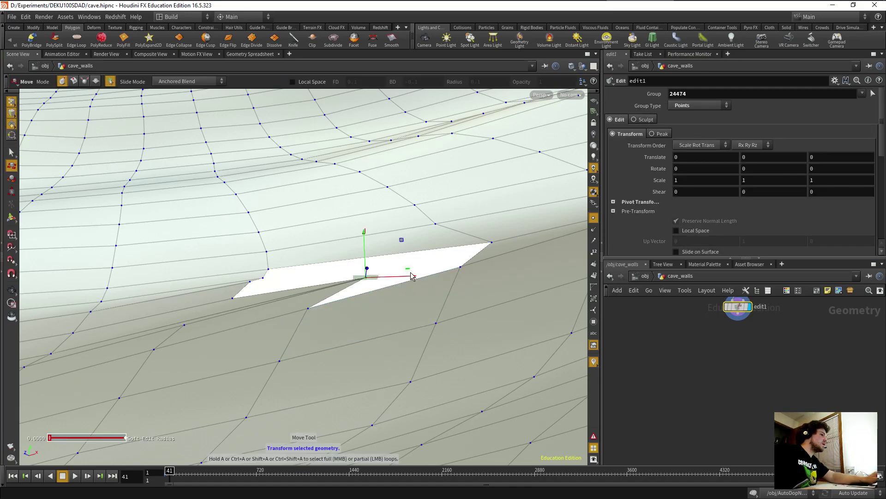
pyautogui.moveTo(413, 277); pyautogui.dragTo(340, 288)
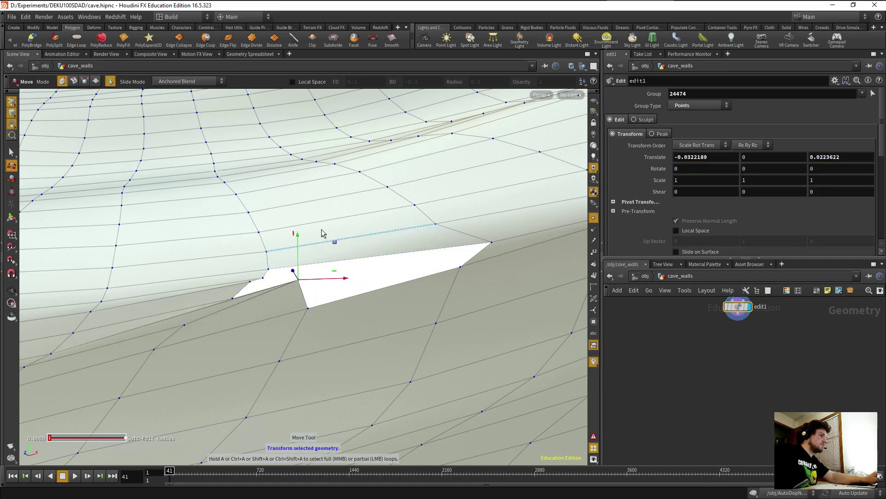
pyautogui.moveTo(297, 244); pyautogui.dragTo(297, 258)
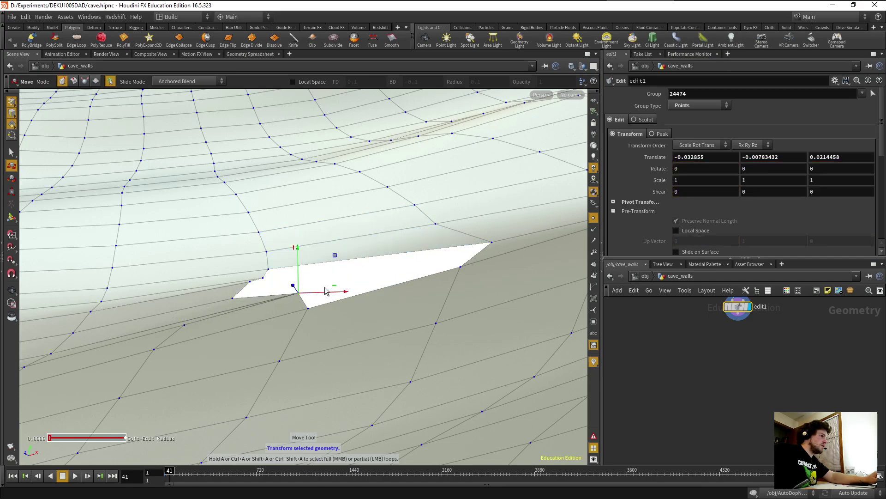
pyautogui.moveTo(334, 291); pyautogui.dragTo(306, 338)
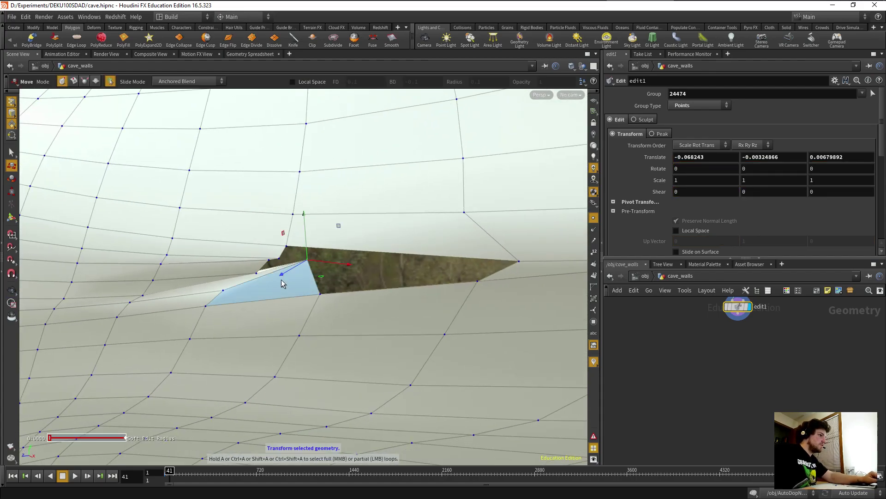
pyautogui.moveTo(284, 278); pyautogui.dragTo(264, 298)
pyautogui.moveTo(246, 307); pyautogui.dragTo(277, 273)
# Refine the hole's edge in edit1, lowering the point and nudging another edge point vertically.
pyautogui.press('Escape')
pyautogui.press('Return')
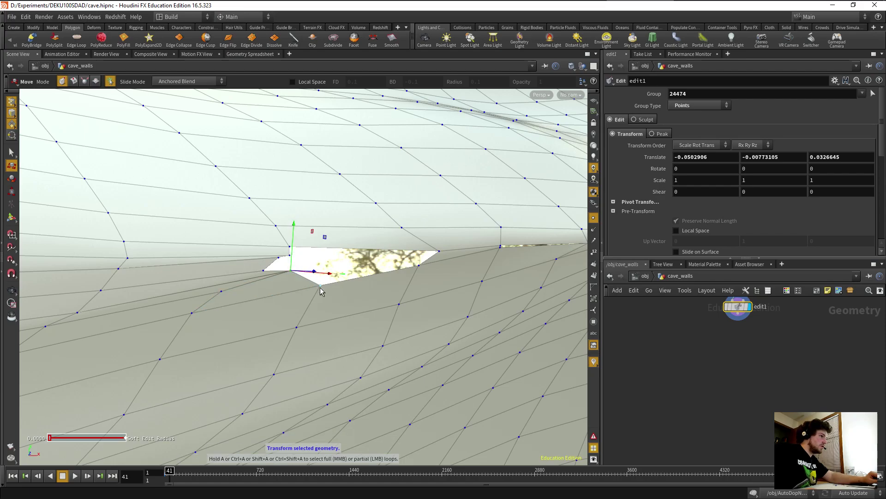
pyautogui.press('Escape')
pyautogui.moveTo(408, 298); pyautogui.dragTo(392, 291)
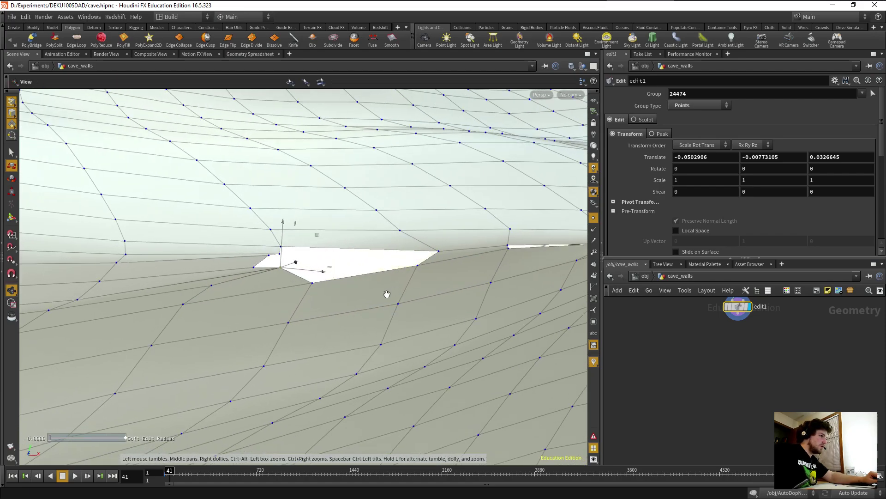
pyautogui.press('Return')
pyautogui.moveTo(283, 226)
pyautogui.mouseDown()
pyautogui.moveTo(279, 245)
pyautogui.moveTo(278, 232)
pyautogui.mouseUp()
pyautogui.click(211, 287)
pyautogui.moveTo(217, 251); pyautogui.dragTo(257, 295)
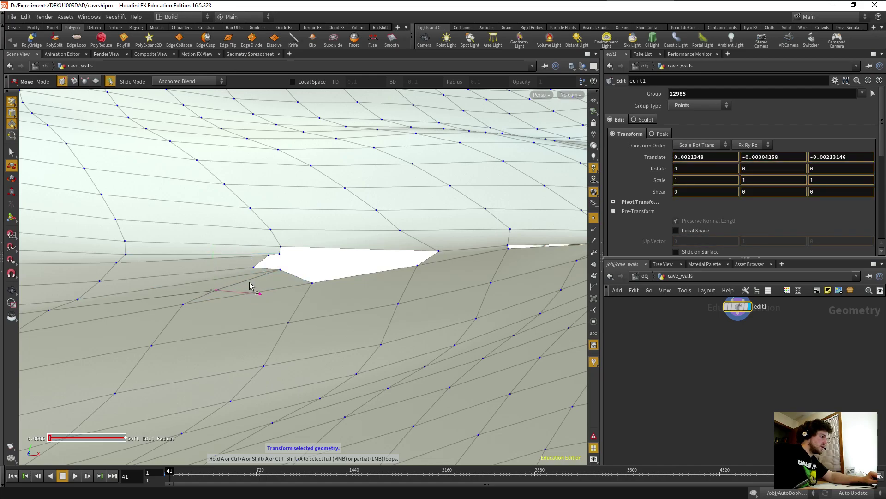
# Fuse corner points 1314 and 49779 in a new fuse16.
pyautogui.click(264, 251)
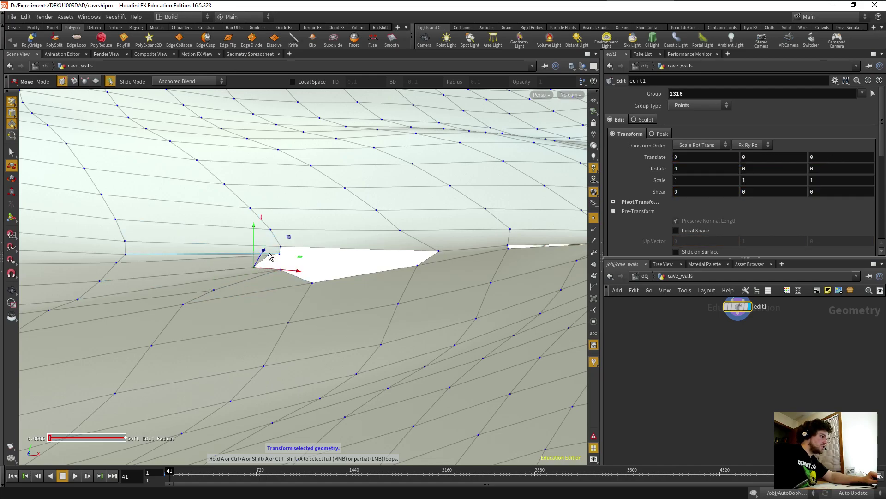
pyautogui.click(275, 254)
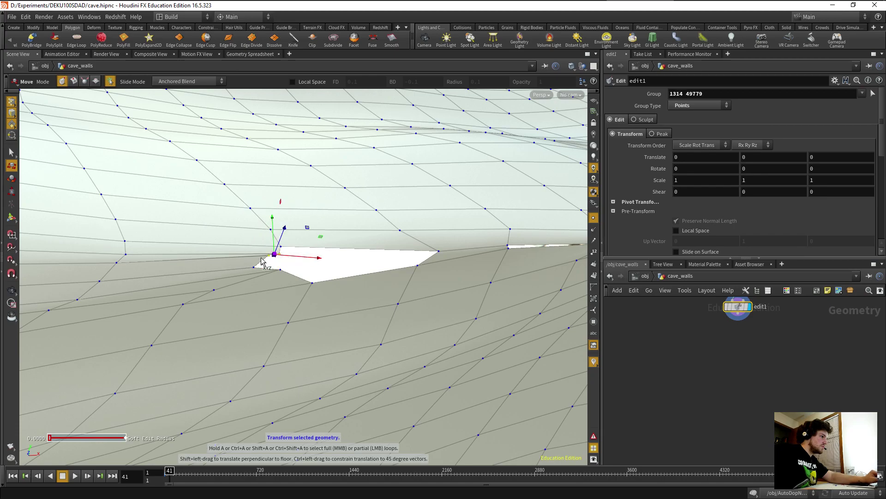
pyautogui.click(373, 41)
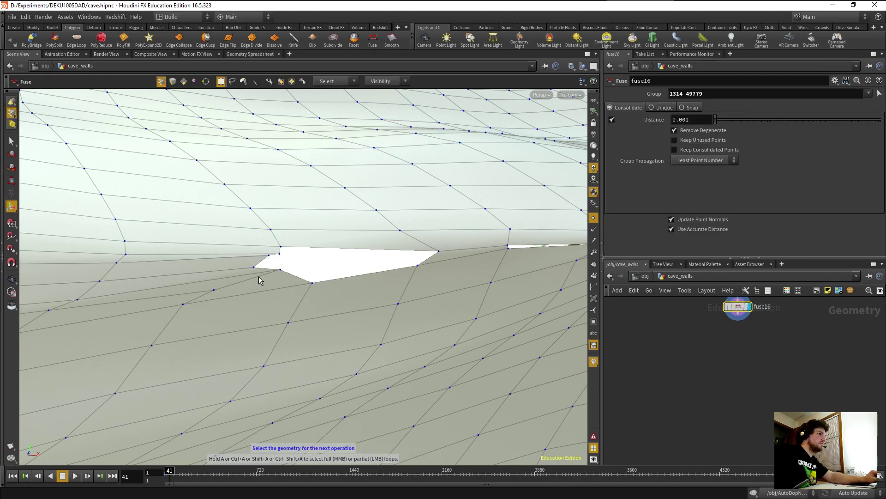
# Set fuse16's distance to 0.0168123 and nudge point 1316 slightly in a new edit2.
pyautogui.moveTo(715, 120); pyautogui.dragTo(729, 124)
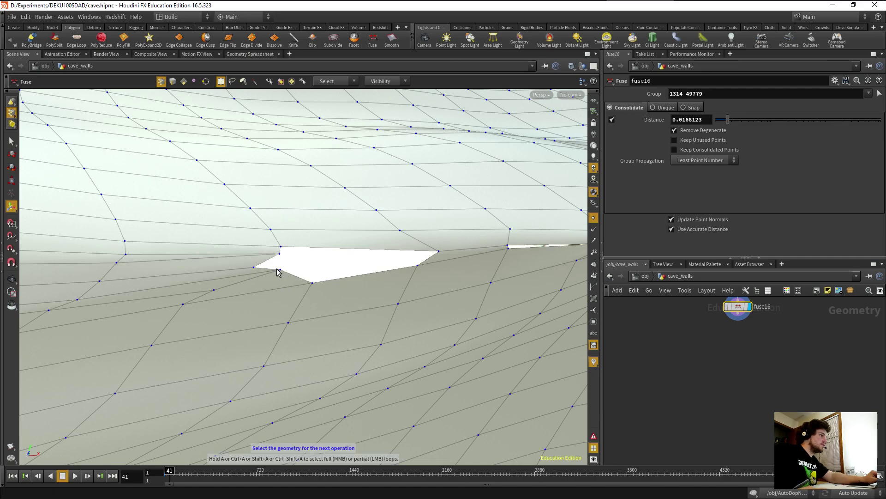
pyautogui.keyDown('alt'); pyautogui.moveTo(253, 269); pyautogui.dragTo(216, 308); pyautogui.keyUp('alt')
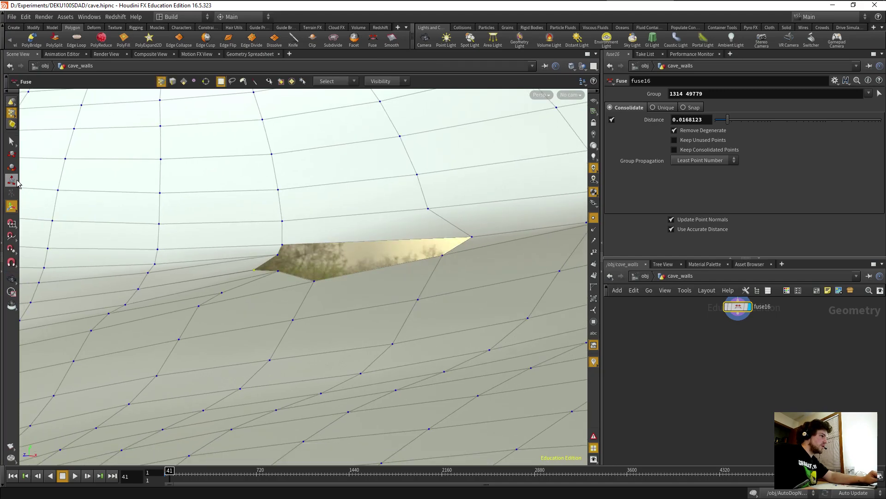
pyautogui.click(12, 153)
pyautogui.moveTo(293, 272)
pyautogui.mouseDown()
pyautogui.moveTo(304, 273)
pyautogui.moveTo(279, 277)
pyautogui.mouseUp()
pyautogui.click(278, 272)
pyautogui.moveTo(275, 232); pyautogui.dragTo(266, 265)
pyautogui.hotkey('ctrl', 'z')
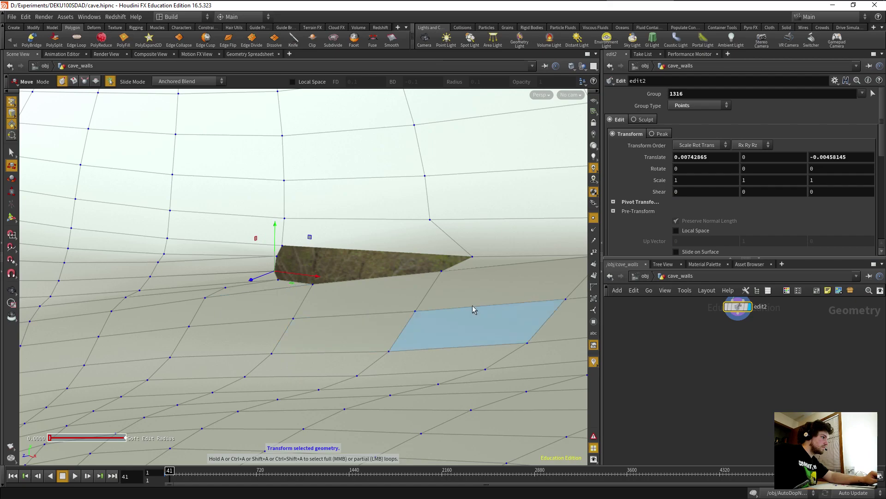
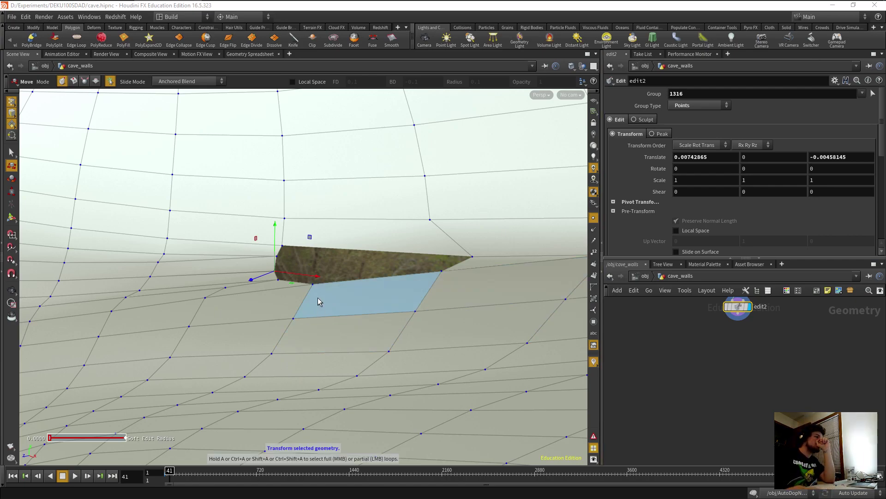
# Select the points on either side of the torn patch and fuse them with the Fuse tool.
pyautogui.press('Escape')
pyautogui.moveTo(314, 308); pyautogui.dragTo(260, 295)
pyautogui.moveTo(422, 312); pyautogui.dragTo(213, 349)
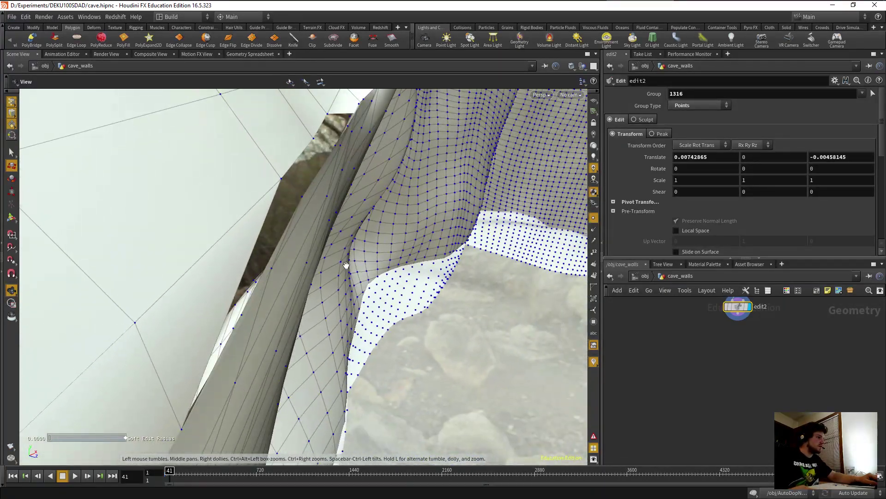
pyautogui.press('Return')
pyautogui.click(303, 195)
pyautogui.keyDown('shift'); pyautogui.click(280, 179); pyautogui.keyUp('shift')
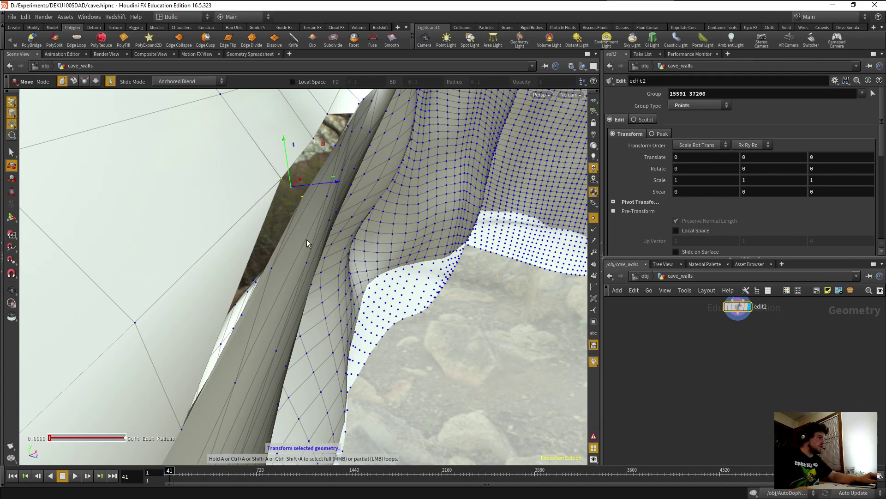
pyautogui.click(371, 40)
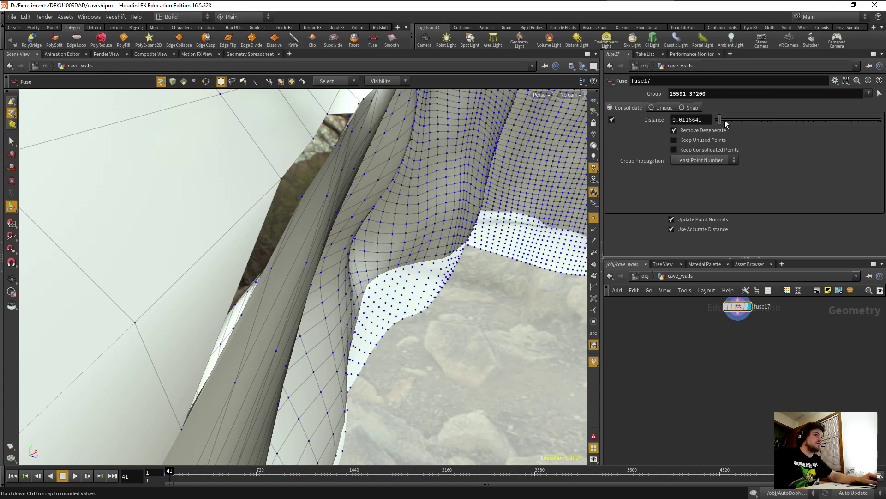
# Set the fuse distance to 0.0610261, then fuse the next pair of seam points.
pyautogui.moveTo(761, 123); pyautogui.dragTo(760, 125)
pyautogui.keyDown('alt'); pyautogui.moveTo(423, 212); pyautogui.dragTo(366, 301); pyautogui.keyUp('alt')
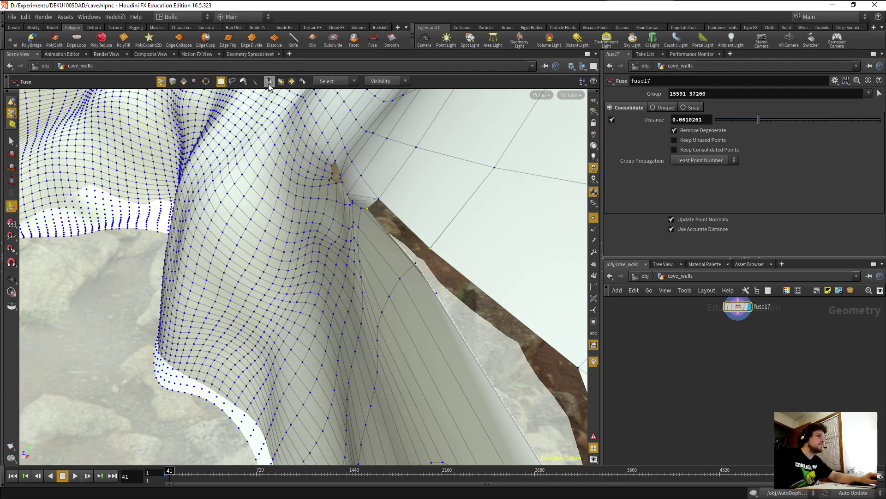
pyautogui.click(373, 40)
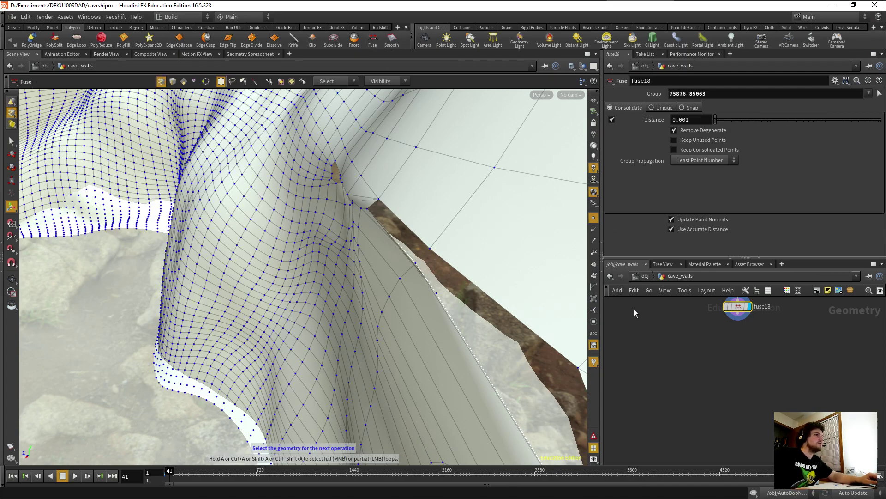
# Raise the next fuse's distance to 0.119673, then fuse another pair of seam points.
pyautogui.moveTo(352, 309)
pyautogui.keyDown('alt'); pyautogui.mouseDown()
pyautogui.moveTo(367, 309)
pyautogui.moveTo(356, 308)
pyautogui.mouseUp(); pyautogui.keyUp('alt')
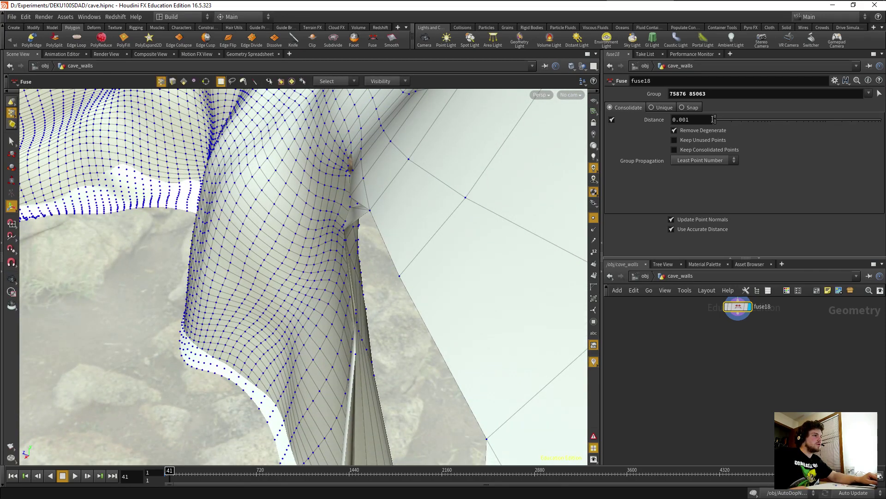
pyautogui.moveTo(717, 120); pyautogui.dragTo(776, 123)
pyautogui.keyDown('alt'); pyautogui.moveTo(356, 307); pyautogui.dragTo(295, 272); pyautogui.keyUp('alt')
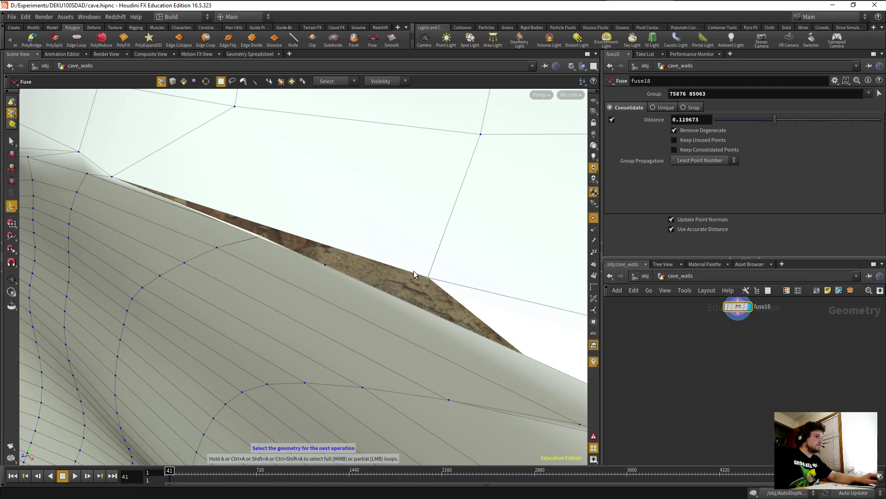
pyautogui.click(372, 39)
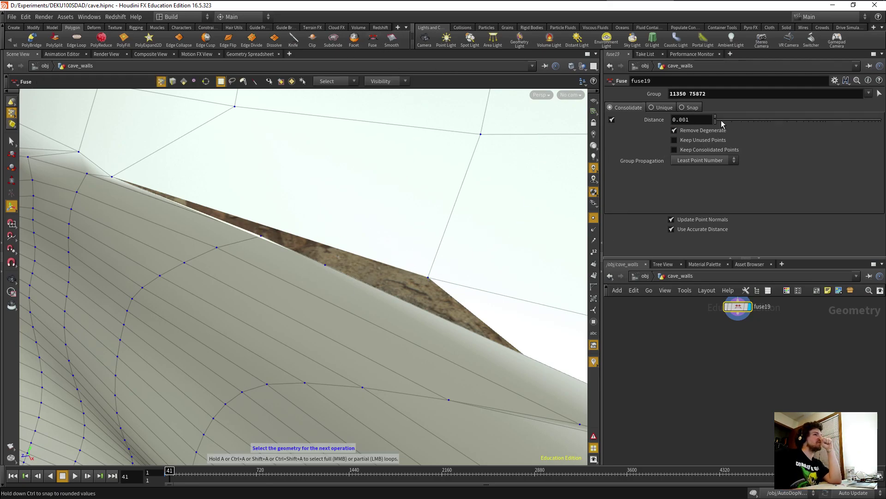
# Set fuse19's distance to 0.11296 to close the seam, then fuse points 11350 and 37199.
pyautogui.moveTo(717, 121); pyautogui.dragTo(773, 115)
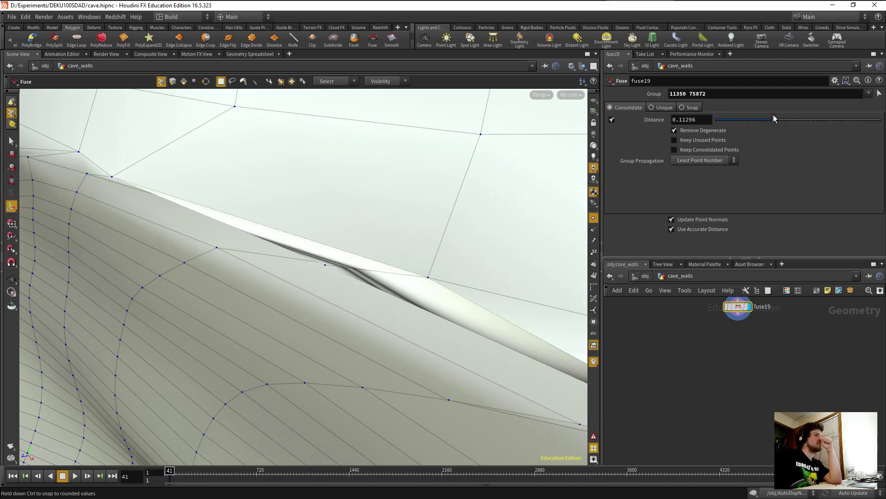
pyautogui.press('Escape')
pyautogui.moveTo(392, 288); pyautogui.dragTo(381, 258)
pyautogui.press('Return')
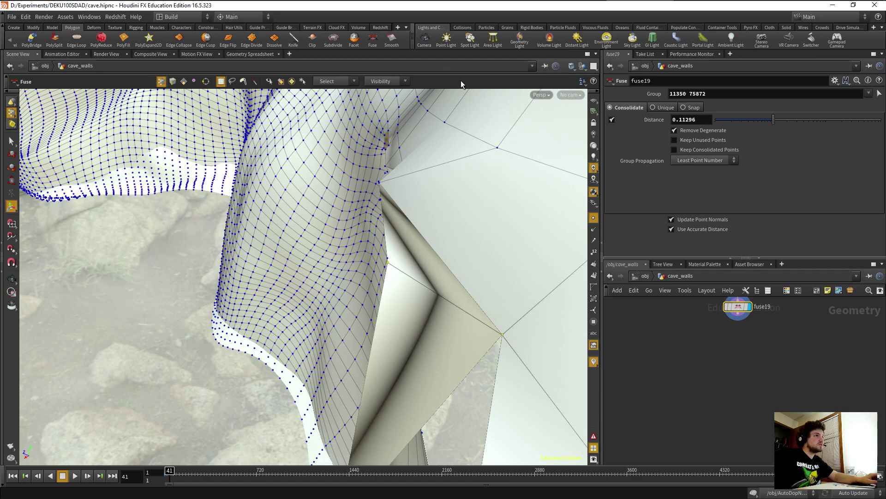
pyautogui.click(374, 41)
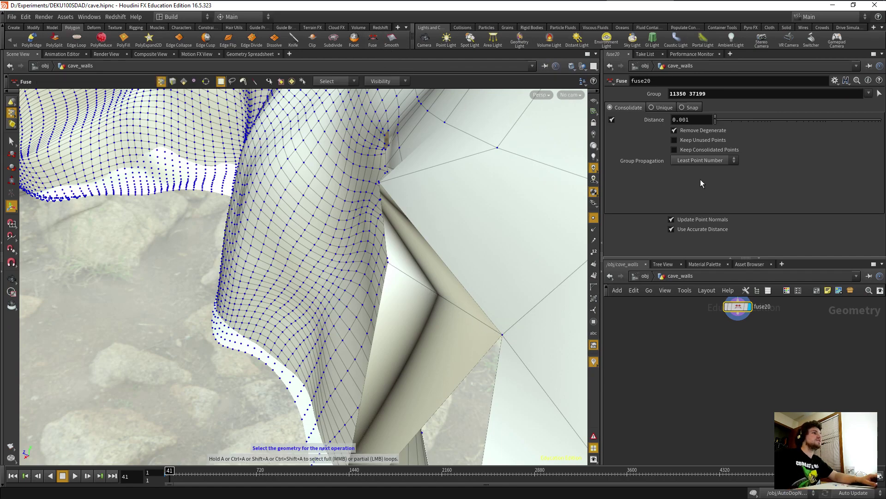
# Raise fuse20's distance, then select both end points of the torn sliver and fuse them.
pyautogui.moveTo(715, 119); pyautogui.dragTo(756, 126)
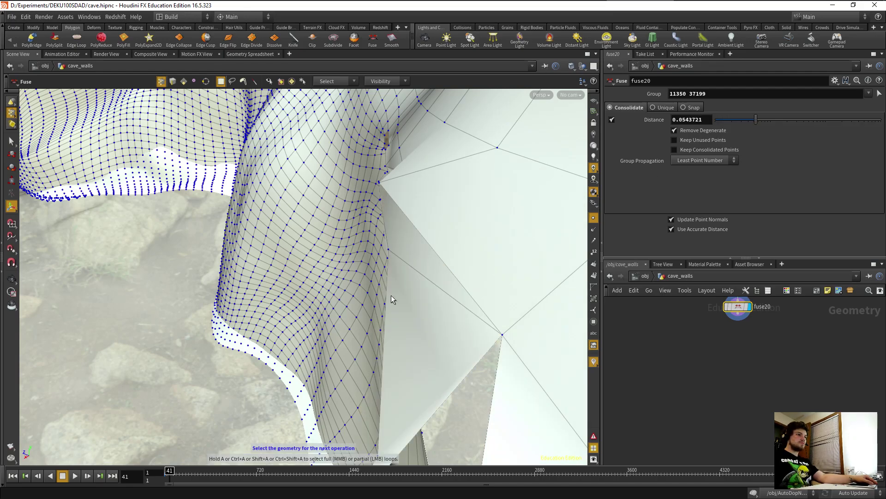
pyautogui.keyDown('alt'); pyautogui.moveTo(341, 337); pyautogui.dragTo(374, 338); pyautogui.keyUp('alt')
pyautogui.keyDown('alt'); pyautogui.moveTo(517, 314); pyautogui.dragTo(187, 260, button='middle'); pyautogui.keyUp('alt')
pyautogui.moveTo(187, 259); pyautogui.dragTo(296, 283)
pyautogui.press('Return')
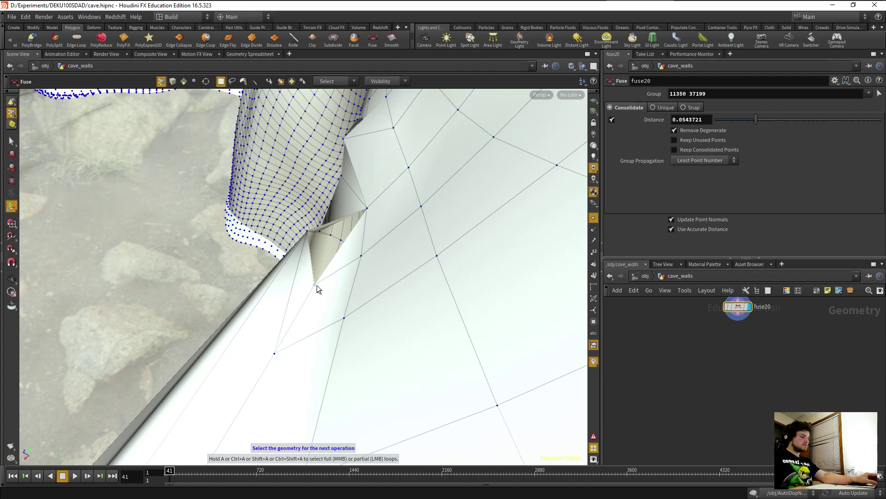
pyautogui.keyDown('shift'); pyautogui.click(308, 233); pyautogui.keyUp('shift')
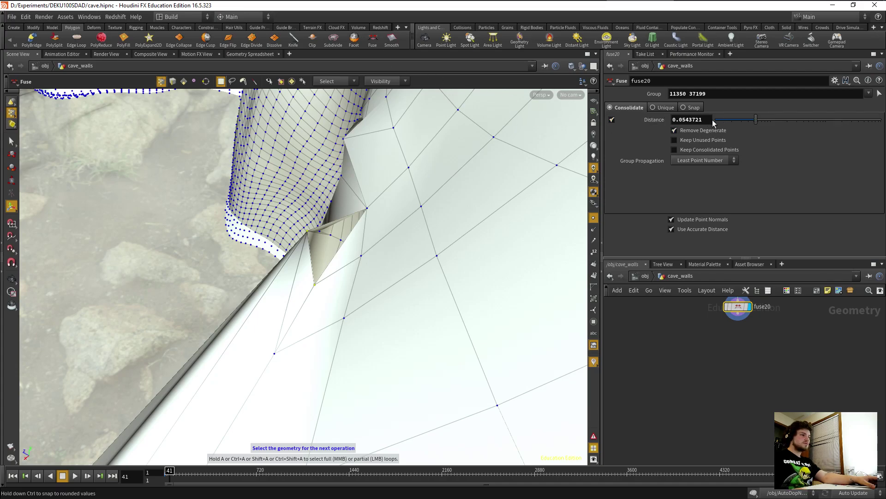
pyautogui.keyDown('alt'); pyautogui.moveTo(383, 289); pyautogui.dragTo(414, 282); pyautogui.keyUp('alt')
pyautogui.press('Escape')
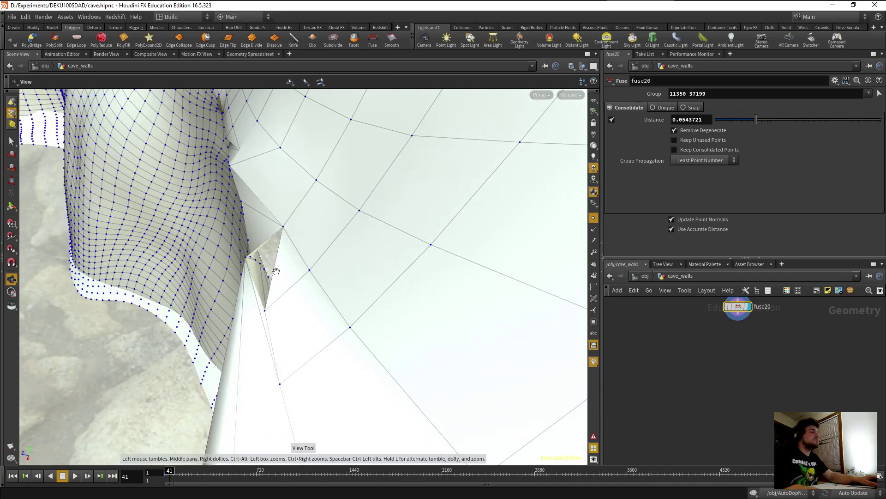
pyautogui.moveTo(265, 310); pyautogui.dragTo(267, 312)
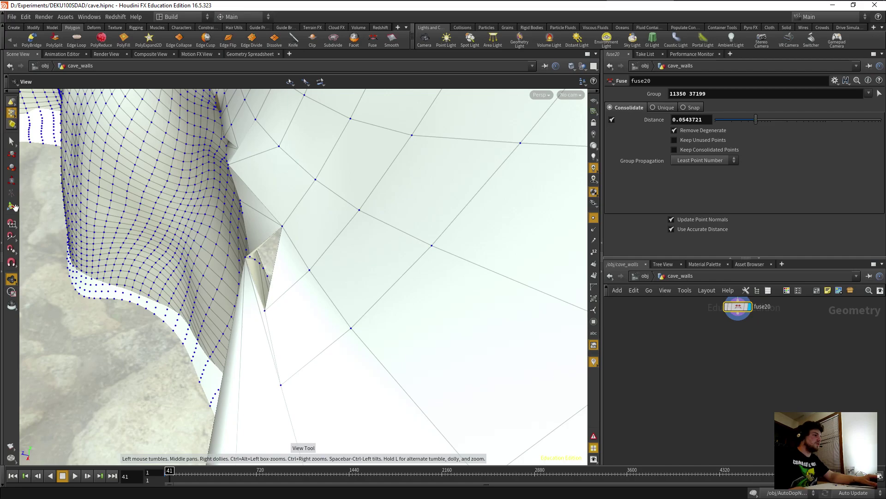
pyautogui.click(14, 143)
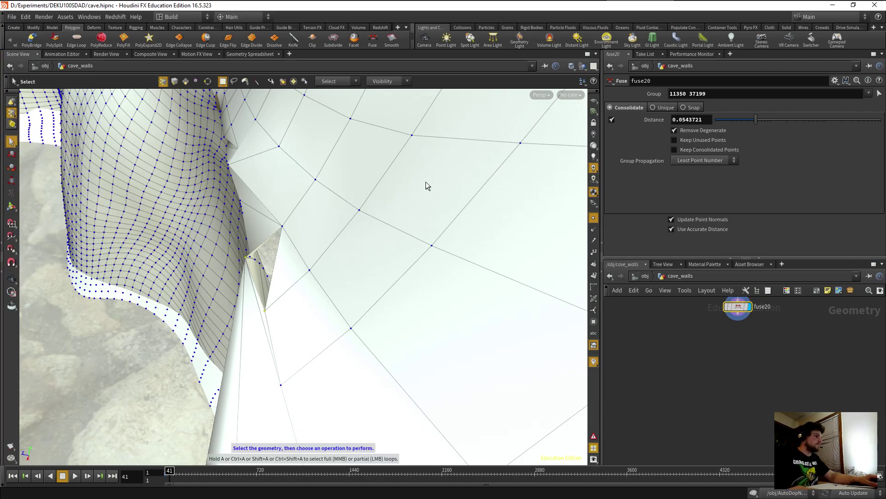
pyautogui.click(269, 312)
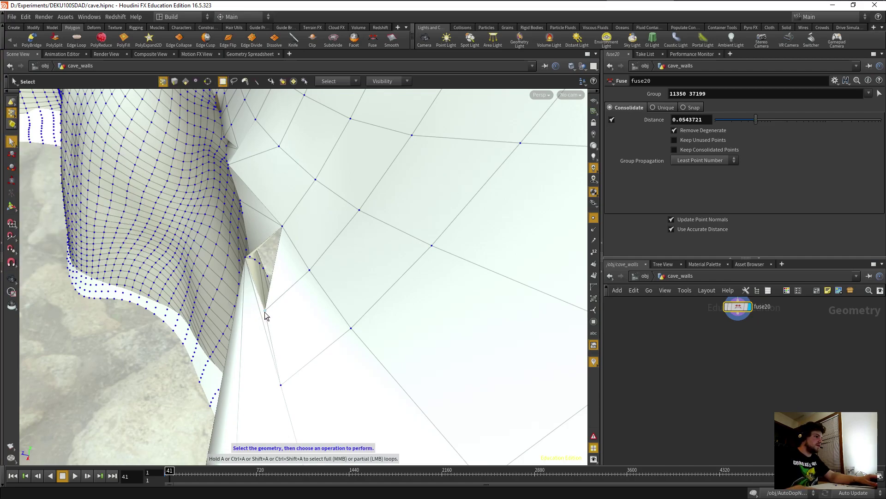
pyautogui.keyDown('shift'); pyautogui.click(245, 257); pyautogui.keyUp('shift')
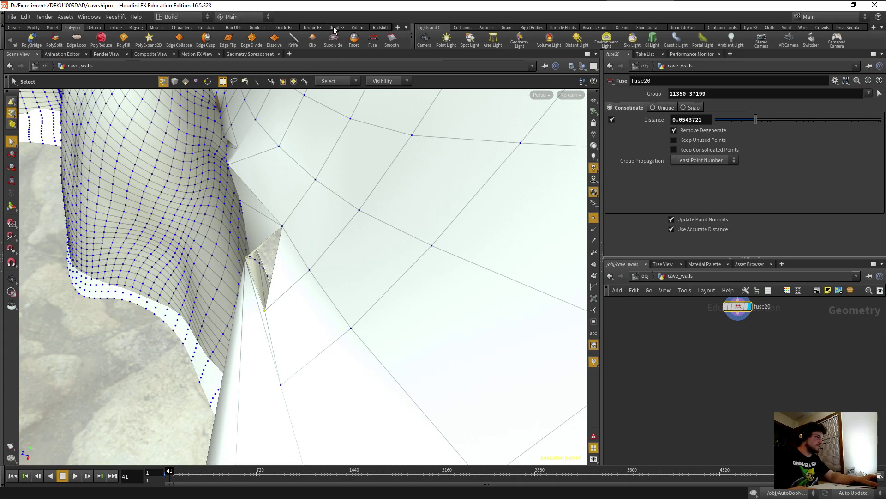
pyautogui.click(374, 41)
# Set fuse21's distance to 0.0846402 so the sliver closes.
pyautogui.moveTo(719, 120); pyautogui.dragTo(767, 121)
pyautogui.press('Escape')
pyautogui.moveTo(403, 254); pyautogui.dragTo(337, 283)
# Select the remaining hole's edges and cap it with a PolyFill set to Quadrilaterals.
pyautogui.scroll(-4, 337, 284)
pyautogui.moveTo(336, 283); pyautogui.dragTo(382, 268, button='middle')
pyautogui.moveTo(319, 267); pyautogui.dragTo(256, 225, button='middle')
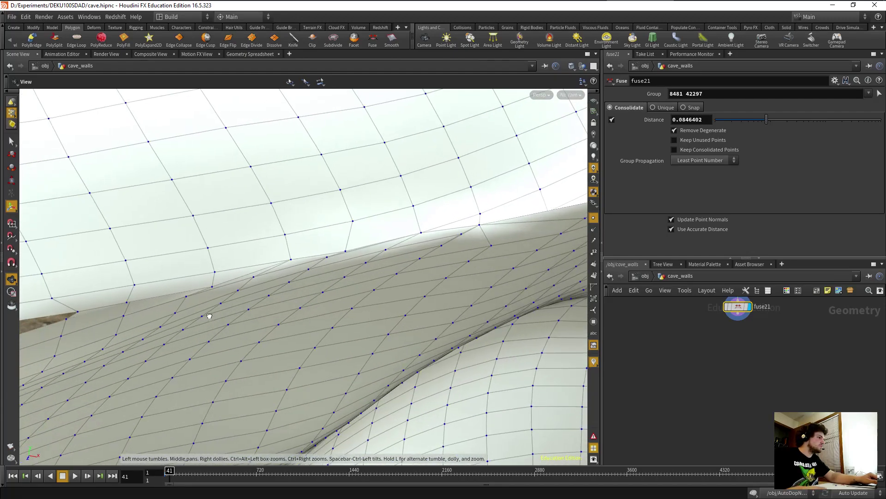
pyautogui.scroll(3, 217, 313)
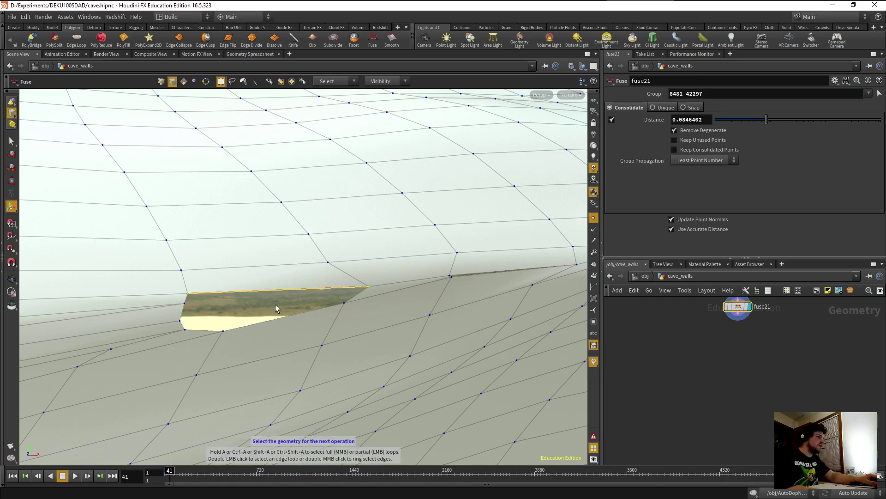
pyautogui.keyDown('shift'); pyautogui.click(245, 266); pyautogui.keyUp('shift')
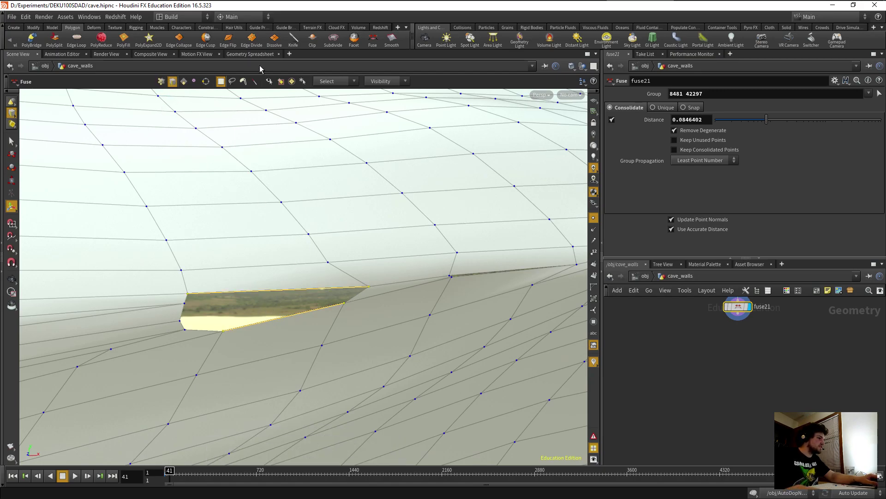
pyautogui.click(129, 44)
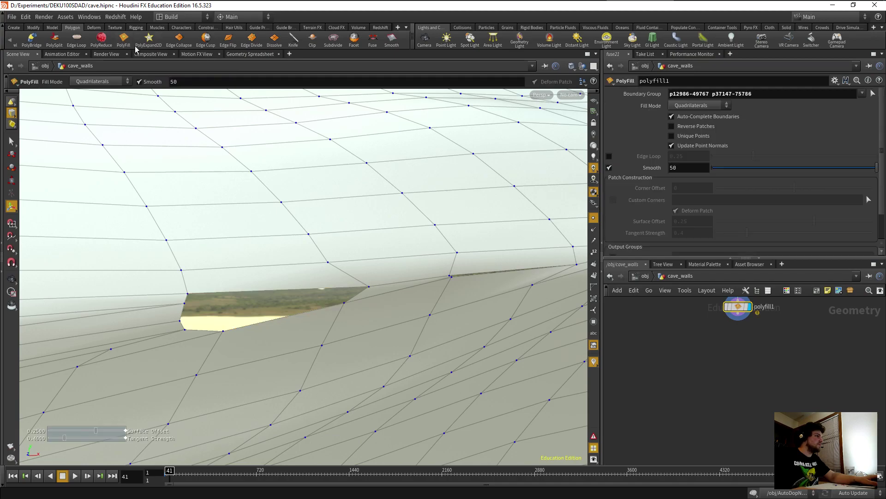
# Check polyfill1's warning about skipped odd-edged patches and set its Fill Mode to Quadrilateral Grid.
pyautogui.press('Escape')
pyautogui.moveTo(229, 220); pyautogui.dragTo(262, 257)
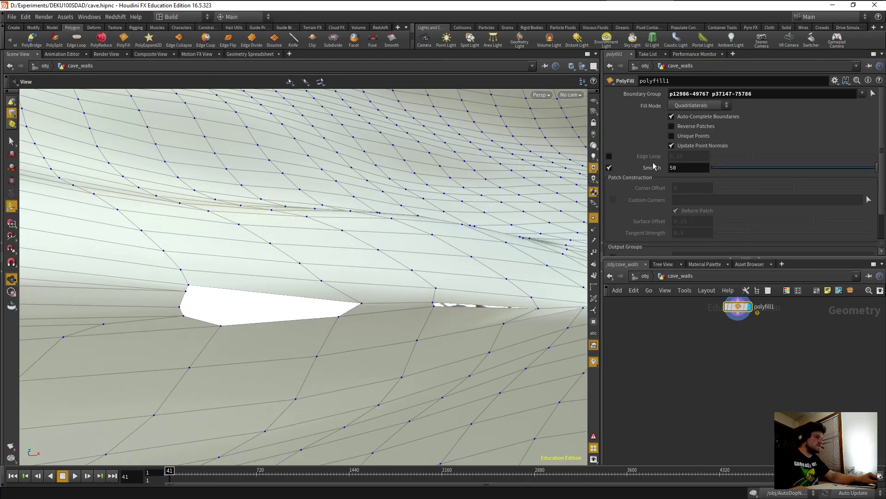
pyautogui.press('Return')
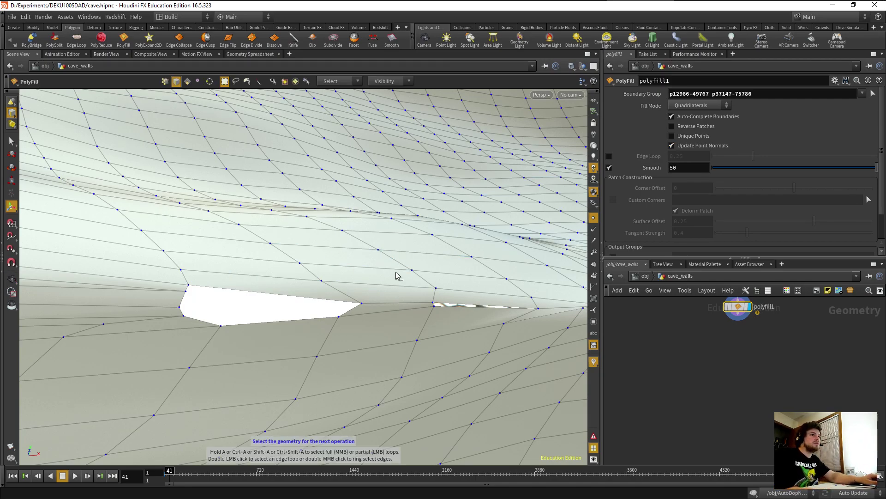
pyautogui.moveTo(635, 374); pyautogui.dragTo(617, 403, button='middle')
pyautogui.moveTo(700, 340)
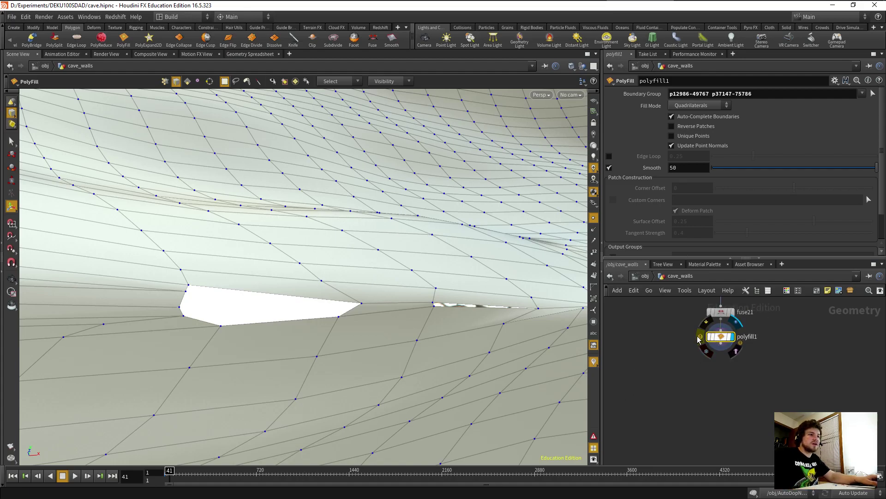
pyautogui.middleClick(695, 341)
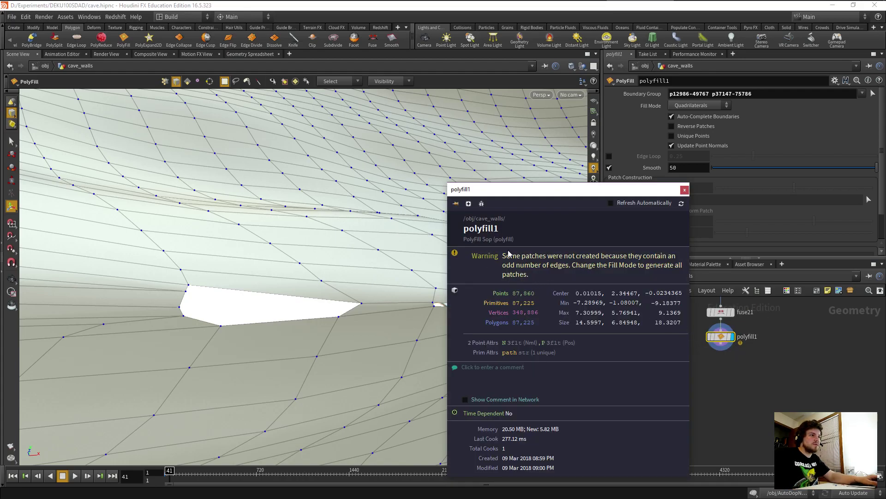
pyautogui.click(684, 191)
pyautogui.click(688, 106)
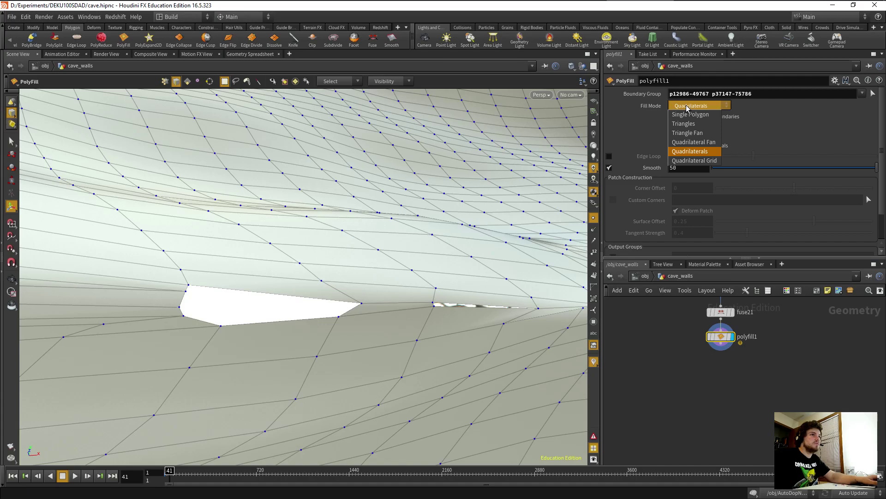
pyautogui.click(695, 161)
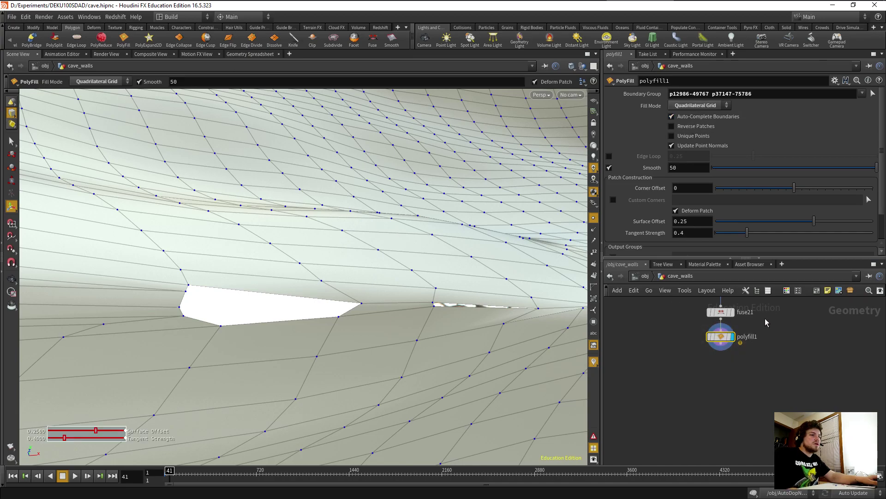
# Delete polyfill1 and select the hole's bottom and short boundary edges.
pyautogui.press('Delete')
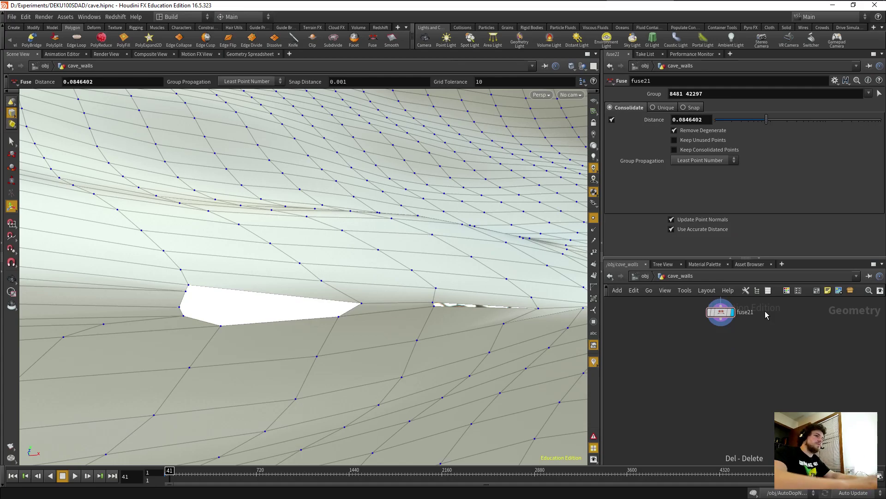
pyautogui.press('Escape')
pyautogui.moveTo(255, 358); pyautogui.dragTo(183, 387)
pyautogui.moveTo(186, 362); pyautogui.dragTo(212, 374, button='middle')
pyautogui.press('Return')
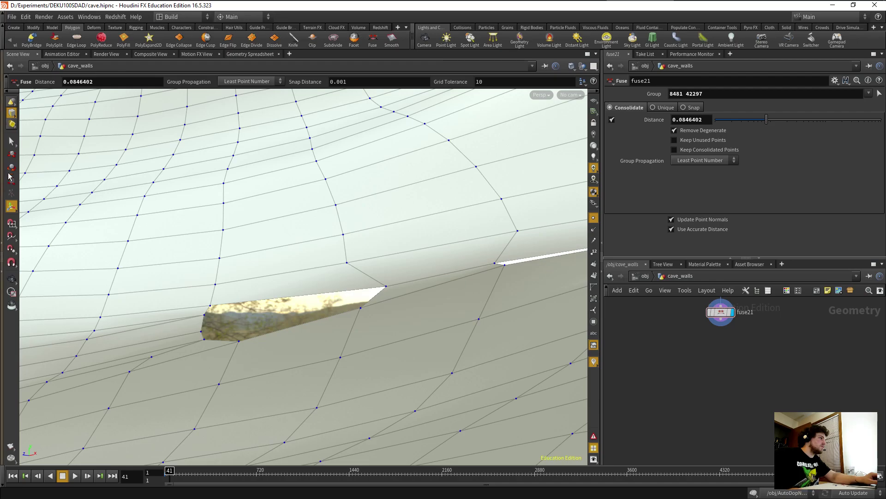
pyautogui.rightClick(12, 141)
pyautogui.click(8, 142)
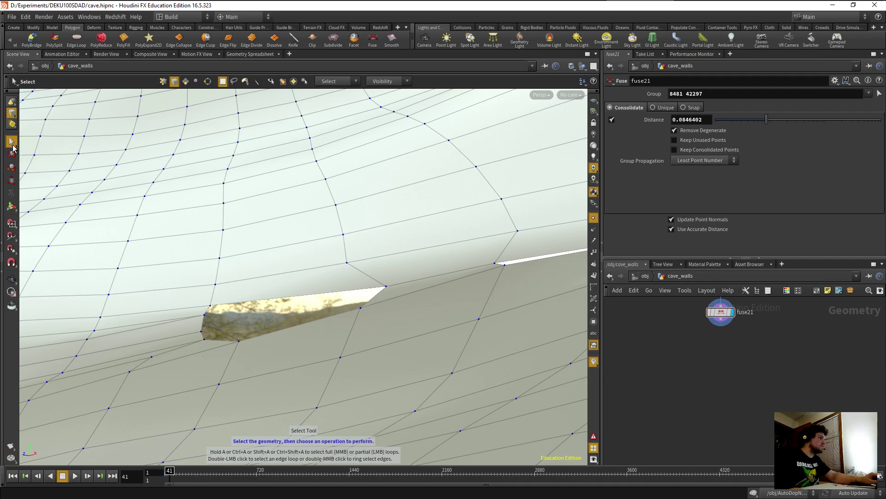
pyautogui.click(11, 154)
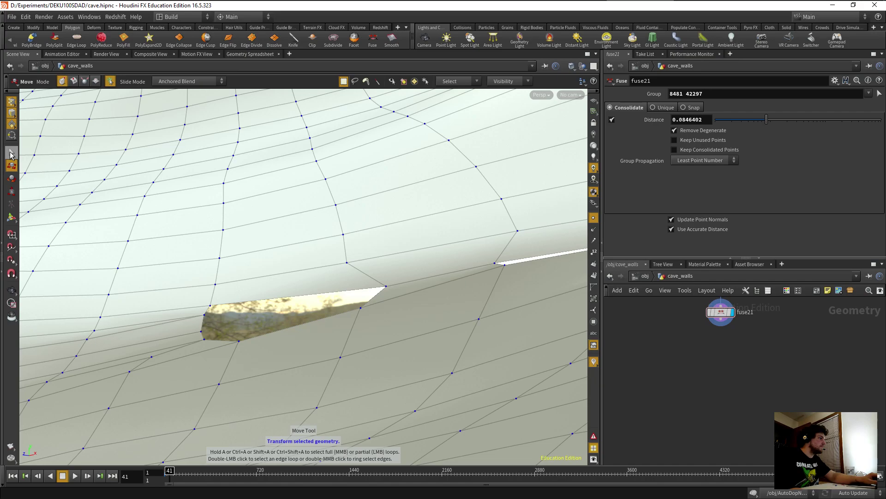
pyautogui.click(11, 154)
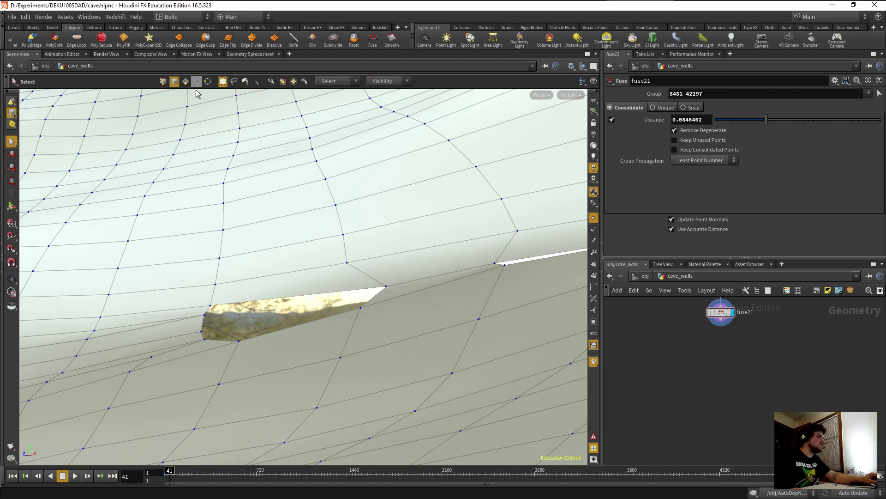
pyautogui.click(221, 342)
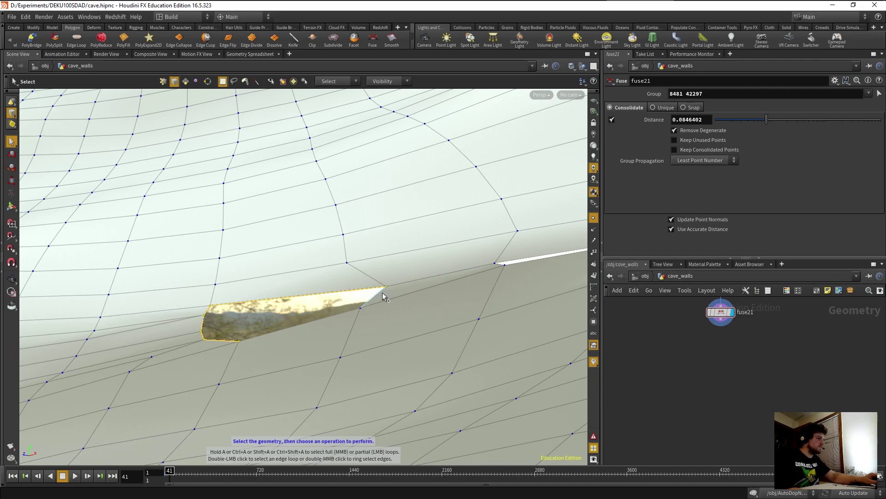
pyautogui.keyDown('shift'); pyautogui.click(367, 308); pyautogui.keyUp('shift')
pyautogui.keyDown('alt'); pyautogui.moveTo(273, 325); pyautogui.dragTo(303, 328); pyautogui.keyUp('alt')
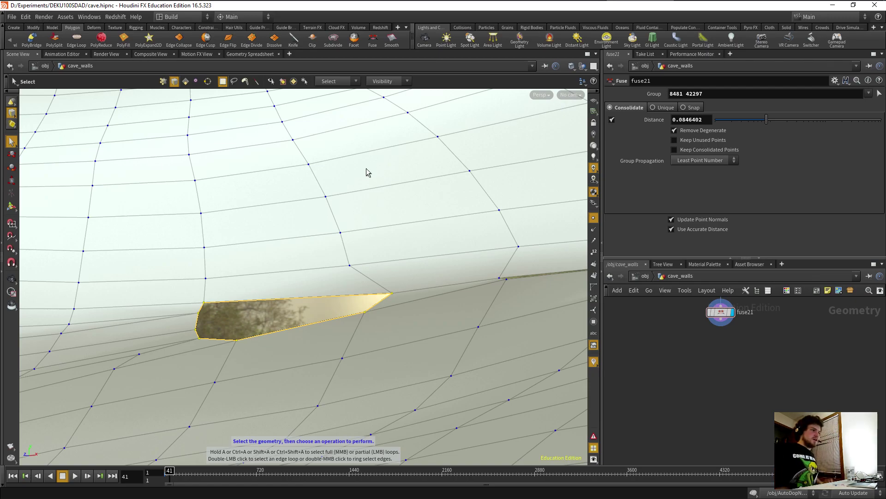
# Undo an accidental Fuse and delete the restored polyfill1 again, back in the Select tool.
pyautogui.click(373, 41)
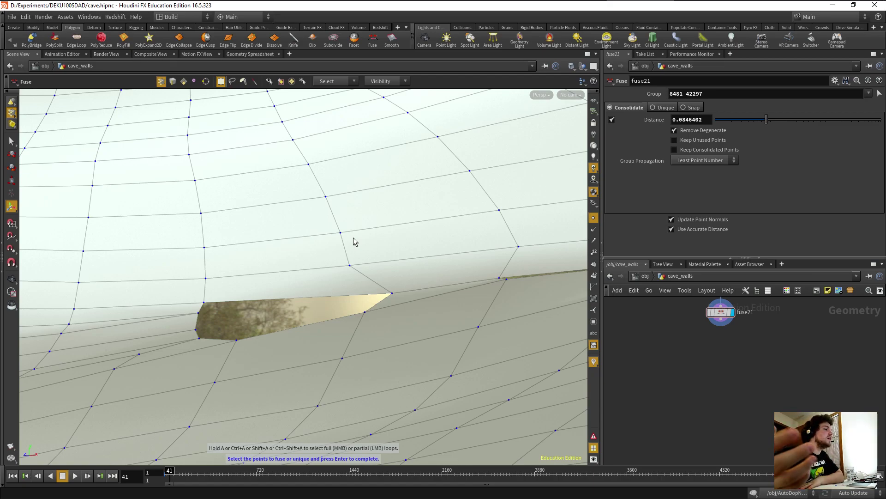
pyautogui.hotkey('ctrl', 'z')
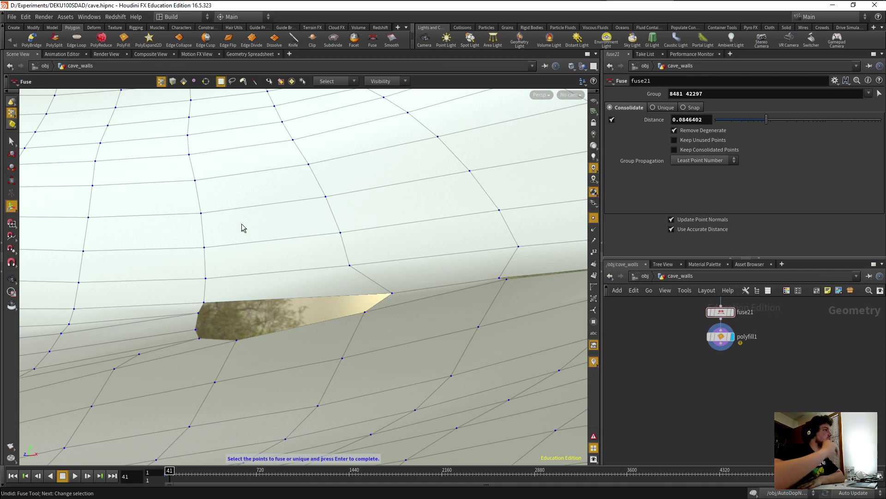
pyautogui.click(721, 336)
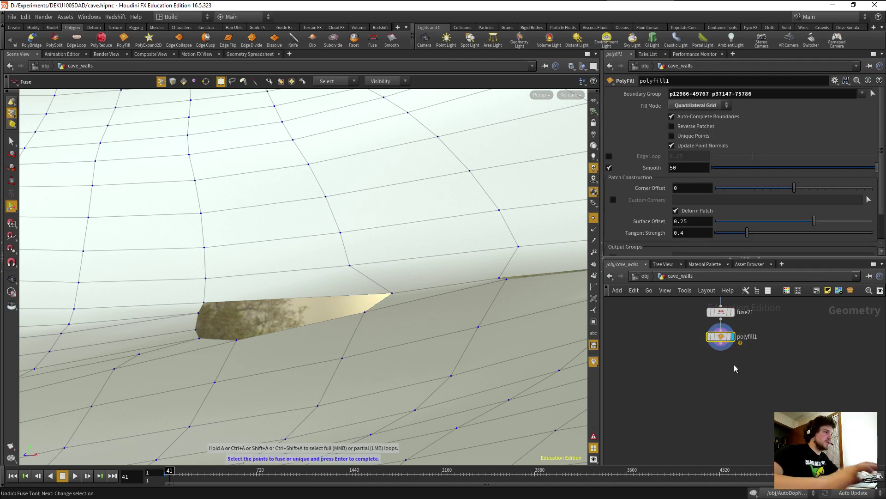
pyautogui.moveTo(718, 350)
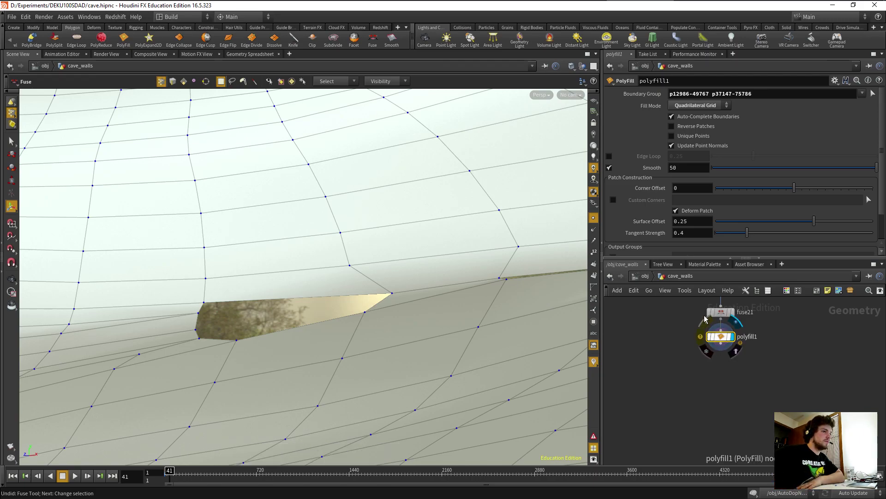
pyautogui.press('Delete')
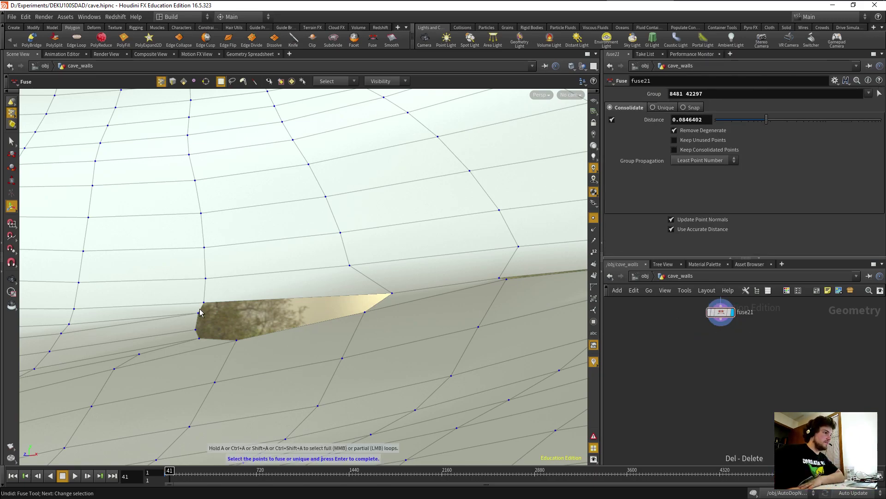
pyautogui.click(12, 142)
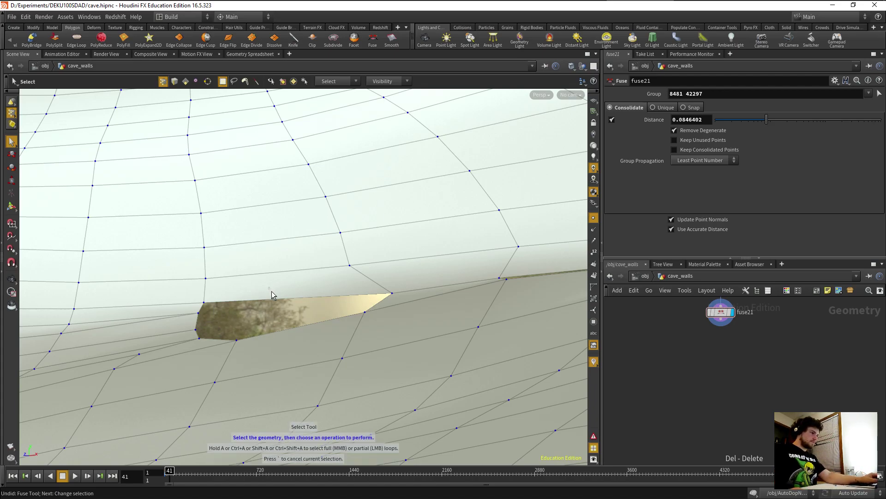
# Select the hole's boundary edges and cap it with a new PolyFill outputting a patch group.
pyautogui.click(174, 81)
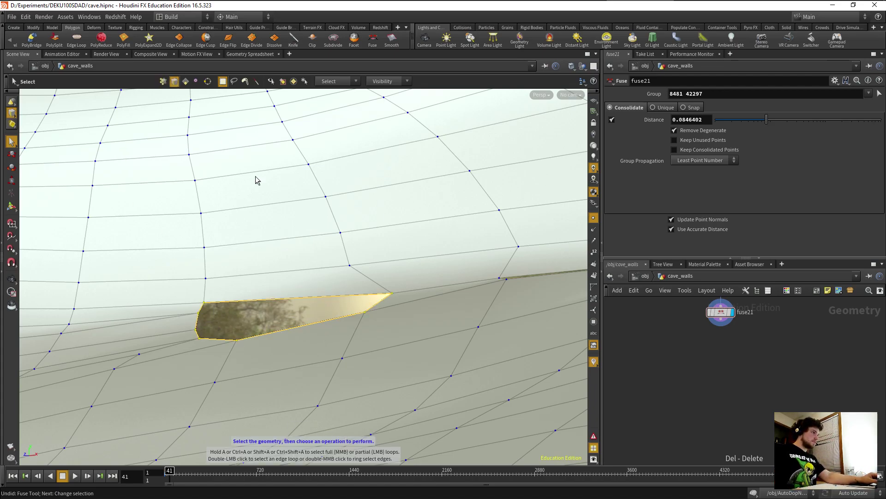
pyautogui.click(123, 39)
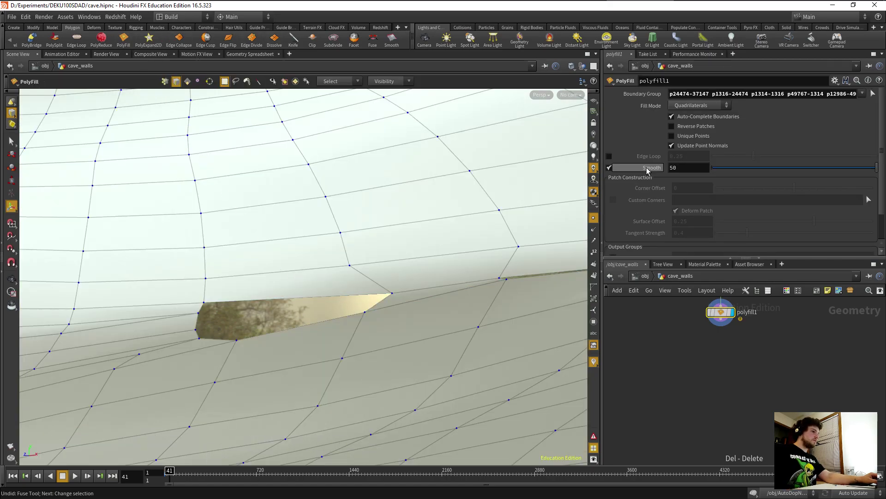
pyautogui.moveTo(700, 301); pyautogui.dragTo(697, 321, button='middle')
pyautogui.scroll(-2, 684, 203)
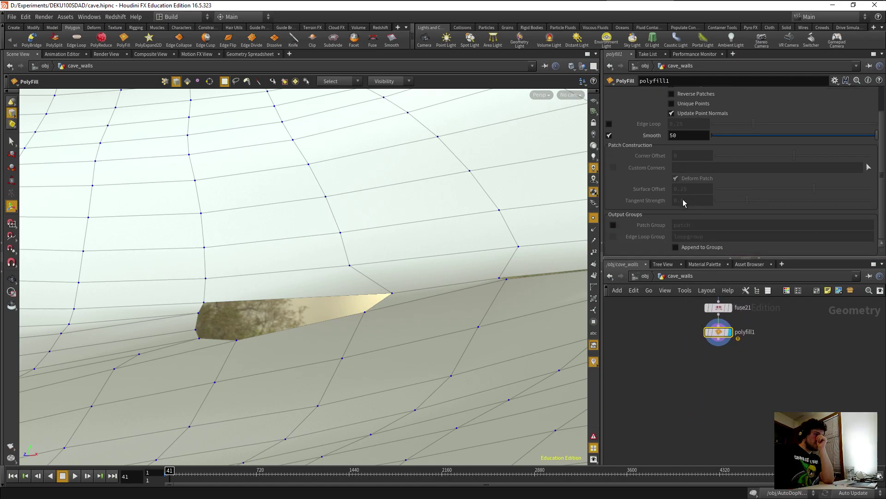
pyautogui.click(613, 225)
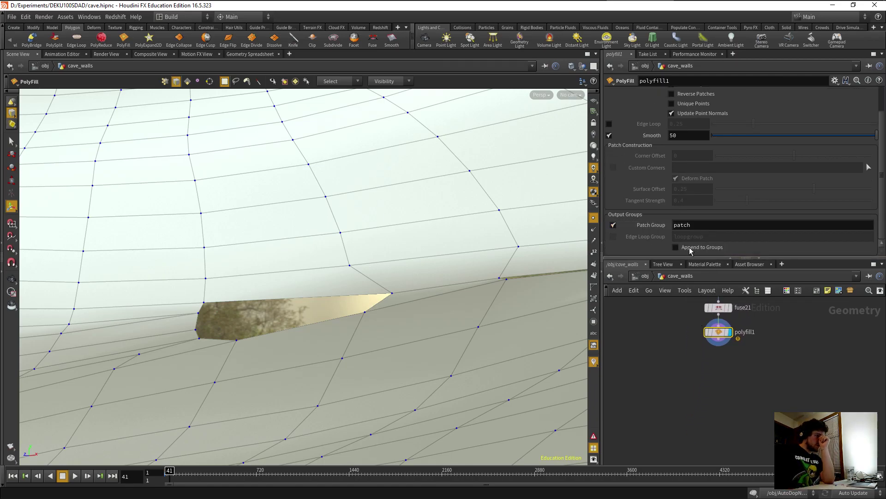
pyautogui.scroll(2, 688, 202)
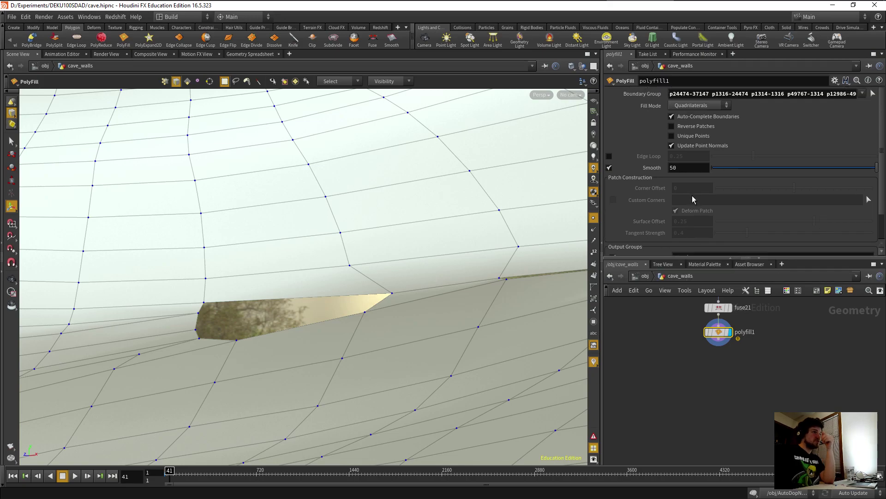
# Try each Fill Mode, settle on Triangles, then box-select the three points at the hole's corner.
pyautogui.click(705, 117)
pyautogui.click(698, 105)
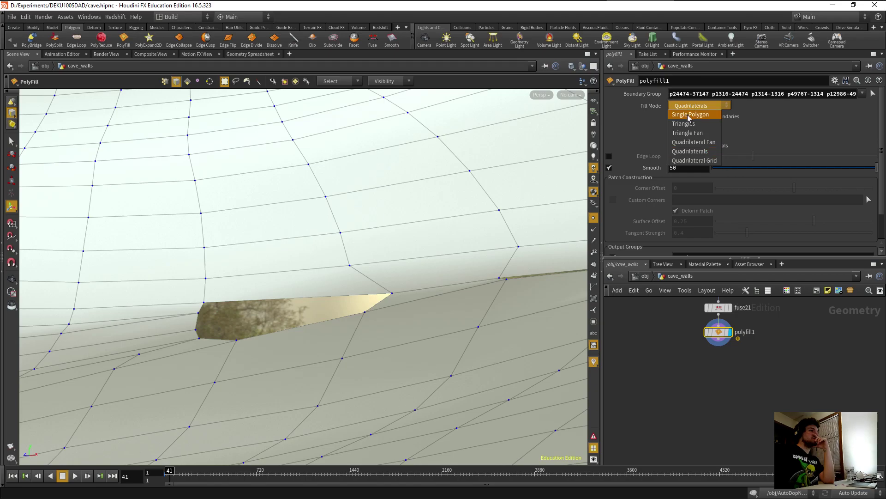
pyautogui.click(691, 109)
pyautogui.click(691, 107)
pyautogui.click(687, 124)
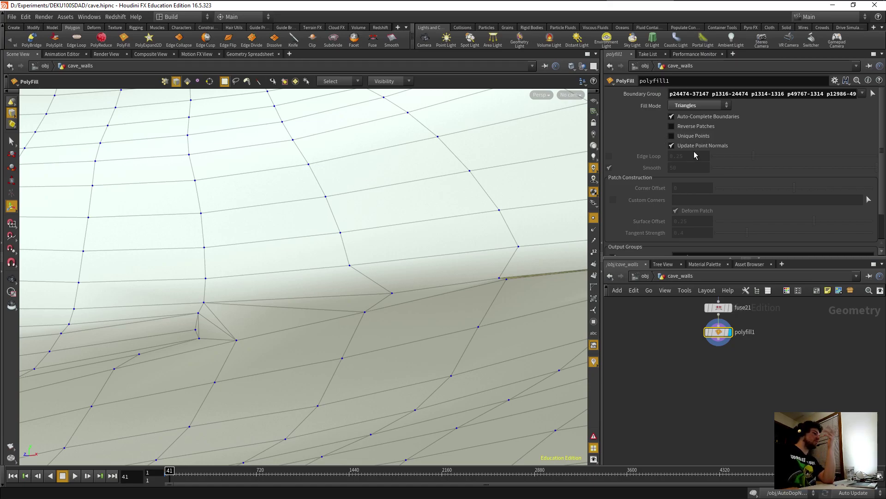
pyautogui.click(683, 105)
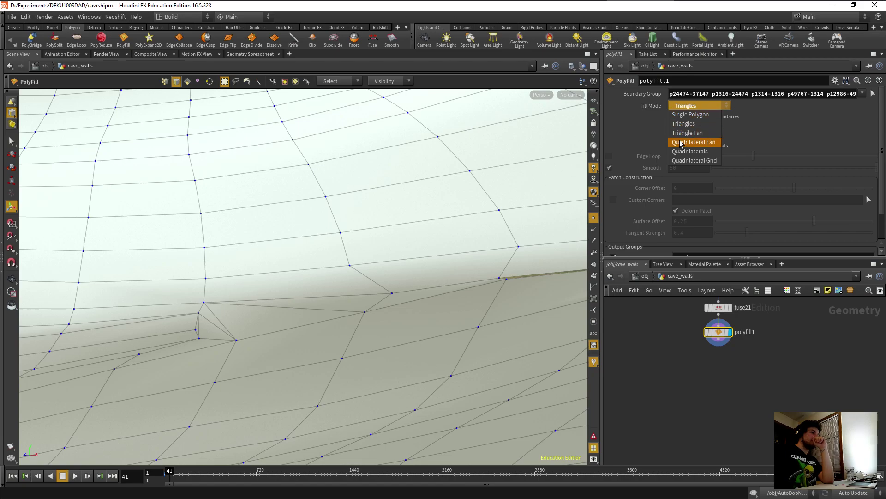
pyautogui.click(693, 144)
pyautogui.click(684, 108)
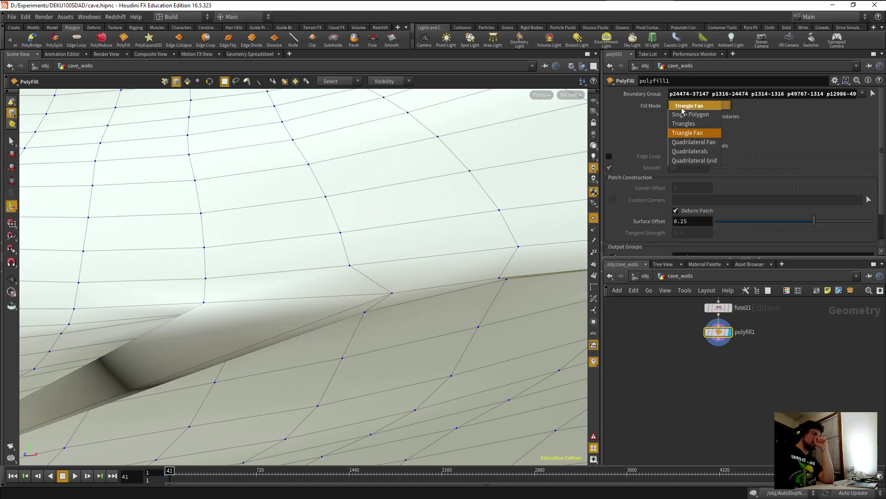
pyautogui.click(694, 144)
pyautogui.click(693, 106)
pyautogui.click(694, 161)
pyautogui.click(682, 106)
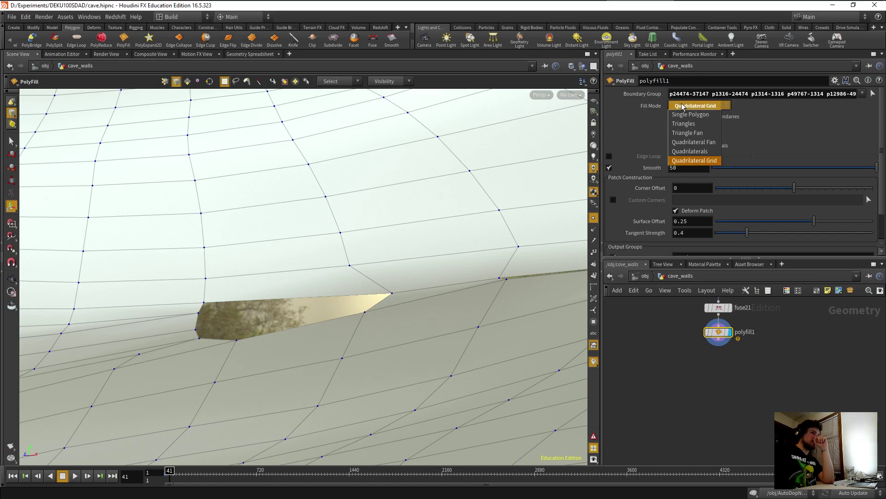
pyautogui.click(684, 123)
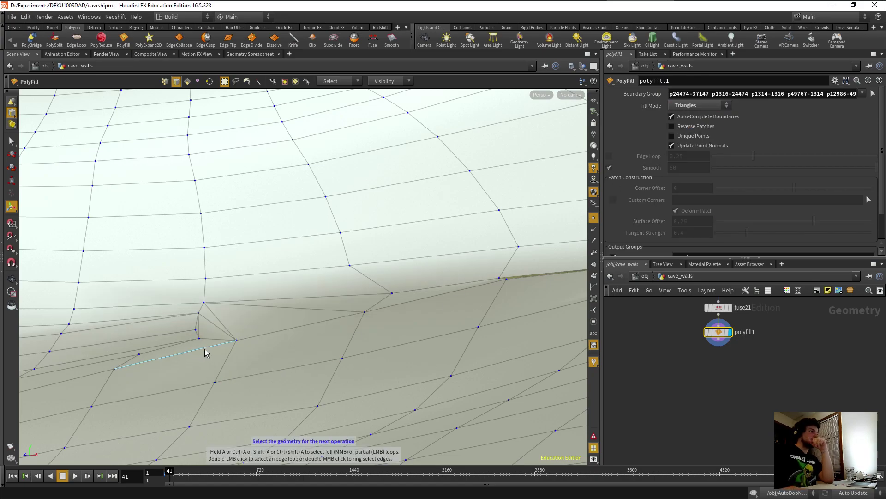
pyautogui.press('2')
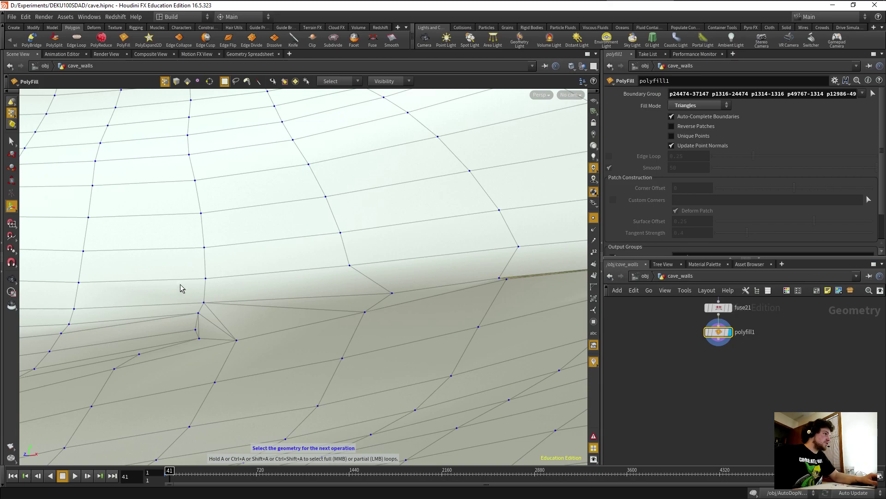
pyautogui.moveTo(185, 308); pyautogui.dragTo(206, 353)
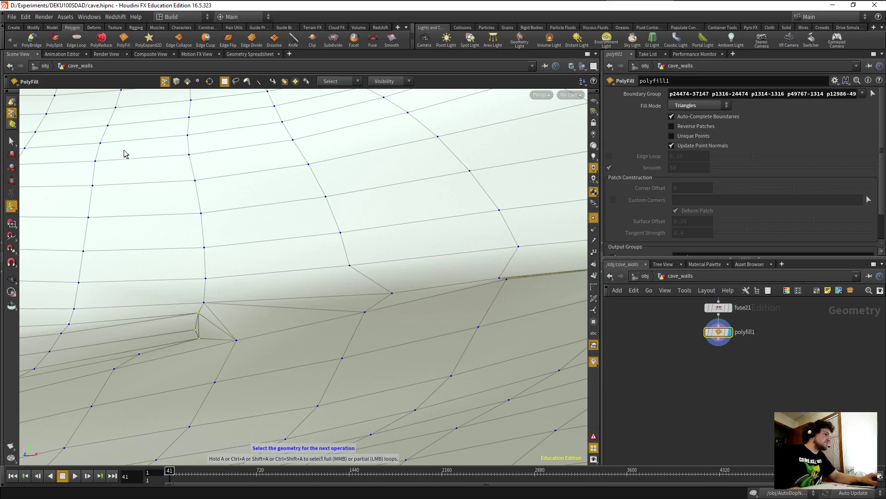
# Fuse corner points 1314, 1316 and 24474 in fuse22 at distance 0.0247035.
pyautogui.click(373, 41)
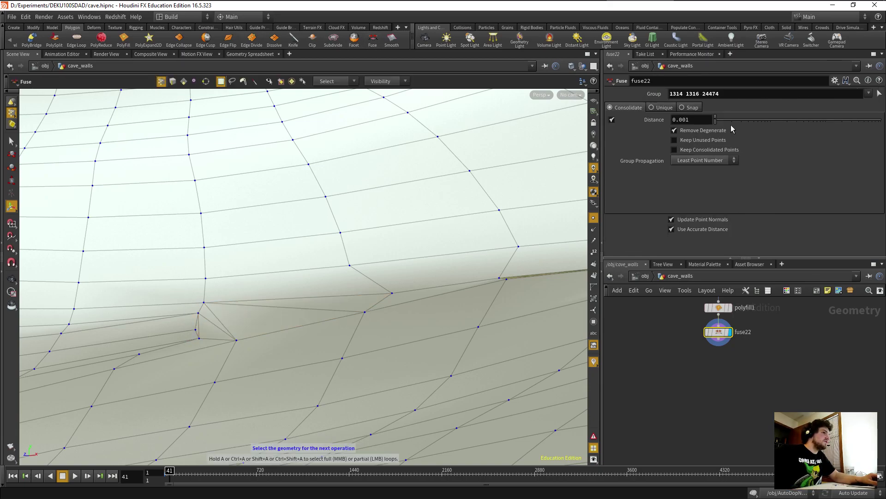
pyautogui.moveTo(716, 120); pyautogui.dragTo(737, 123)
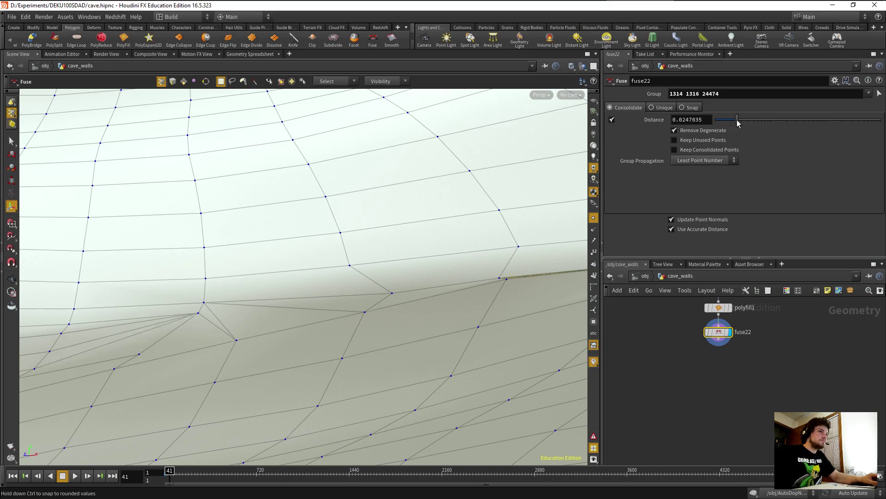
pyautogui.press('Escape')
pyautogui.moveTo(194, 296); pyautogui.dragTo(297, 291)
# Select the next gap's end point and start a PolyFill on it.
pyautogui.press('Return')
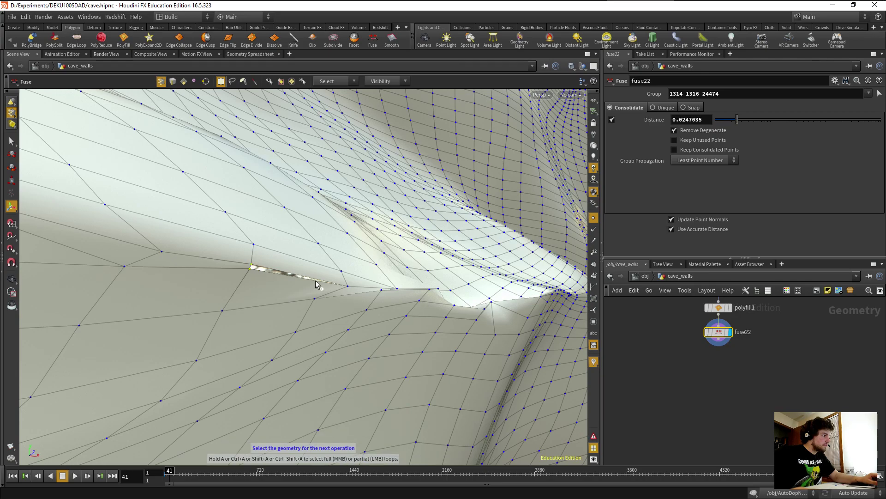
pyautogui.keyDown('shift'); pyautogui.click(347, 287); pyautogui.keyUp('shift')
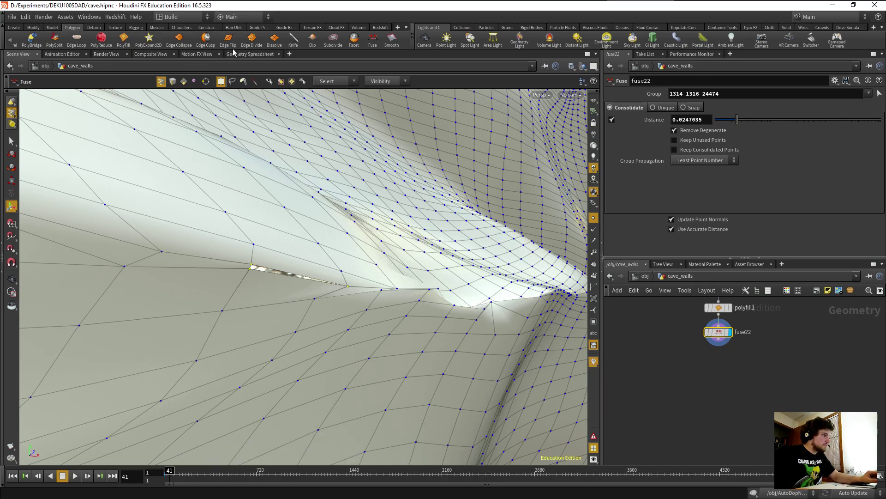
pyautogui.click(126, 41)
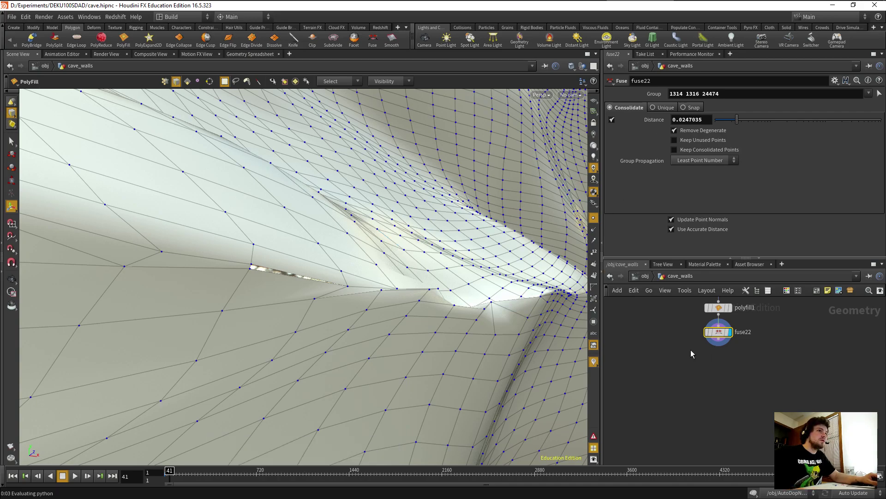
# Select both edges of the sliver hole and fill it with triangles in polyfill2.
pyautogui.scroll(-2, 695, 350)
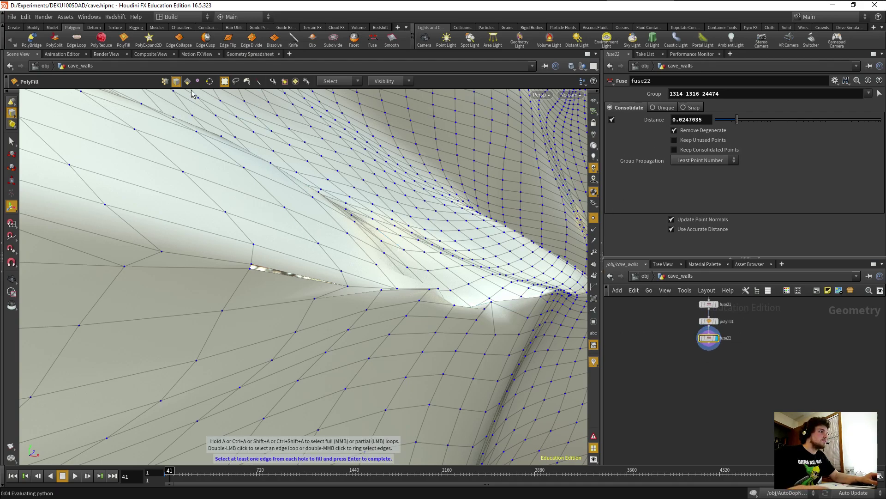
pyautogui.click(296, 274)
pyautogui.keyDown('shift'); pyautogui.click(289, 279); pyautogui.keyUp('shift')
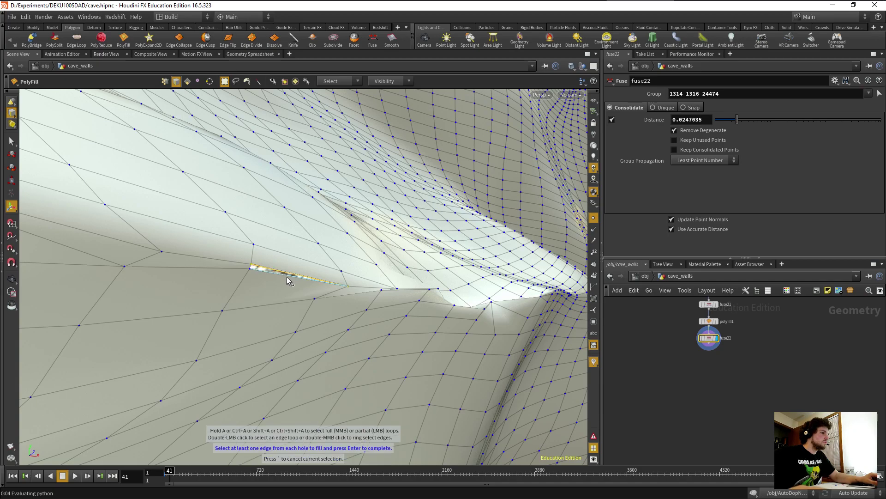
pyautogui.press('Return')
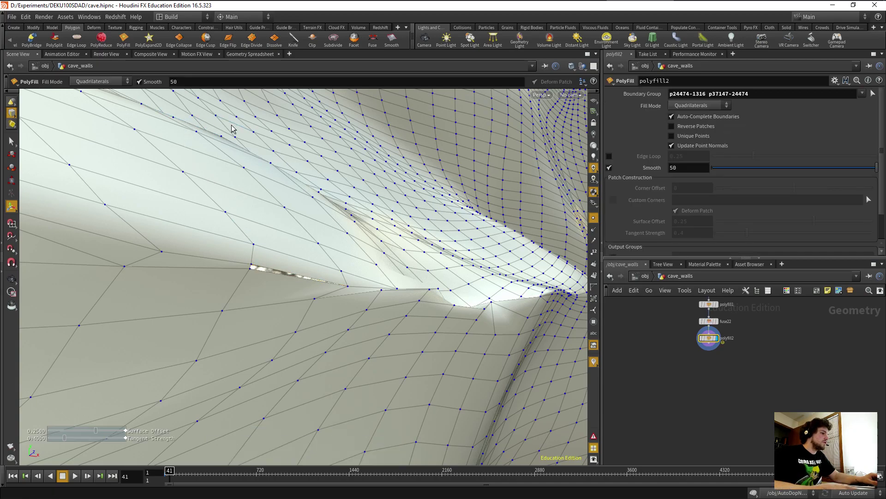
pyautogui.click(683, 110)
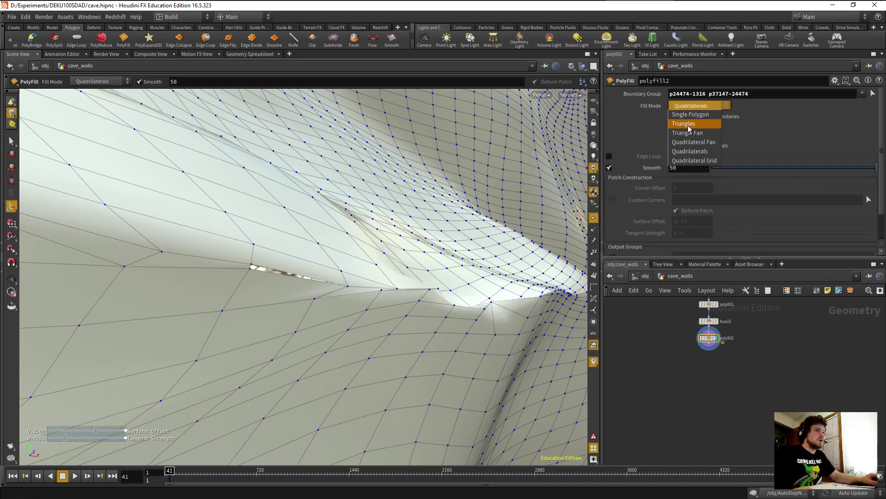
pyautogui.click(687, 125)
# Inspect the filled gap and pick the stray point at the seam for reshaping.
pyautogui.keyDown('alt'); pyautogui.moveTo(384, 288); pyautogui.dragTo(144, 290); pyautogui.keyUp('alt')
pyautogui.press('s')
pyautogui.click(131, 265)
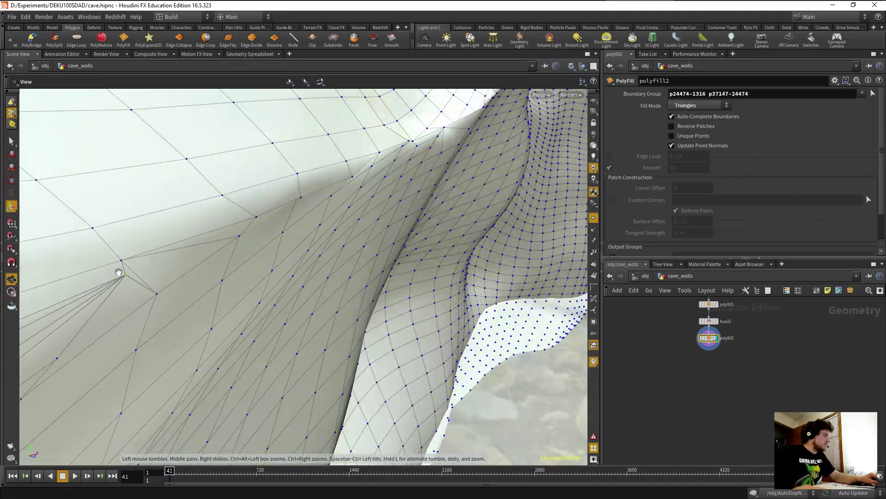
# Create edit3 and drag point 24474 toward the neighbouring wall to close the seam.
pyautogui.click(11, 157)
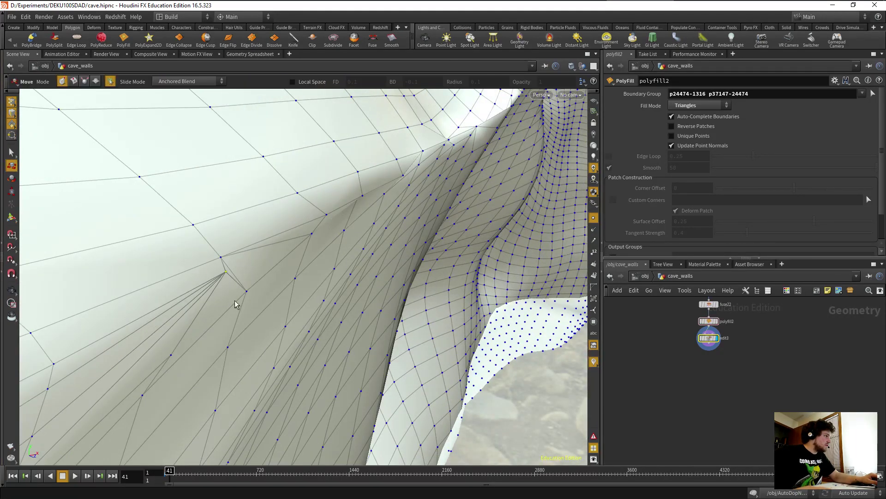
pyautogui.scroll(5, 231, 295)
pyautogui.moveTo(230, 275); pyautogui.dragTo(218, 288)
pyautogui.press('Escape')
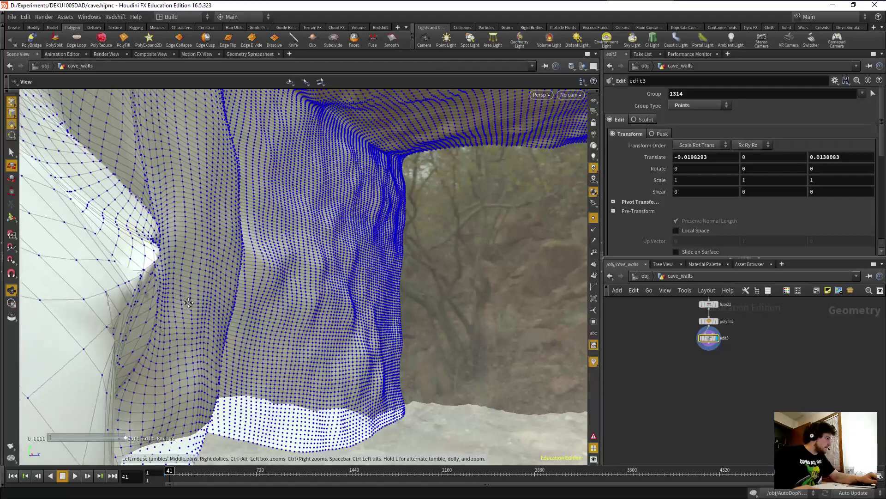
pyautogui.press('t')
pyautogui.moveTo(190, 341); pyautogui.dragTo(208, 345)
pyautogui.keyDown('alt'); pyautogui.moveTo(208, 345); pyautogui.dragTo(300, 357, button='right'); pyautogui.keyUp('alt')
pyautogui.keyDown('alt'); pyautogui.moveTo(300, 357); pyautogui.dragTo(205, 318); pyautogui.keyUp('alt')
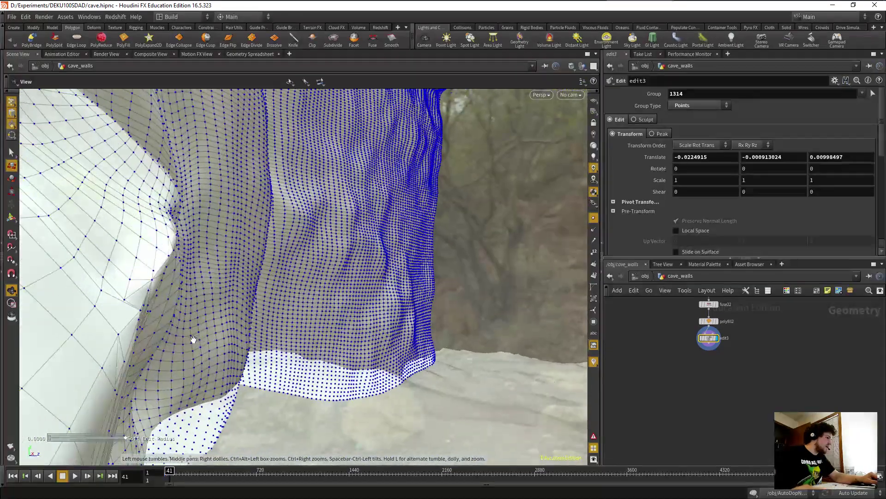
pyautogui.moveTo(174, 285); pyautogui.dragTo(171, 346)
# Select a seam point at the gap's edge and pull it up-left into place.
pyautogui.click(125, 302)
pyautogui.press('Escape')
pyautogui.moveTo(134, 301); pyautogui.dragTo(93, 263)
pyautogui.press('Return')
pyautogui.click(105, 255)
pyautogui.click(116, 250)
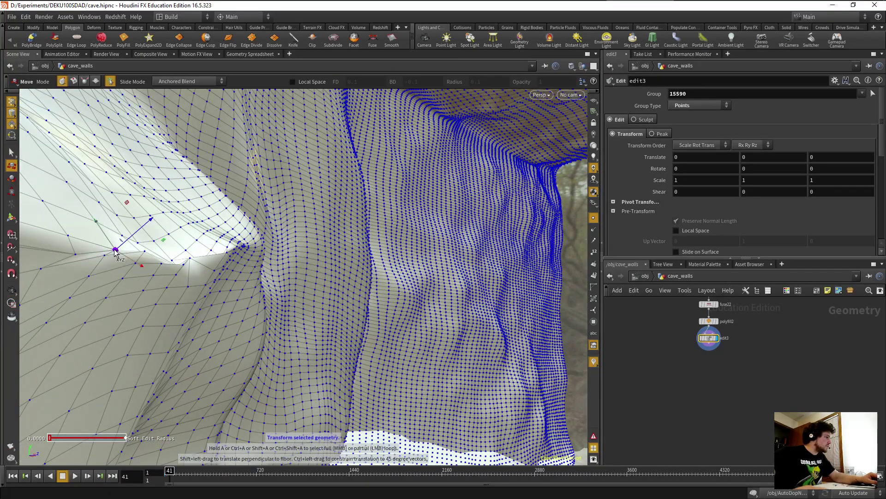
pyautogui.moveTo(140, 267); pyautogui.dragTo(114, 251)
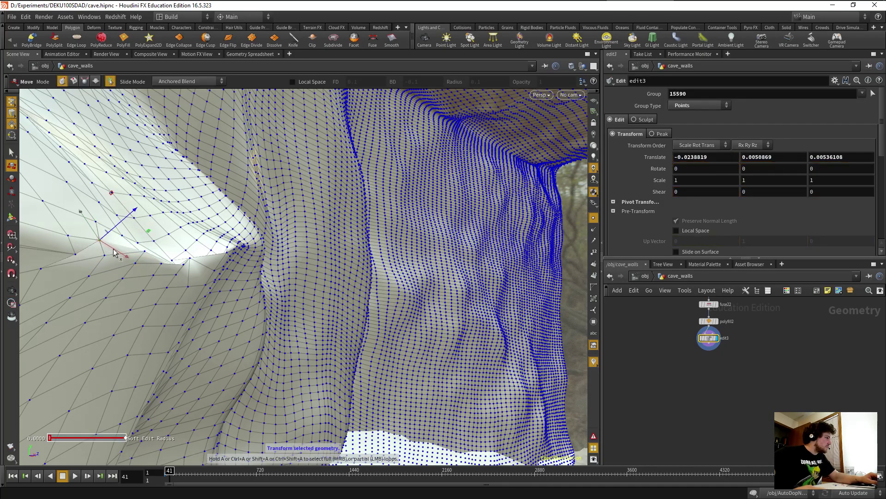
pyautogui.moveTo(85, 226); pyautogui.dragTo(42, 324)
# Select another seam point and pull it back closer to the seam.
pyautogui.press('Escape')
pyautogui.press('Return')
pyautogui.click(153, 328)
pyautogui.press('Escape')
pyautogui.press('Return')
pyautogui.moveTo(112, 331); pyautogui.dragTo(113, 299)
pyautogui.scroll(5, 134, 318)
pyautogui.press('Escape')
pyautogui.press('Return')
# Raise and slide the points around the filled triangles slightly to smooth the seam.
pyautogui.moveTo(159, 267); pyautogui.dragTo(161, 260)
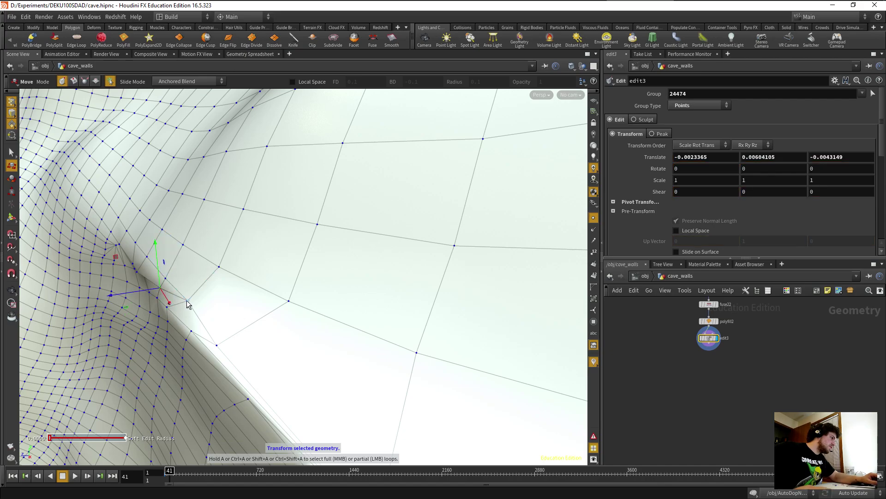
pyautogui.moveTo(174, 247); pyautogui.dragTo(218, 297)
pyautogui.moveTo(178, 276); pyautogui.dragTo(174, 283)
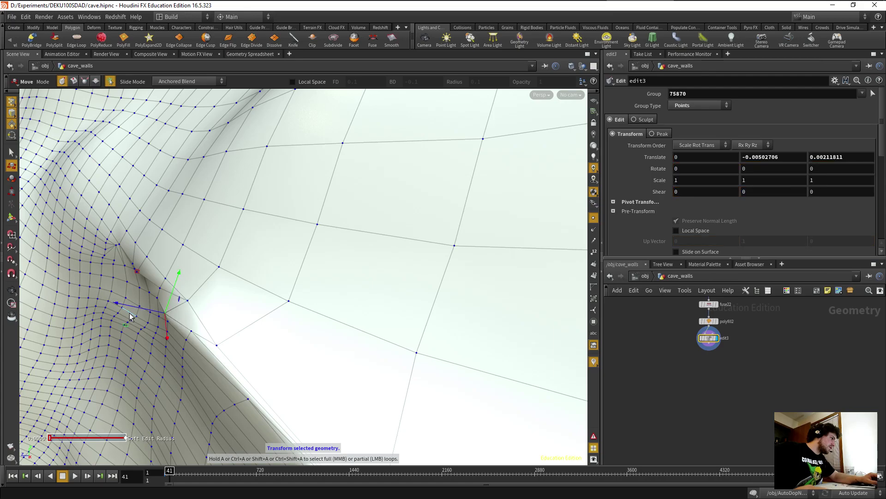
pyautogui.moveTo(132, 308); pyautogui.dragTo(153, 290)
pyautogui.click(148, 285)
pyautogui.moveTo(116, 250); pyautogui.dragTo(125, 265)
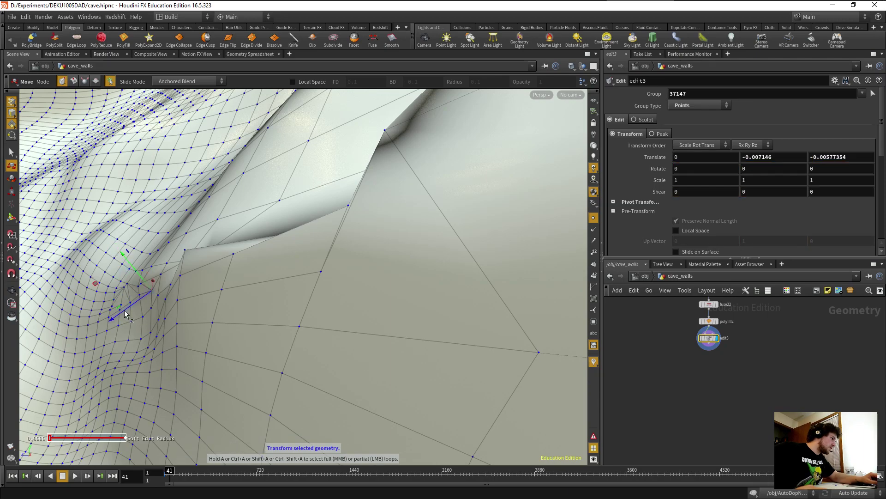
# Select the seam edge, then nudge the fold point and a nearby seam point into place.
pyautogui.keyDown('alt'); pyautogui.moveTo(119, 316); pyautogui.dragTo(143, 301); pyautogui.keyUp('alt')
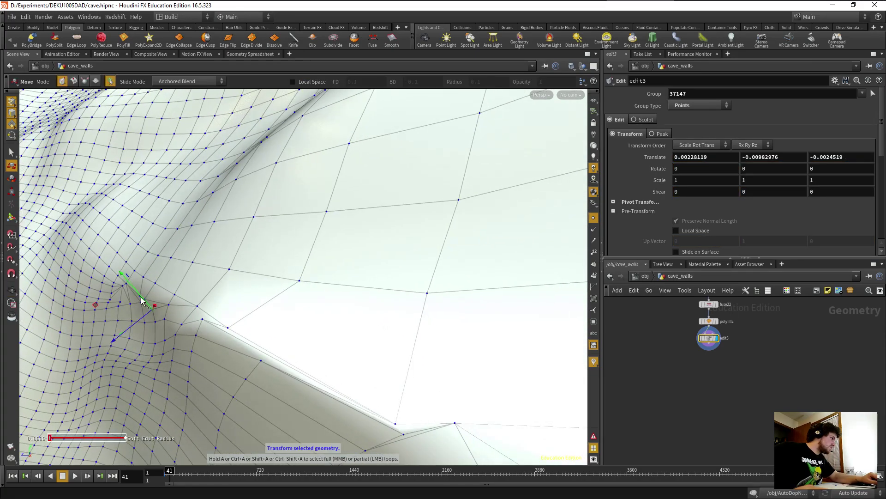
pyautogui.press('3')
pyautogui.click(171, 306)
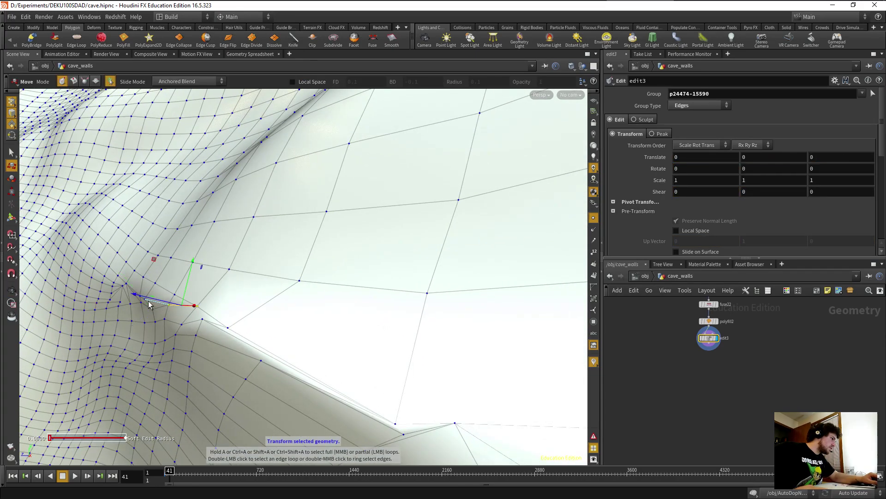
pyautogui.press('2')
pyautogui.press('n')
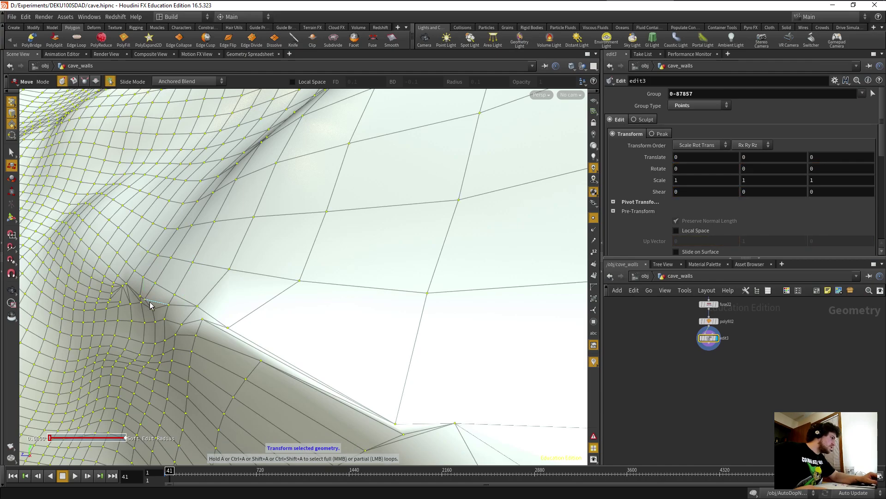
pyautogui.click(143, 300)
pyautogui.moveTo(142, 264); pyautogui.dragTo(143, 260)
pyautogui.moveTo(99, 303); pyautogui.dragTo(100, 303)
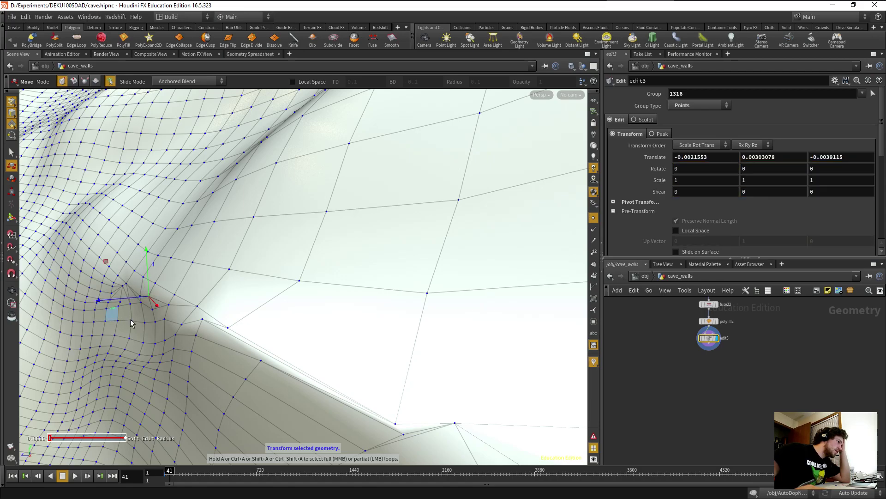
pyautogui.click(202, 319)
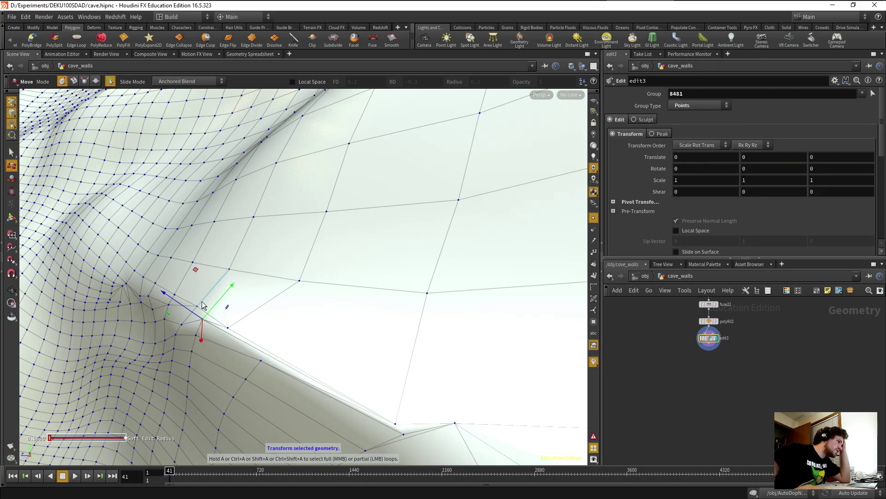
pyautogui.moveTo(205, 305); pyautogui.dragTo(172, 305)
# Orbit closer to the cave wall and pick the spot beside the remaining gap.
pyautogui.press('Escape')
pyautogui.moveTo(273, 386); pyautogui.dragTo(288, 429)
pyautogui.moveTo(263, 358); pyautogui.dragTo(255, 391)
pyautogui.press('Escape')
pyautogui.click(303, 304)
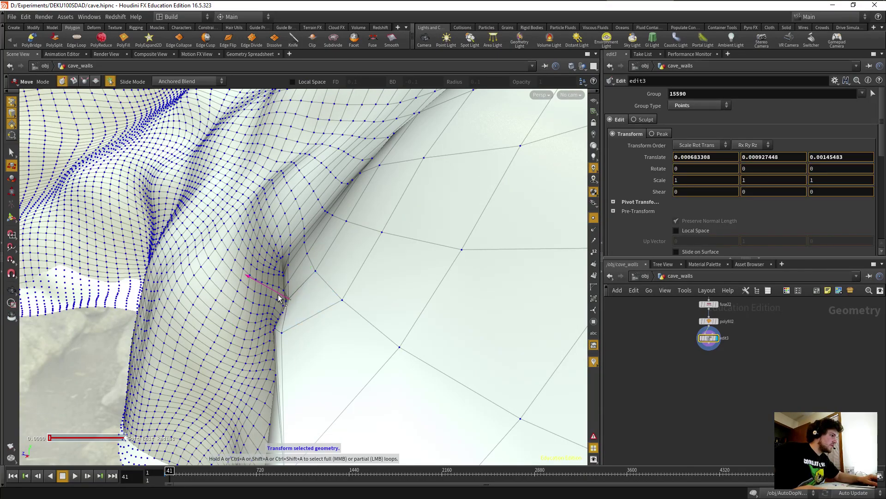
pyautogui.press('Escape')
pyautogui.scroll(5, 273, 321)
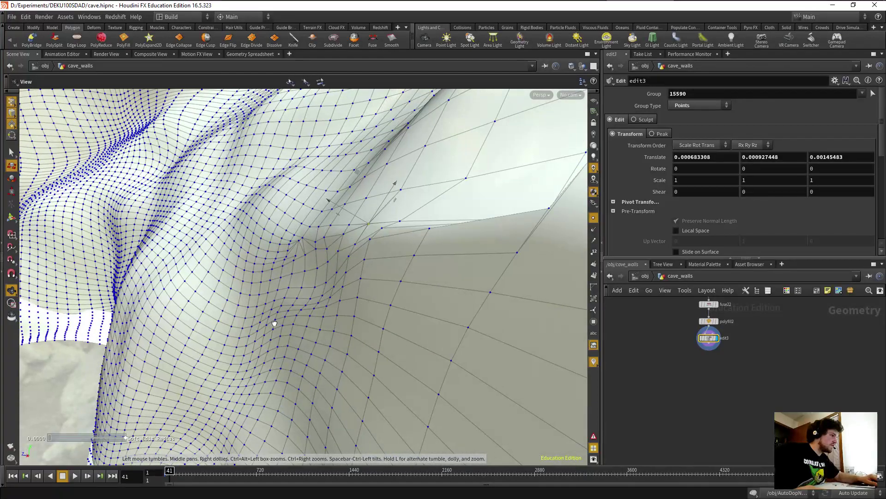
pyautogui.moveTo(277, 323); pyautogui.dragTo(213, 330)
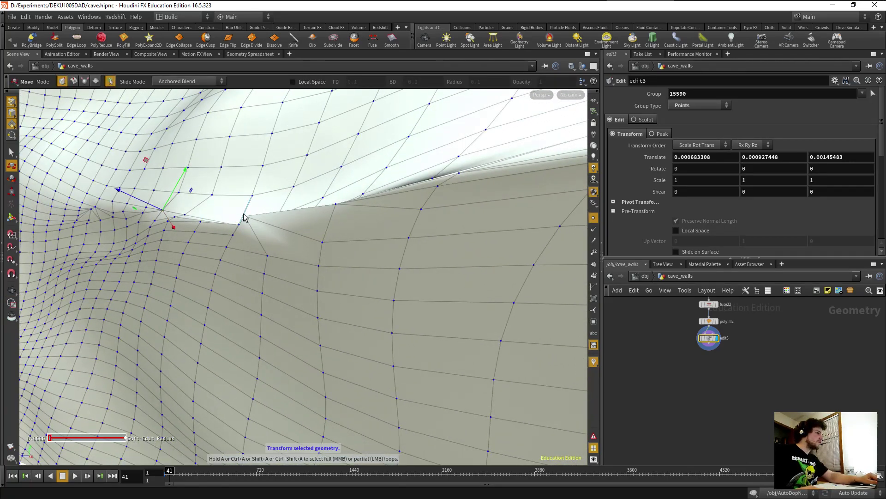
pyautogui.moveTo(310, 252); pyautogui.dragTo(421, 226)
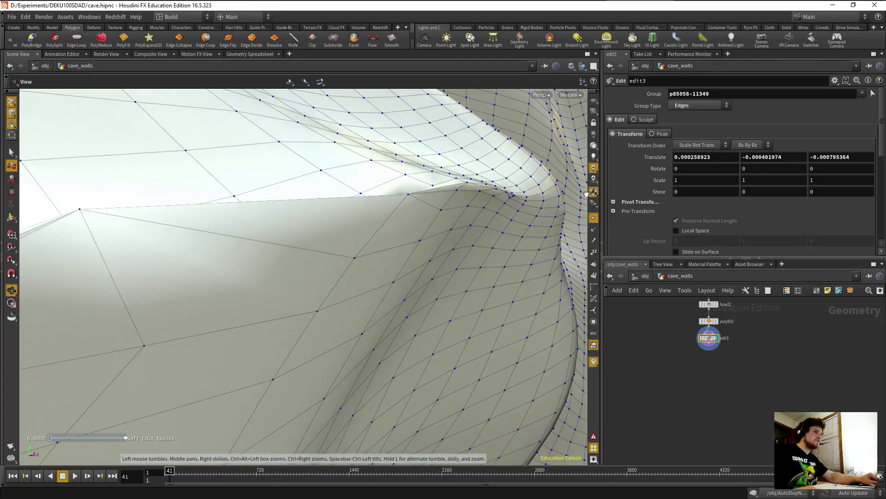
# Pull a seam point down-right toward the seam and shift its neighbour along one axis.
pyautogui.moveTo(275, 255); pyautogui.dragTo(315, 248)
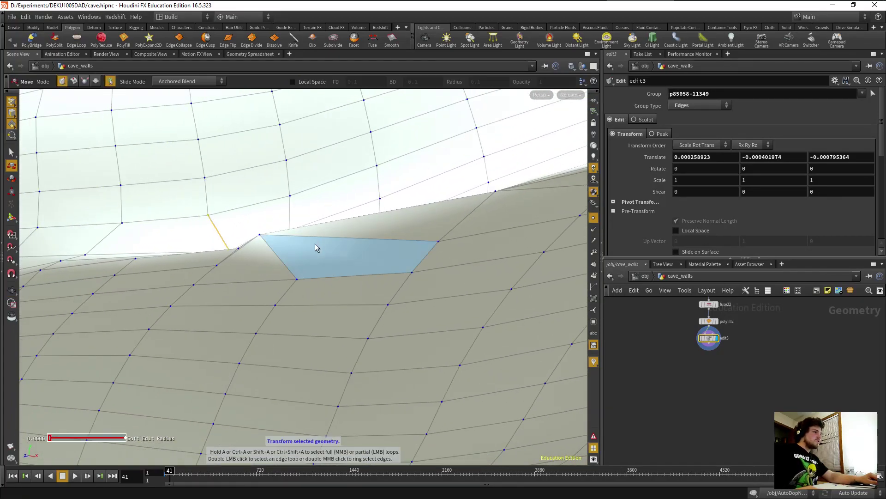
pyautogui.click(259, 234)
pyautogui.moveTo(259, 234); pyautogui.dragTo(237, 213)
pyautogui.moveTo(261, 244); pyautogui.dragTo(226, 341)
pyautogui.press('Return')
pyautogui.click(249, 312)
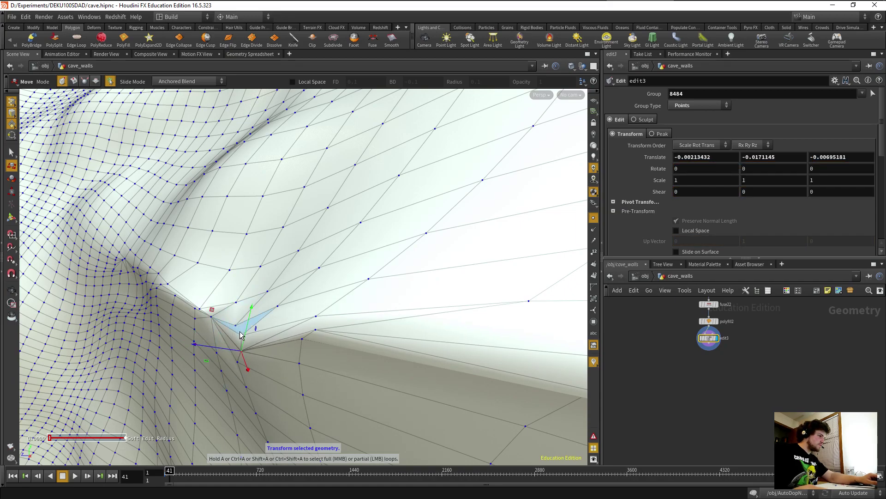
pyautogui.click(242, 336)
pyautogui.moveTo(255, 319); pyautogui.dragTo(259, 347)
# Nudge the point at the gap upward and in depth, then shift another seam point.
pyautogui.click(199, 295)
pyautogui.keyDown('alt'); pyautogui.moveTo(369, 341); pyautogui.dragTo(296, 333); pyautogui.keyUp('alt')
pyautogui.click(298, 329)
pyautogui.moveTo(276, 302); pyautogui.dragTo(490, 337)
pyautogui.press('t')
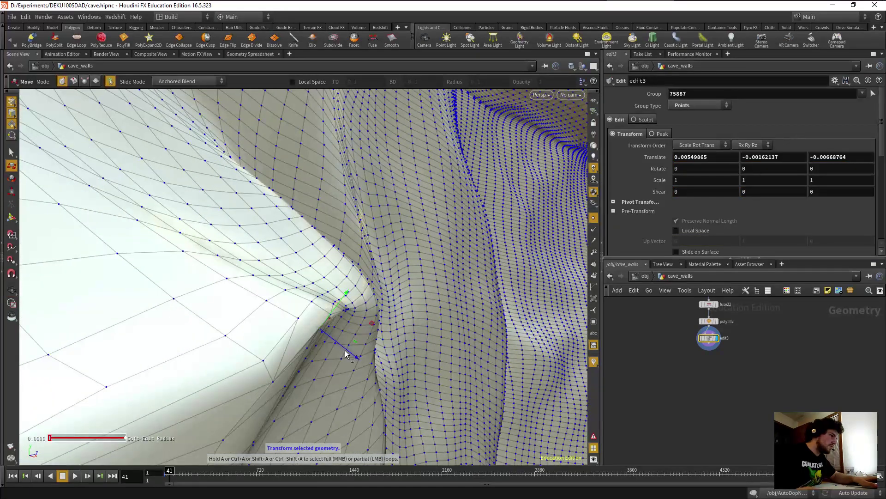
pyautogui.moveTo(353, 356); pyautogui.dragTo(359, 360)
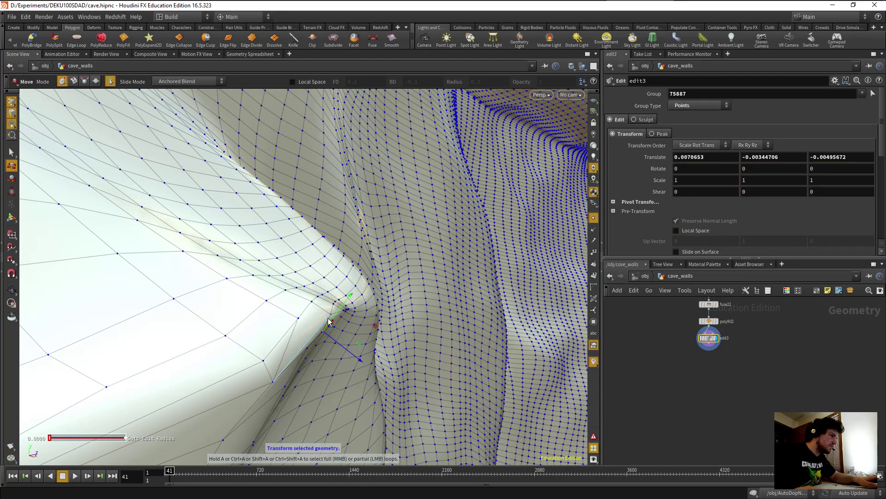
pyautogui.click(330, 316)
pyautogui.keyDown('alt'); pyautogui.moveTo(349, 310); pyautogui.dragTo(254, 390); pyautogui.keyUp('alt')
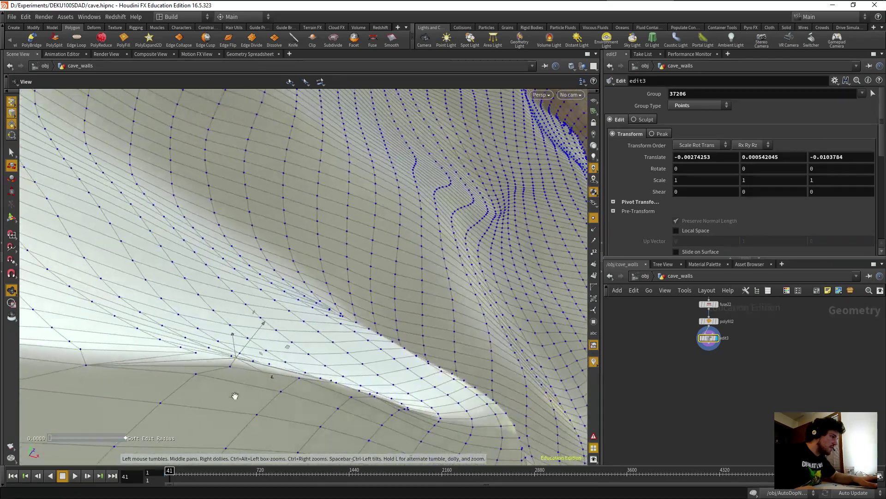
# Drag two adjacent points down into the seam to close the gap, then tumble the view.
pyautogui.click(196, 375)
pyautogui.moveTo(206, 343); pyautogui.dragTo(230, 379)
pyautogui.click(229, 370)
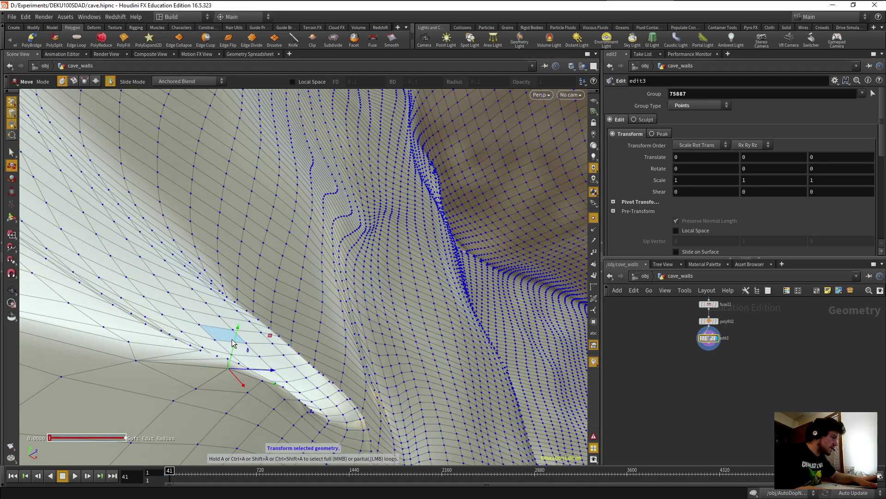
pyautogui.moveTo(233, 341); pyautogui.dragTo(231, 356)
pyautogui.keyDown('alt'); pyautogui.moveTo(218, 390); pyautogui.dragTo(264, 393); pyautogui.keyUp('alt')
pyautogui.keyDown('alt'); pyautogui.moveTo(263, 393); pyautogui.dragTo(104, 416); pyautogui.keyUp('alt')
pyautogui.keyDown('alt'); pyautogui.moveTo(296, 273); pyautogui.dragTo(133, 355, button='right'); pyautogui.keyUp('alt')
pyautogui.keyDown('alt'); pyautogui.moveTo(133, 355); pyautogui.dragTo(351, 333); pyautogui.keyUp('alt')
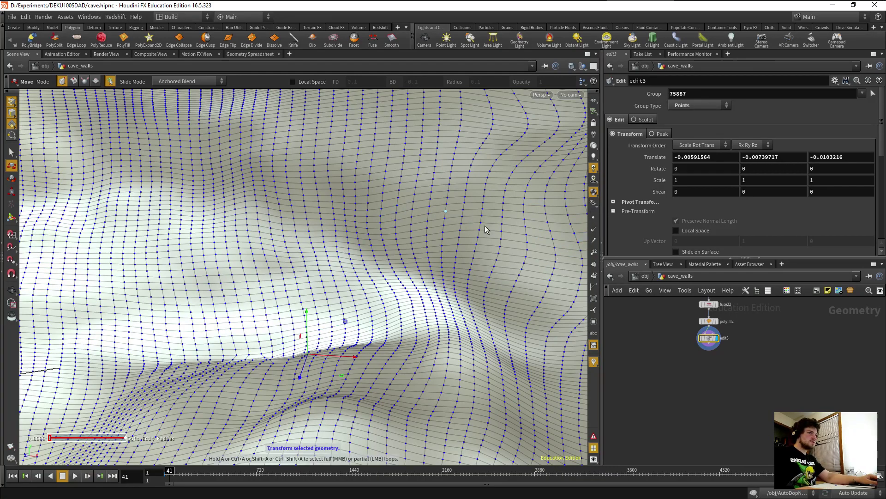
# Go back to /obj, orbit toward the wall seam, and switch to wireframe-on-shaded display.
pyautogui.click(645, 276)
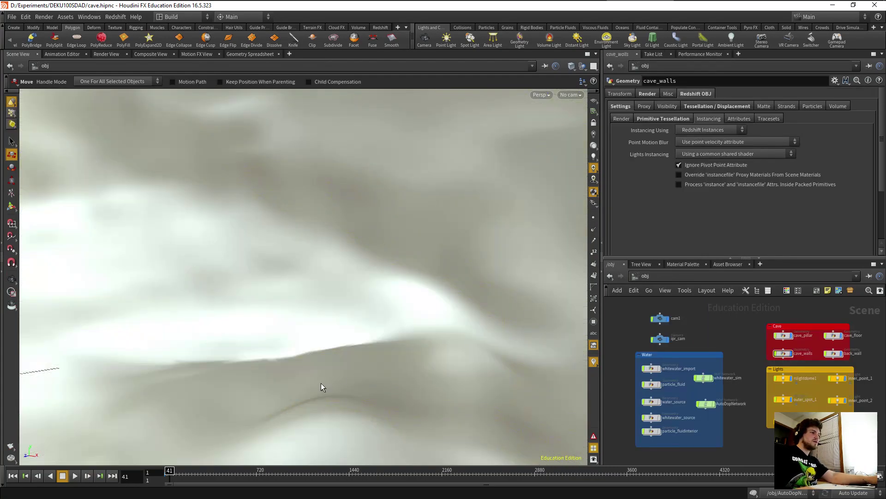
pyautogui.moveTo(320, 397); pyautogui.dragTo(293, 387)
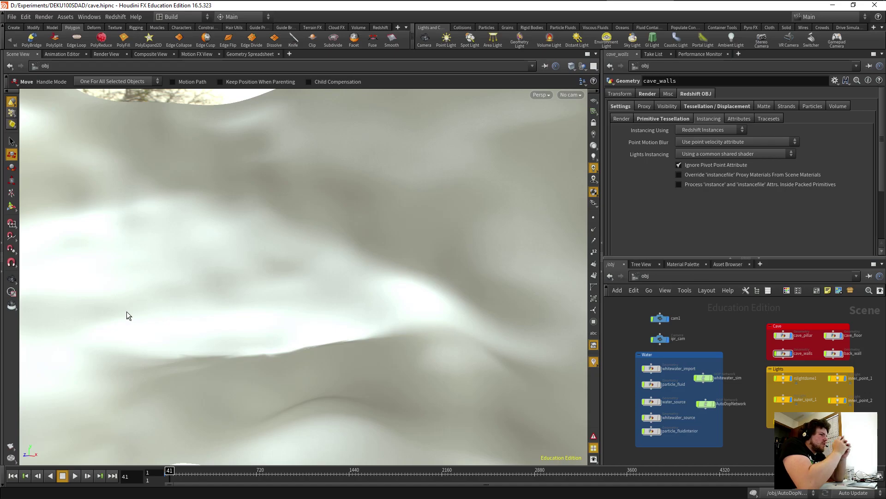
pyautogui.press('Escape')
pyautogui.moveTo(190, 309); pyautogui.dragTo(272, 398)
pyautogui.press('Escape')
pyautogui.moveTo(306, 290); pyautogui.dragTo(293, 232)
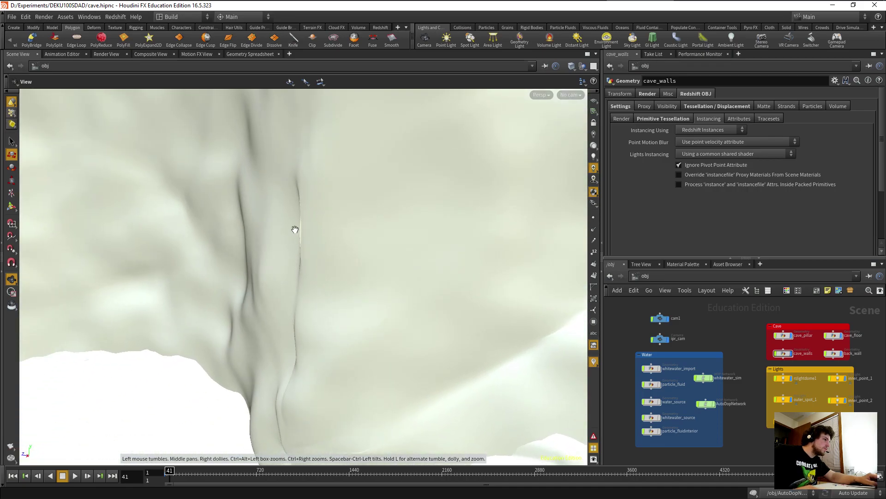
pyautogui.moveTo(294, 301); pyautogui.dragTo(304, 291)
pyautogui.hotkey('shift', 'w')
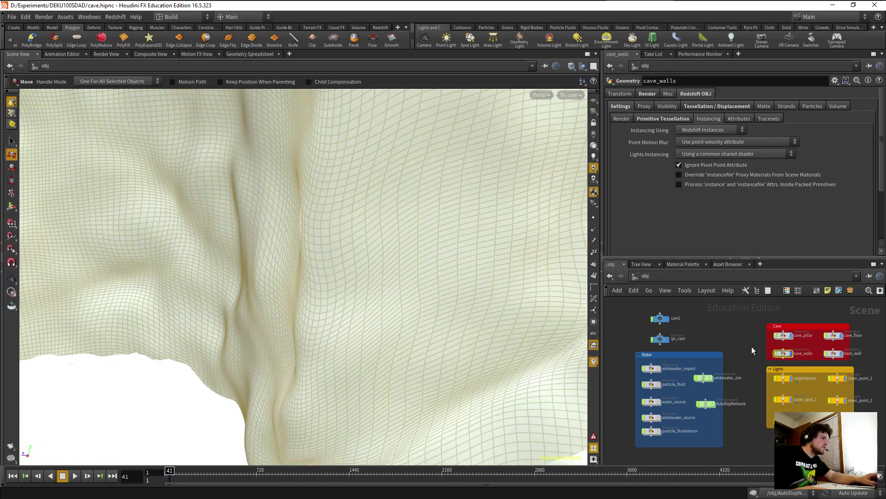
# Enter the cave_walls network and zoom in close on the dense wall seam.
pyautogui.doubleClick(784, 354)
pyautogui.moveTo(307, 290); pyautogui.dragTo(325, 262)
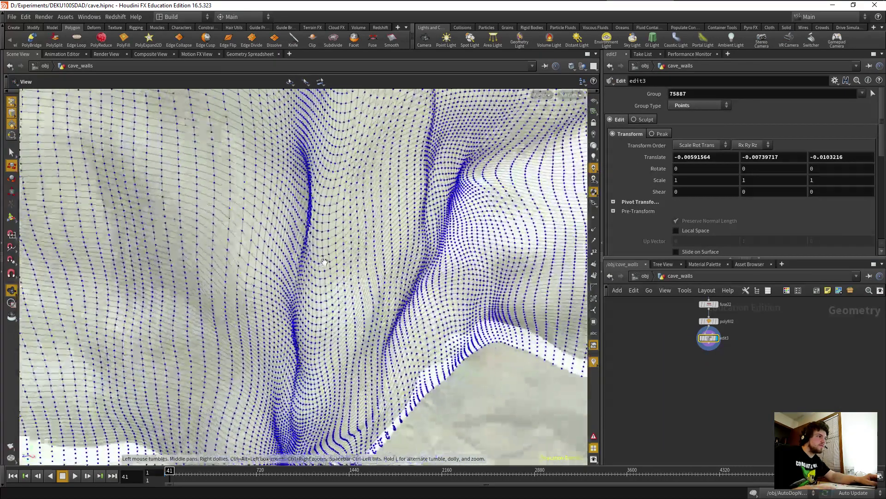
pyautogui.scroll(10, 325, 262)
pyautogui.moveTo(267, 276); pyautogui.dragTo(332, 276)
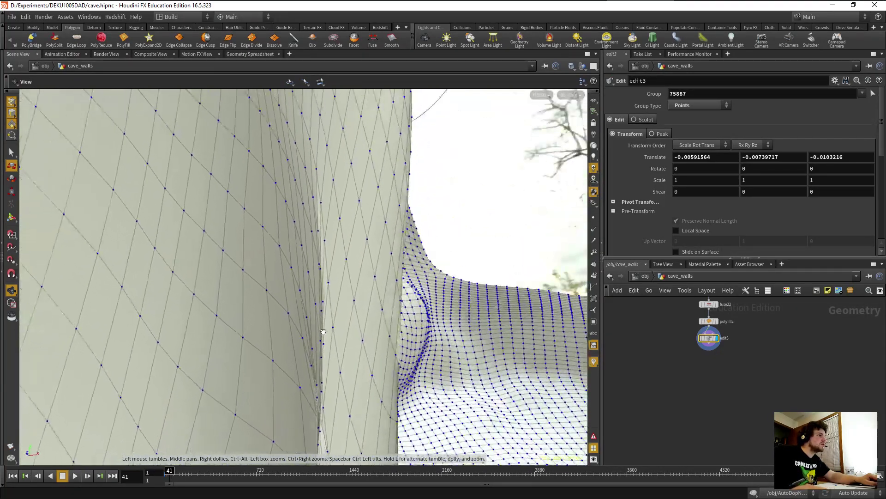
pyautogui.moveTo(357, 372); pyautogui.dragTo(270, 340)
pyautogui.moveTo(213, 322); pyautogui.dragTo(195, 360)
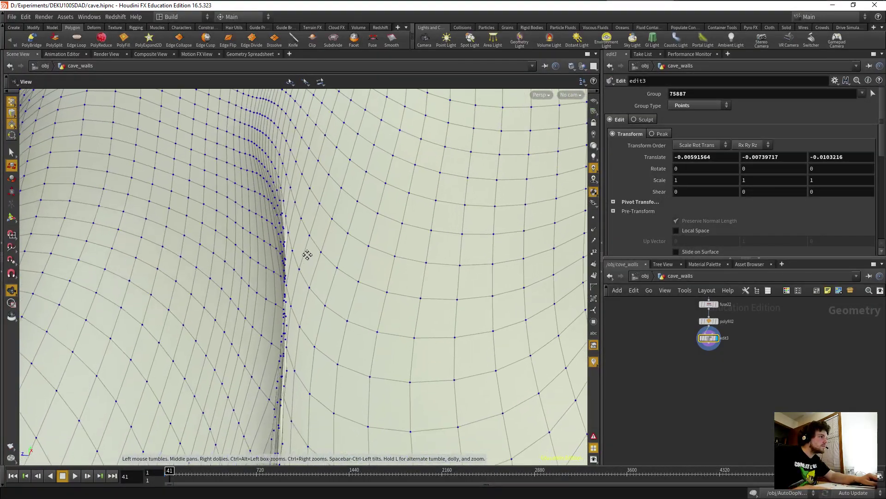
pyautogui.moveTo(332, 250); pyautogui.dragTo(287, 277)
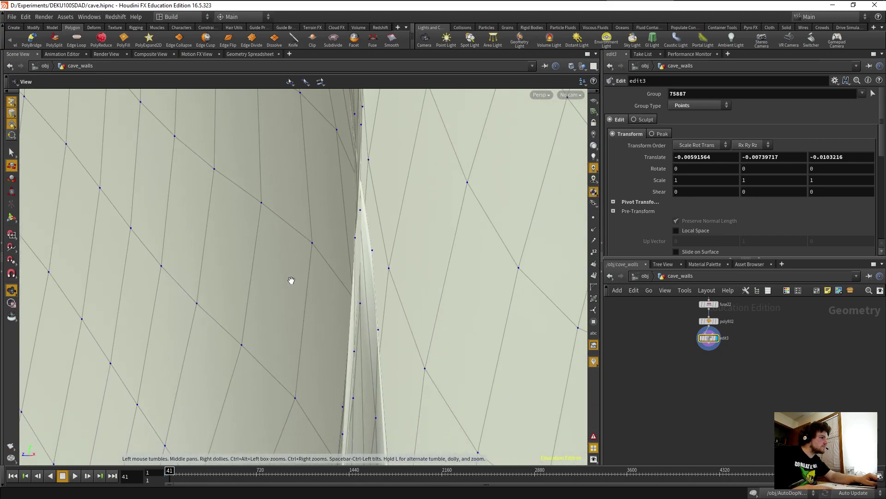
# Select two seam points and add fuse23 after edit3 on them.
pyautogui.press('t')
pyautogui.click(372, 251)
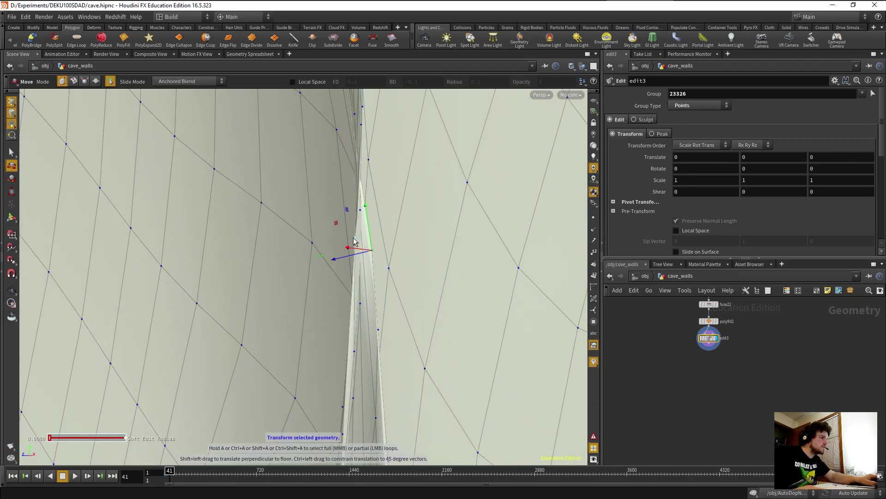
pyautogui.keyDown('shift'); pyautogui.click(357, 240); pyautogui.keyUp('shift')
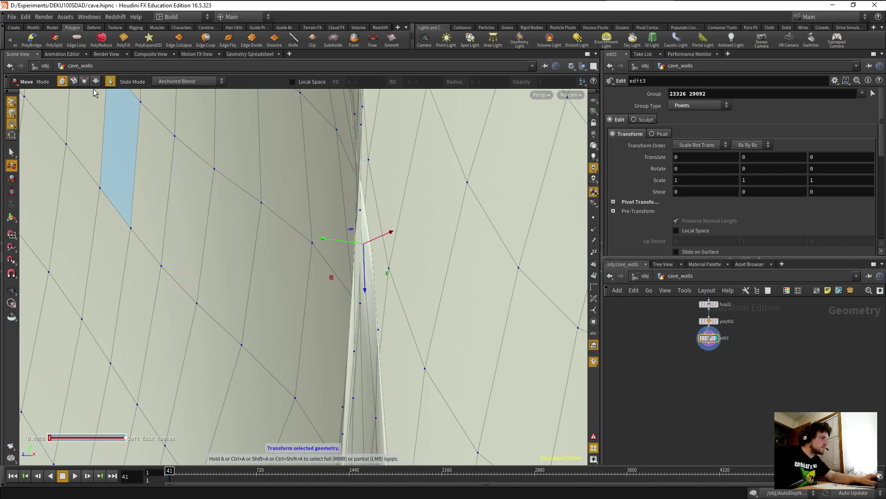
pyautogui.press('s')
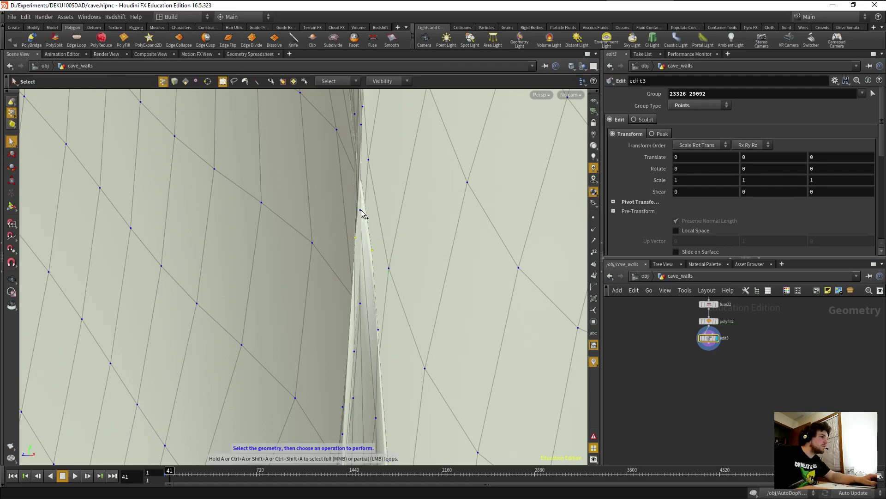
pyautogui.keyDown('alt'); pyautogui.moveTo(349, 242); pyautogui.dragTo(378, 283); pyautogui.keyUp('alt')
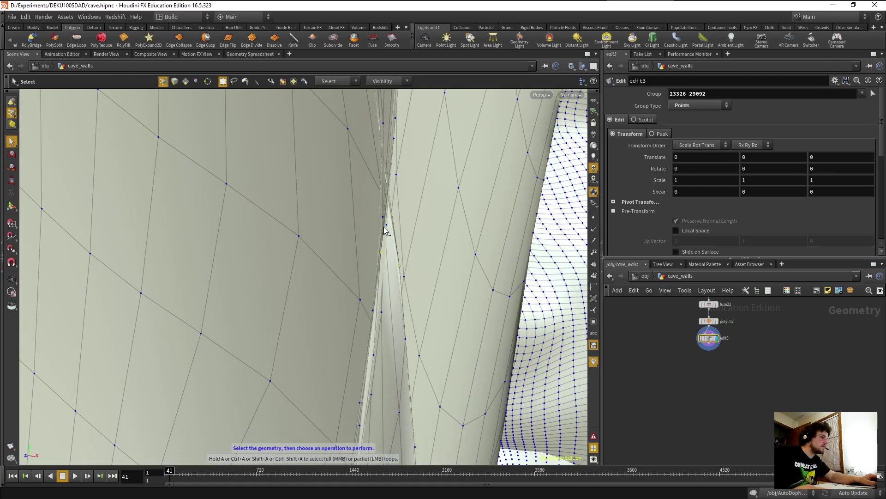
pyautogui.keyDown('alt'); pyautogui.moveTo(384, 216); pyautogui.dragTo(365, 234); pyautogui.keyUp('alt')
pyautogui.click(382, 43)
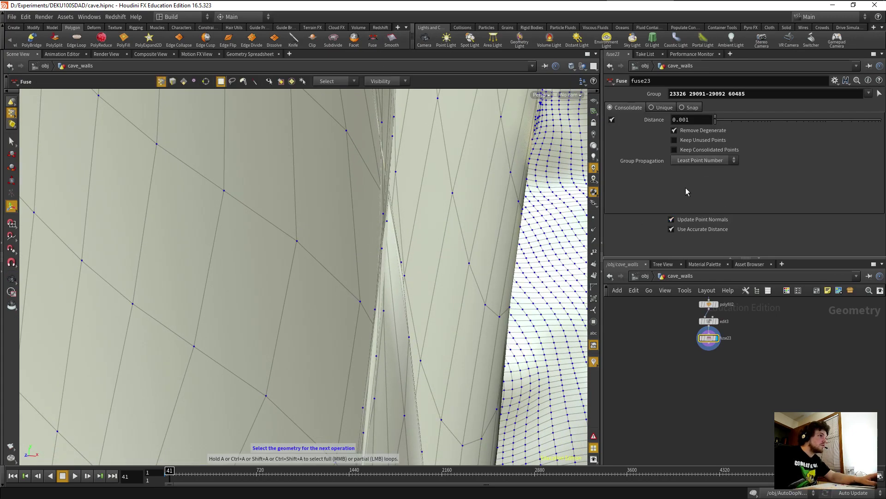
# Raise fuse23's Distance to merge the seam points and inspect the result.
pyautogui.moveTo(715, 120); pyautogui.dragTo(821, 128)
pyautogui.press('Escape')
pyautogui.moveTo(479, 213); pyautogui.dragTo(412, 222)
pyautogui.press('Return')
pyautogui.press('Escape')
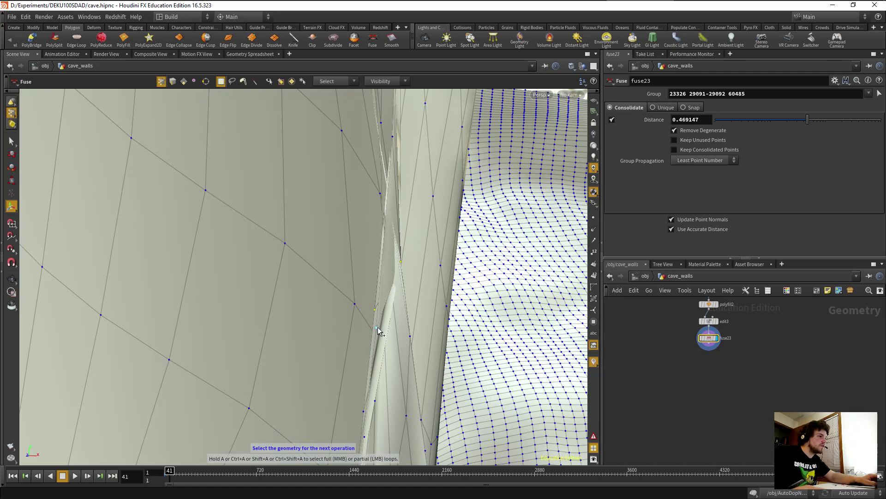
# Chain fuse24 and fuse25 on the selected points, raising each Distance.
pyautogui.click(372, 40)
pyautogui.moveTo(736, 121); pyautogui.dragTo(789, 129)
pyautogui.press('Escape')
pyautogui.moveTo(405, 267); pyautogui.dragTo(389, 336)
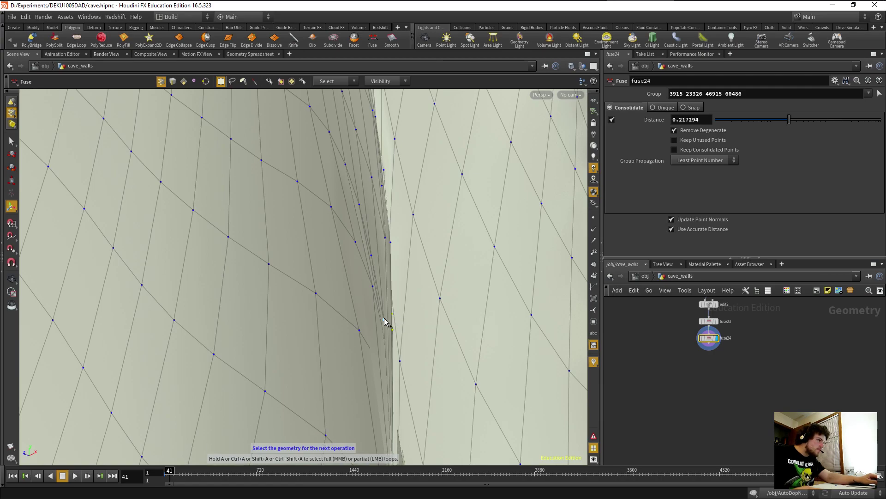
pyautogui.click(371, 41)
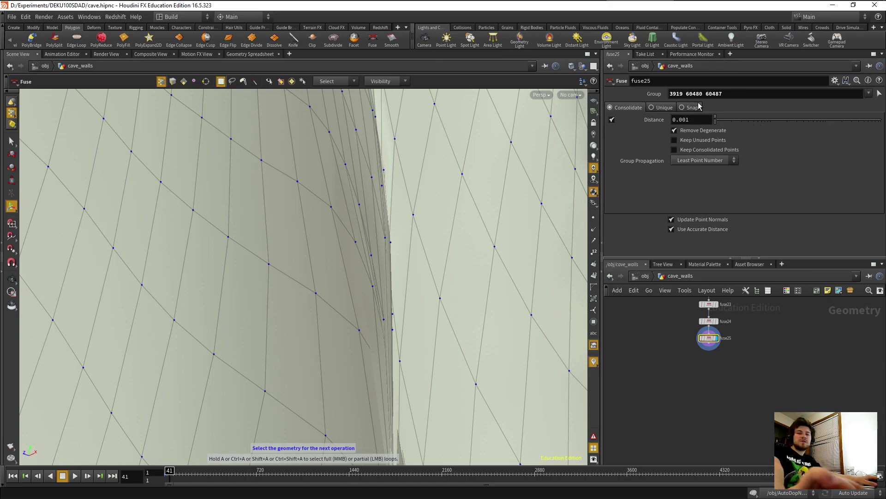
pyautogui.moveTo(719, 121); pyautogui.dragTo(736, 123)
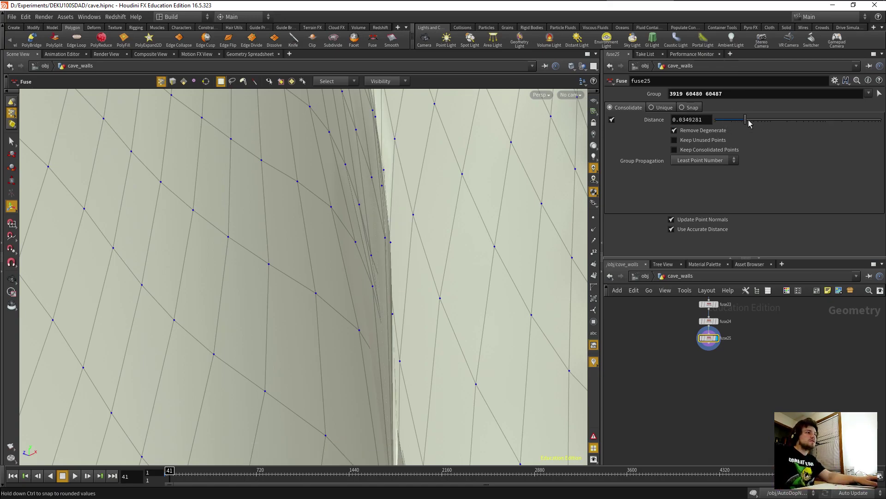
pyautogui.moveTo(423, 284)
pyautogui.keyDown('alt'); pyautogui.mouseDown()
pyautogui.moveTo(437, 291)
pyautogui.moveTo(427, 295)
pyautogui.moveTo(415, 277)
pyautogui.mouseUp(); pyautogui.keyUp('alt')
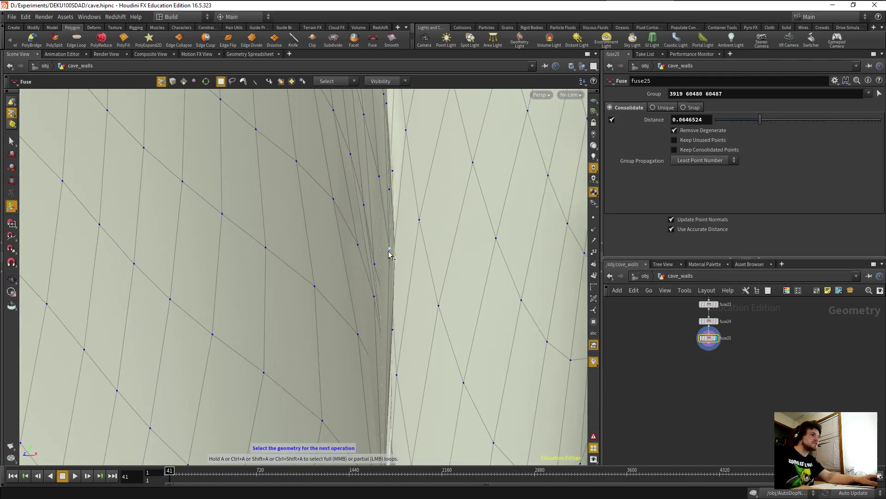
# Add fuse26, then fuse27 merging points 29087 and 40399 at distance 0.614187.
pyautogui.click(371, 43)
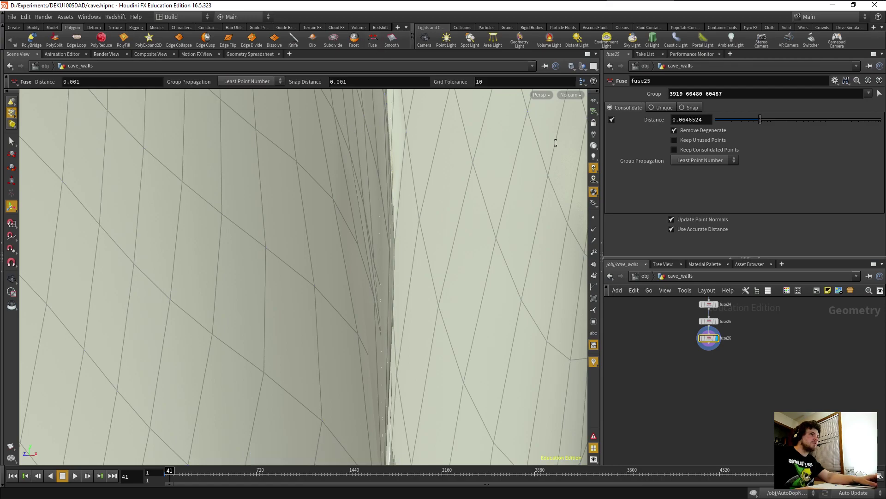
pyautogui.moveTo(717, 115); pyautogui.dragTo(776, 120)
pyautogui.press('Escape')
pyautogui.moveTo(467, 251); pyautogui.dragTo(392, 270)
pyautogui.press('Return')
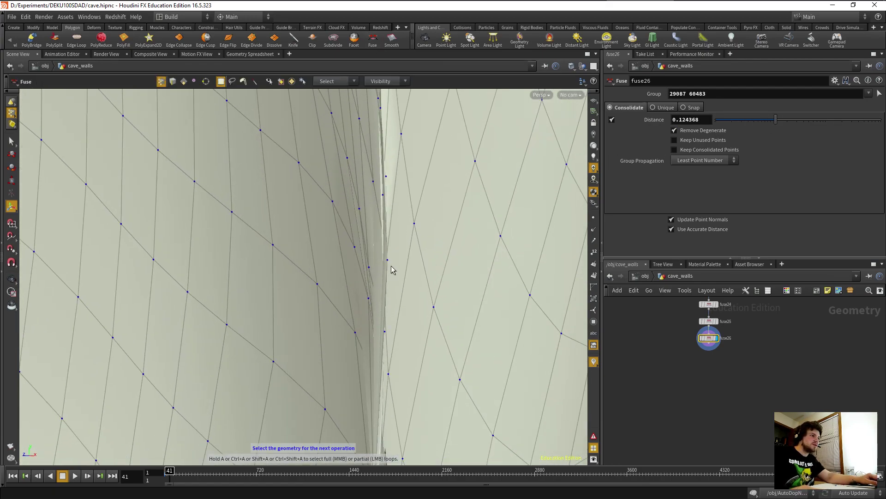
pyautogui.click(369, 268)
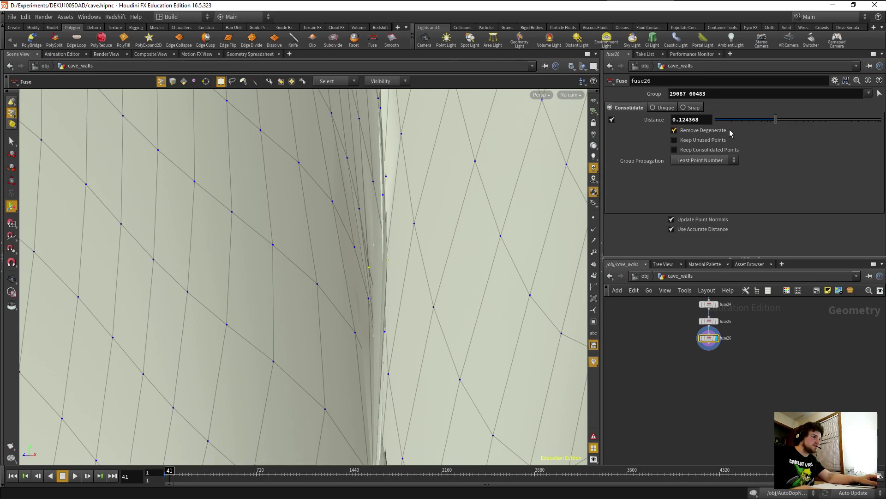
pyautogui.click(373, 41)
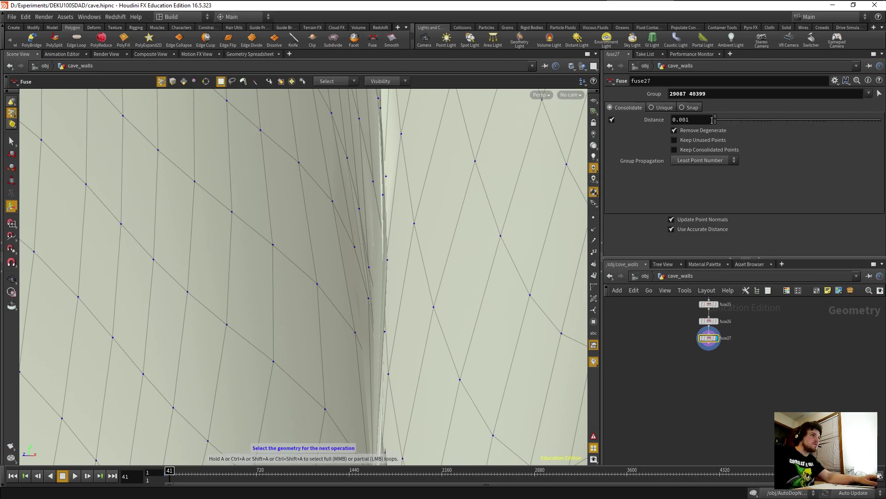
pyautogui.moveTo(716, 119); pyautogui.dragTo(750, 120)
pyautogui.moveTo(813, 126); pyautogui.dragTo(817, 126)
pyautogui.moveTo(441, 295); pyautogui.dragTo(501, 215)
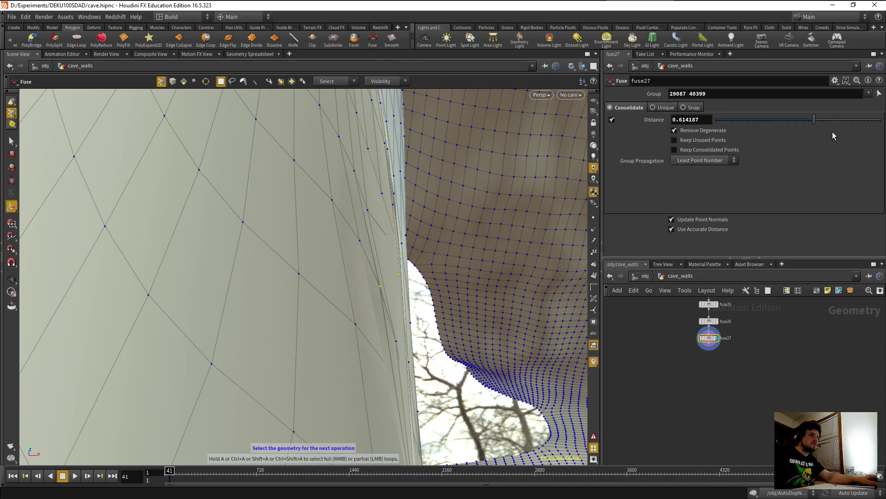
# Add fuse28 below fuse27 with Distance 1.13687 and orbit around the wall crevice.
pyautogui.click(373, 40)
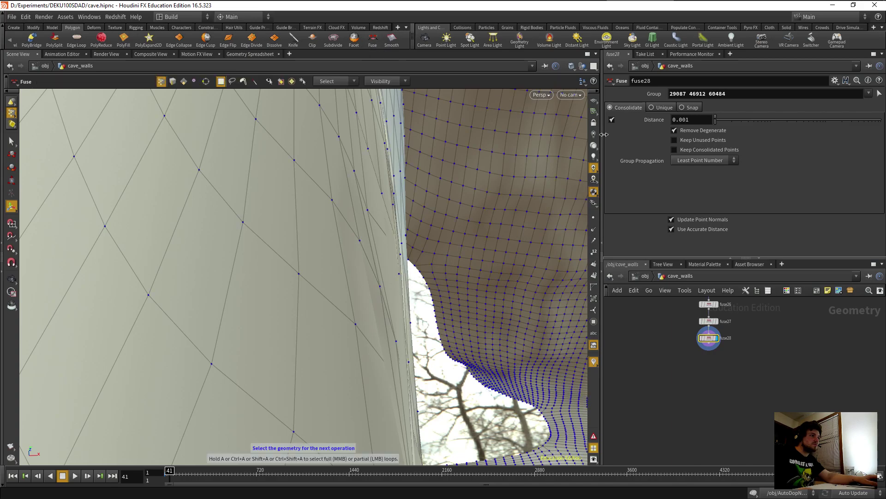
pyautogui.moveTo(717, 120); pyautogui.dragTo(827, 130)
pyautogui.press('space')
pyautogui.moveTo(459, 243); pyautogui.dragTo(182, 378)
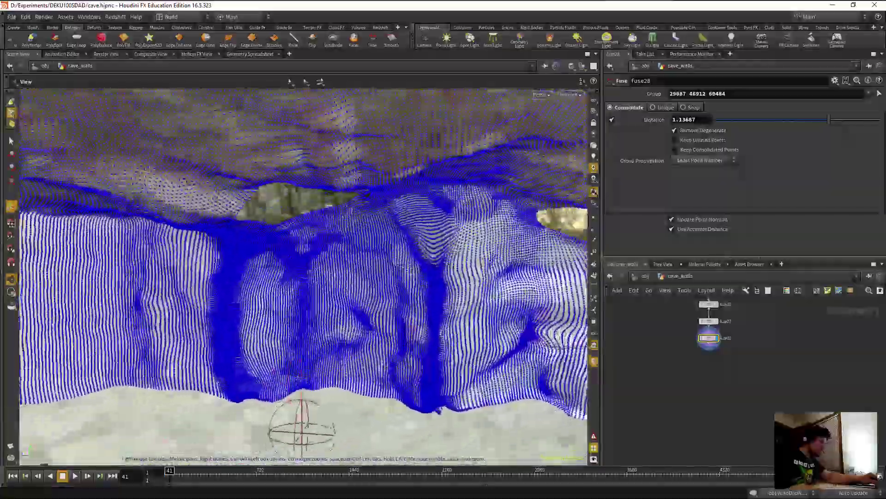
pyautogui.moveTo(379, 327); pyautogui.dragTo(478, 318, button='middle')
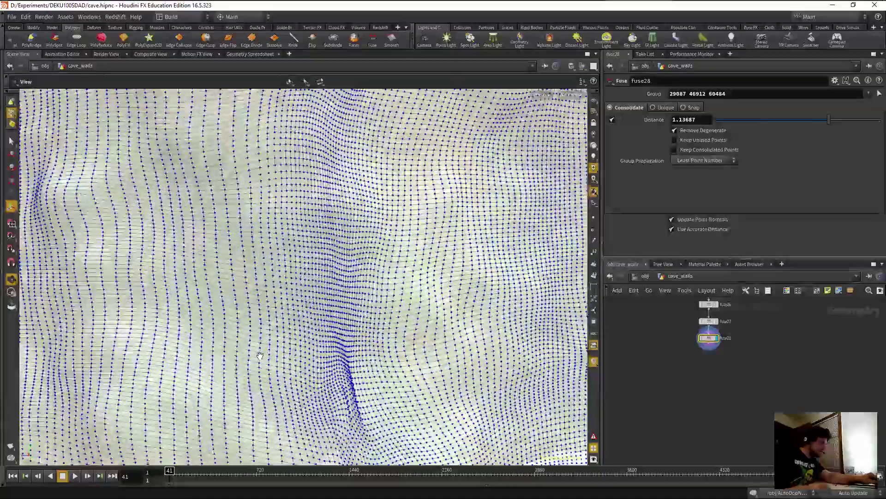
pyautogui.moveTo(260, 356); pyautogui.dragTo(284, 396, button='right')
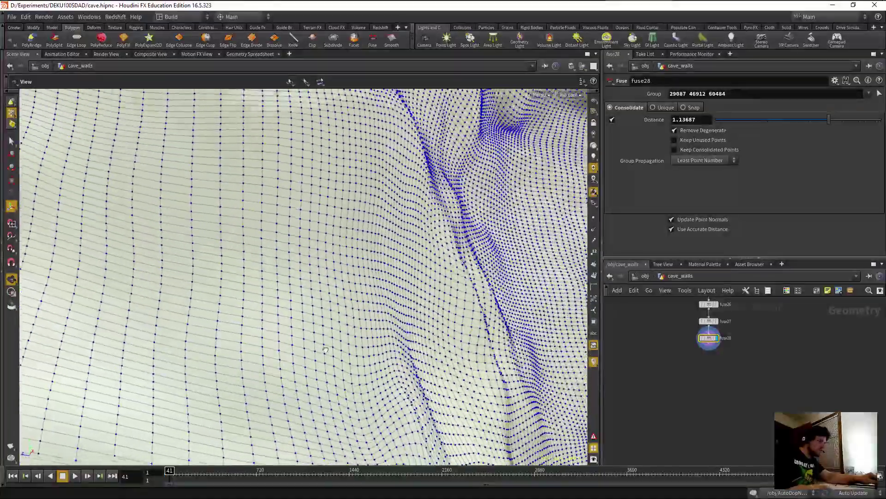
pyautogui.moveTo(321, 339); pyautogui.dragTo(287, 326)
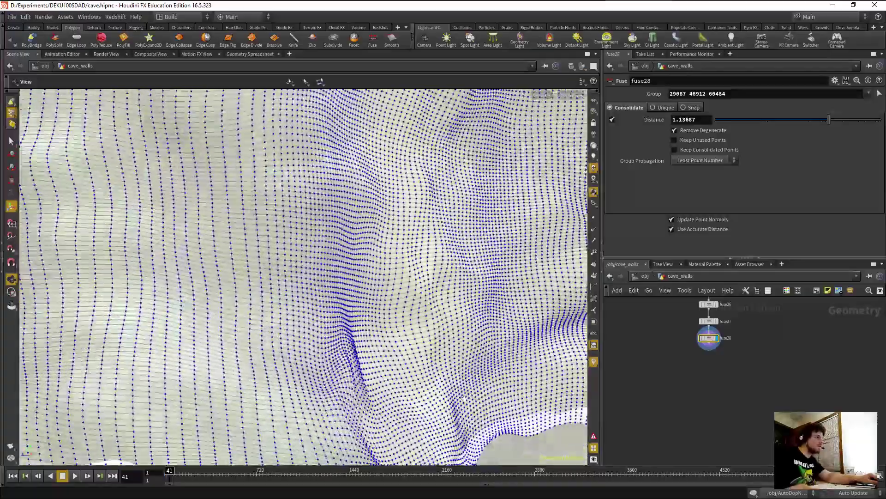
pyautogui.moveTo(464, 396); pyautogui.dragTo(402, 224)
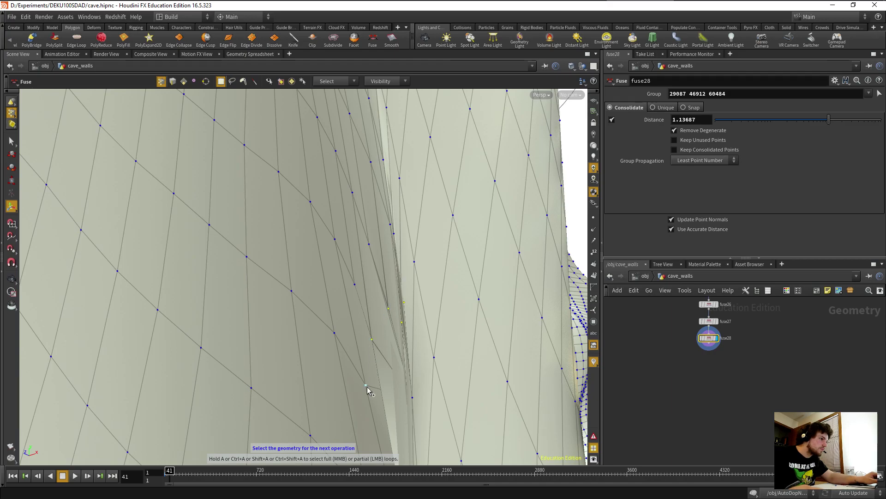
# Orbit to a new angle and add two more seam points to the selection.
pyautogui.press('space')
pyautogui.moveTo(413, 400); pyautogui.dragTo(398, 230)
pyautogui.press('space')
pyautogui.moveTo(355, 277); pyautogui.dragTo(379, 184)
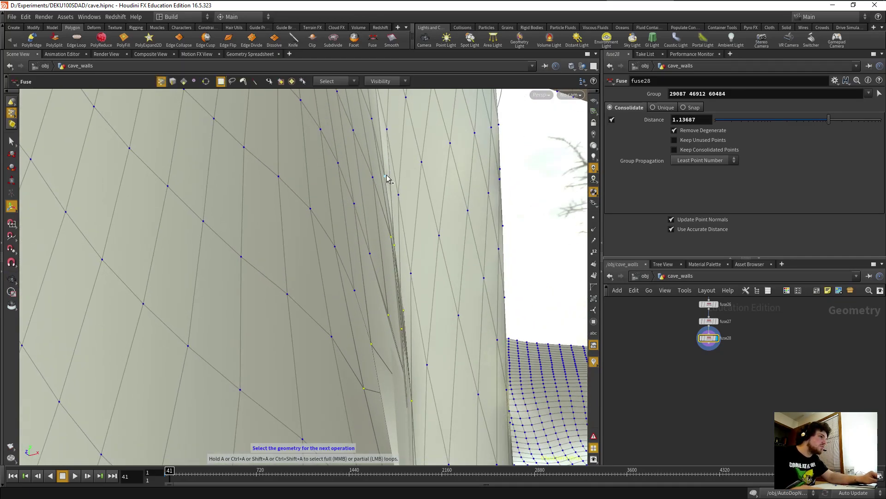
pyautogui.keyDown('shift'); pyautogui.click(390, 177); pyautogui.keyUp('shift')
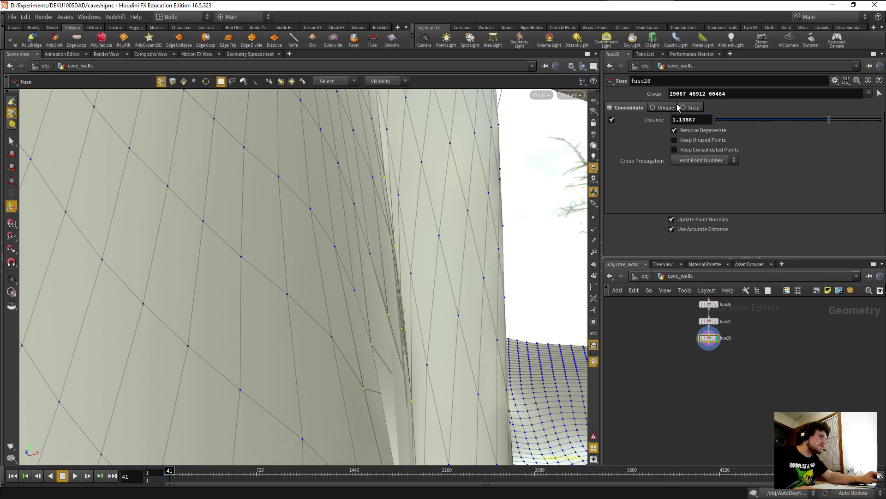
pyautogui.keyDown('shift'); pyautogui.click(384, 131); pyautogui.keyUp('shift')
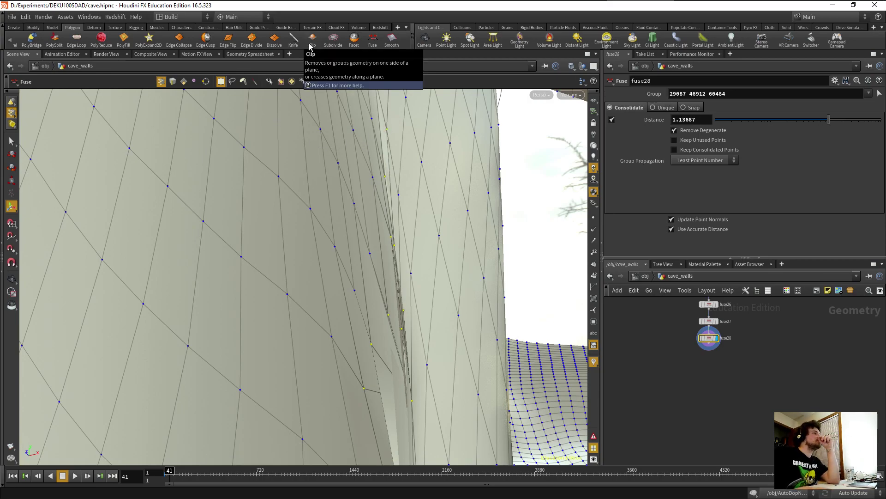
pyautogui.click(10, 18)
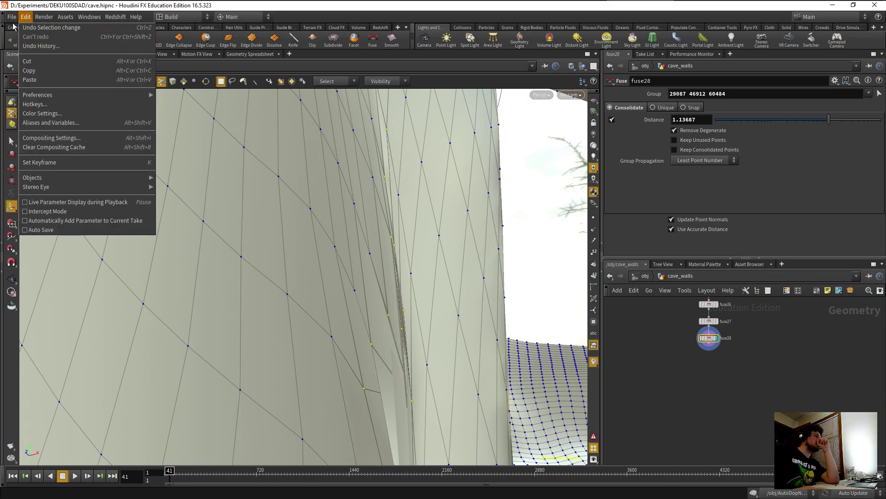
# Save cave.hipnc, then add fuse29 on the selected seam points with a raised Distance.
pyautogui.click(20, 62)
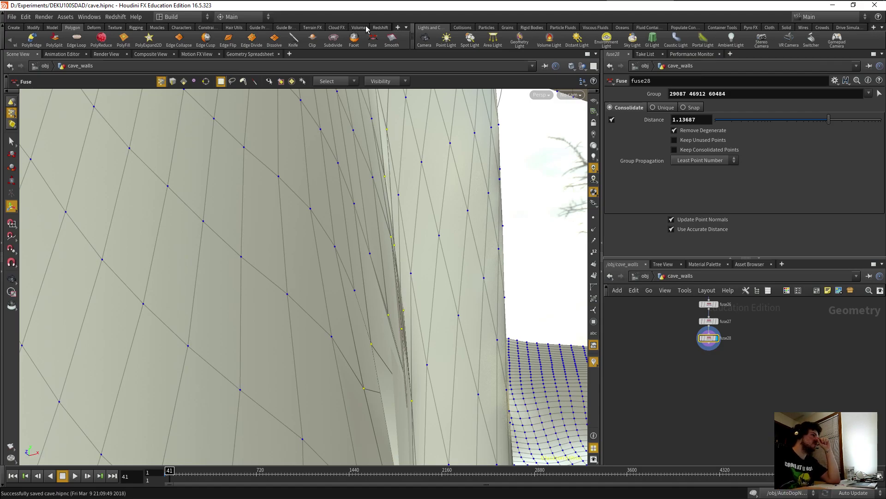
pyautogui.click(372, 41)
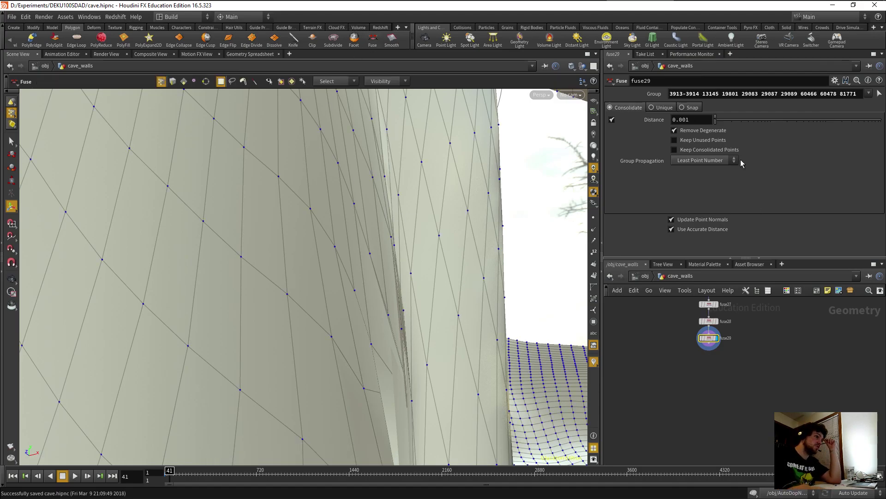
pyautogui.moveTo(718, 123); pyautogui.dragTo(795, 129)
pyautogui.press('Escape')
pyautogui.moveTo(352, 320); pyautogui.dragTo(360, 295)
pyautogui.press('Return')
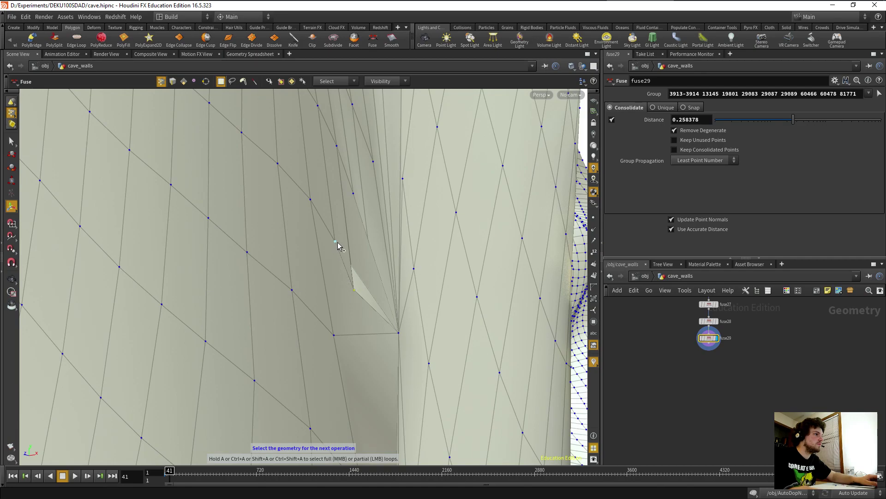
# Add fuse30 for the two selected points at distance 0.182742 to close the sliver.
pyautogui.click(372, 40)
pyautogui.press('s')
pyautogui.moveTo(714, 121); pyautogui.dragTo(785, 121)
pyautogui.moveTo(381, 228); pyautogui.dragTo(314, 253)
pyautogui.press('s')
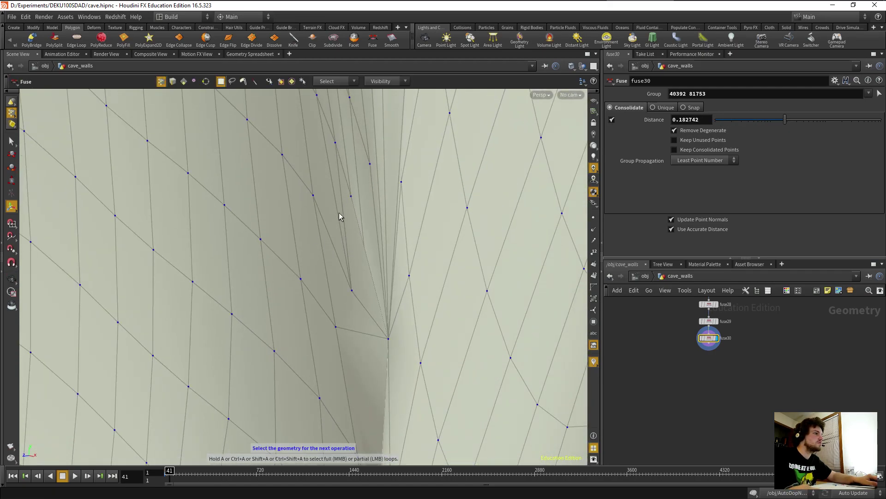
pyautogui.press('Escape')
pyautogui.moveTo(317, 243); pyautogui.dragTo(257, 241)
pyautogui.press('s')
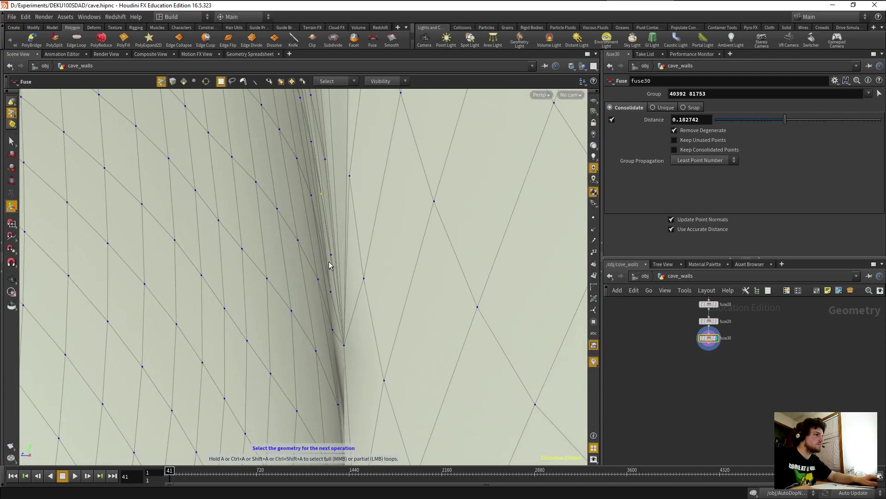
# Add fuse31 welding points 10282 and 81761 at distance 0.289998, then open File Explorer.
pyautogui.click(372, 40)
pyautogui.moveTo(715, 119); pyautogui.dragTo(797, 123)
pyautogui.press('Escape')
pyautogui.moveTo(394, 279); pyautogui.dragTo(291, 218)
pyautogui.press('Return')
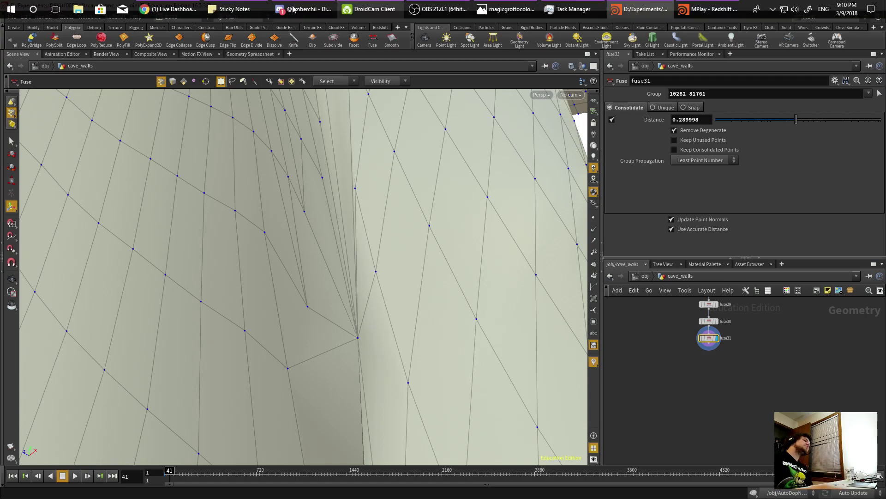
pyautogui.click(83, 7)
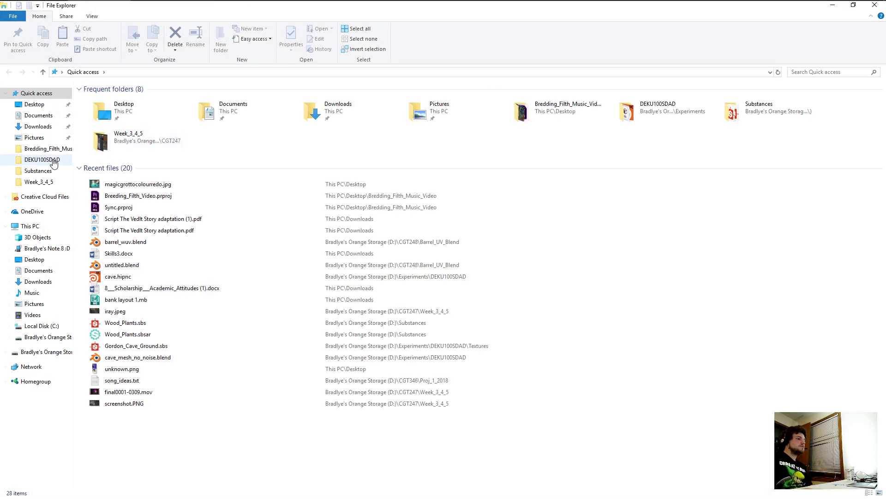
# Go to the DEKU100SDAD folder and launch cave_mesh_no_noise.blend in Blender 2.79.
pyautogui.click(53, 160)
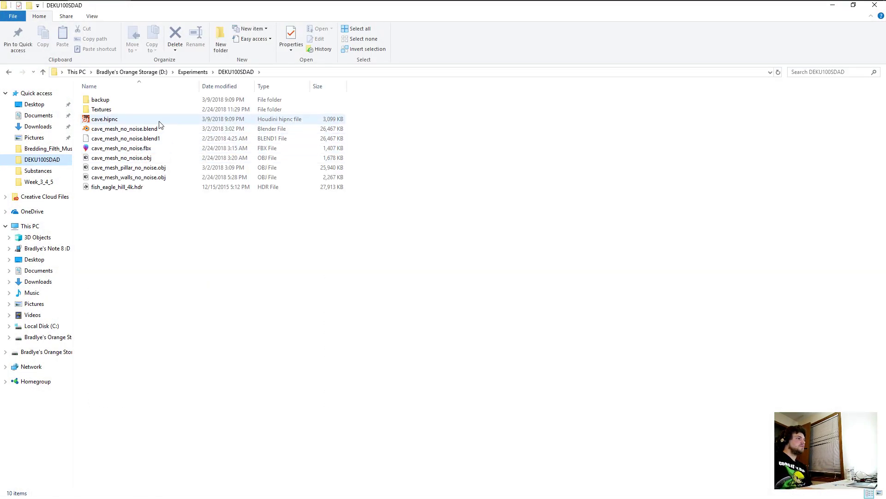
pyautogui.click(147, 131)
pyautogui.doubleClick(146, 133)
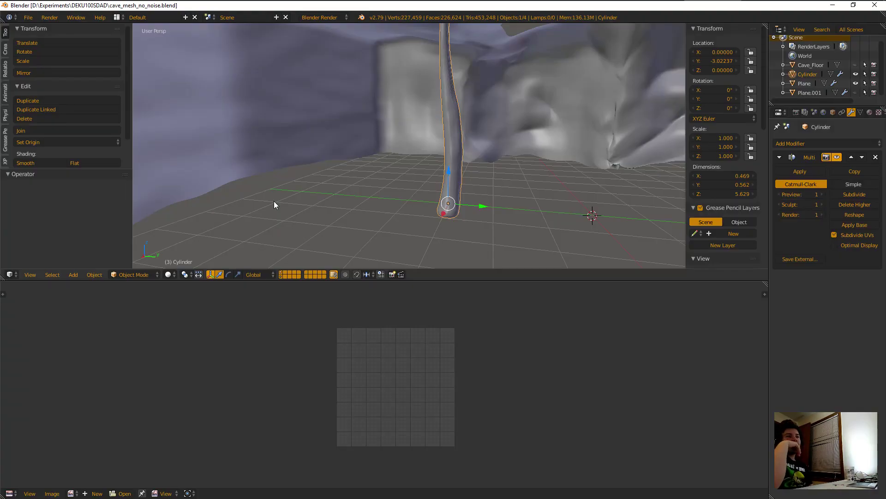
# Select the cave wall Plane, enter Edit Mode and switch to vertex selection.
pyautogui.rightClick(543, 118)
pyautogui.scroll(-5, 544, 126)
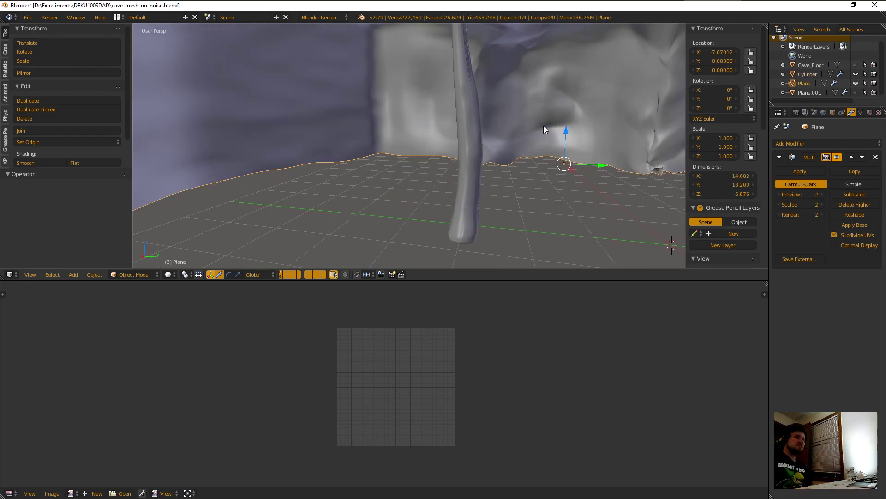
pyautogui.scroll(8, 482, 119)
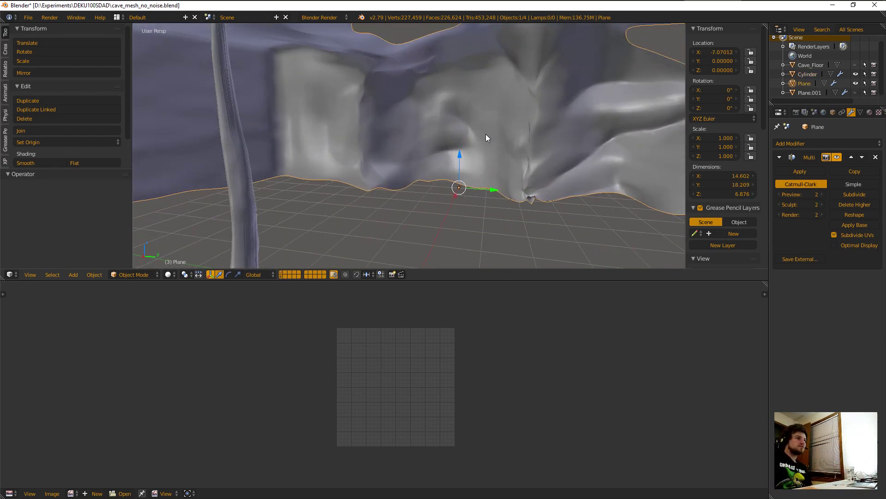
pyautogui.press('Tab')
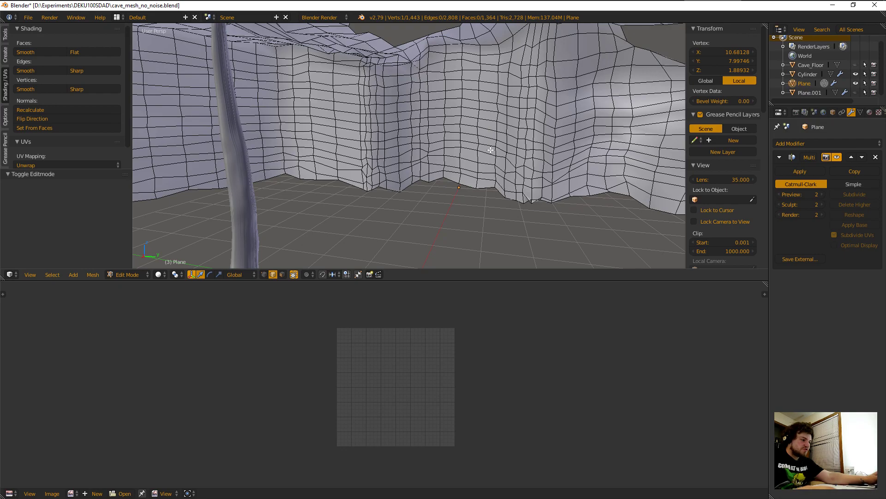
pyautogui.moveTo(612, 164); pyautogui.dragTo(612, 163)
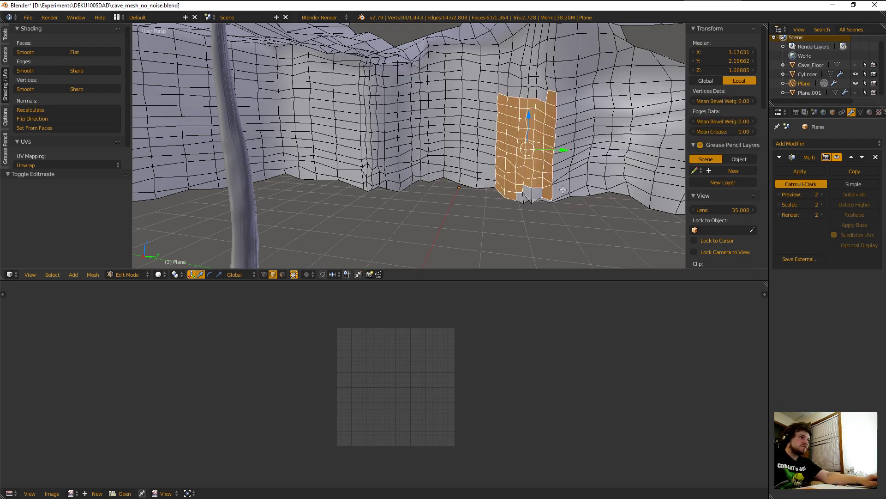
pyautogui.press('KP_Decimal')
pyautogui.scroll(3, 426, 144)
pyautogui.press('a')
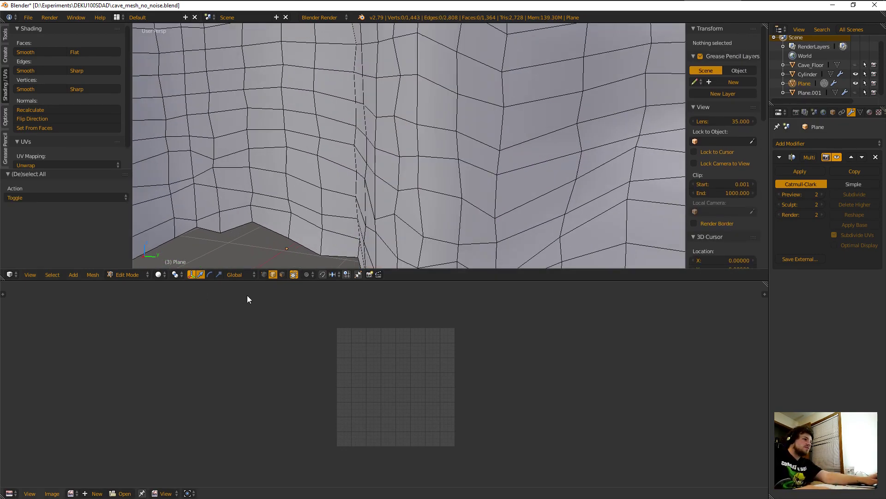
pyautogui.click(264, 274)
pyautogui.moveTo(367, 221); pyautogui.dragTo(417, 161, button='middle')
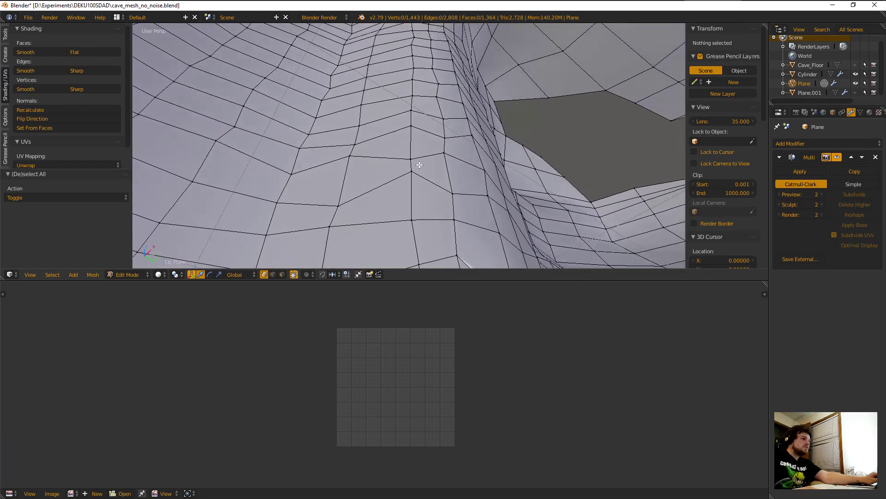
pyautogui.scroll(-2, 418, 160)
pyautogui.click(454, 167)
pyautogui.moveTo(456, 134); pyautogui.dragTo(391, 147, button='middle')
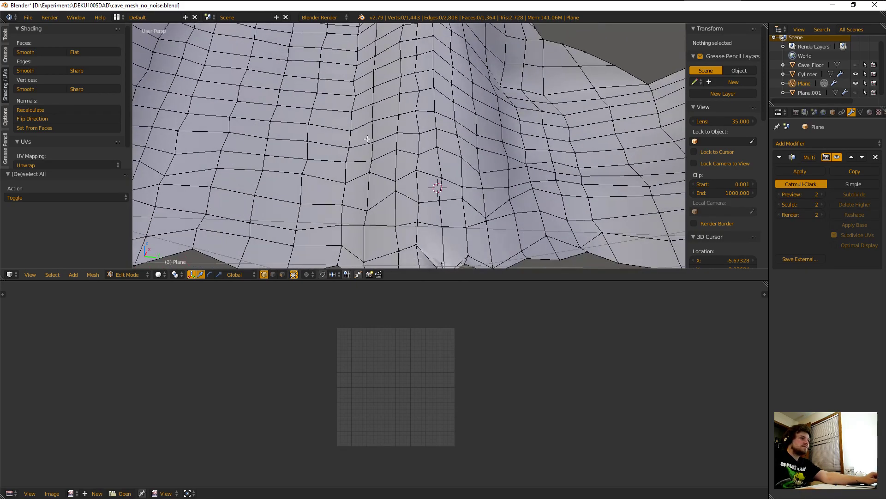
# With proportional editing on, nudge a crease vertex along Y, X and Z.
pyautogui.rightClick(419, 135)
pyautogui.press('o')
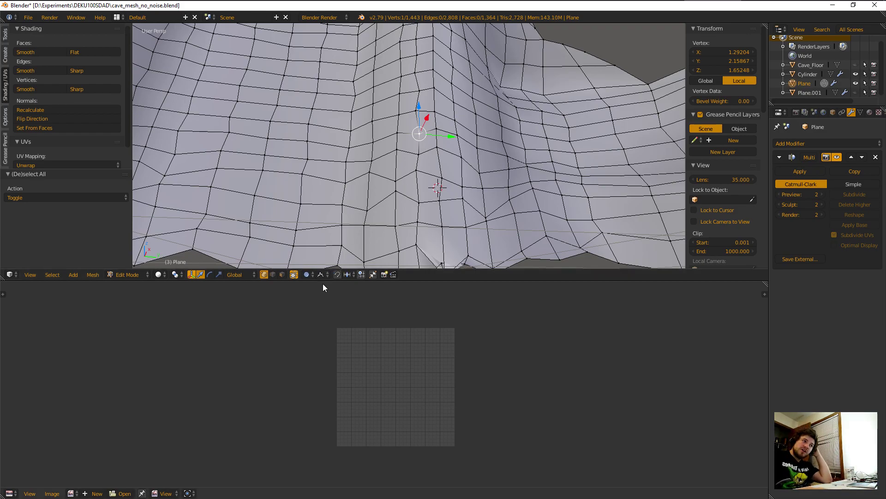
pyautogui.click(328, 276)
pyautogui.click(327, 276)
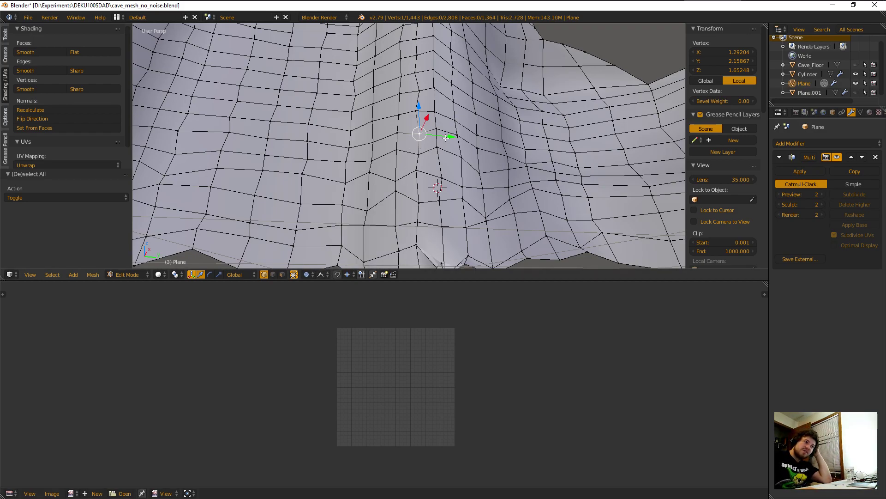
pyautogui.press('g')
pyautogui.press('y')
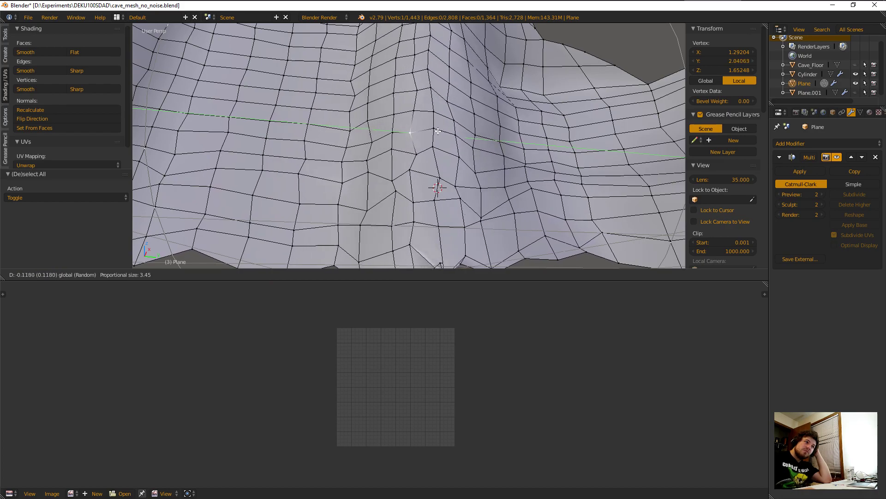
pyautogui.click(443, 132)
pyautogui.press('g')
pyautogui.press('x')
pyautogui.click(423, 114)
pyautogui.press('g')
pyautogui.click(418, 107)
pyautogui.press('g')
pyautogui.press('z')
pyautogui.click(417, 103)
# Return to Object Mode and orbit around the cave to inspect the smoothed subdivided wall.
pyautogui.press('Tab')
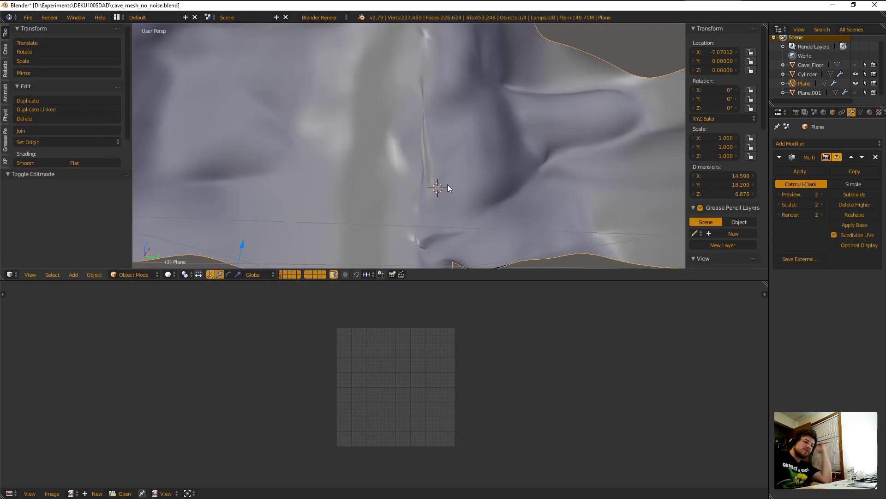
pyautogui.moveTo(435, 159); pyautogui.dragTo(406, 214, button='middle')
pyautogui.moveTo(473, 204); pyautogui.dragTo(572, 184, button='middle')
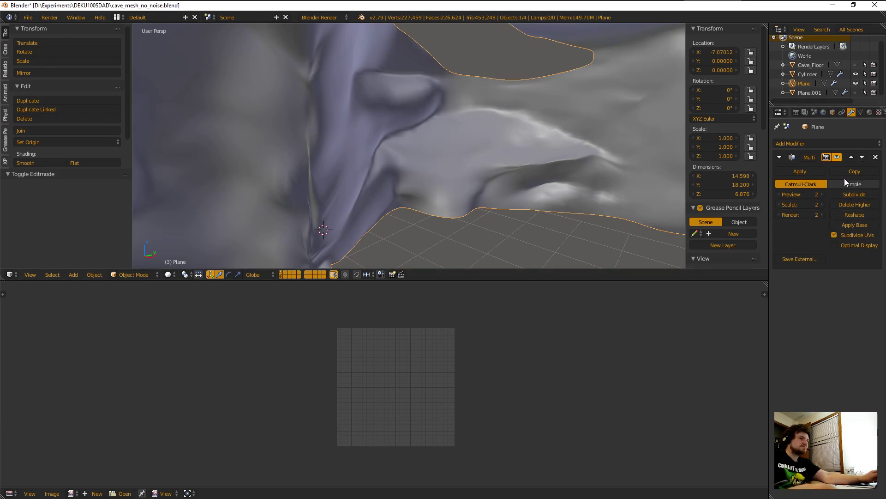
pyautogui.press('Tab')
pyautogui.moveTo(402, 211); pyautogui.dragTo(473, 104, button='middle')
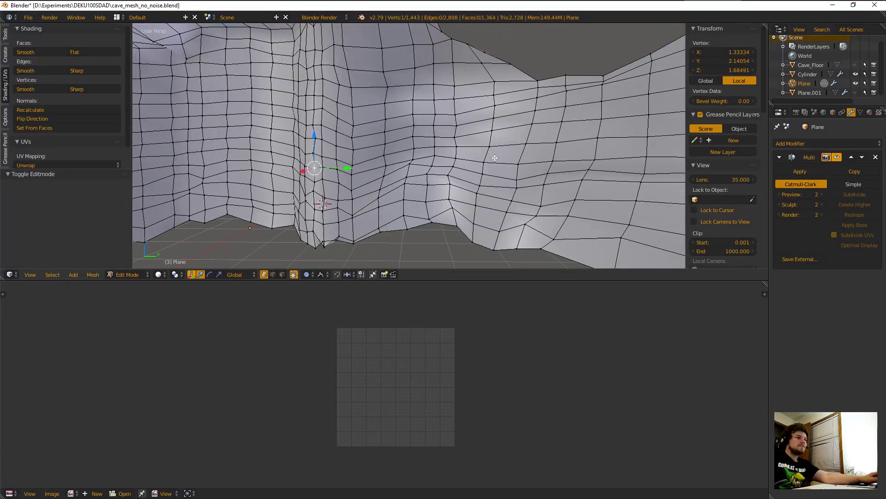
pyautogui.press('Tab')
pyautogui.moveTo(289, 225); pyautogui.dragTo(330, 212, button='middle')
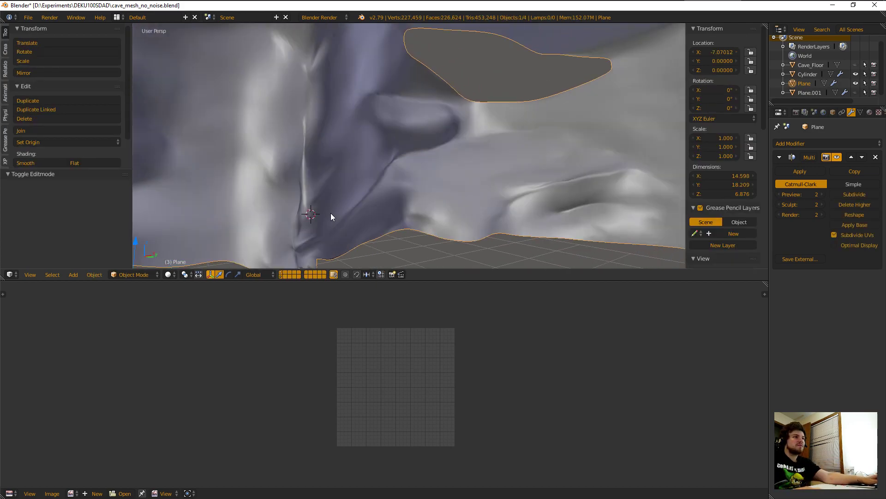
pyautogui.moveTo(662, 4)
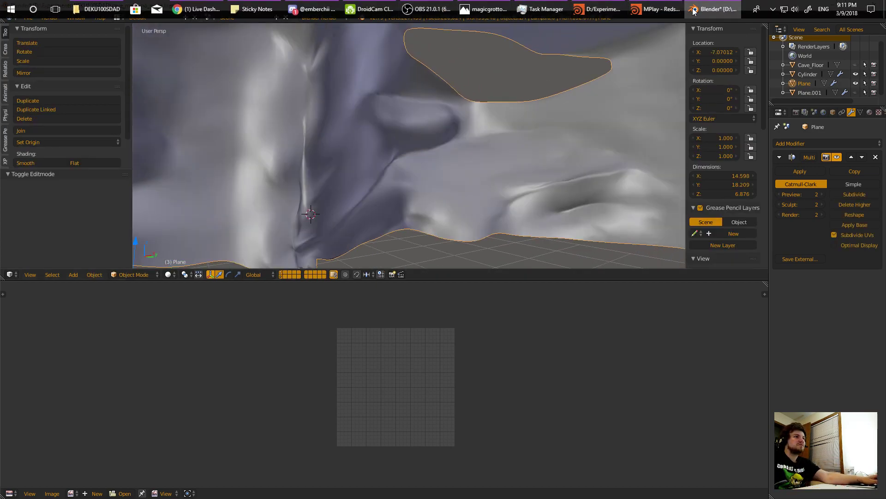
pyautogui.hotkey('alt', 'Tab')
pyautogui.click(596, 10)
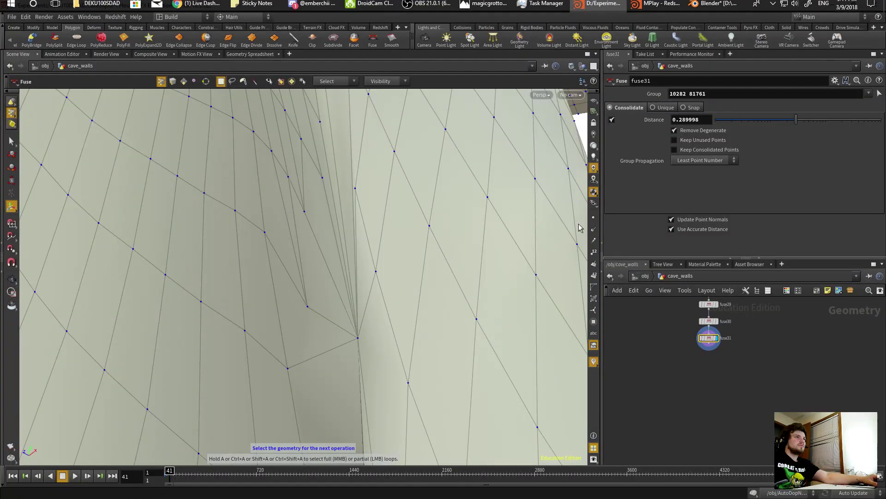
pyautogui.scroll(-3, 671, 331)
pyautogui.moveTo(670, 339); pyautogui.dragTo(644, 379, button='middle')
pyautogui.scroll(6, 664, 349)
pyautogui.scroll(6, 658, 376)
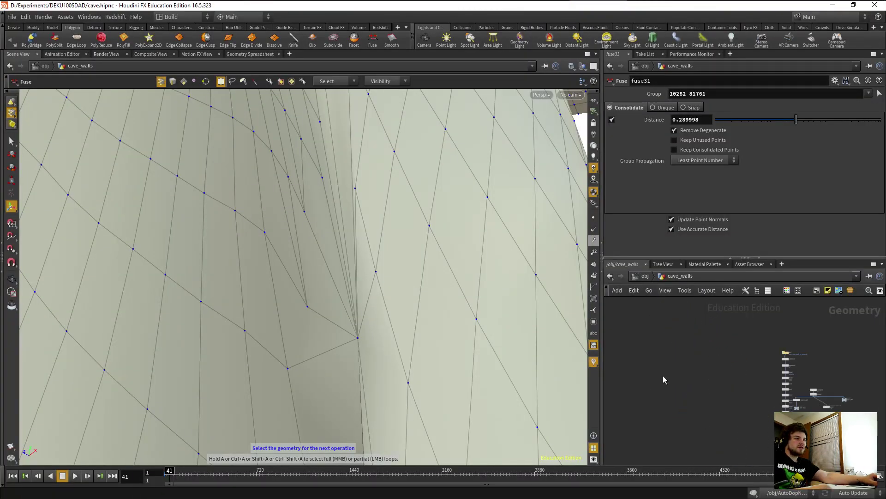
pyautogui.moveTo(811, 366); pyautogui.dragTo(710, 380, button='middle')
pyautogui.scroll(3, 734, 362)
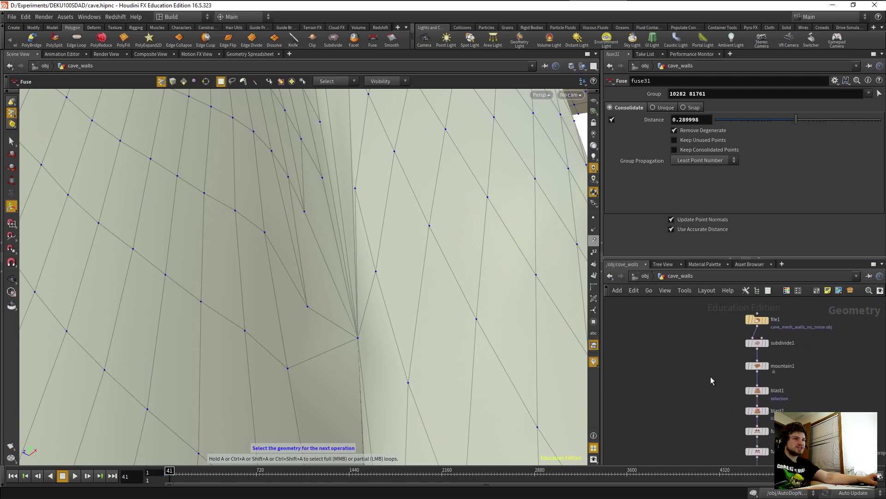
pyautogui.scroll(-5, 669, 388)
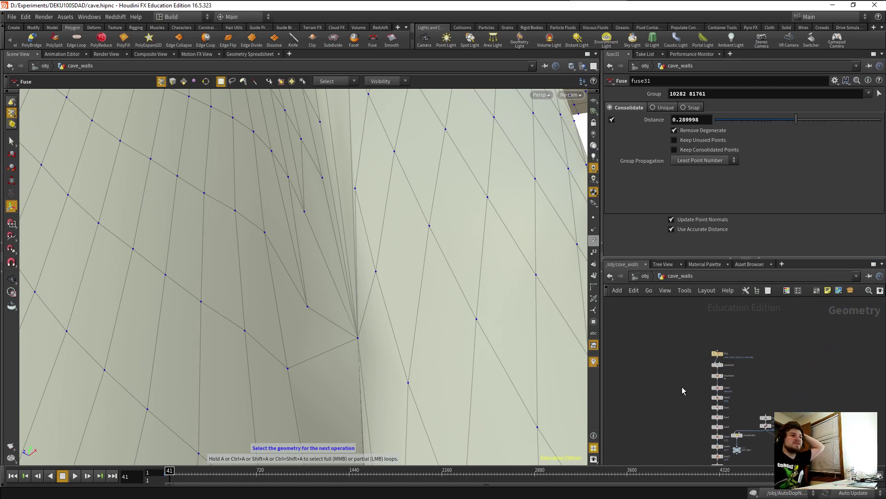
pyautogui.scroll(6, 703, 378)
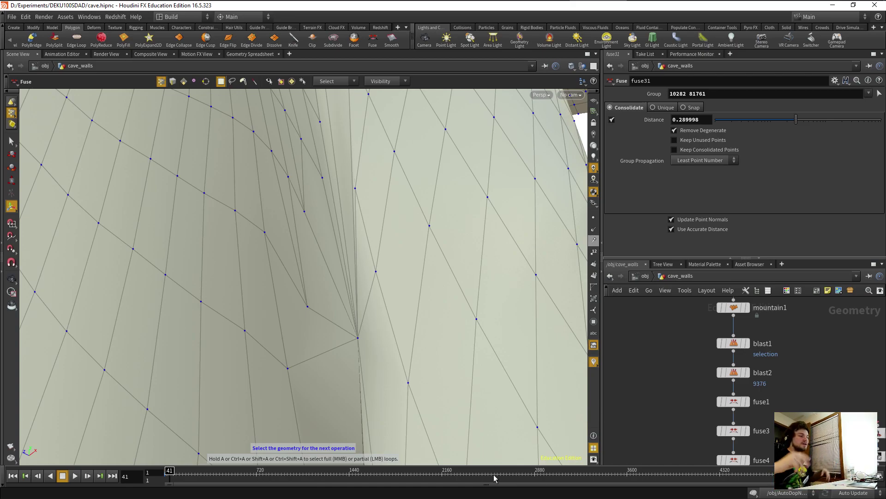
pyautogui.press('Escape')
pyautogui.moveTo(434, 346); pyautogui.dragTo(405, 329)
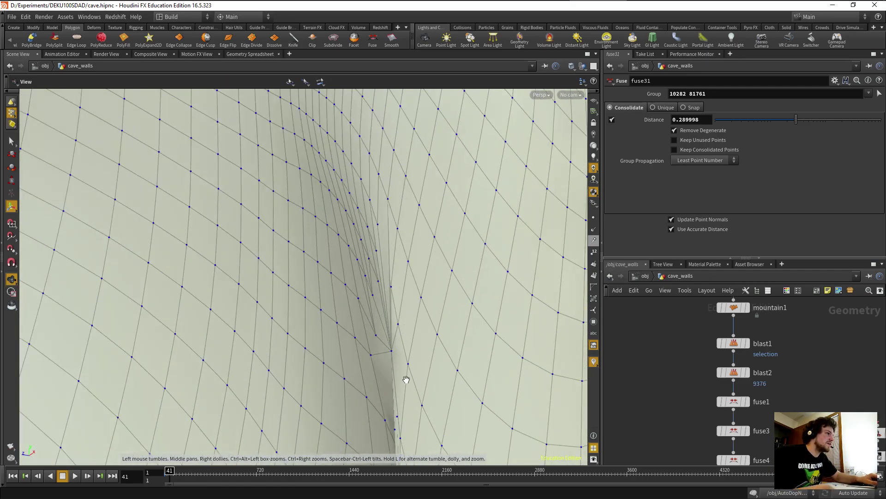
pyautogui.moveTo(406, 379); pyautogui.dragTo(398, 259)
pyautogui.moveTo(400, 312); pyautogui.dragTo(386, 331)
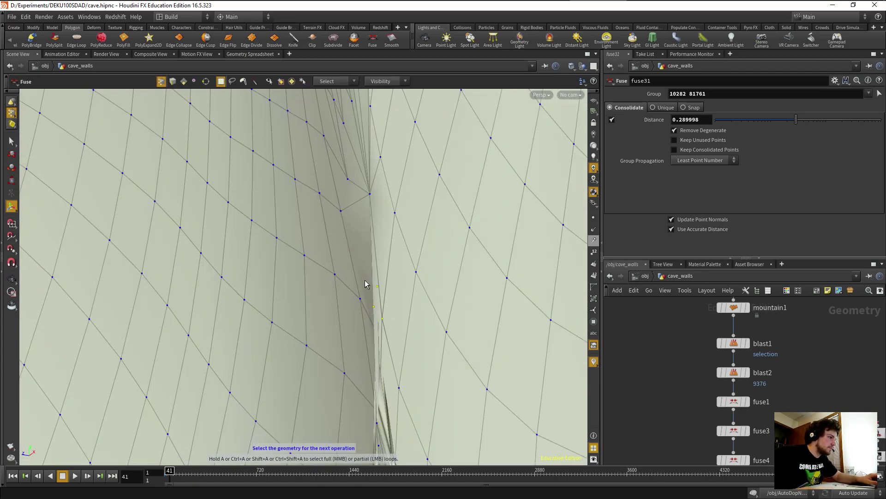
# Fuse the three selected seam points into fuse32, raising its Distance so they merge.
pyautogui.click(373, 40)
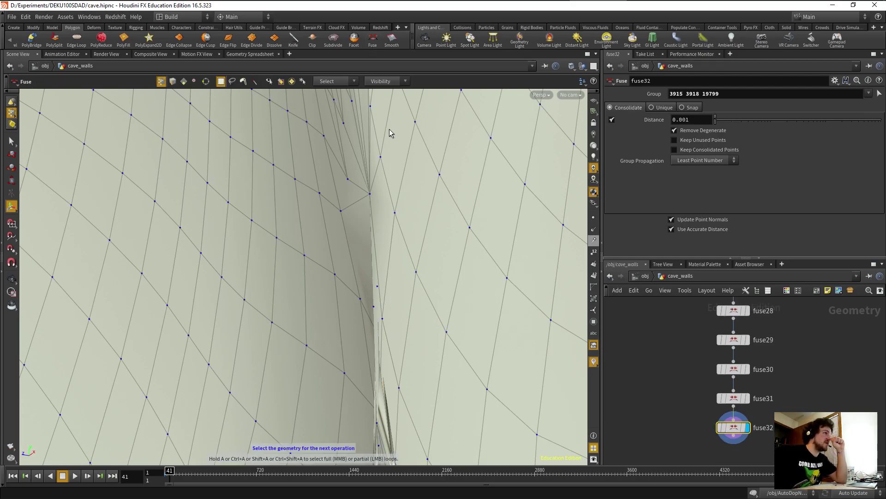
pyautogui.moveTo(720, 121); pyautogui.dragTo(746, 121)
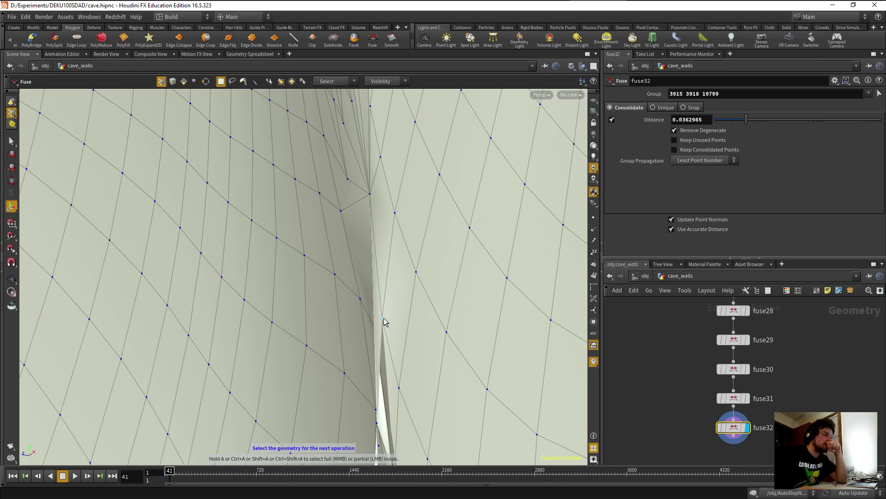
pyautogui.press('Escape')
pyautogui.moveTo(383, 372); pyautogui.dragTo(490, 368)
pyautogui.press('Return')
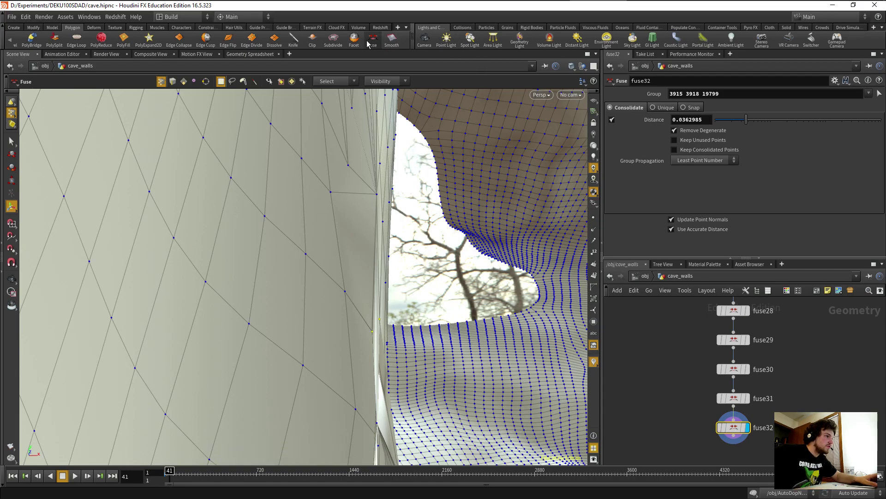
# Fuse two more seam points as fuse33, then zoom in on the left wall's cracked seam.
pyautogui.press('Return')
pyautogui.moveTo(715, 119); pyautogui.dragTo(776, 126)
pyautogui.press('space')
pyautogui.moveTo(499, 323); pyautogui.dragTo(157, 388)
pyautogui.moveTo(157, 388); pyautogui.dragTo(358, 213, button='middle')
pyautogui.moveTo(158, 337); pyautogui.dragTo(153, 366, button='right')
pyautogui.moveTo(245, 389); pyautogui.dragTo(250, 301, button='middle')
pyautogui.scroll(5, 259, 319)
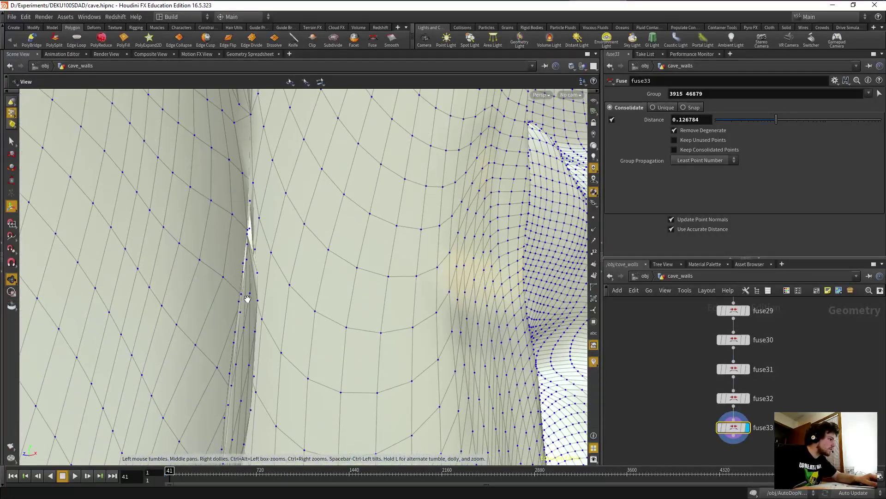
pyautogui.scroll(4, 249, 286)
pyautogui.moveTo(250, 285); pyautogui.dragTo(262, 358)
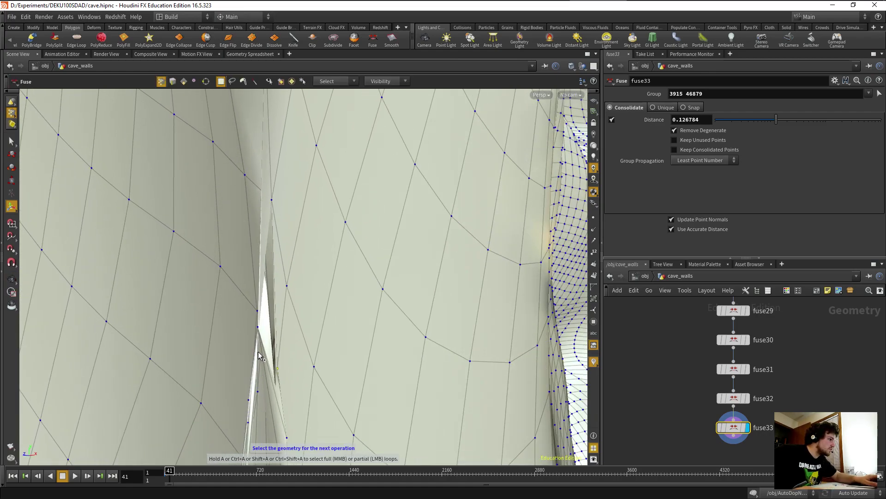
pyautogui.moveTo(228, 406); pyautogui.dragTo(238, 388)
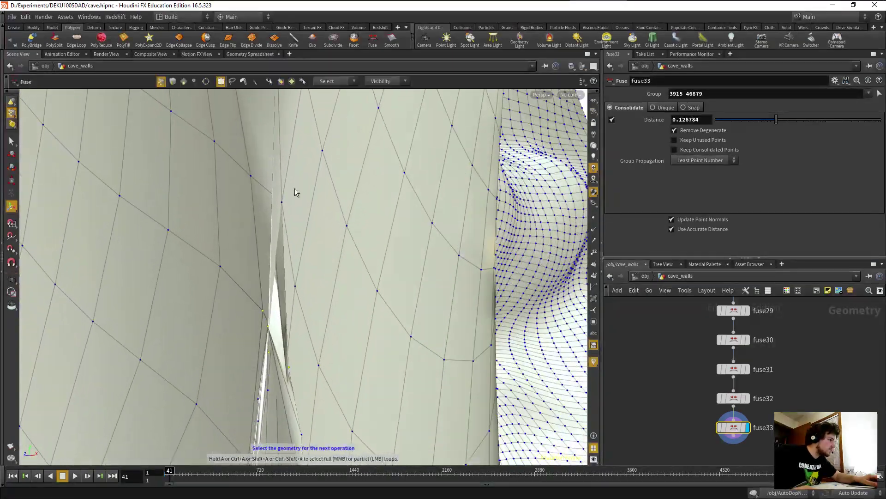
# Add fuse34 and fuse35, merging points 3914 and 46902 across the gap at distance 0.129247.
pyautogui.click(375, 44)
pyautogui.moveTo(718, 122); pyautogui.dragTo(766, 123)
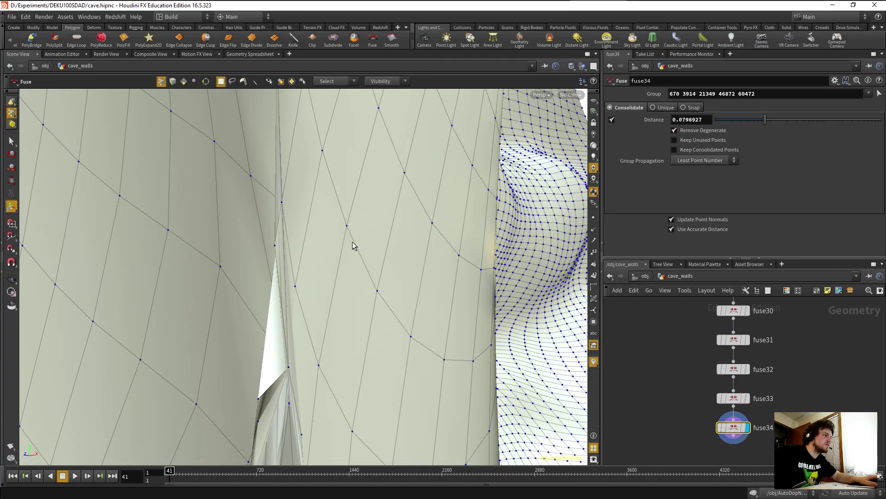
pyautogui.moveTo(257, 192); pyautogui.dragTo(298, 259)
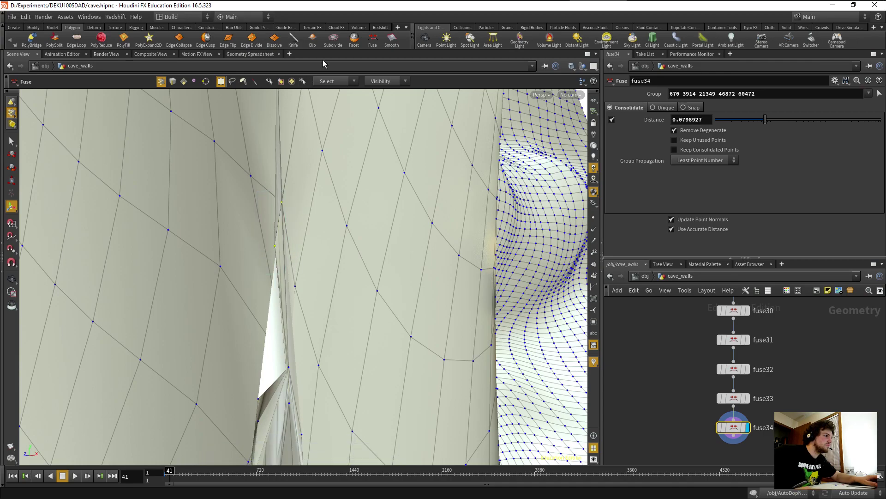
pyautogui.click(370, 39)
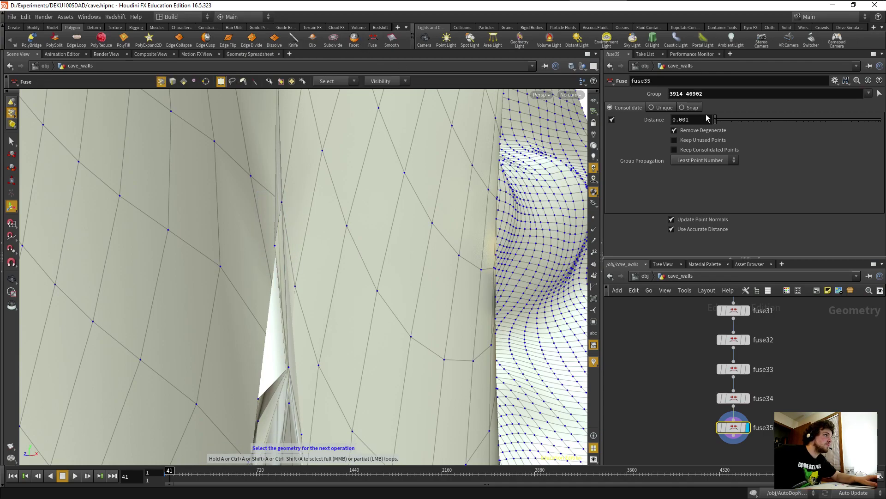
pyautogui.moveTo(719, 121); pyautogui.dragTo(777, 121)
pyautogui.press('Escape')
pyautogui.moveTo(361, 339)
pyautogui.mouseDown()
pyautogui.moveTo(369, 328)
pyautogui.moveTo(362, 339)
pyautogui.moveTo(303, 353)
pyautogui.moveTo(237, 337)
pyautogui.moveTo(232, 326)
pyautogui.moveTo(276, 328)
pyautogui.moveTo(331, 281)
pyautogui.moveTo(327, 313)
pyautogui.moveTo(348, 283)
pyautogui.moveTo(371, 335)
pyautogui.moveTo(415, 259)
pyautogui.moveTo(397, 311)
pyautogui.moveTo(382, 249)
pyautogui.moveTo(377, 339)
pyautogui.moveTo(359, 342)
pyautogui.mouseUp()
pyautogui.press('Return')
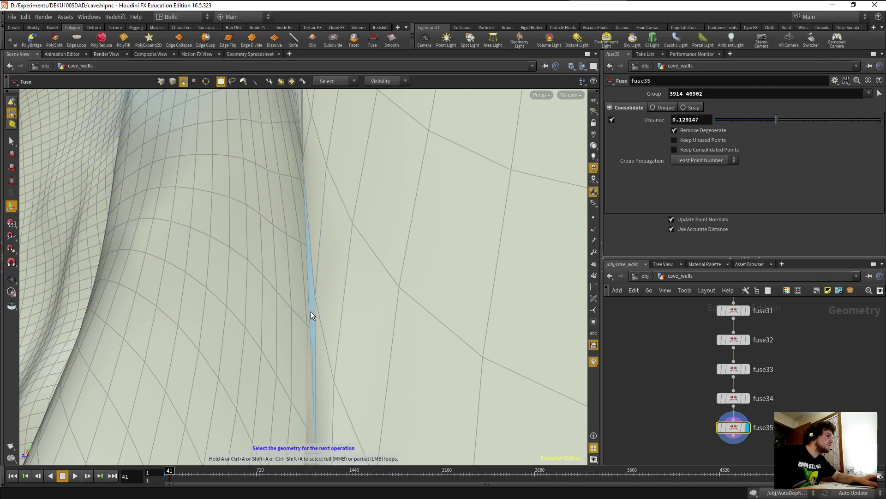
# Delete three thin sliver faces on the seam, one Blast node each.
pyautogui.click(329, 315)
pyautogui.press('Delete')
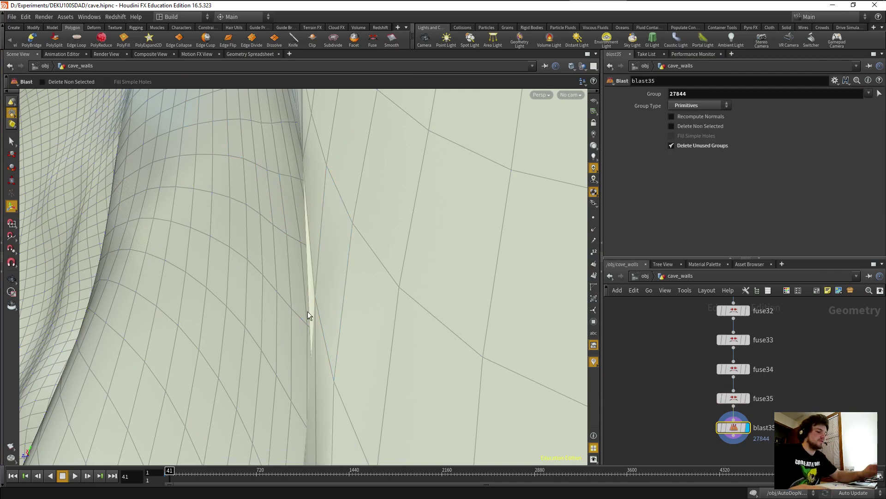
pyautogui.press('Escape')
pyautogui.moveTo(282, 342)
pyautogui.mouseDown()
pyautogui.moveTo(311, 357)
pyautogui.moveTo(290, 354)
pyautogui.mouseUp()
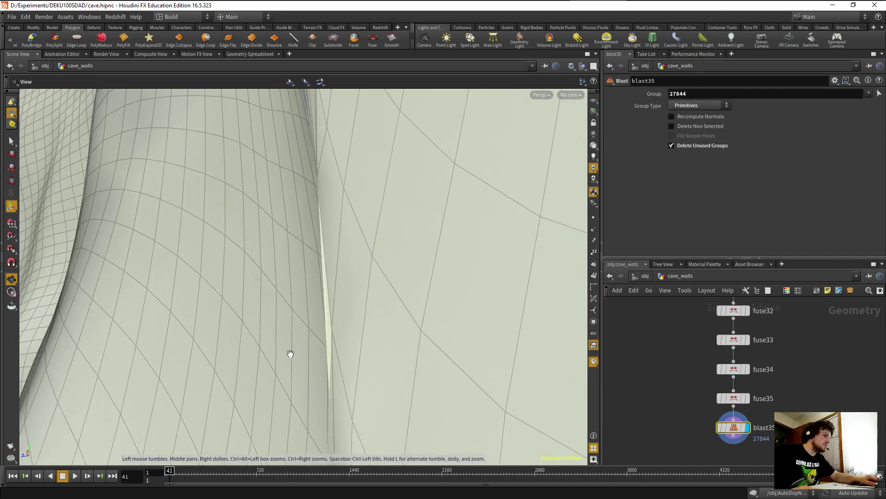
pyautogui.press('Return')
pyautogui.click(329, 328)
pyautogui.press('Delete')
pyautogui.press('Return')
pyautogui.click(329, 328)
pyautogui.press('Delete')
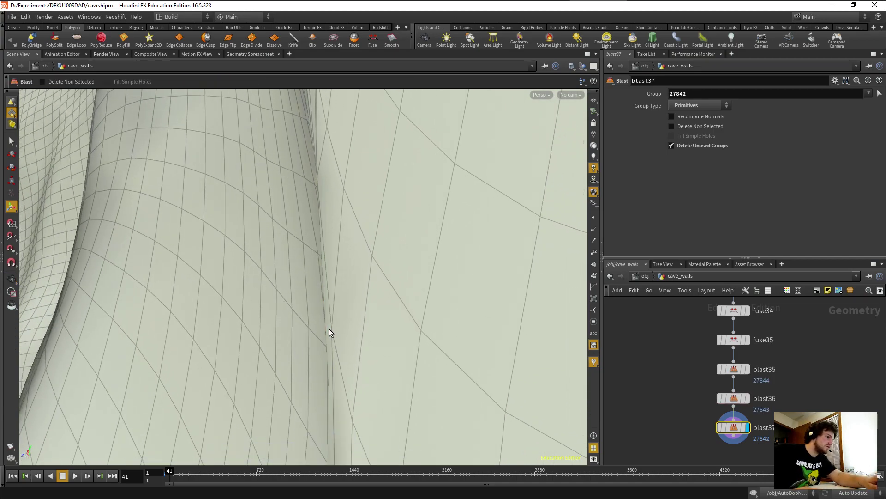
pyautogui.press('Escape')
pyautogui.moveTo(318, 361); pyautogui.dragTo(320, 303)
pyautogui.press('Return')
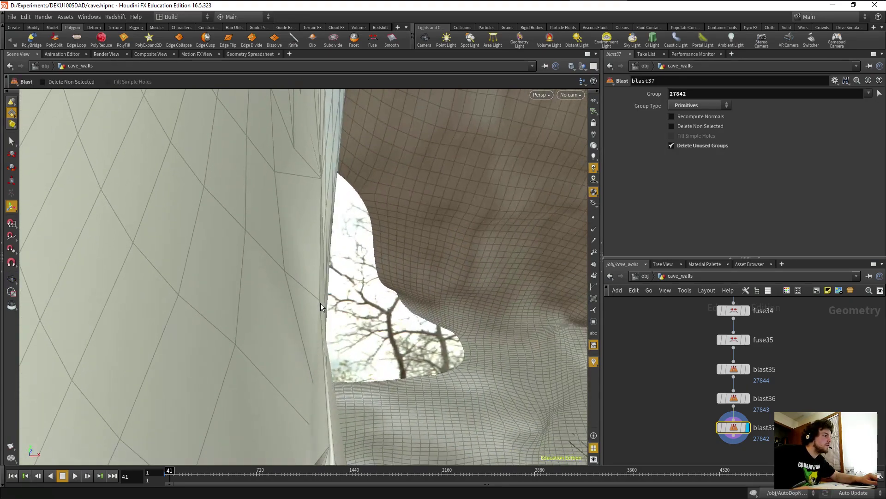
# Delete further sliver faces and two thin wall strips along the seam.
pyautogui.click(322, 301)
pyautogui.press('Delete')
pyautogui.press('s')
pyautogui.click(324, 302)
pyautogui.press('Delete')
pyautogui.press('s')
pyautogui.click(323, 301)
pyautogui.press('Delete')
pyautogui.keyDown('alt'); pyautogui.moveTo(322, 343); pyautogui.dragTo(201, 301); pyautogui.keyUp('alt')
pyautogui.press('s')
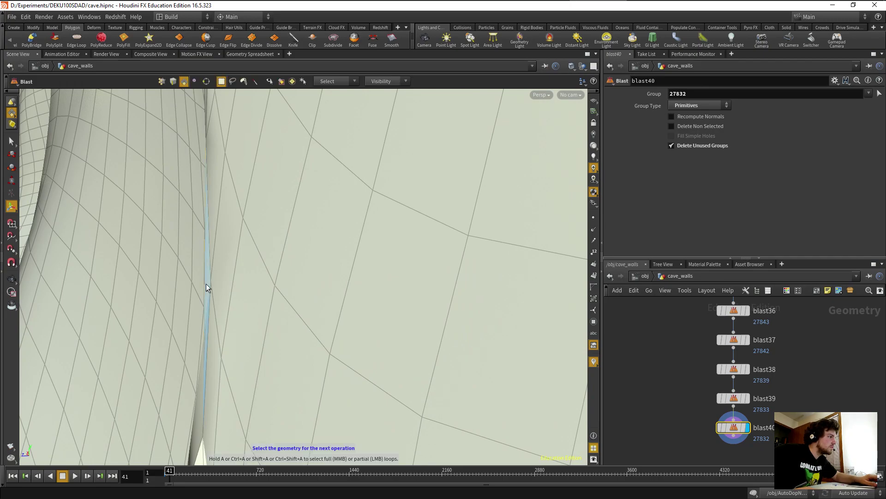
pyautogui.click(208, 283)
pyautogui.press('Delete')
pyautogui.press('s')
pyautogui.click(208, 283)
pyautogui.press('Delete')
pyautogui.press('s')
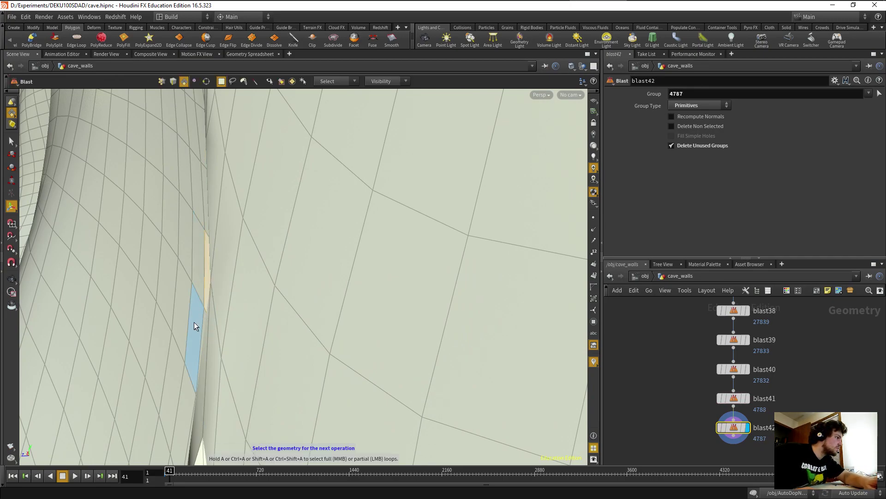
# Delete two more sliver faces on the wall, then undo the last deletion.
pyautogui.press('Escape')
pyautogui.moveTo(204, 331); pyautogui.dragTo(324, 270)
pyautogui.press('s')
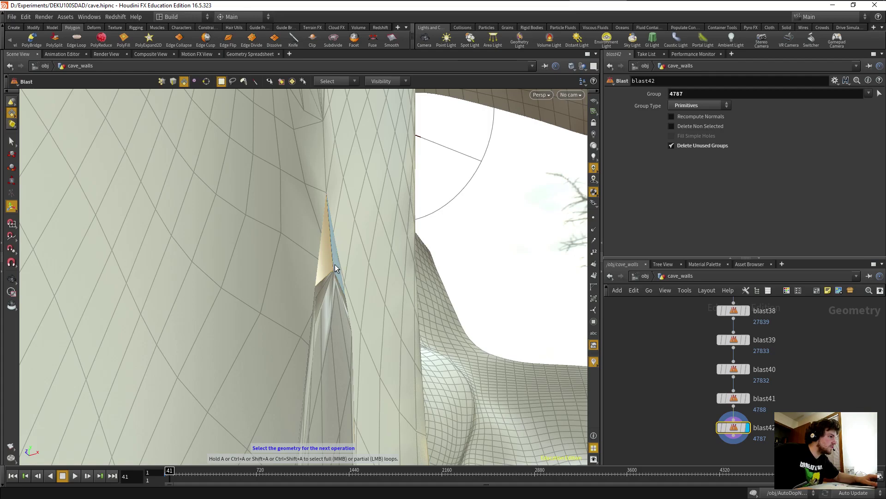
pyautogui.click(334, 267)
pyautogui.press('Return')
pyautogui.press('Escape')
pyautogui.moveTo(316, 313); pyautogui.dragTo(315, 358)
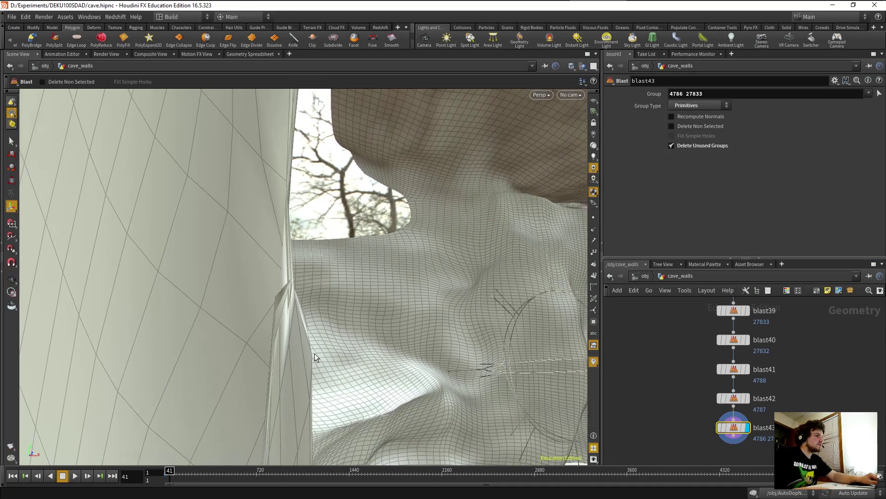
pyautogui.press('s')
pyautogui.click(298, 367)
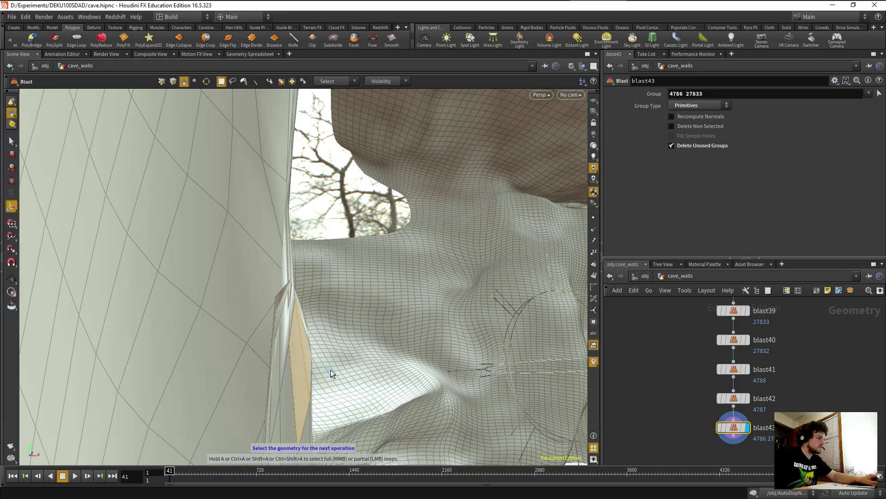
pyautogui.press('Return')
pyautogui.moveTo(309, 391); pyautogui.dragTo(367, 316)
pyautogui.hotkey('ctrl', 'z')
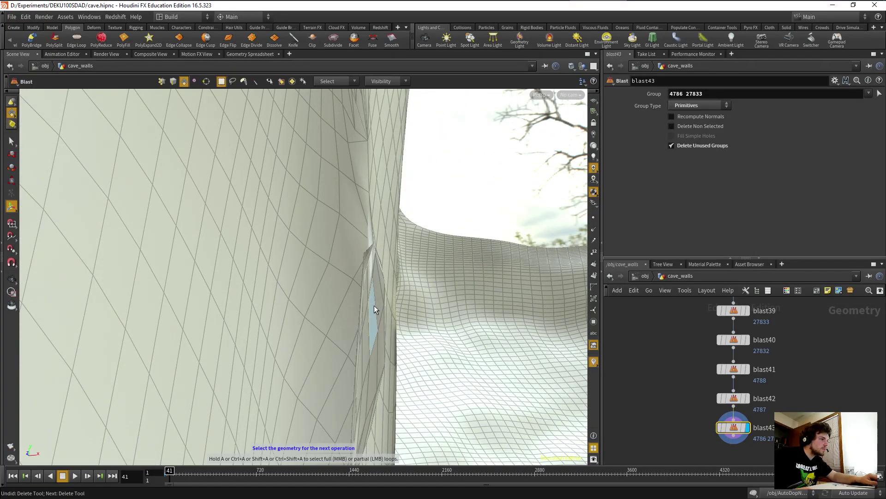
# Delete three sliver faces along the wall ridge together.
pyautogui.click(382, 287)
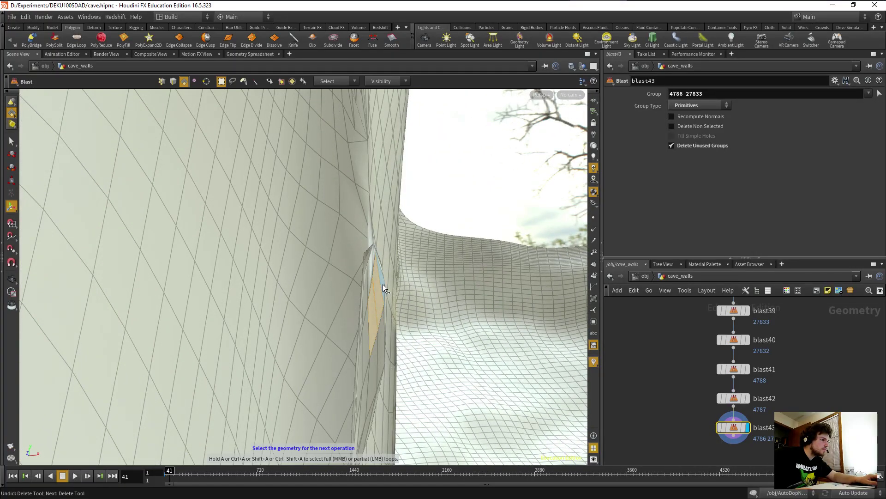
pyautogui.keyDown('shift'); pyautogui.click(380, 348); pyautogui.keyUp('shift')
pyautogui.keyDown('shift'); pyautogui.click(372, 365); pyautogui.keyUp('shift')
pyautogui.keyDown('alt'); pyautogui.moveTo(371, 369); pyautogui.dragTo(224, 389); pyautogui.keyUp('alt')
pyautogui.press('Return')
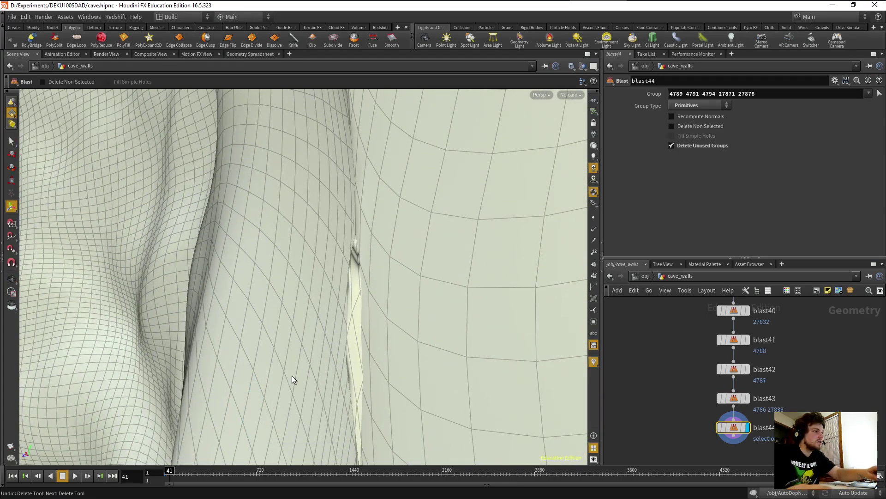
pyautogui.keyDown('alt'); pyautogui.moveTo(289, 375); pyautogui.dragTo(355, 379, button='right'); pyautogui.keyUp('alt')
pyautogui.keyDown('alt'); pyautogui.moveTo(355, 379); pyautogui.dragTo(289, 344); pyautogui.keyUp('alt')
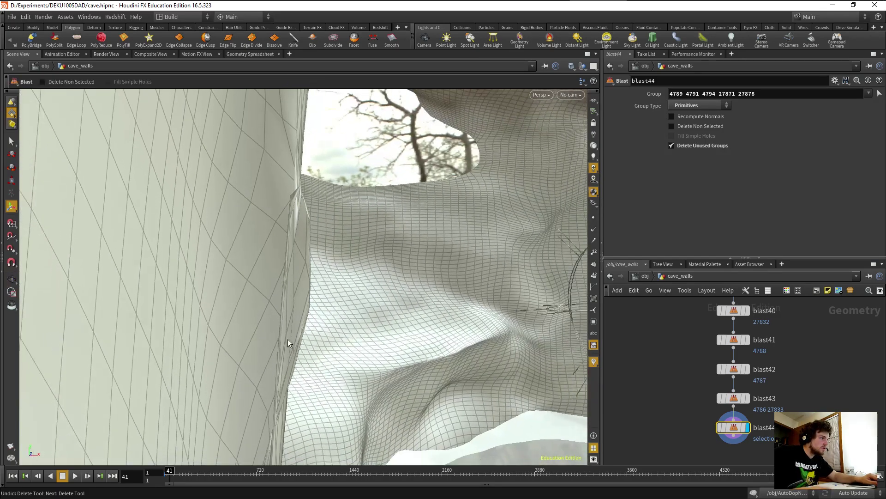
# Delete the thin seam face and diamond-shaped faces, ending at blast45 (primitives 4784, 4787).
pyautogui.press('s')
pyautogui.click(307, 303)
pyautogui.keyDown('shift'); pyautogui.click(298, 270); pyautogui.keyUp('shift')
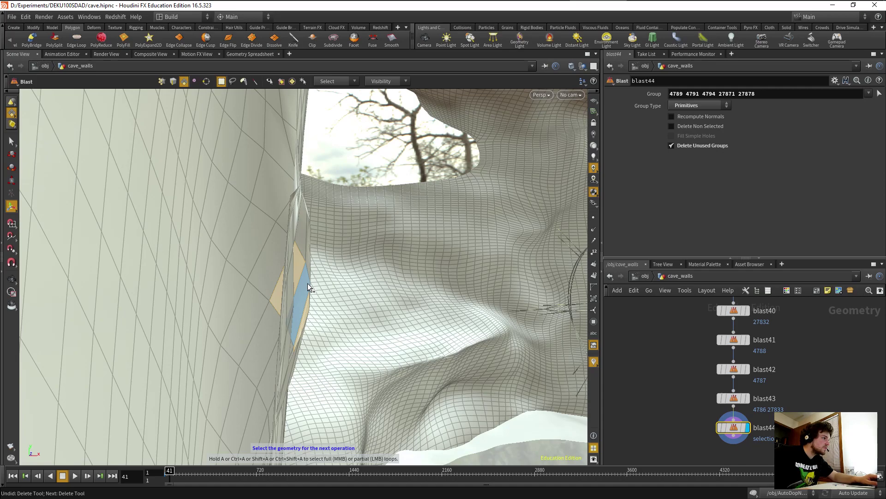
pyautogui.keyDown('shift'); pyautogui.click(296, 280); pyautogui.keyUp('shift')
pyautogui.keyDown('alt'); pyautogui.moveTo(295, 299); pyautogui.dragTo(308, 267); pyautogui.keyUp('alt')
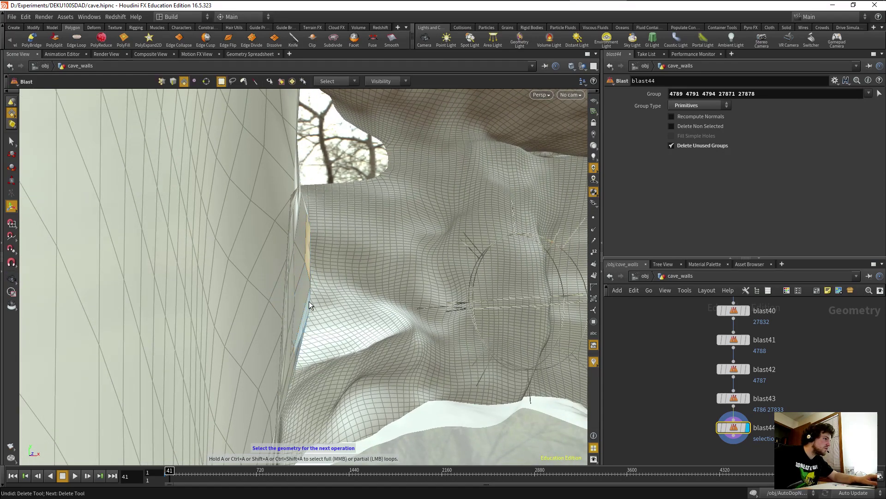
pyautogui.press('Delete')
pyautogui.moveTo(316, 330)
pyautogui.mouseDown()
pyautogui.moveTo(275, 328)
pyautogui.moveTo(417, 257)
pyautogui.moveTo(423, 284)
pyautogui.moveTo(307, 372)
pyautogui.moveTo(326, 326)
pyautogui.moveTo(318, 332)
pyautogui.mouseUp()
pyautogui.moveTo(303, 366); pyautogui.dragTo(245, 271)
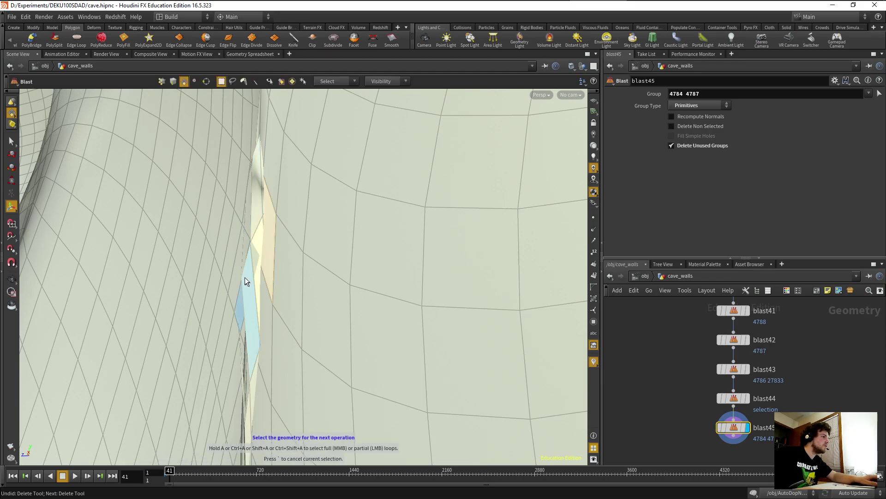
# Delete the first thin sliver polygons along the cave_walls seam one at a time.
pyautogui.keyDown('shift'); pyautogui.click(258, 254); pyautogui.keyUp('shift')
pyautogui.press('Delete')
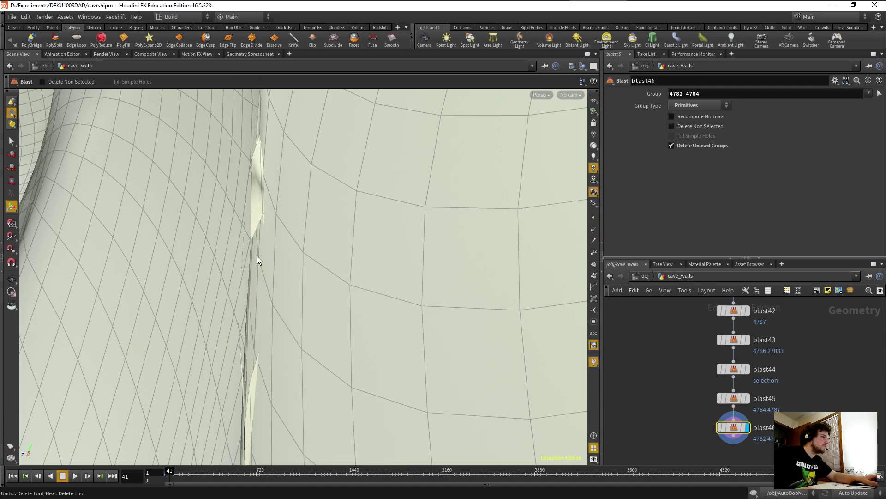
pyautogui.click(257, 206)
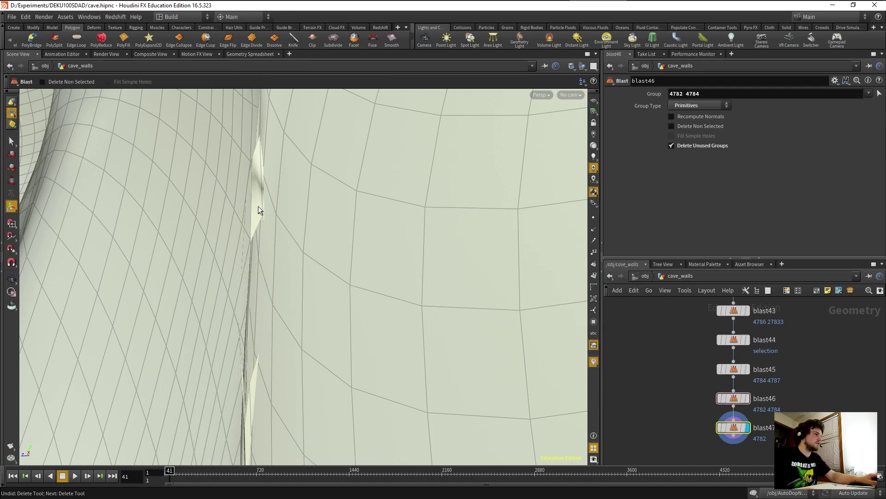
pyautogui.press('Delete')
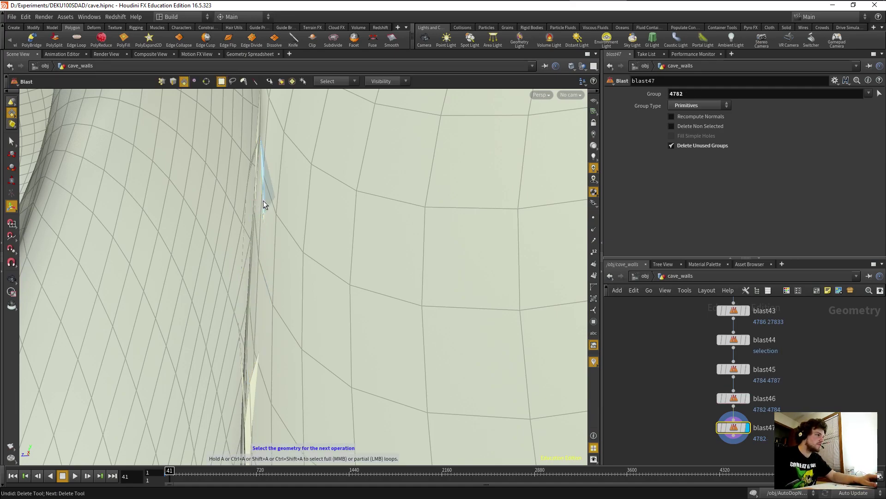
pyautogui.click(264, 201)
pyautogui.press('Delete')
pyautogui.press('s')
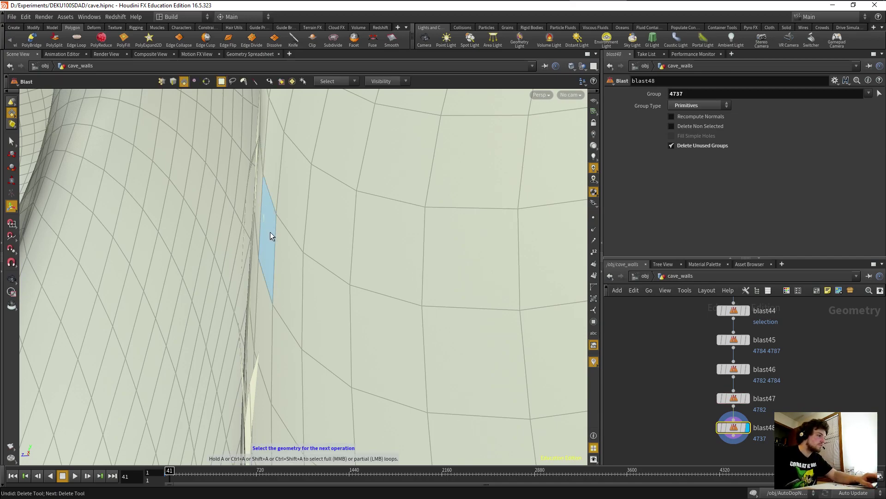
pyautogui.click(273, 254)
pyautogui.press('Delete')
# Find two more sliver primitives at the seam from a new angle and delete them.
pyautogui.press('Escape')
pyautogui.moveTo(234, 257); pyautogui.dragTo(385, 248)
pyautogui.press('Return')
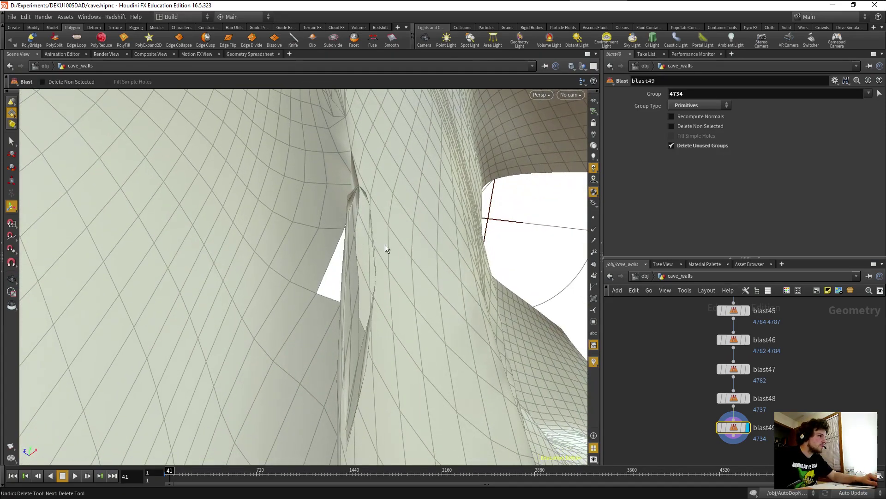
pyautogui.press('s')
pyautogui.click(373, 249)
pyautogui.press('Return')
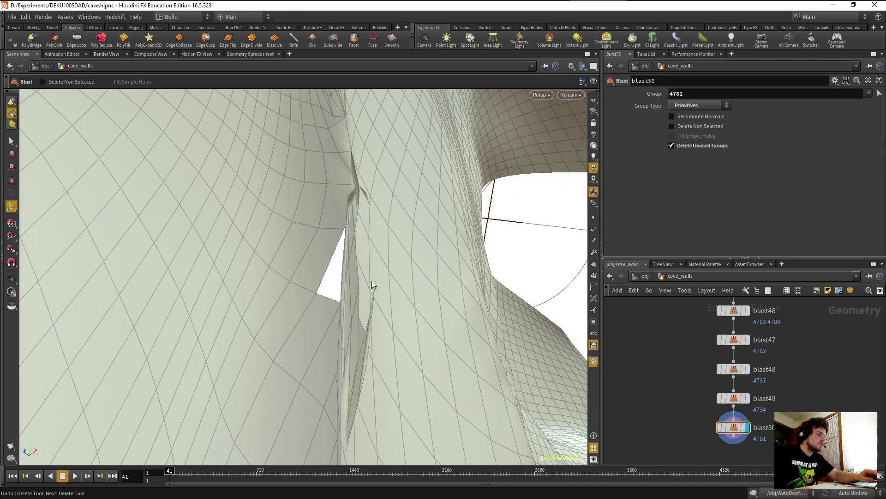
pyautogui.press('s')
pyautogui.click(370, 308)
pyautogui.press('Return')
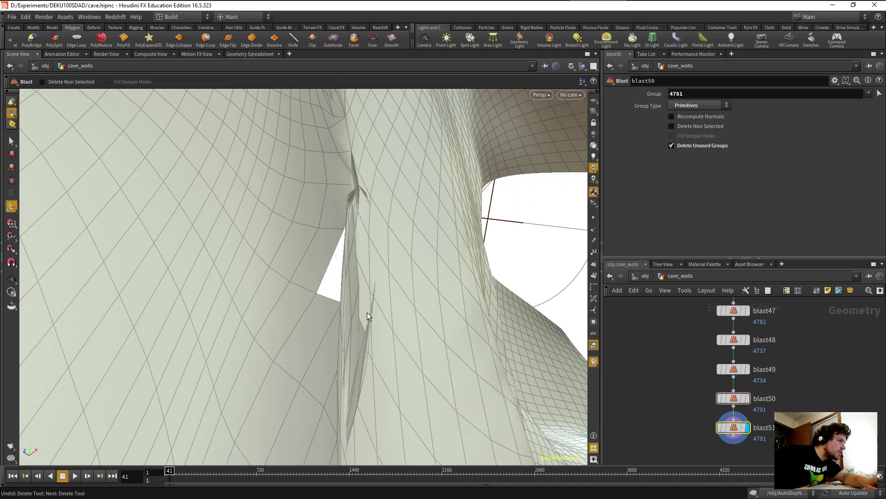
# Delete the sliver primitives inside the crack in the cave wall.
pyautogui.press('Escape')
pyautogui.moveTo(359, 286); pyautogui.dragTo(351, 324)
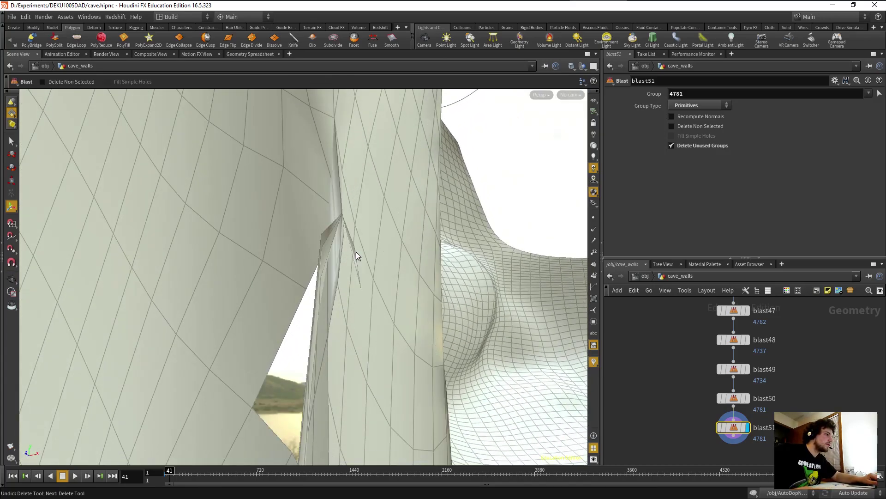
pyautogui.press('Return')
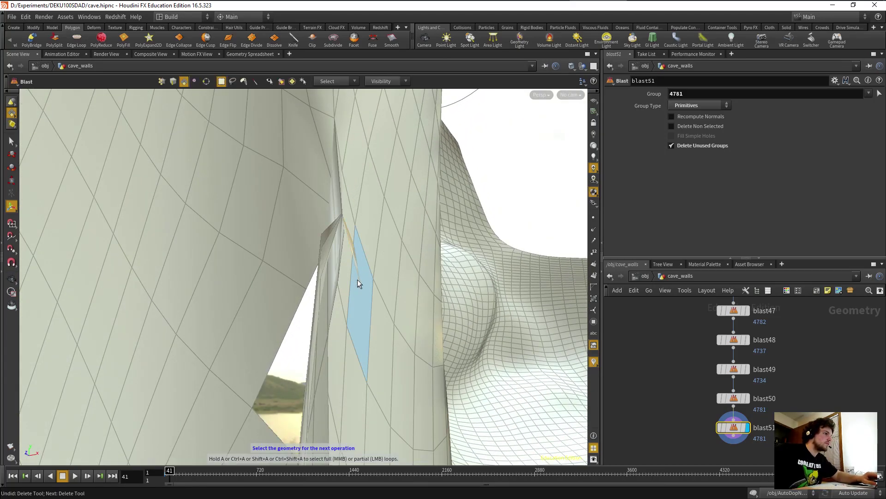
pyautogui.click(357, 279)
pyautogui.press('Return')
pyautogui.press('Return')
pyautogui.click(324, 246)
pyautogui.press('Return')
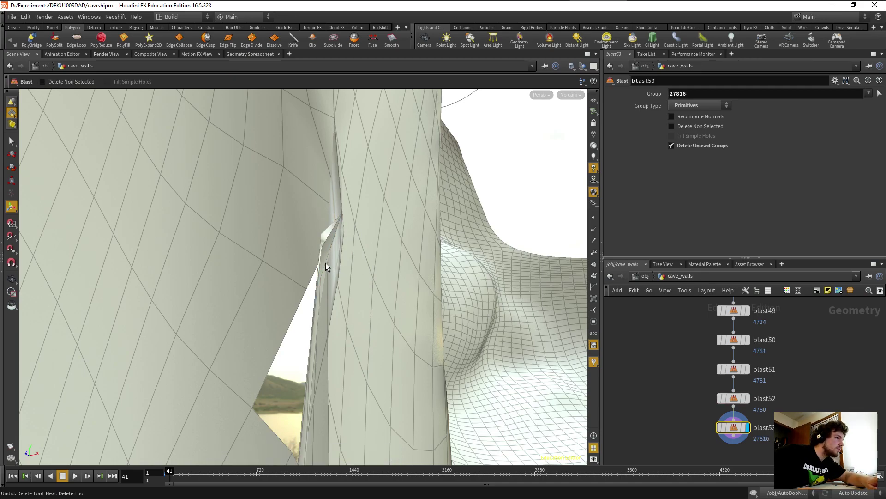
pyautogui.press('Return')
pyautogui.click(329, 249)
pyautogui.press('Return')
# Remove the remaining crack slivers through blast58, which deletes primitive 4780.
pyautogui.press('Return')
pyautogui.click(328, 279)
pyautogui.press('Return')
pyautogui.press('Return')
pyautogui.click(331, 273)
pyautogui.press('Return')
pyautogui.press('Return')
pyautogui.click(341, 240)
pyautogui.press('Return')
pyautogui.keyDown('alt'); pyautogui.moveTo(352, 280); pyautogui.dragTo(239, 263); pyautogui.keyUp('alt')
pyautogui.press('Return')
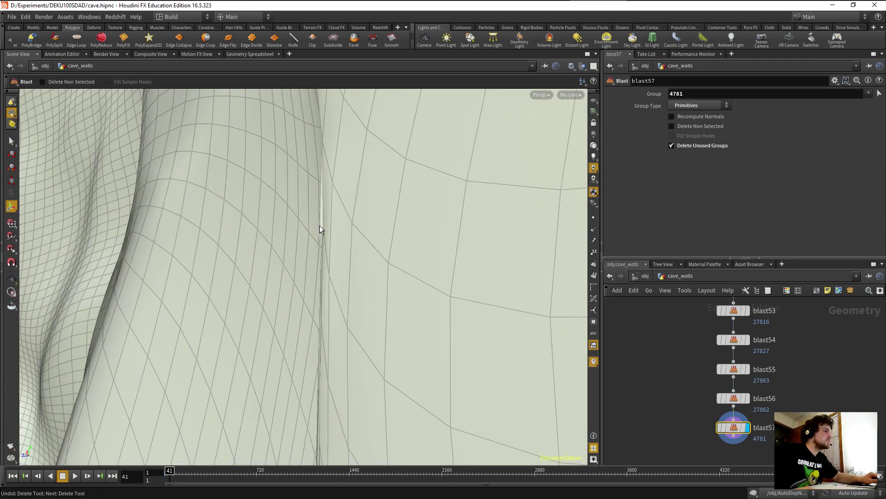
pyautogui.click(321, 226)
pyautogui.press('Return')
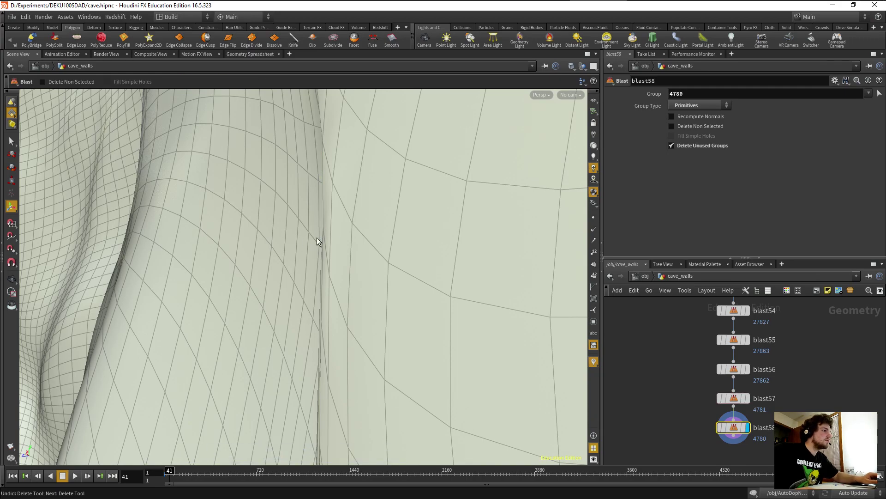
pyautogui.moveTo(323, 253); pyautogui.dragTo(406, 317)
pyautogui.press('Return')
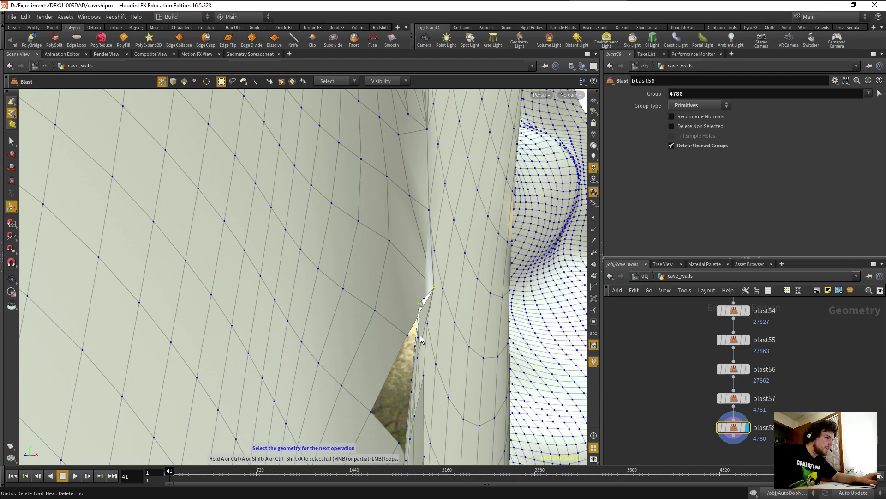
pyautogui.press('Escape')
pyautogui.moveTo(421, 339); pyautogui.dragTo(488, 283)
pyautogui.press('Return')
pyautogui.moveTo(370, 272); pyautogui.dragTo(323, 298)
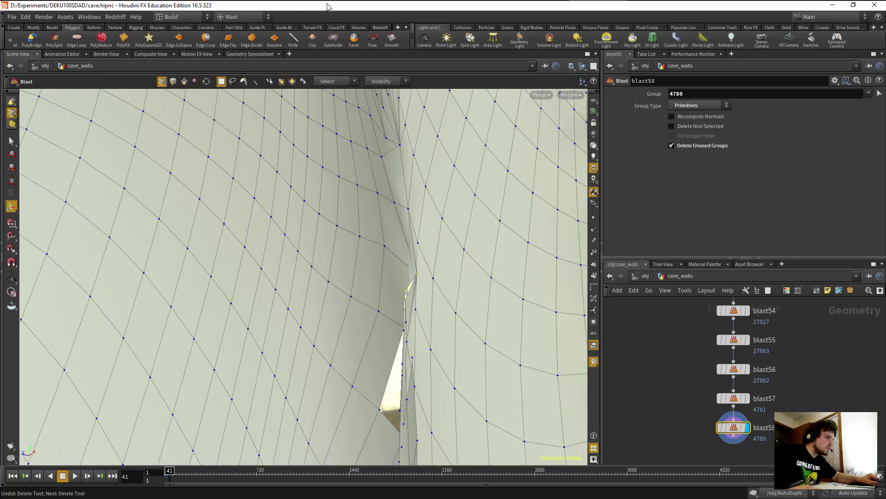
# Fuse the crack points with a Fuse node at distance 0.042339.
pyautogui.click(373, 46)
pyautogui.moveTo(715, 119); pyautogui.dragTo(750, 120)
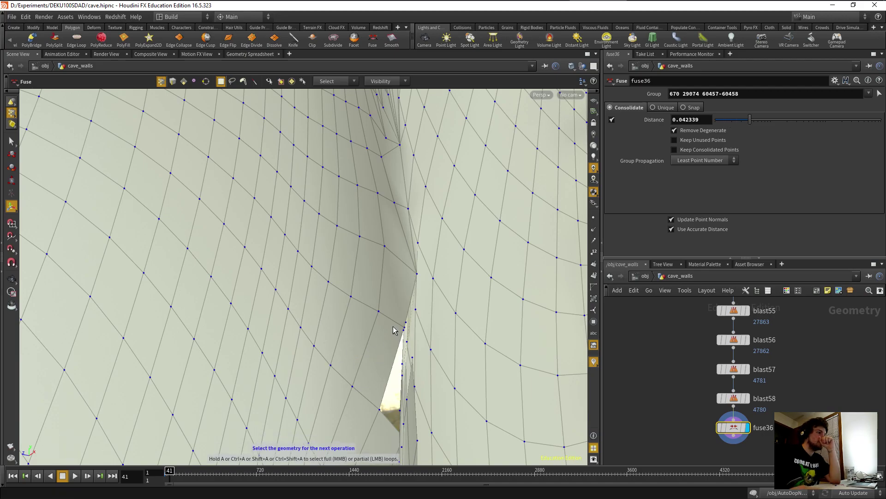
pyautogui.moveTo(364, 341)
pyautogui.keyDown('alt'); pyautogui.mouseDown()
pyautogui.moveTo(372, 364)
pyautogui.moveTo(392, 335)
pyautogui.moveTo(379, 343)
pyautogui.mouseUp(); pyautogui.keyUp('alt')
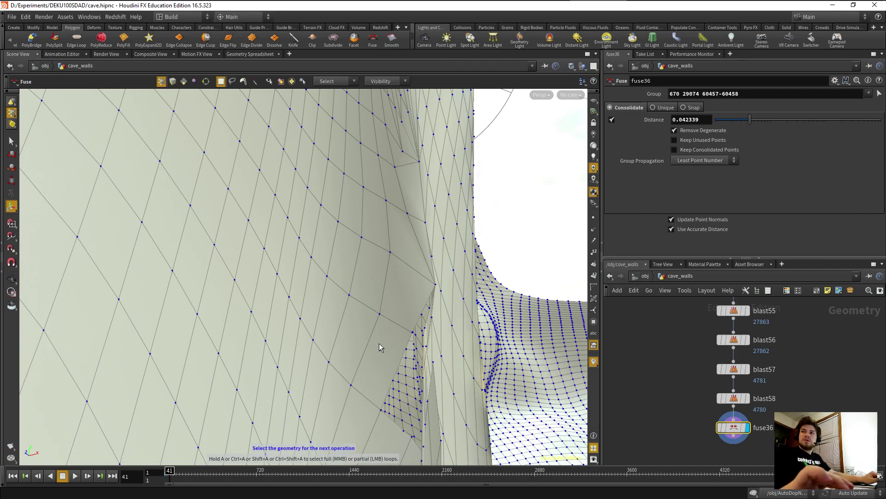
pyautogui.keyDown('alt'); pyautogui.moveTo(382, 342); pyautogui.dragTo(369, 320); pyautogui.keyUp('alt')
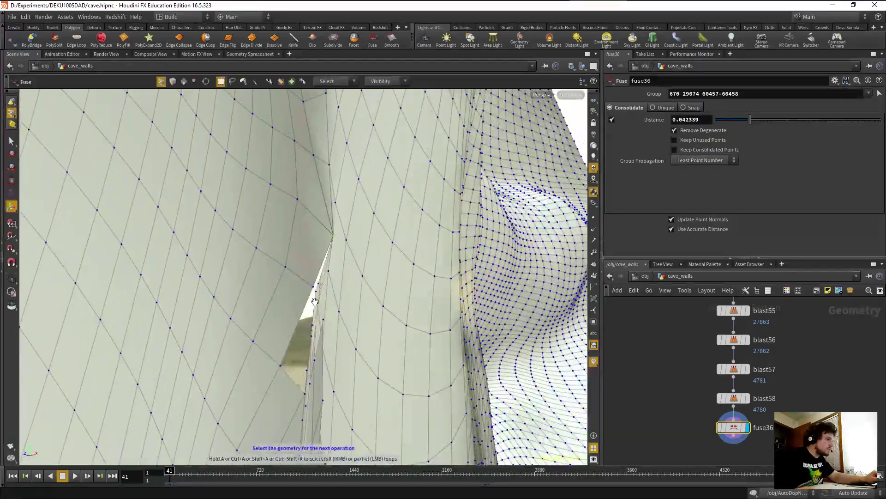
# Delete the two stray points 29084 and 60472.
pyautogui.moveTo(302, 348); pyautogui.dragTo(233, 184)
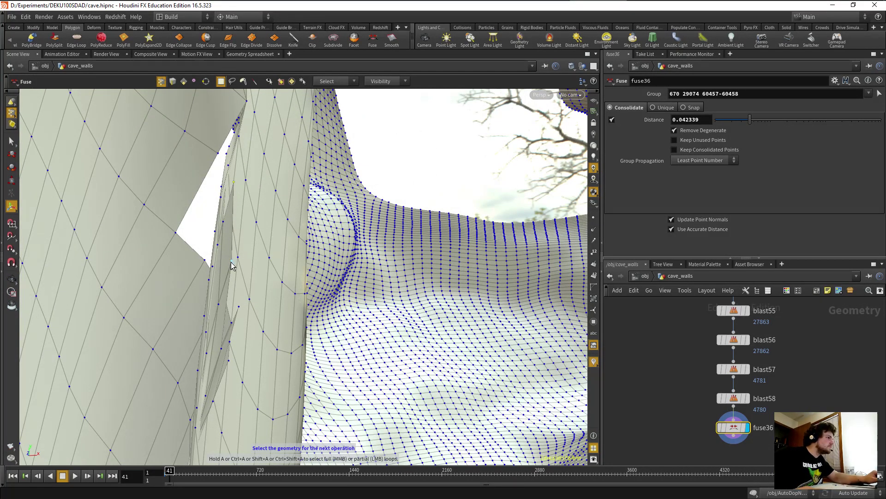
pyautogui.press('Delete')
pyautogui.press('s')
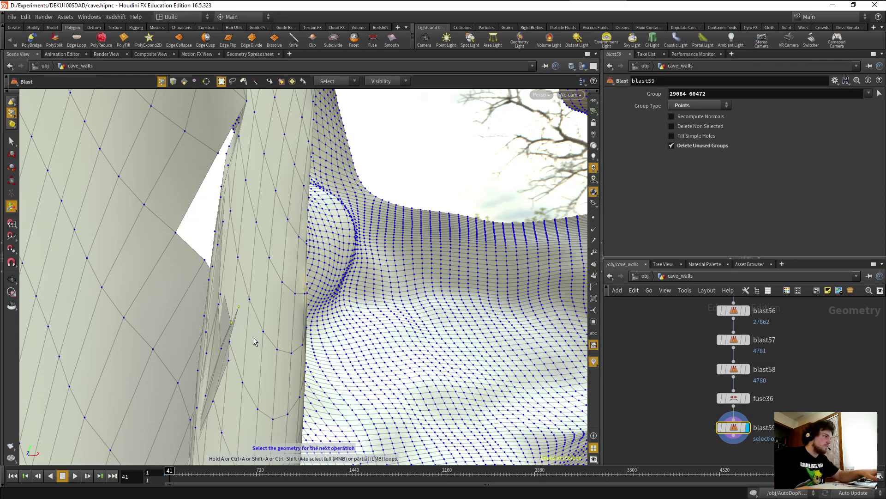
# Delete stray points 669 and 46890, then 29081 and 46882, then 15291.
pyautogui.press('Delete')
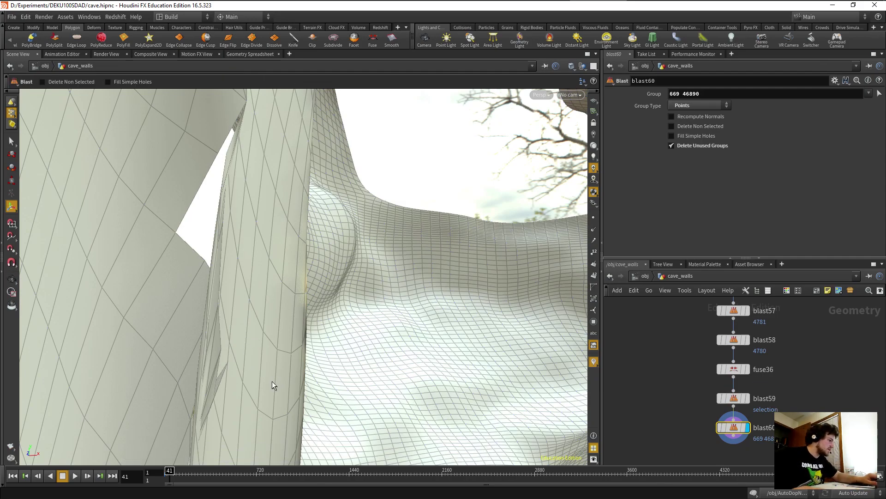
pyautogui.keyDown('alt'); pyautogui.moveTo(283, 368); pyautogui.dragTo(237, 325); pyautogui.keyUp('alt')
pyautogui.press('s')
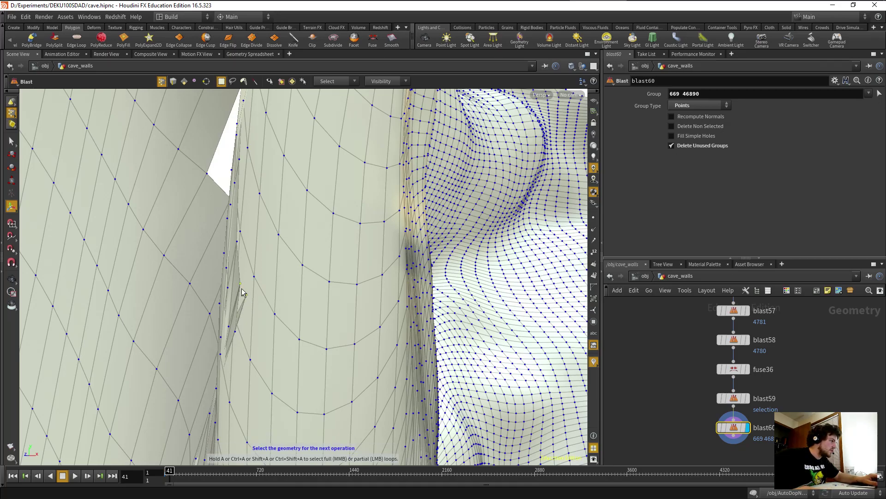
pyautogui.press('Return')
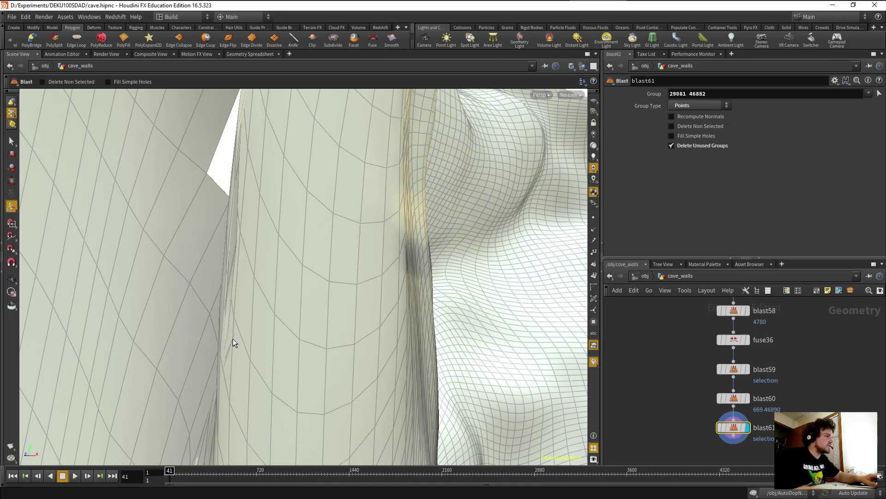
pyautogui.press('s')
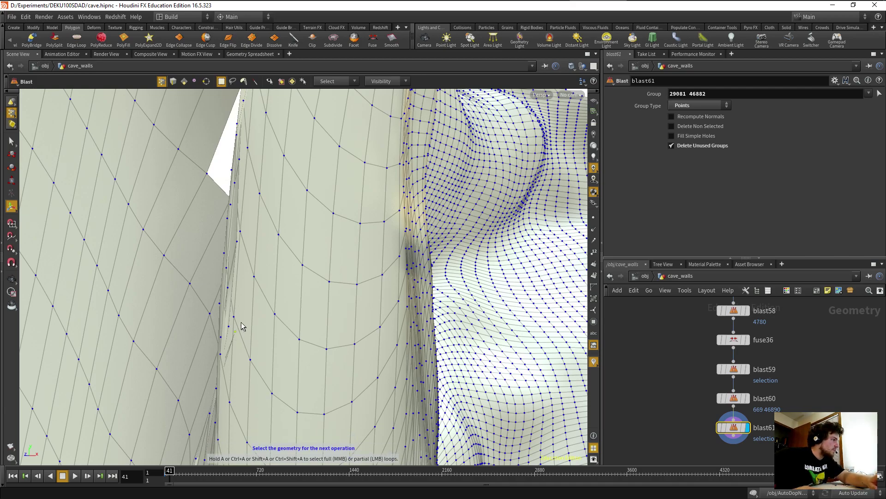
pyautogui.press('Delete')
# Zoom and orbit around the rock column to inspect the wall gap.
pyautogui.press('Escape')
pyautogui.scroll(10, 248, 342)
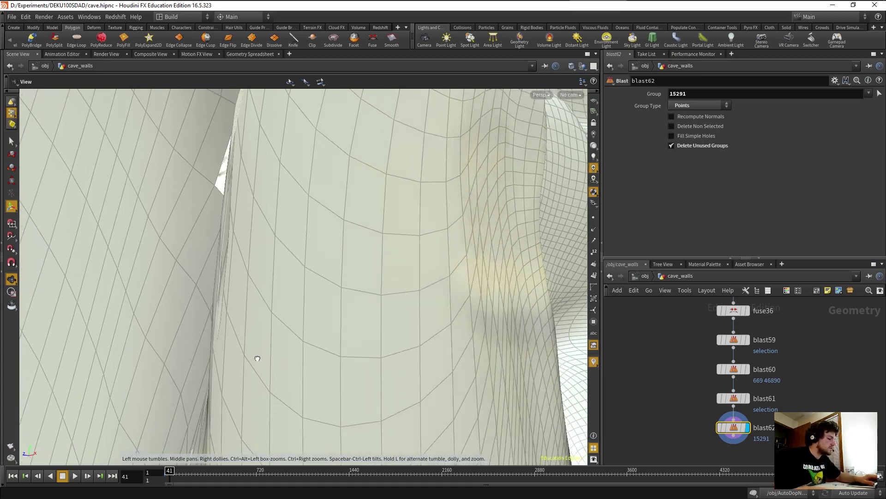
pyautogui.scroll(-5, 249, 323)
pyautogui.scroll(5, 307, 337)
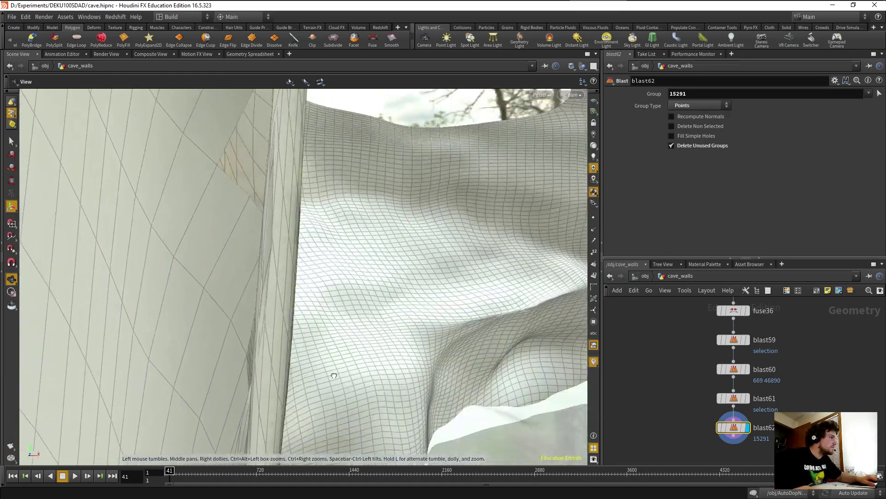
pyautogui.keyDown('alt'); pyautogui.moveTo(274, 375); pyautogui.dragTo(214, 353); pyautogui.keyUp('alt')
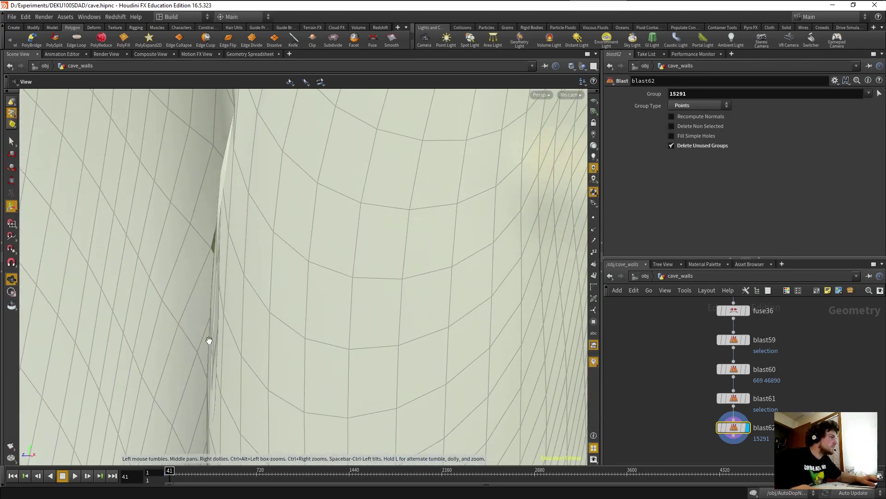
pyautogui.press('s')
pyautogui.keyDown('alt'); pyautogui.moveTo(212, 312); pyautogui.dragTo(368, 309); pyautogui.keyUp('alt')
pyautogui.press('s')
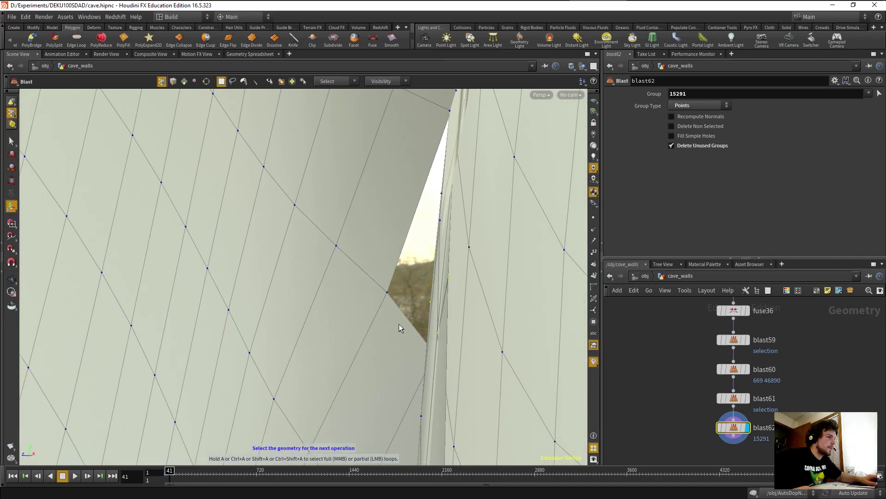
# Fuse the three picked gap points at distance 0.110807.
pyautogui.click(373, 39)
pyautogui.moveTo(716, 119); pyautogui.dragTo(773, 121)
pyautogui.keyDown('alt'); pyautogui.moveTo(508, 221); pyautogui.dragTo(459, 229); pyautogui.keyUp('alt')
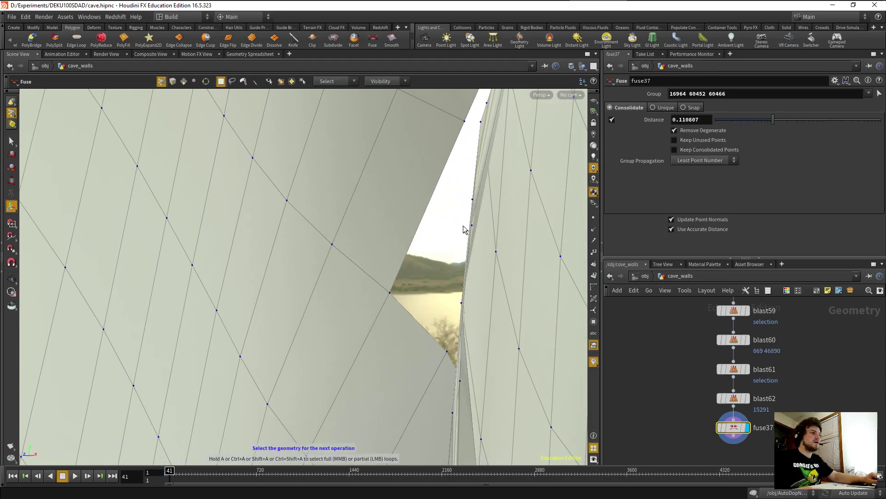
pyautogui.keyDown('alt'); pyautogui.moveTo(472, 198); pyautogui.dragTo(542, 104); pyautogui.keyUp('alt')
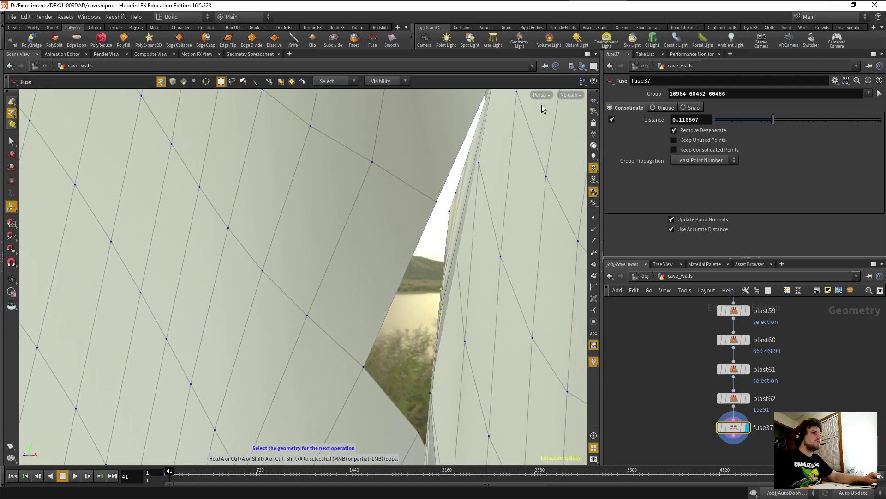
# Add two more Fuse nodes on the gap-edge seam points, raising their distances.
pyautogui.click(374, 47)
pyautogui.moveTo(716, 119); pyautogui.dragTo(764, 120)
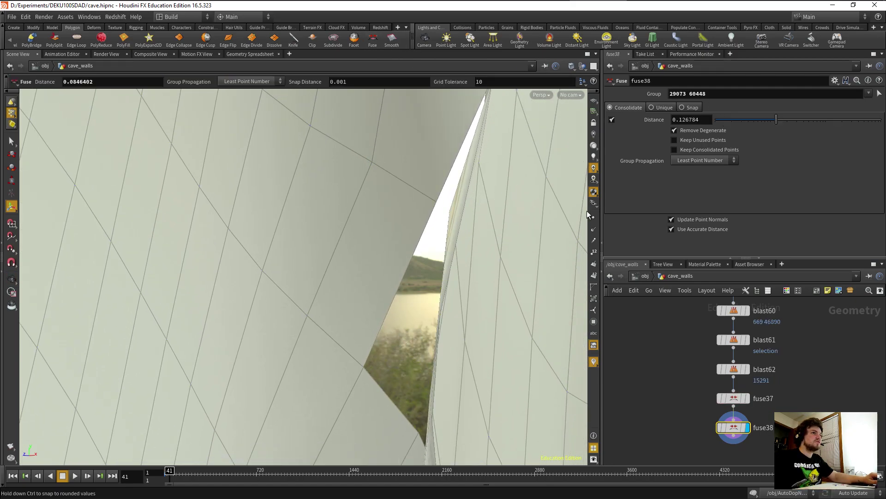
pyautogui.press('s')
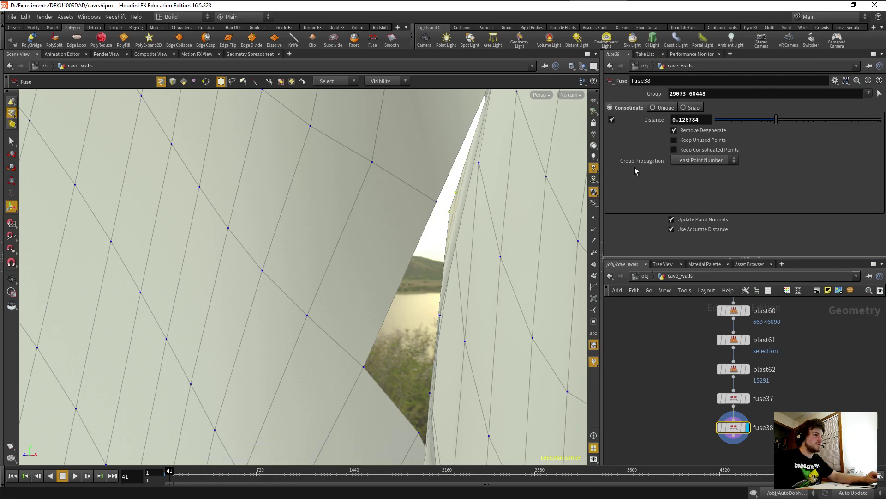
pyautogui.click(375, 43)
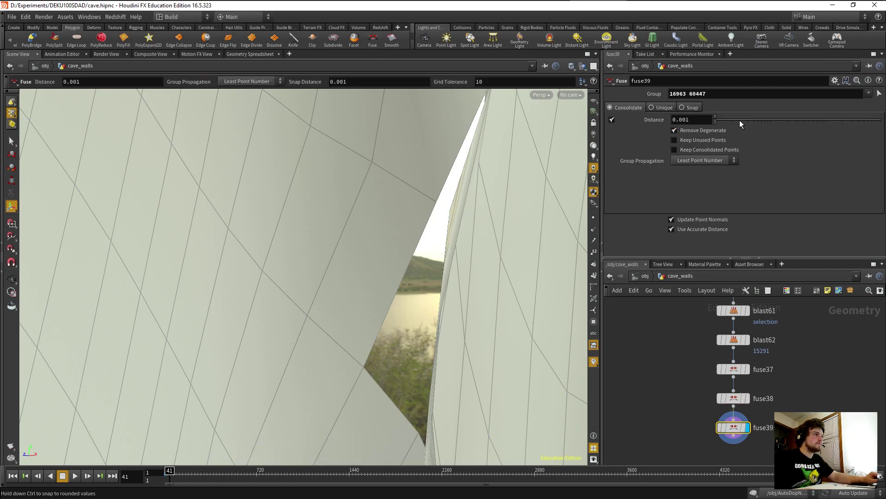
pyautogui.moveTo(741, 120); pyautogui.dragTo(764, 118)
# Fuse two selected seam points with the distance set to about 0.166.
pyautogui.press('Escape')
pyautogui.moveTo(409, 229); pyautogui.dragTo(416, 268)
pyautogui.press('Return')
pyautogui.press('Escape')
pyautogui.press('Return')
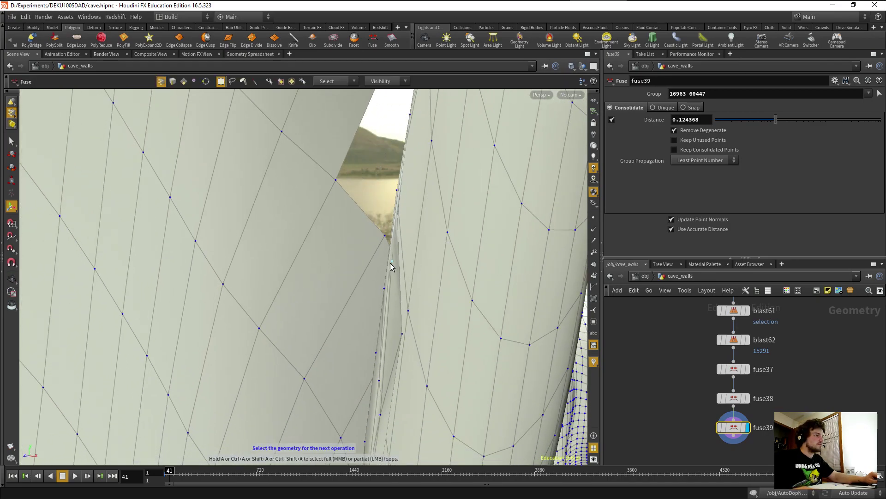
pyautogui.press('Return')
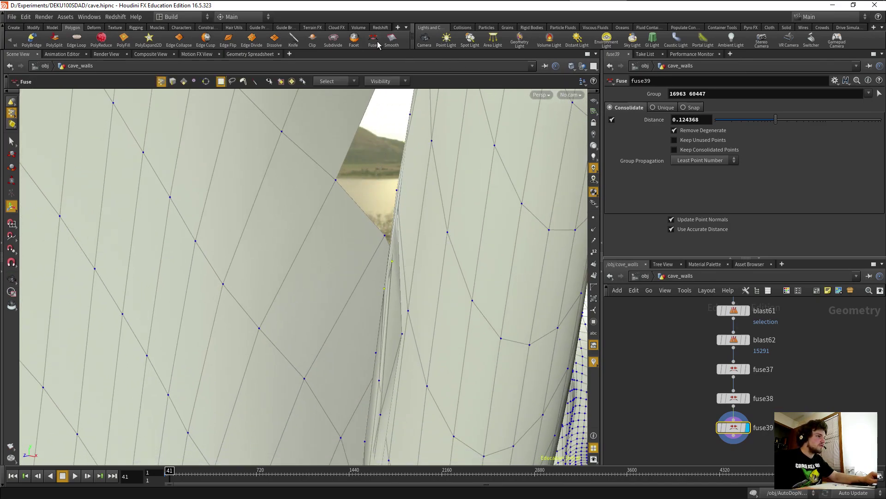
pyautogui.moveTo(724, 119); pyautogui.dragTo(782, 123)
pyautogui.keyDown('alt'); pyautogui.moveTo(495, 281); pyautogui.dragTo(546, 237); pyautogui.keyUp('alt')
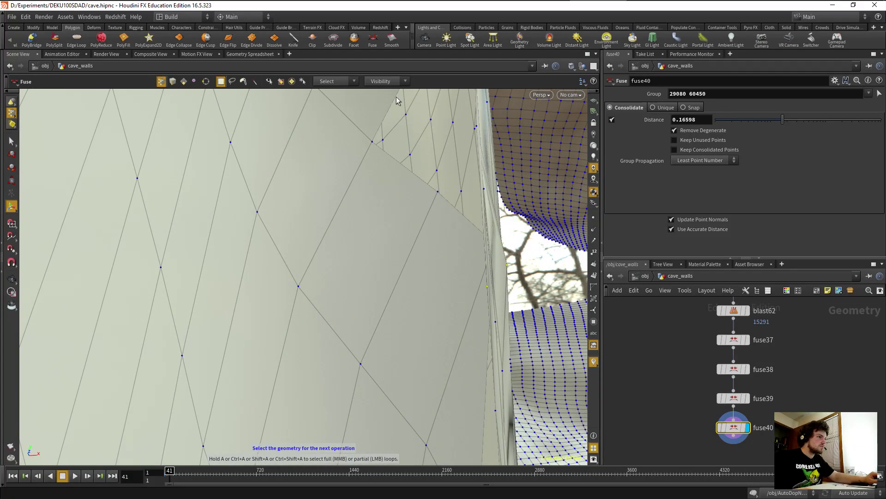
# Fuse two more seam groups at about 0.148 and 0.284472, then delete stray point 60456.
pyautogui.click(373, 39)
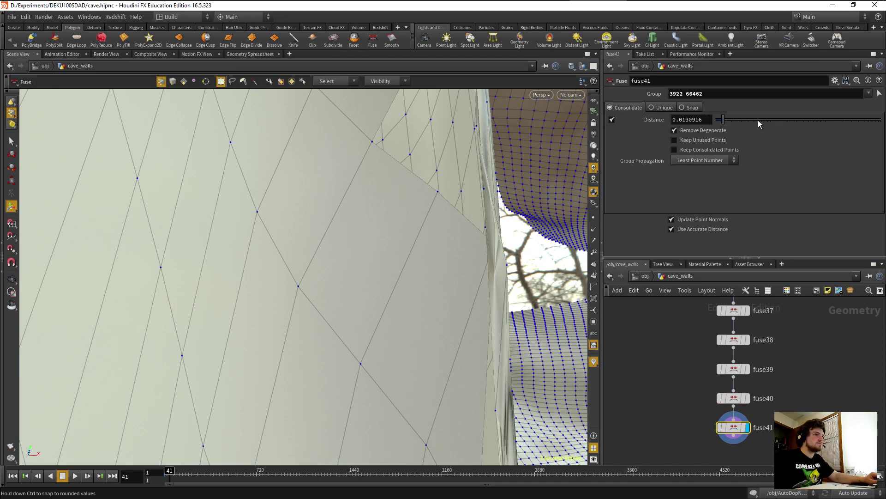
pyautogui.click(779, 121)
pyautogui.moveTo(473, 277); pyautogui.dragTo(393, 286)
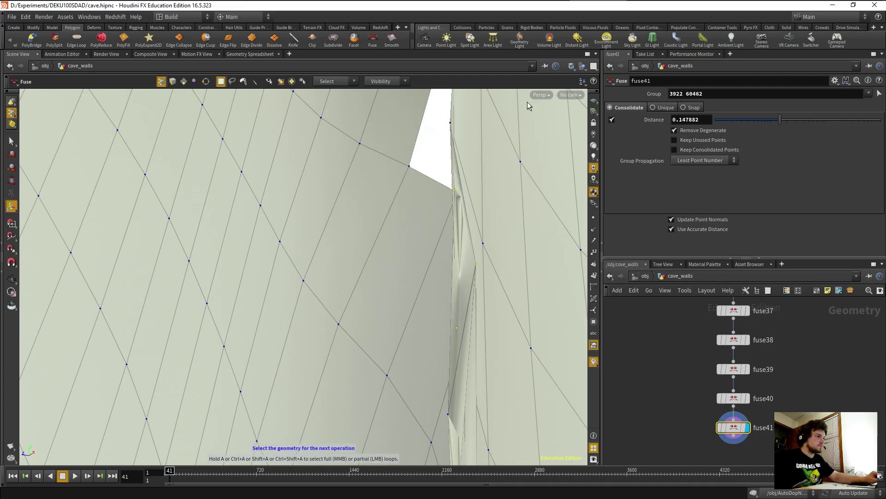
pyautogui.click(370, 41)
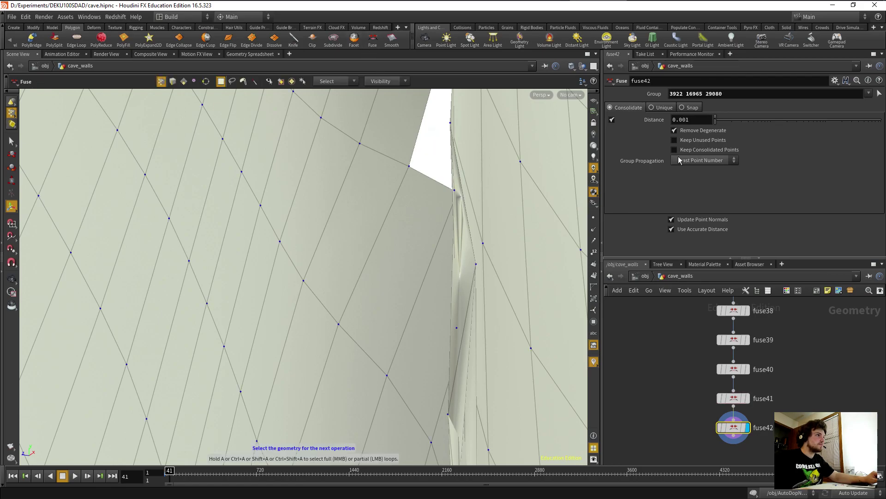
pyautogui.moveTo(718, 123); pyautogui.dragTo(795, 115)
pyautogui.moveTo(409, 300); pyautogui.dragTo(427, 233)
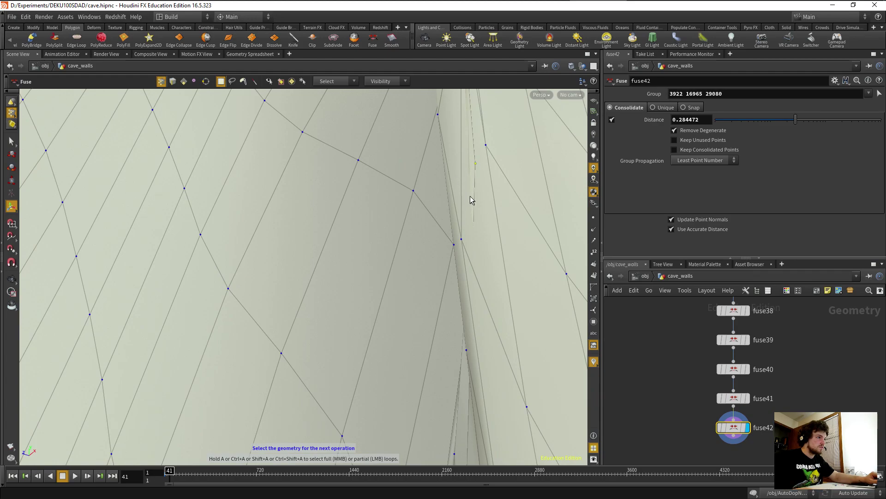
pyautogui.press('Delete')
pyautogui.moveTo(429, 257); pyautogui.dragTo(438, 321)
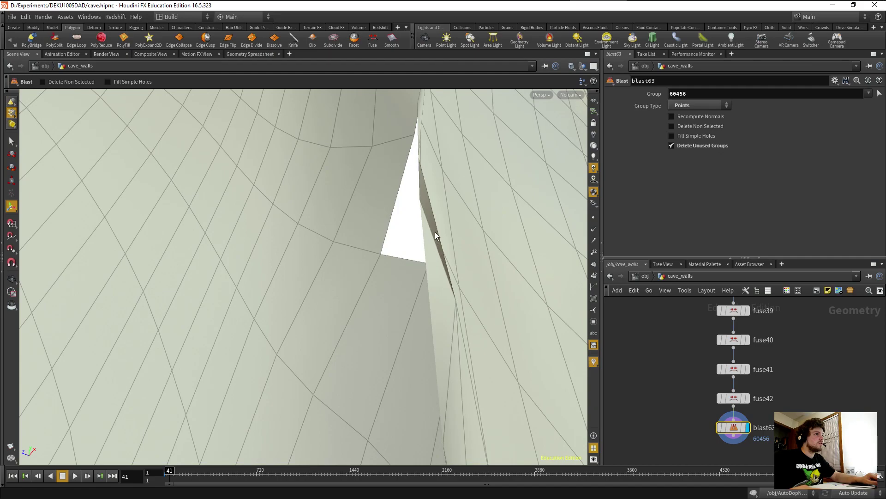
# Delete the thin sliver face beside the hole.
pyautogui.press('s')
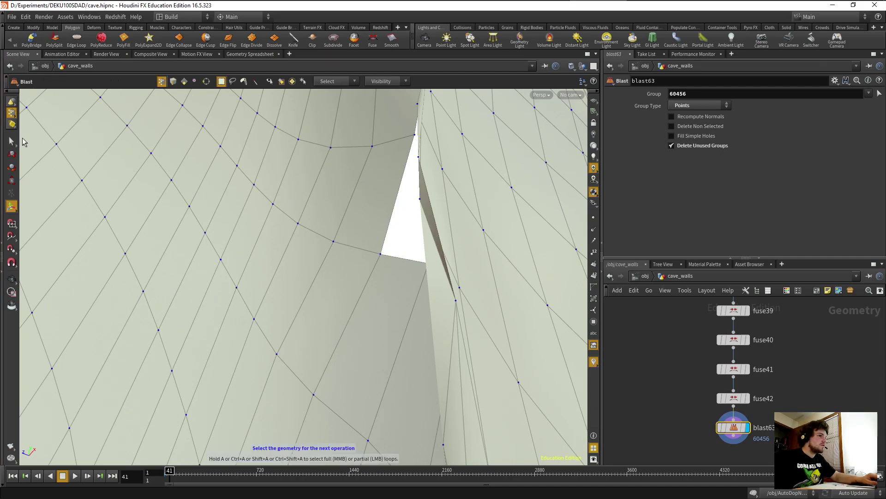
pyautogui.click(425, 209)
pyautogui.press('Delete')
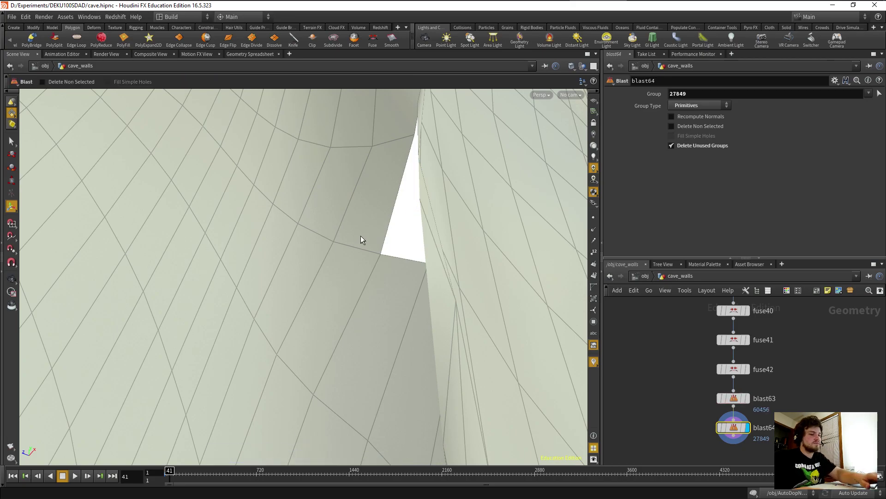
pyautogui.keyDown('alt'); pyautogui.moveTo(381, 256); pyautogui.dragTo(347, 325); pyautogui.keyUp('alt')
# Switch to point selection and delete the stray point on the seam.
pyautogui.press('Return')
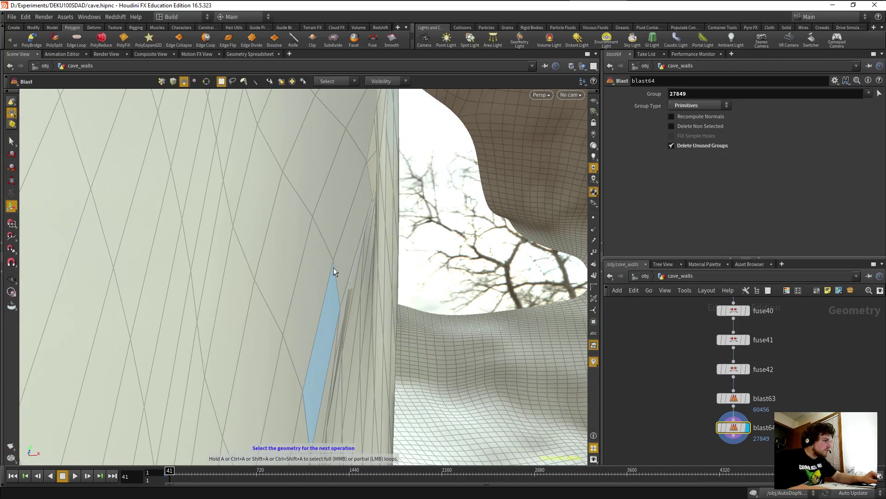
pyautogui.click(162, 82)
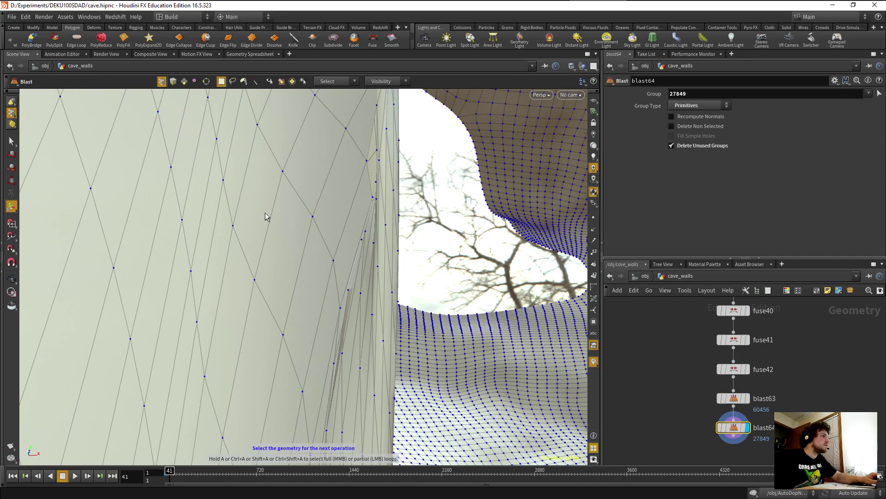
pyautogui.click(350, 293)
pyautogui.press('Return')
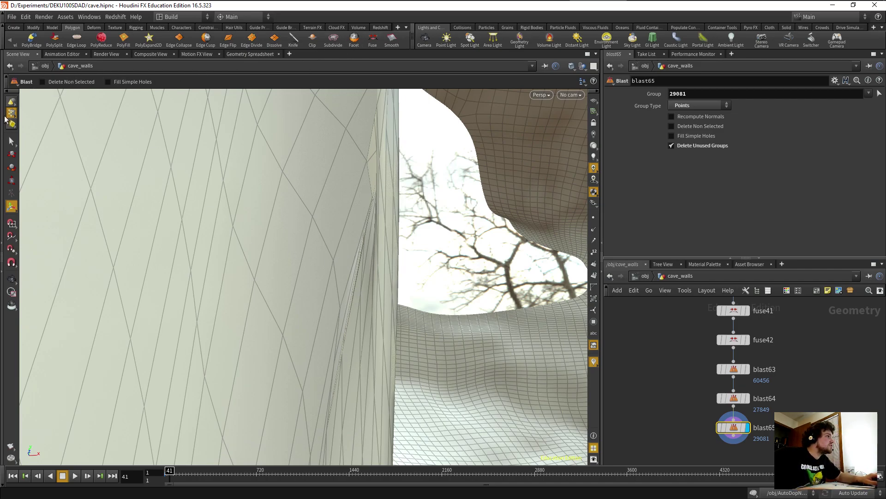
# Fuse the seven selected seam points at distance 0.110807.
pyautogui.press('Return')
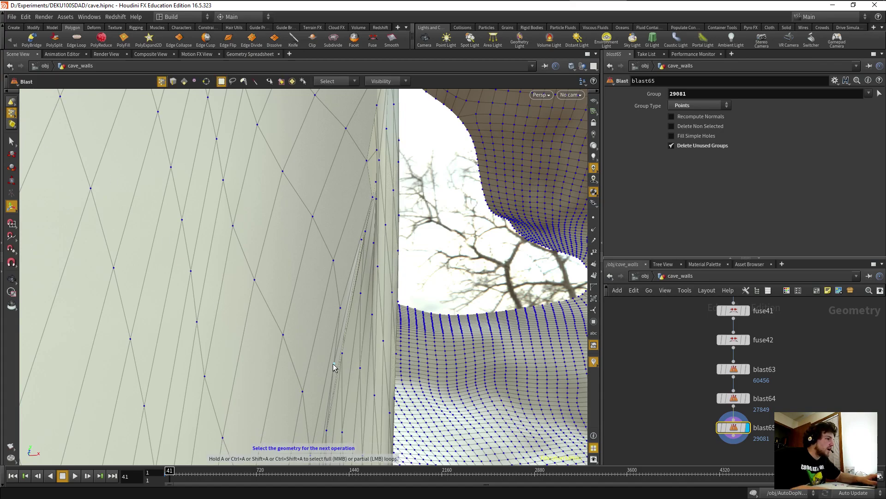
pyautogui.keyDown('shift'); pyautogui.click(342, 354); pyautogui.keyUp('shift')
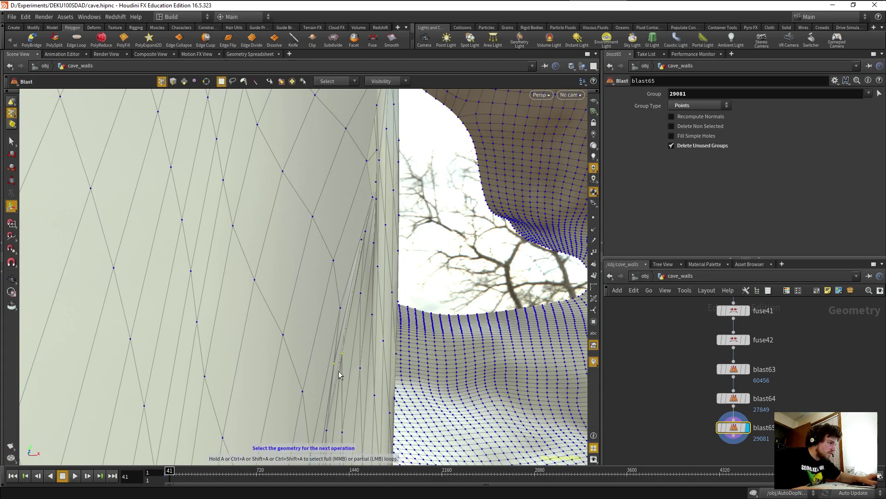
pyautogui.moveTo(344, 378); pyautogui.dragTo(346, 328, button='middle')
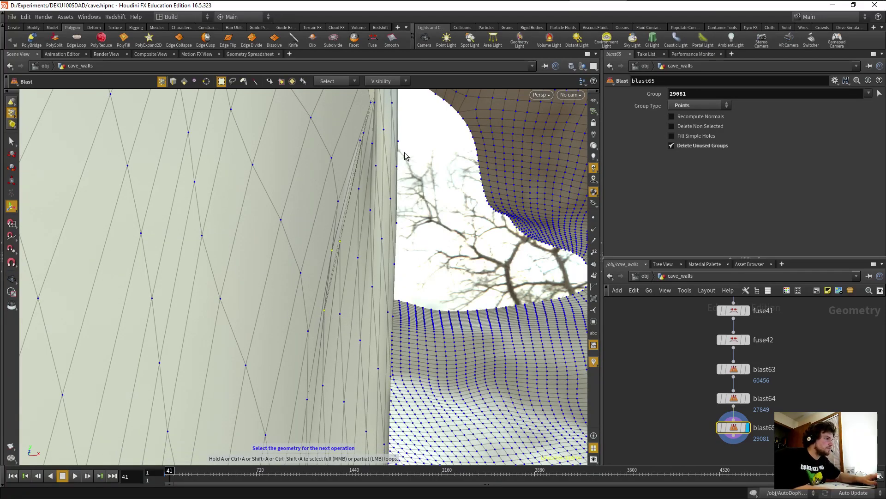
pyautogui.click(373, 41)
pyautogui.moveTo(728, 122); pyautogui.dragTo(746, 123)
# Box-select seam points along the wall crease and inspect the narrow gap.
pyautogui.press('Escape')
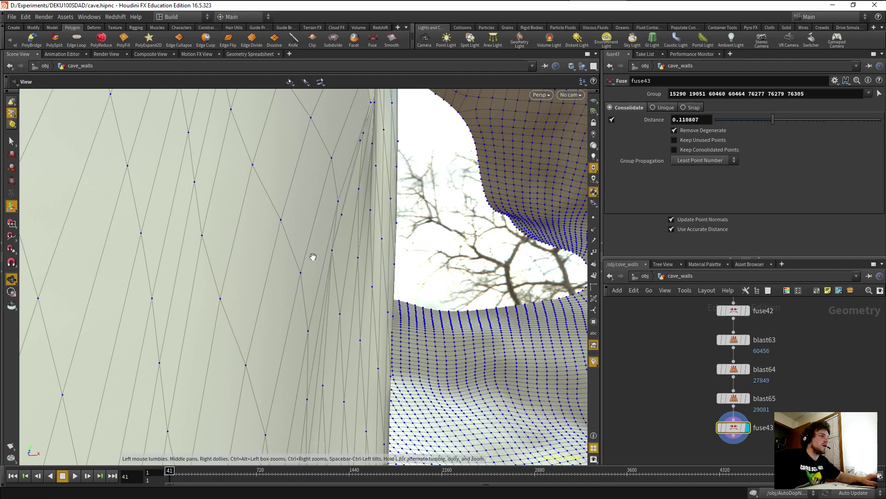
pyautogui.moveTo(340, 223); pyautogui.dragTo(329, 271, button='middle')
pyautogui.press('Return')
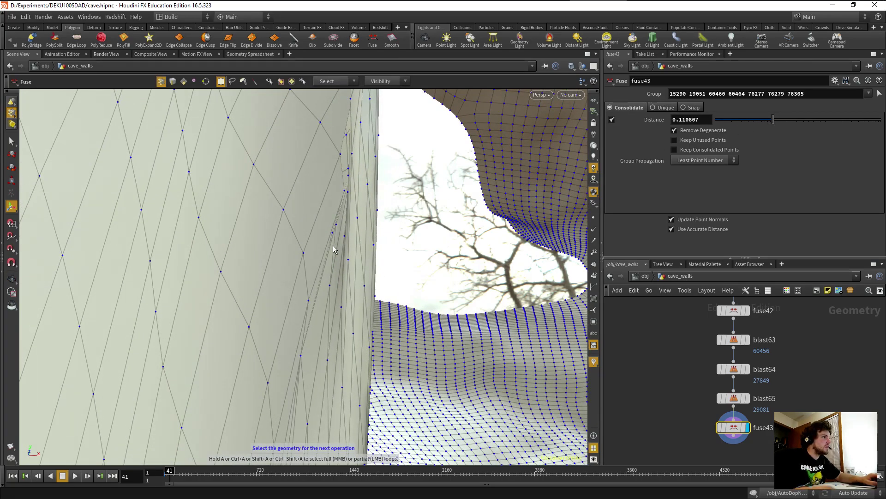
pyautogui.keyDown('alt'); pyautogui.scroll(2, 333, 245); pyautogui.keyUp('alt')
pyautogui.keyDown('alt'); pyautogui.scroll(-1, 333, 244); pyautogui.keyUp('alt')
pyautogui.moveTo(322, 195); pyautogui.dragTo(343, 232)
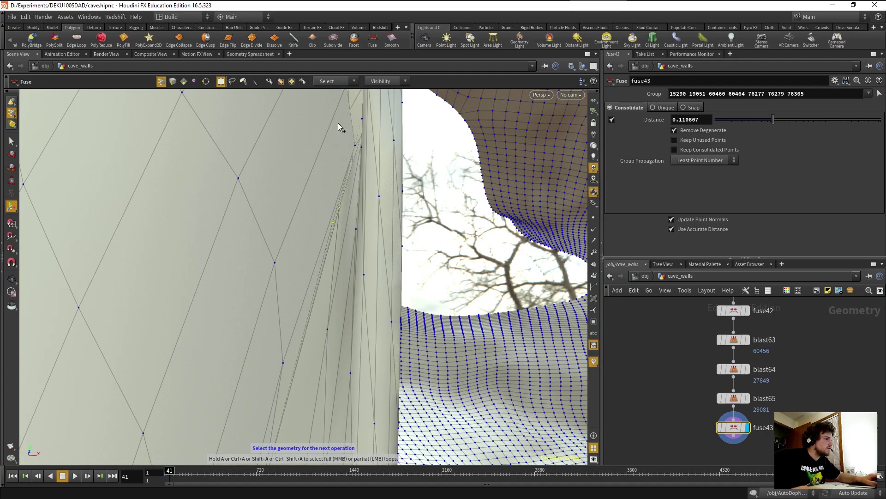
pyautogui.keyDown('alt'); pyautogui.moveTo(345, 216); pyautogui.dragTo(314, 270); pyautogui.keyUp('alt')
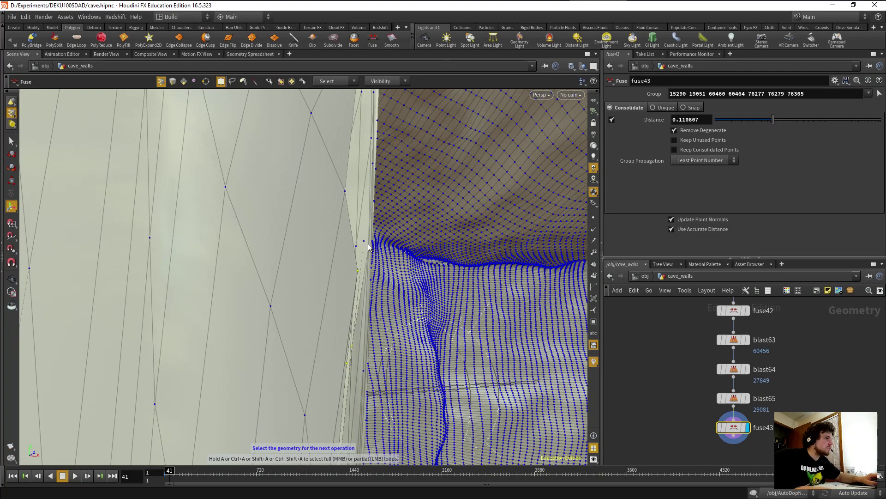
pyautogui.moveTo(370, 258); pyautogui.dragTo(212, 321)
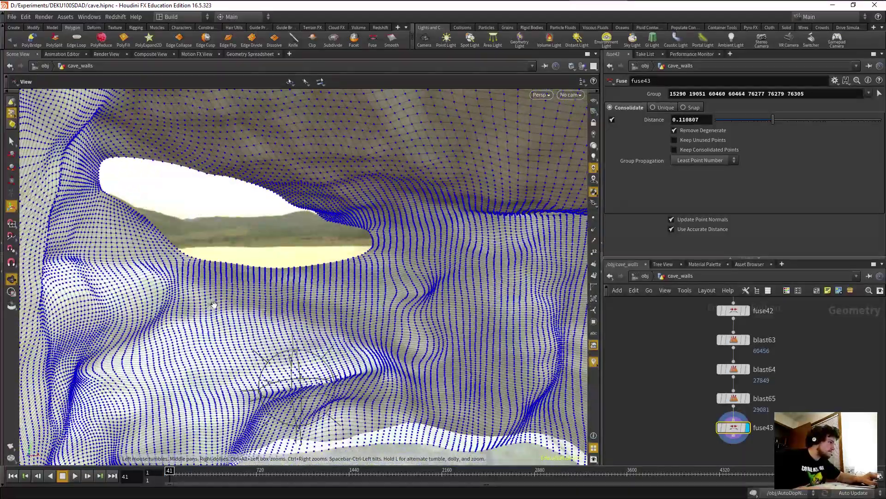
pyautogui.moveTo(189, 366); pyautogui.dragTo(344, 312)
pyautogui.moveTo(344, 312); pyautogui.dragTo(389, 311, button='right')
pyautogui.moveTo(389, 310); pyautogui.dragTo(398, 246)
pyautogui.moveTo(430, 216); pyautogui.dragTo(239, 179)
pyautogui.press('Escape')
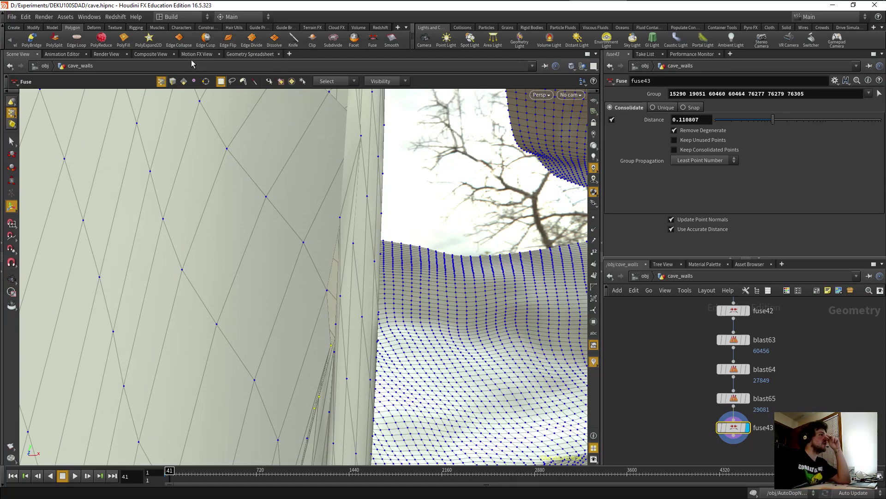
# Fuse the four selected seam points, then fuse another group at about 0.24.
pyautogui.click(374, 41)
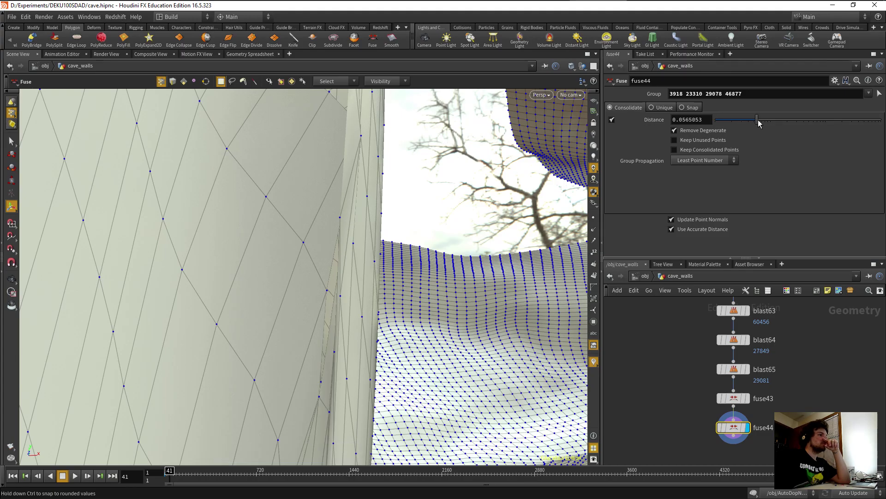
pyautogui.press('Escape')
pyautogui.moveTo(314, 368); pyautogui.dragTo(293, 366)
pyautogui.press('Return')
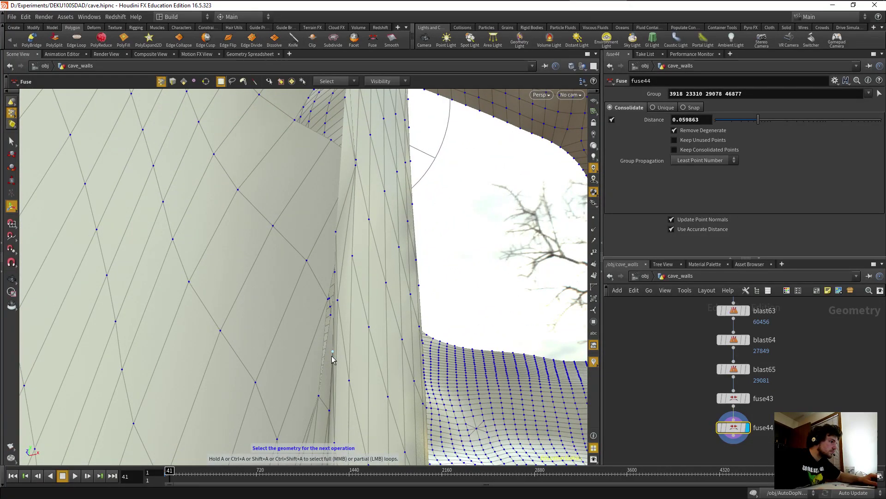
pyautogui.keyDown('shift'); pyautogui.click(331, 315); pyautogui.keyUp('shift')
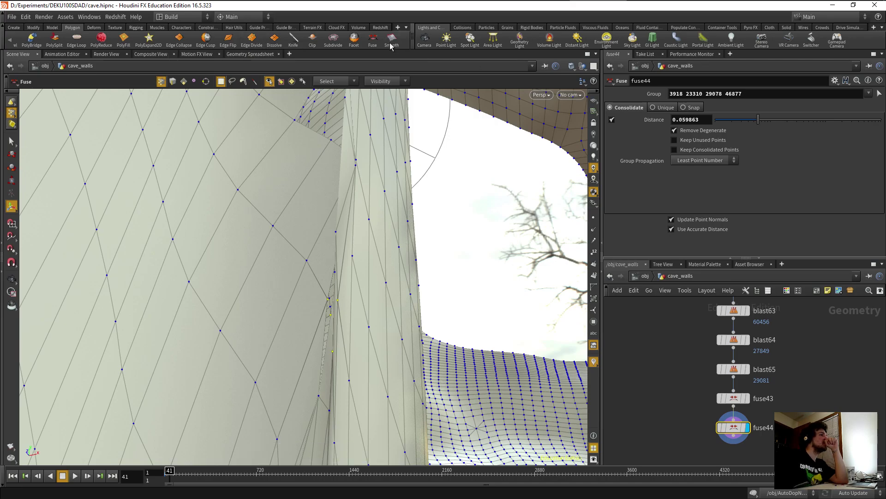
pyautogui.click(372, 39)
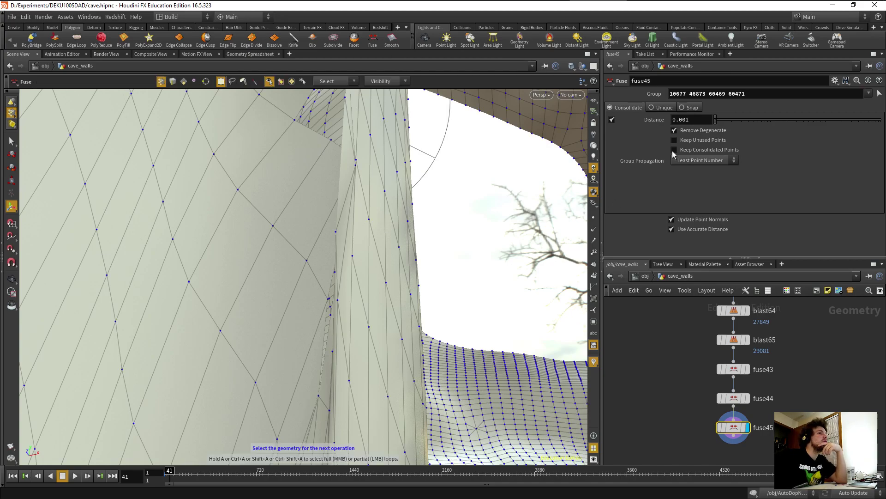
pyautogui.moveTo(764, 126); pyautogui.dragTo(698, 129)
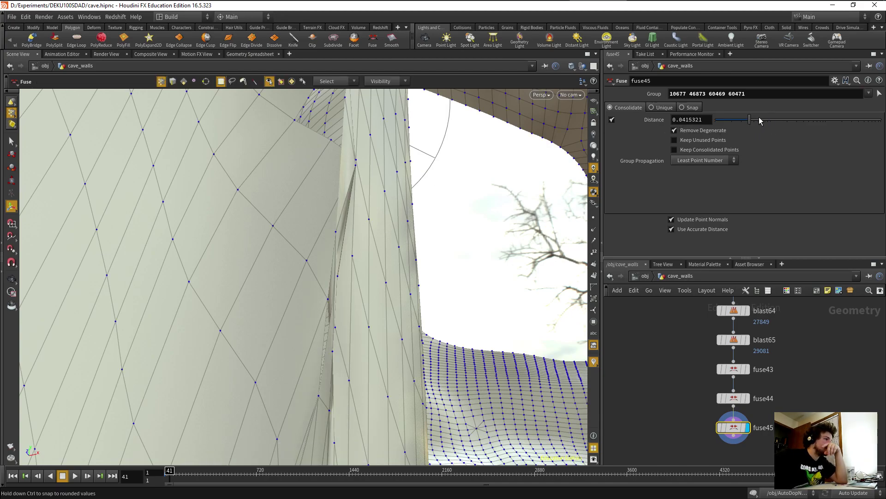
pyautogui.moveTo(759, 121); pyautogui.dragTo(792, 127)
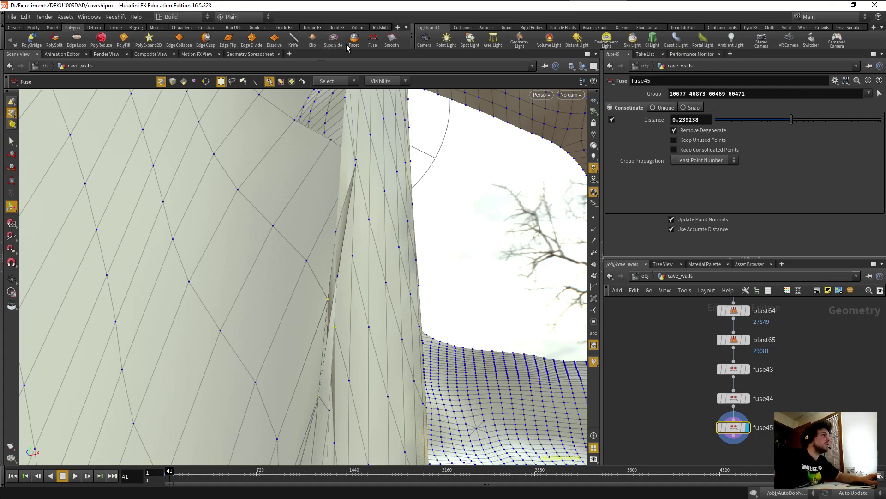
# Fuse points 3918, 46873 and 60454 at distance 0.702743.
pyautogui.press('Return')
pyautogui.moveTo(723, 124); pyautogui.dragTo(818, 119)
pyautogui.press('Escape')
pyautogui.moveTo(337, 340)
pyautogui.mouseDown()
pyautogui.moveTo(311, 354)
pyautogui.moveTo(283, 331)
pyautogui.moveTo(238, 353)
pyautogui.moveTo(303, 376)
pyautogui.moveTo(326, 366)
pyautogui.moveTo(334, 329)
pyautogui.mouseUp()
pyautogui.press('Return')
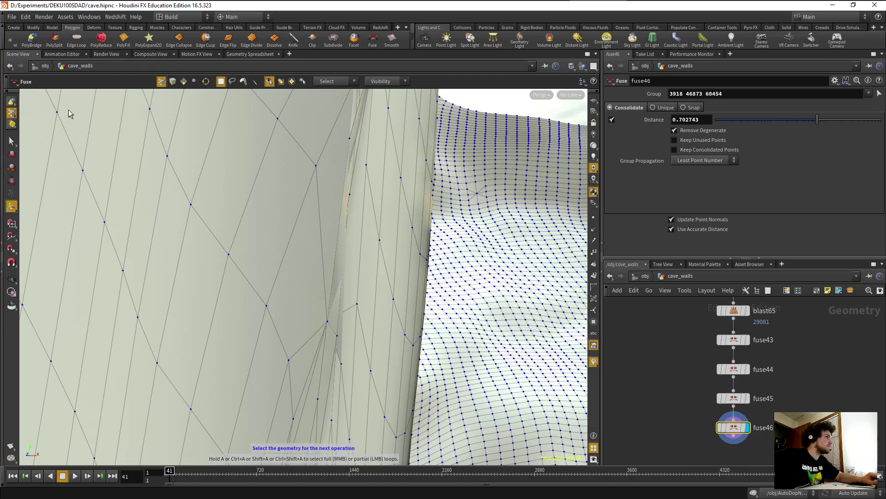
pyautogui.click(184, 82)
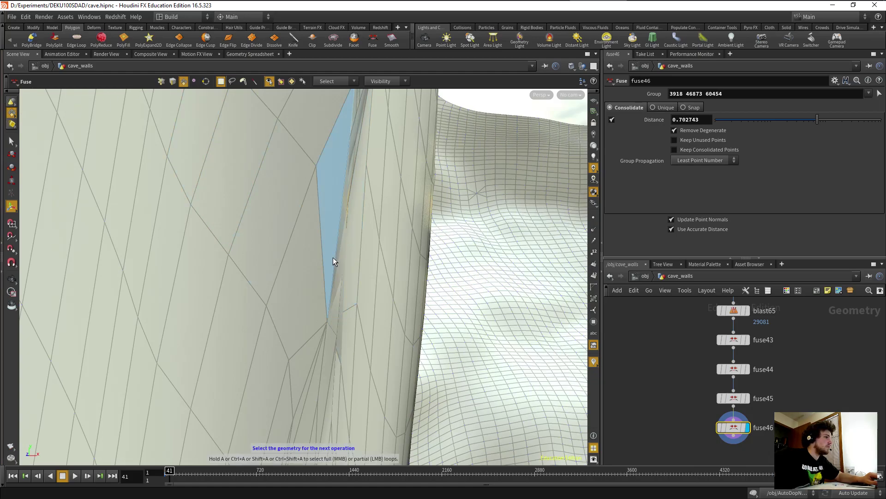
# Delete four thin sliver faces along the cave_walls seam, checking from different angles.
pyautogui.click(336, 257)
pyautogui.press('Delete')
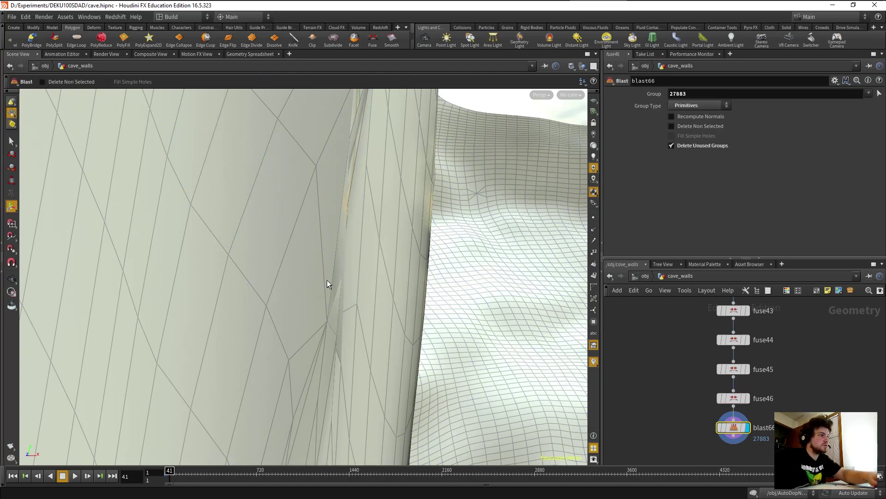
pyautogui.moveTo(321, 326); pyautogui.dragTo(253, 311)
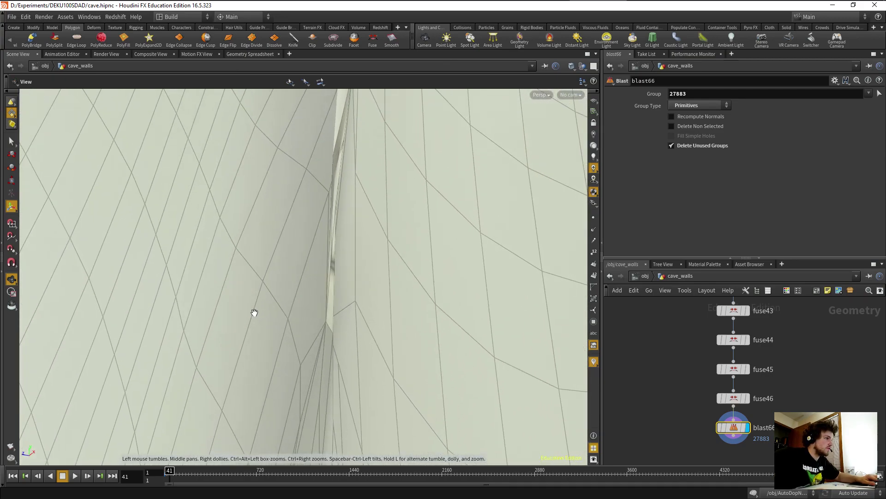
pyautogui.click(330, 309)
pyautogui.press('Delete')
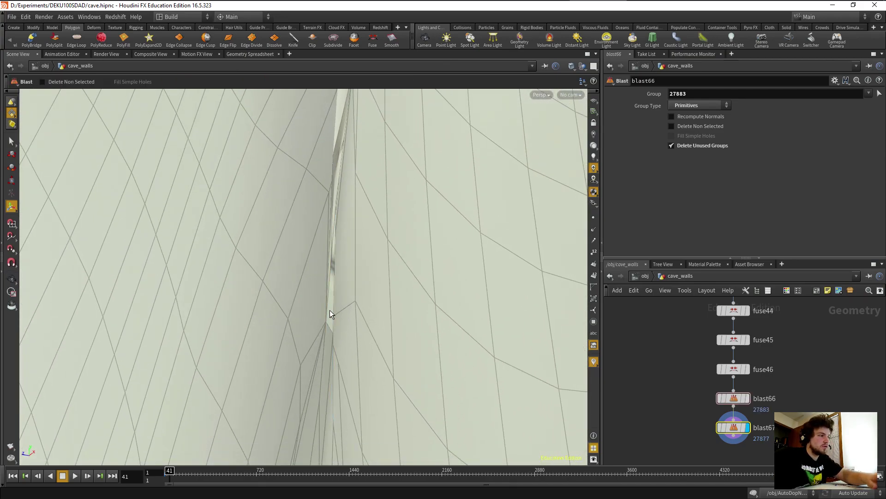
pyautogui.moveTo(328, 376); pyautogui.dragTo(326, 311)
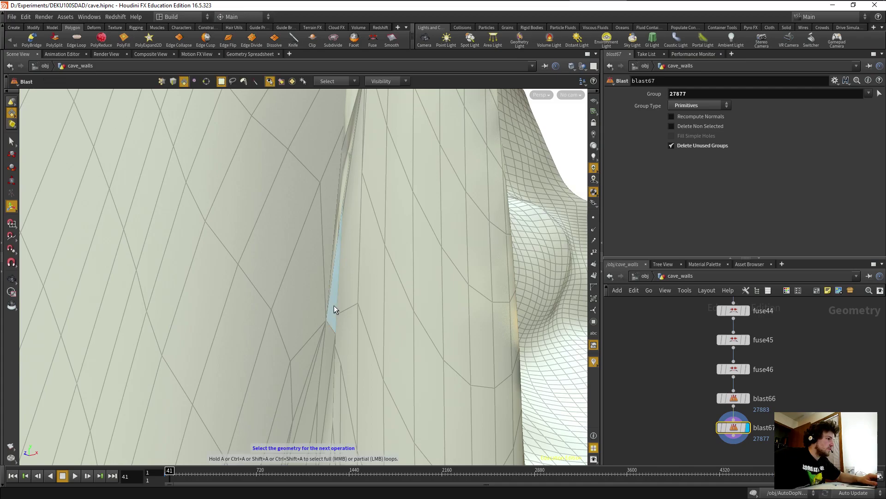
pyautogui.click(334, 305)
pyautogui.press('Delete')
pyautogui.moveTo(303, 348); pyautogui.dragTo(395, 370)
pyautogui.click(189, 395)
pyautogui.press('Delete')
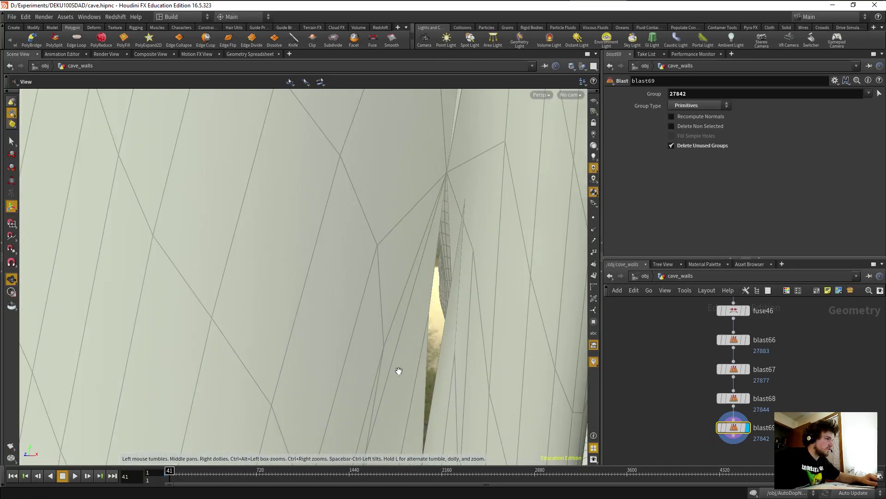
# Delete four more sliver faces in the seam gap and pick the next one.
pyautogui.click(453, 317)
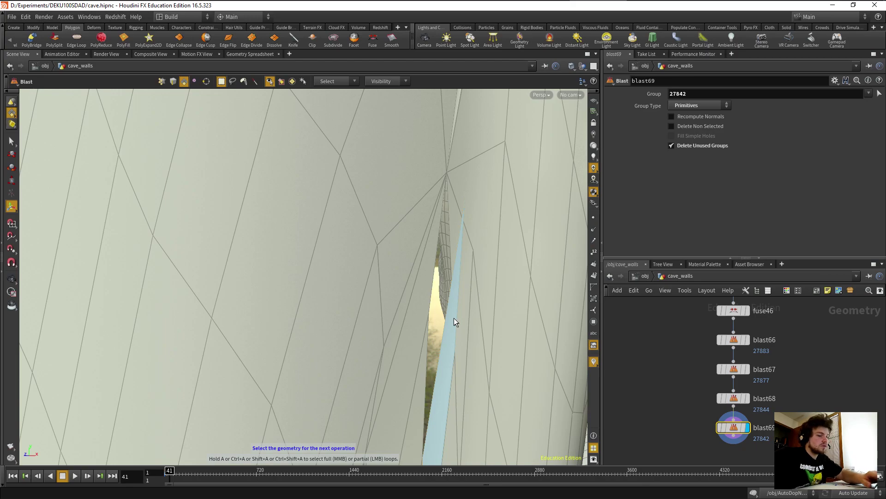
pyautogui.press('Delete')
pyautogui.press('Escape')
pyautogui.moveTo(451, 317); pyautogui.dragTo(388, 332)
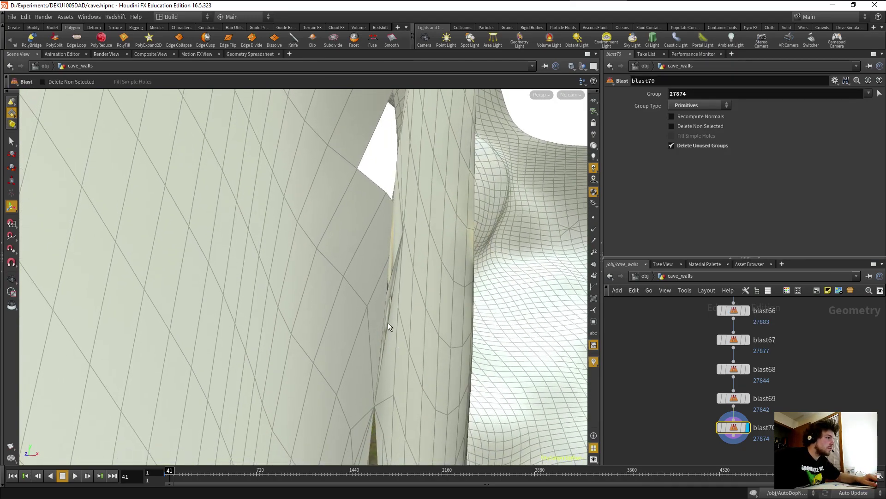
pyautogui.press('Return')
pyautogui.click(387, 309)
pyautogui.press('Delete')
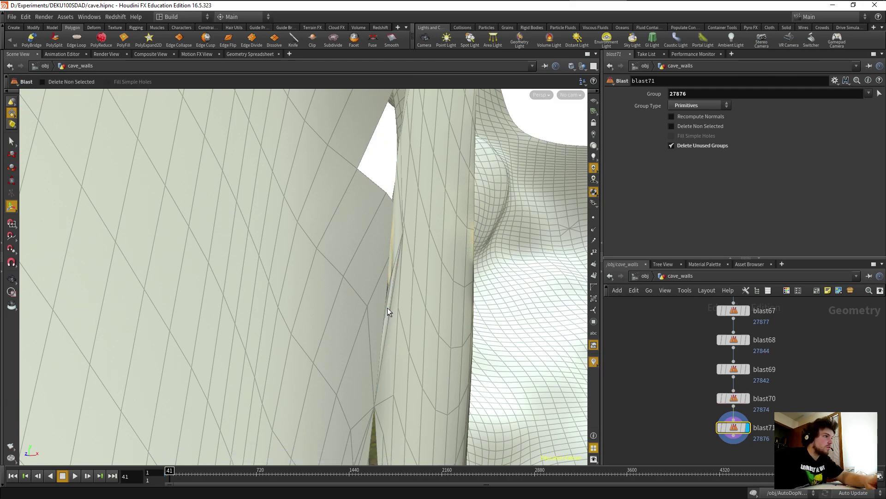
pyautogui.click(389, 279)
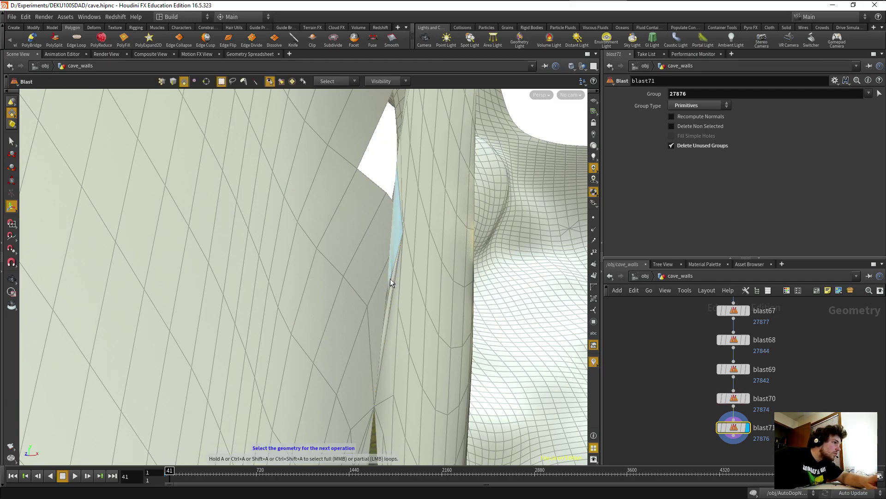
pyautogui.press('Delete')
pyautogui.click(391, 290)
pyautogui.press('Delete')
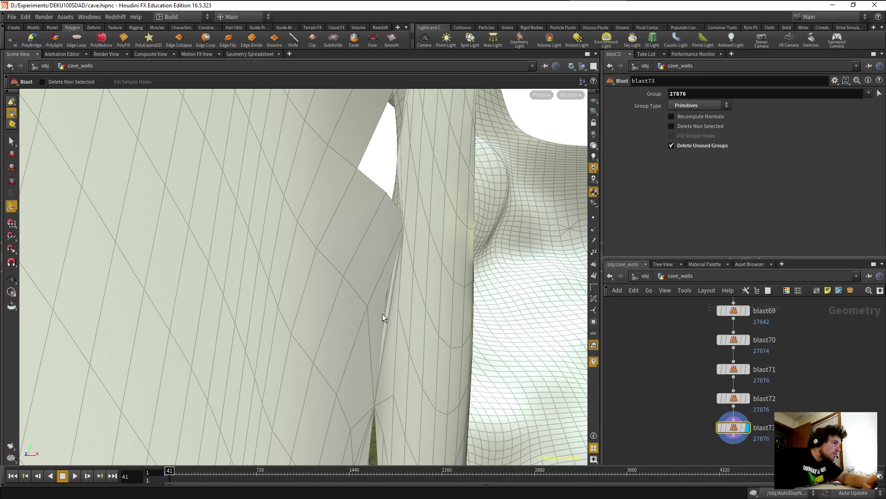
pyautogui.press('Escape')
pyautogui.moveTo(366, 345); pyautogui.dragTo(391, 255)
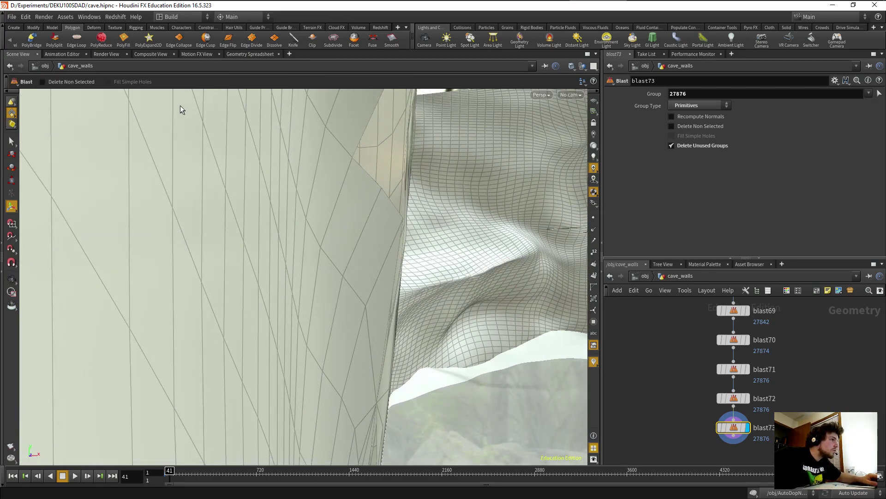
pyautogui.click(394, 248)
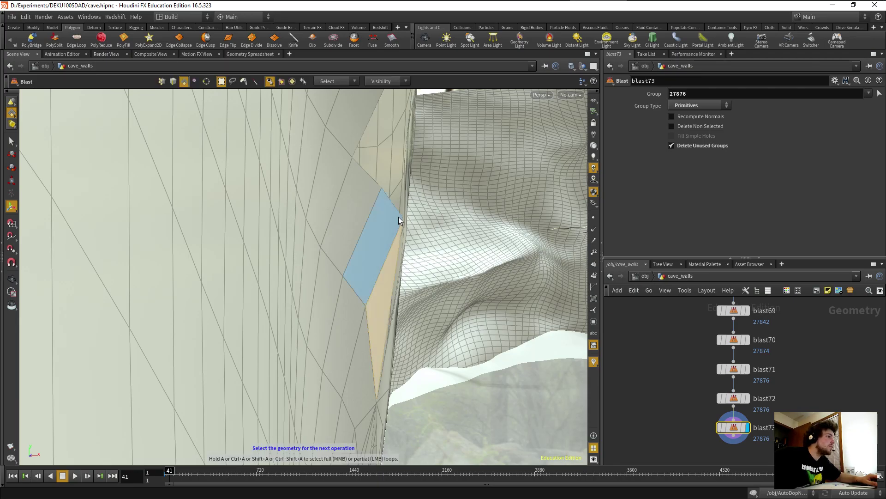
# In point selection mode, pick two points along the cave wall's lower edge for fusing.
pyautogui.press('1')
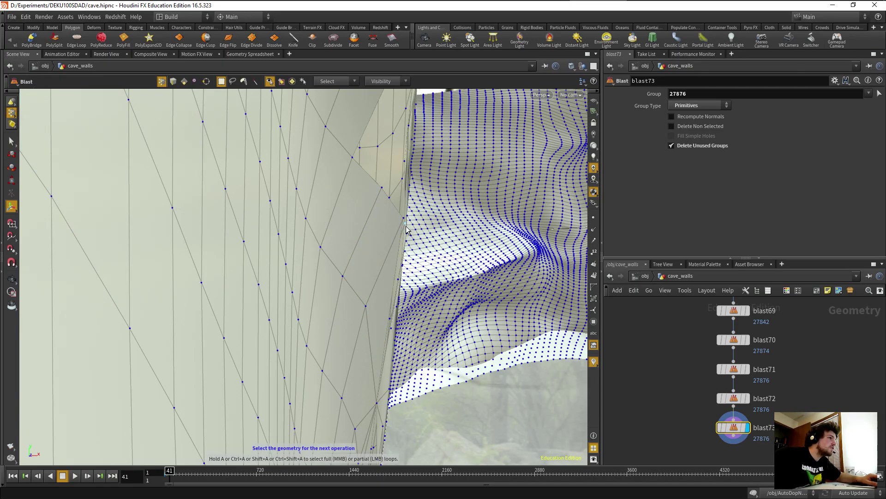
pyautogui.moveTo(404, 220); pyautogui.dragTo(246, 317)
pyautogui.moveTo(247, 317); pyautogui.dragTo(289, 252, button='middle')
pyautogui.moveTo(388, 225); pyautogui.dragTo(146, 359, button='middle')
pyautogui.scroll(-1, 147, 359)
pyautogui.moveTo(157, 338); pyautogui.dragTo(247, 313)
pyautogui.moveTo(248, 313); pyautogui.dragTo(172, 333, button='middle')
pyautogui.scroll(-5, 165, 298)
pyautogui.moveTo(171, 334); pyautogui.dragTo(74, 351)
pyautogui.press('Return')
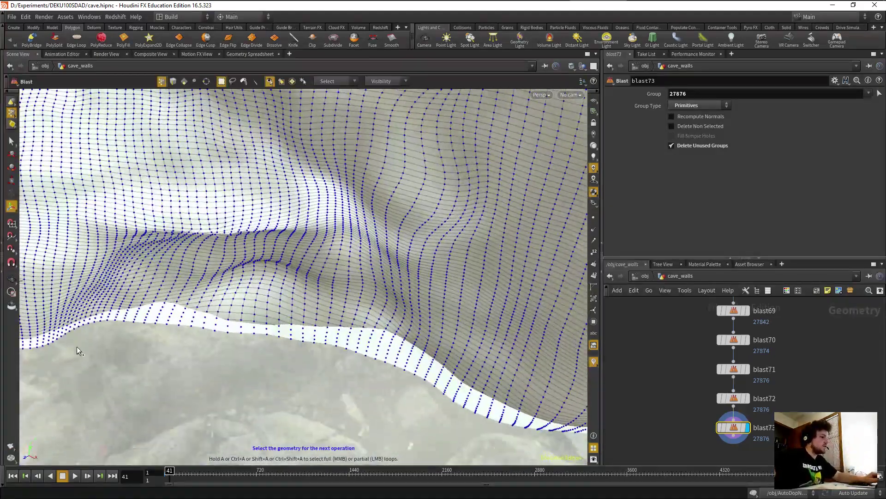
pyautogui.scroll(5, 129, 336)
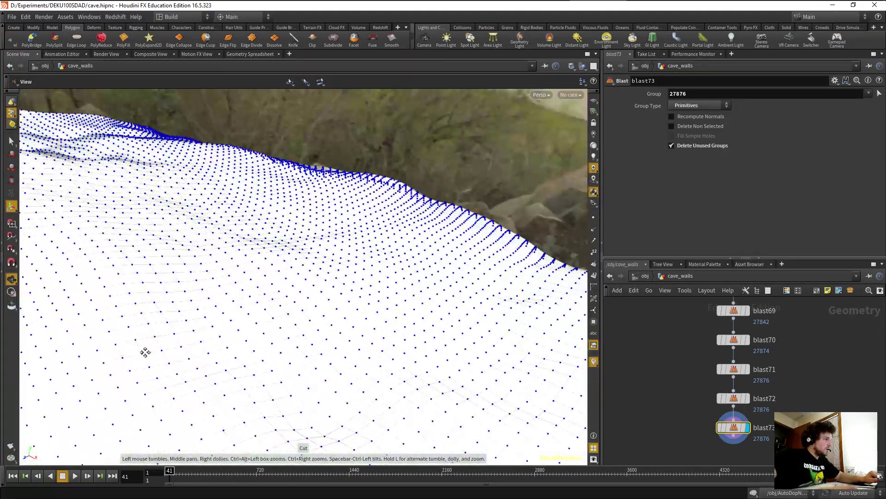
pyautogui.moveTo(307, 267); pyautogui.dragTo(179, 296)
pyautogui.press('Return')
pyautogui.keyDown('shift'); pyautogui.click(245, 378); pyautogui.keyUp('shift')
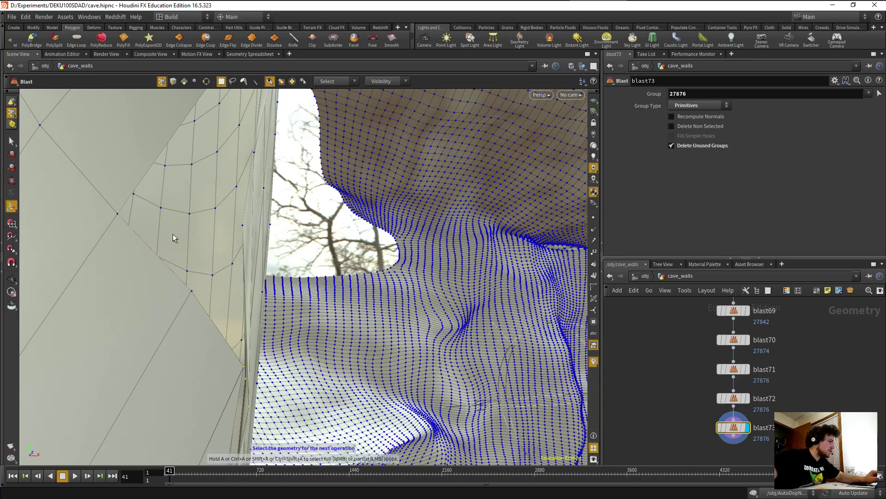
# Fuse the selected edge points with fuse47 at a distance of about 0.088.
pyautogui.click(373, 46)
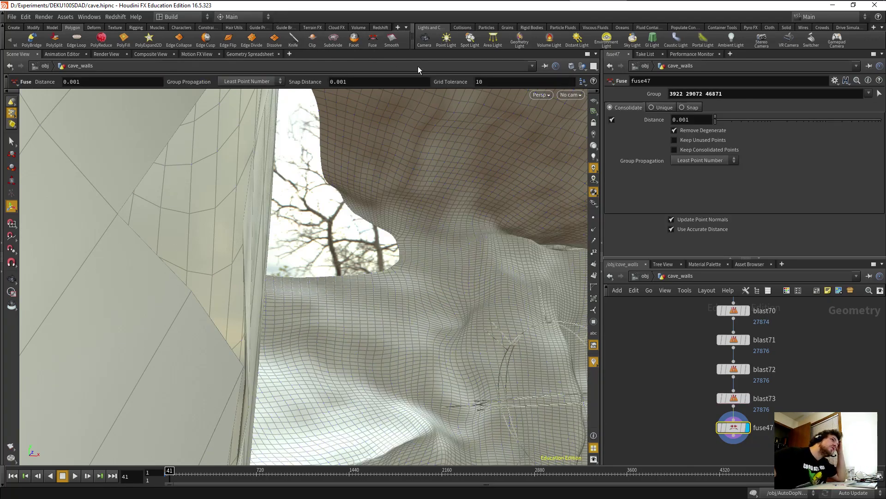
pyautogui.click(734, 120)
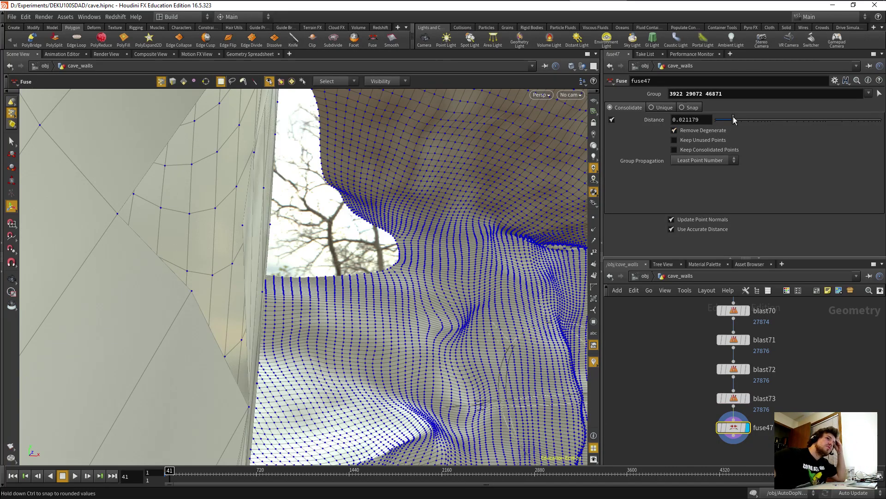
pyautogui.click(709, 160)
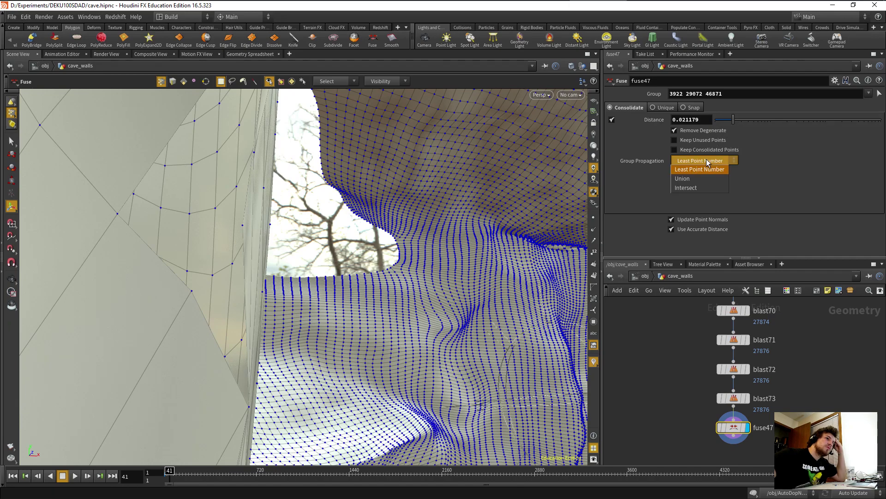
pyautogui.moveTo(749, 116); pyautogui.dragTo(766, 127)
# Delete the thin strip face beside the wall opening as primitive 27813.
pyautogui.keyDown('alt'); pyautogui.moveTo(409, 380); pyautogui.dragTo(276, 416); pyautogui.keyUp('alt')
pyautogui.keyDown('alt'); pyautogui.moveTo(178, 406); pyautogui.dragTo(147, 339); pyautogui.keyUp('alt')
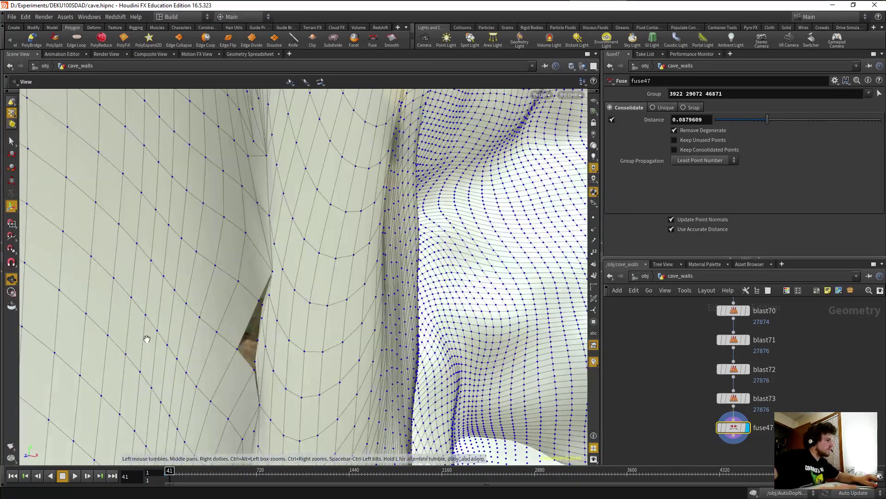
pyautogui.keyDown('alt'); pyautogui.moveTo(255, 370); pyautogui.dragTo(249, 328); pyautogui.keyUp('alt')
pyautogui.keyDown('alt'); pyautogui.moveTo(356, 344); pyautogui.dragTo(339, 361); pyautogui.keyUp('alt')
pyautogui.press('s')
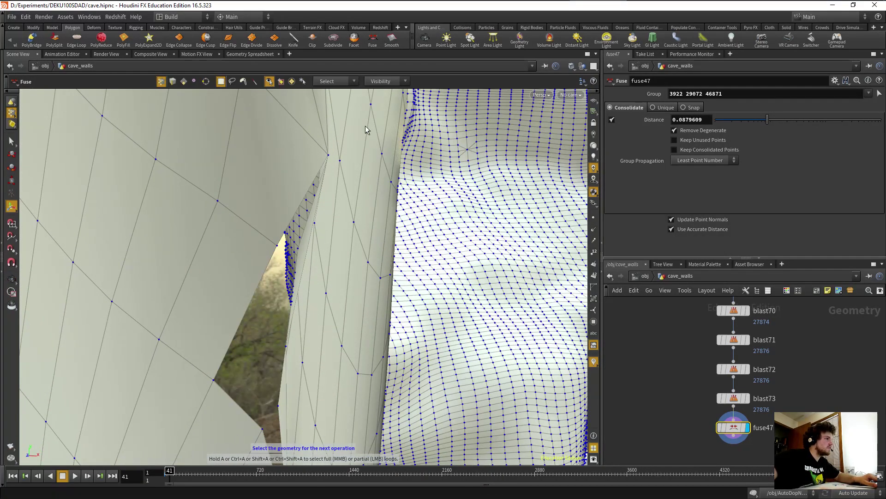
pyautogui.click(183, 81)
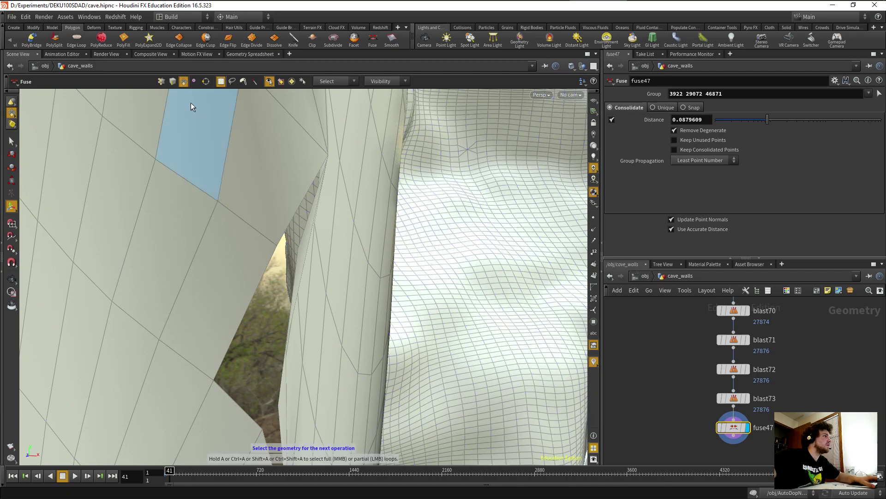
pyautogui.click(303, 263)
pyautogui.press('Delete')
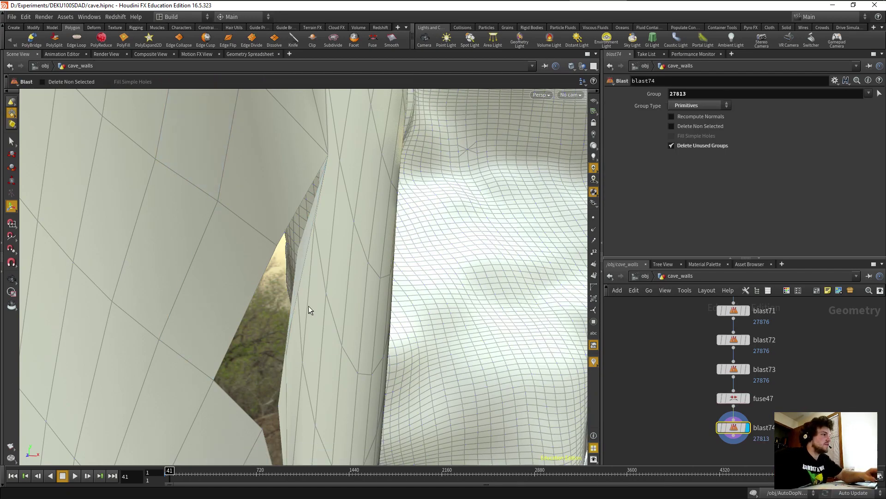
# Delete three thin strip faces around the hole in the cave wall.
pyautogui.click(301, 251)
pyautogui.press('Delete')
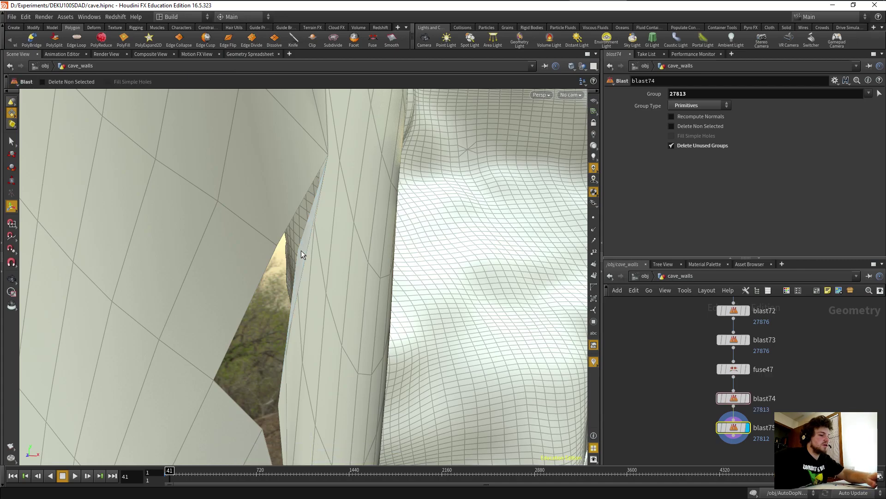
pyautogui.keyDown('alt'); pyautogui.moveTo(306, 314); pyautogui.dragTo(287, 308); pyautogui.keyUp('alt')
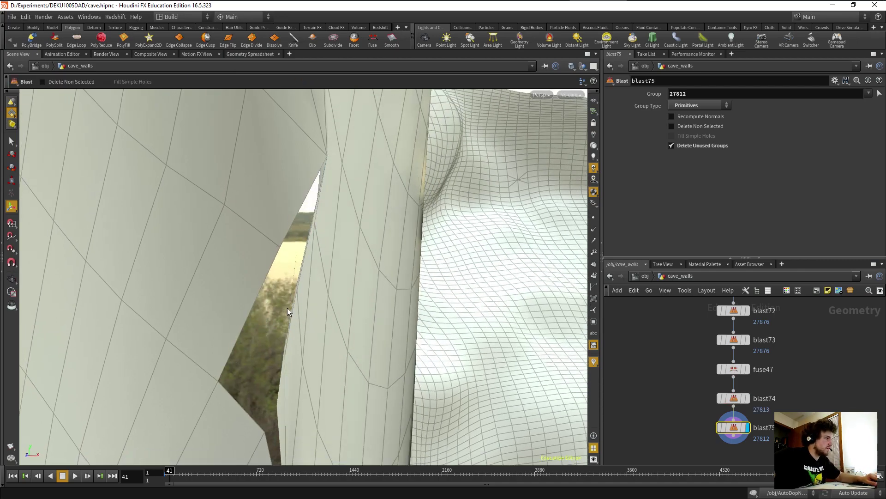
pyautogui.press('s')
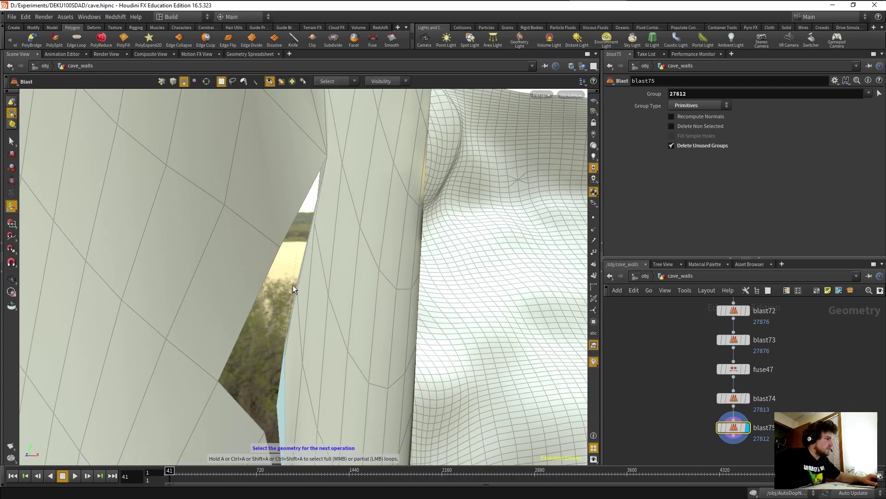
pyautogui.click(293, 287)
pyautogui.press('Delete')
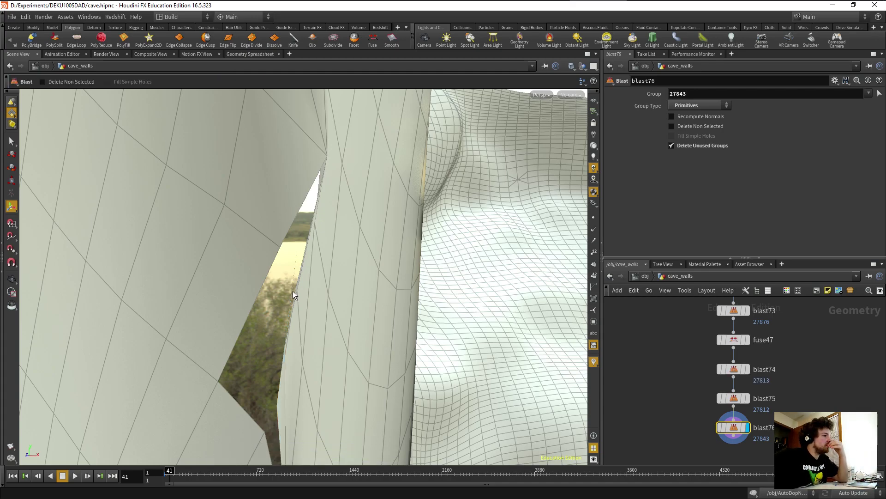
pyautogui.press('s')
pyautogui.click(290, 304)
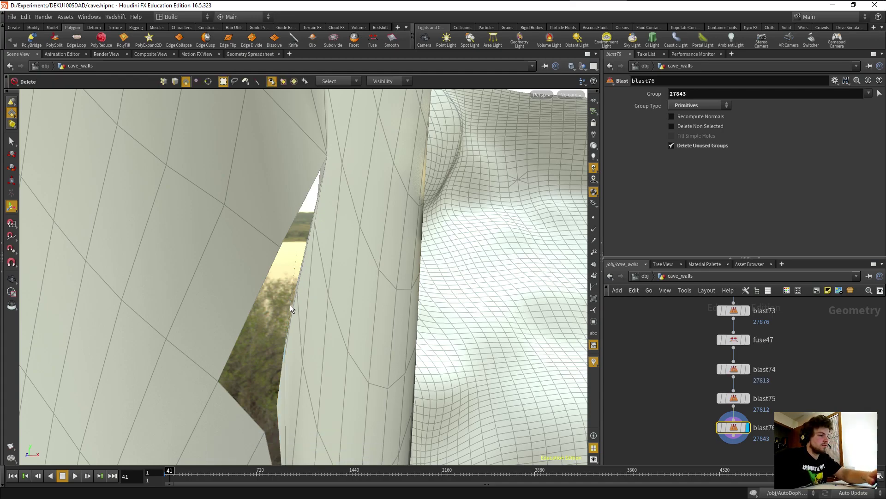
pyautogui.press('Delete')
# Delete two more sliver faces from the gap between the walls, ending on primitive 27817.
pyautogui.press('s')
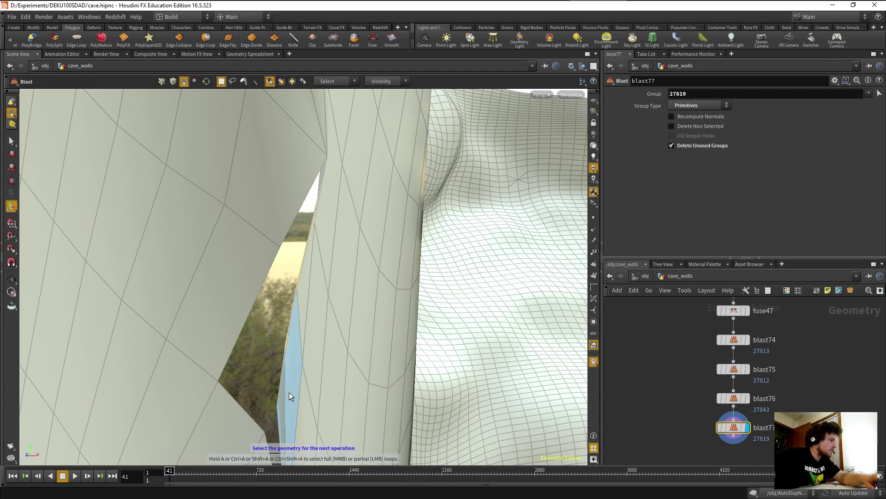
pyautogui.moveTo(291, 388)
pyautogui.keyDown('alt'); pyautogui.mouseDown()
pyautogui.moveTo(291, 372)
pyautogui.moveTo(293, 382)
pyautogui.mouseUp(); pyautogui.keyUp('alt')
pyautogui.click(282, 400)
pyautogui.press('Delete')
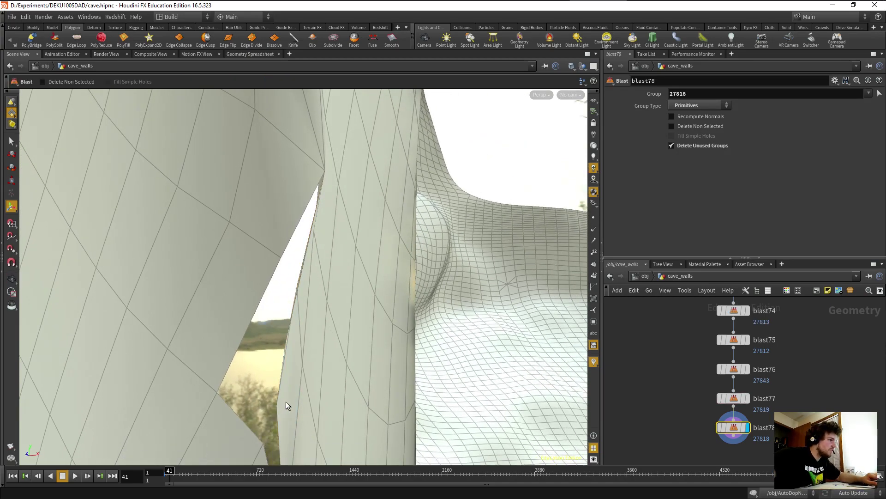
pyautogui.keyDown('alt'); pyautogui.moveTo(279, 406); pyautogui.dragTo(297, 298); pyautogui.keyUp('alt')
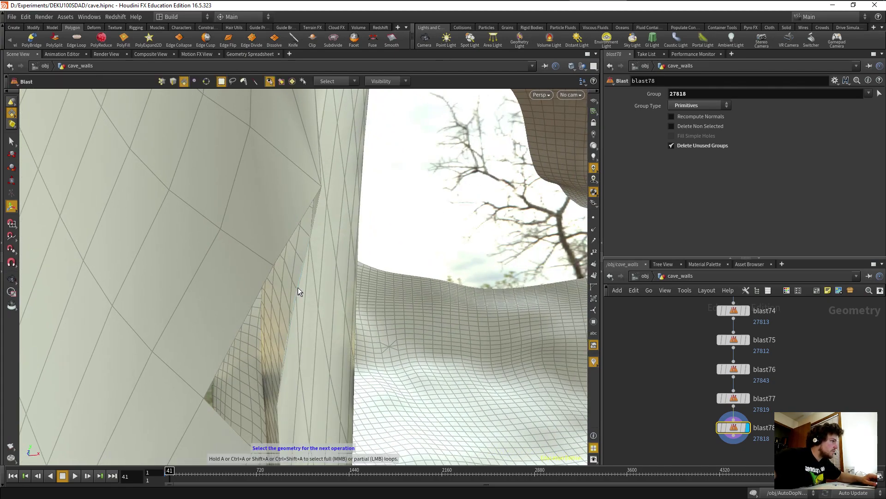
pyautogui.click(298, 289)
pyautogui.press('Delete')
pyautogui.keyDown('alt'); pyautogui.moveTo(298, 295); pyautogui.dragTo(326, 295); pyautogui.keyUp('alt')
pyautogui.press('s')
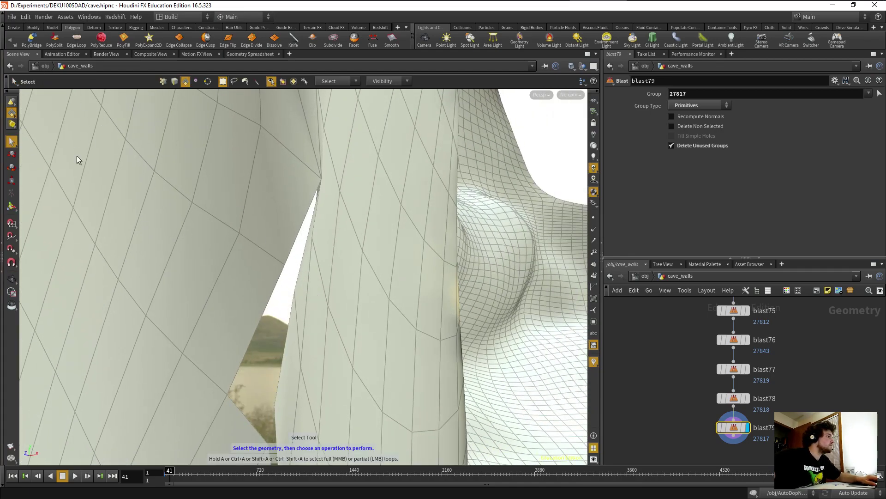
pyautogui.click(167, 82)
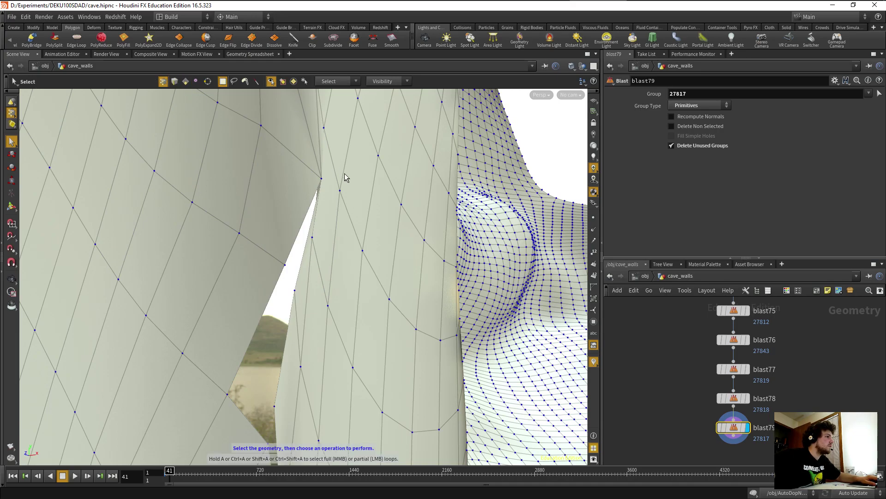
pyautogui.press('Return')
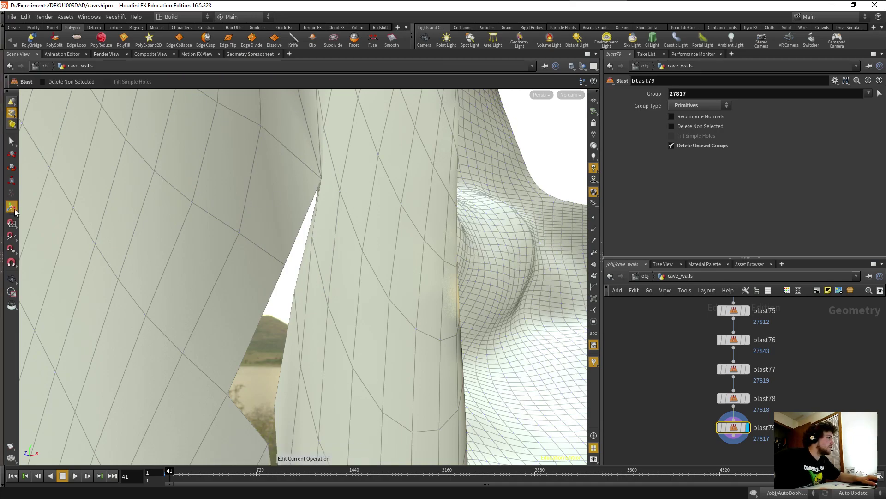
# Add edit4, shifting seam point 669 about 0.012 left to align the walls.
pyautogui.press('t')
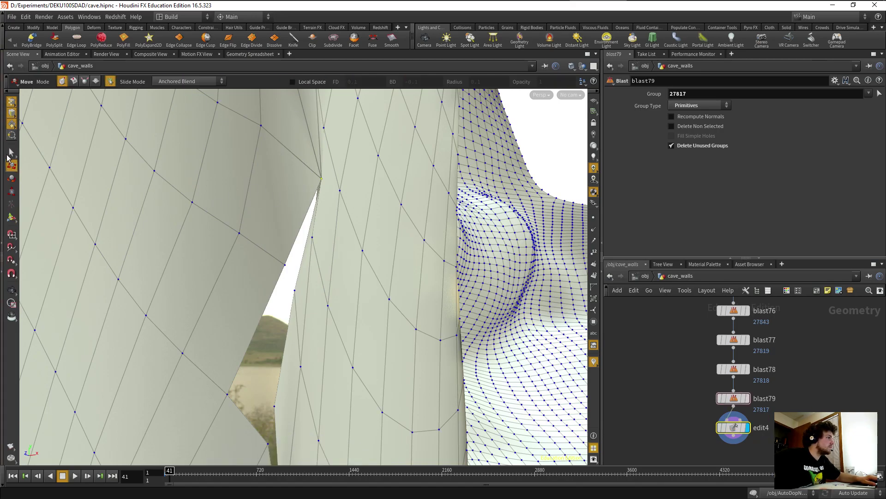
pyautogui.moveTo(367, 186); pyautogui.dragTo(348, 184)
pyautogui.press('Escape')
pyautogui.moveTo(299, 235); pyautogui.dragTo(257, 352)
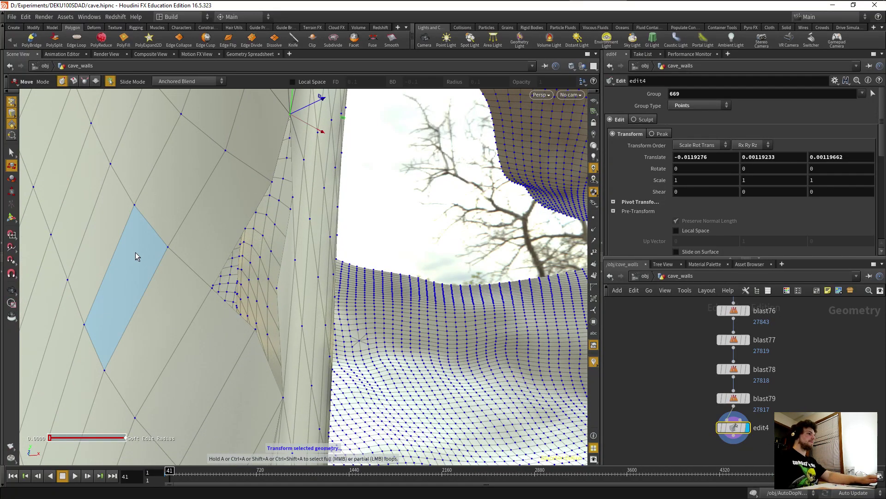
# Select the hole's border edges in edge selection mode.
pyautogui.click(8, 153)
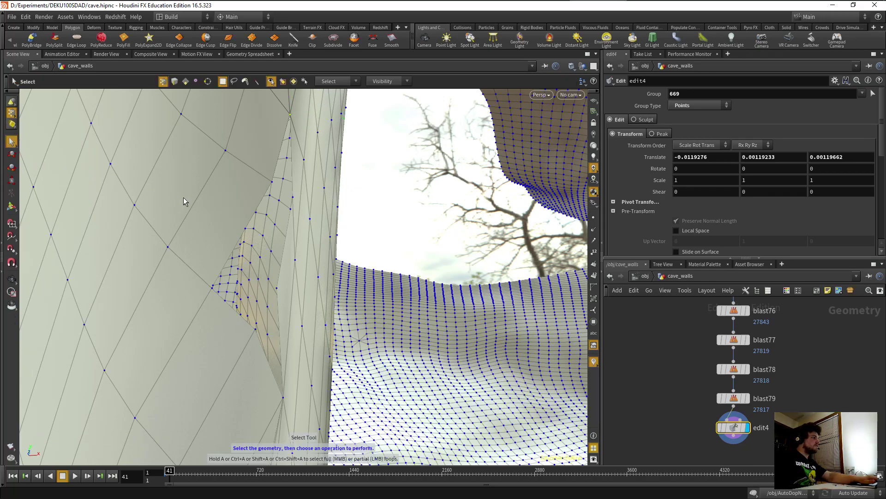
pyautogui.click(173, 81)
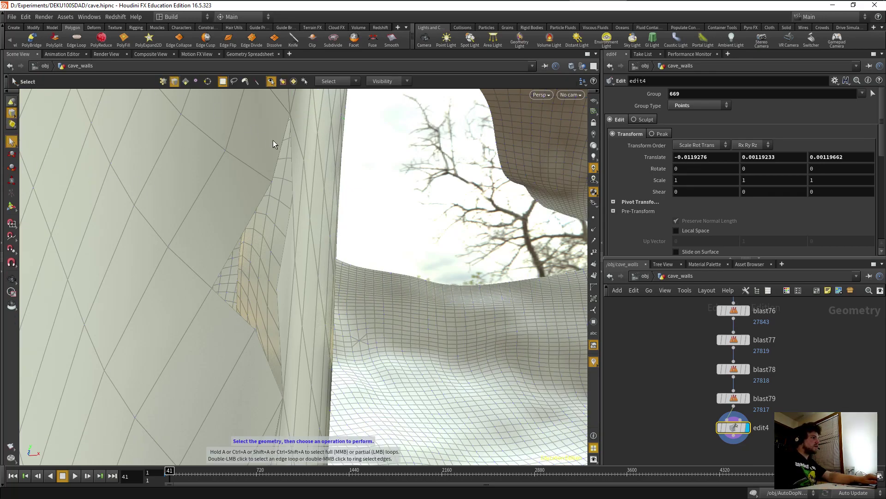
pyautogui.keyDown('shift'); pyautogui.click(292, 160); pyautogui.keyUp('shift')
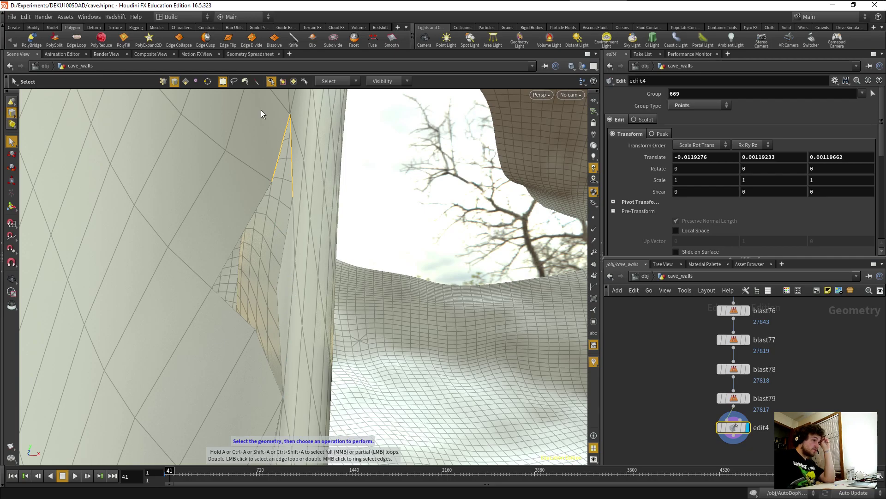
# Fill the hole with polyfill3, using Triangles as the fill mode.
pyautogui.click(123, 39)
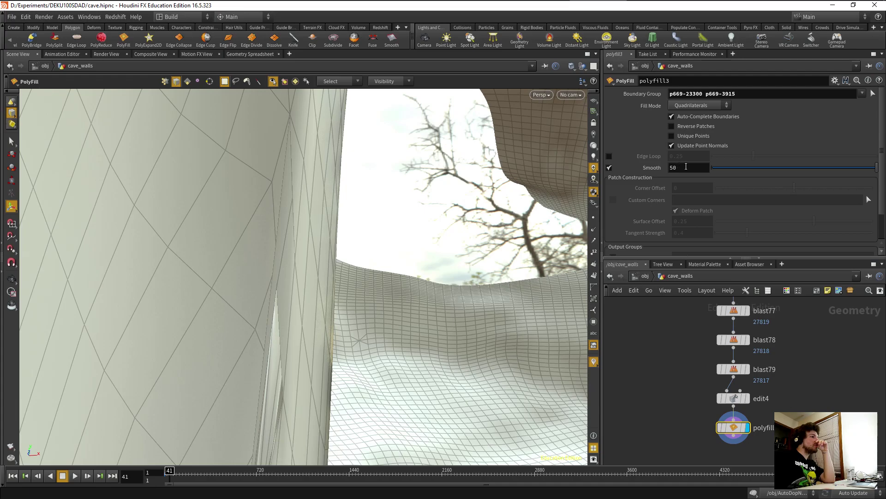
pyautogui.click(694, 105)
pyautogui.click(693, 126)
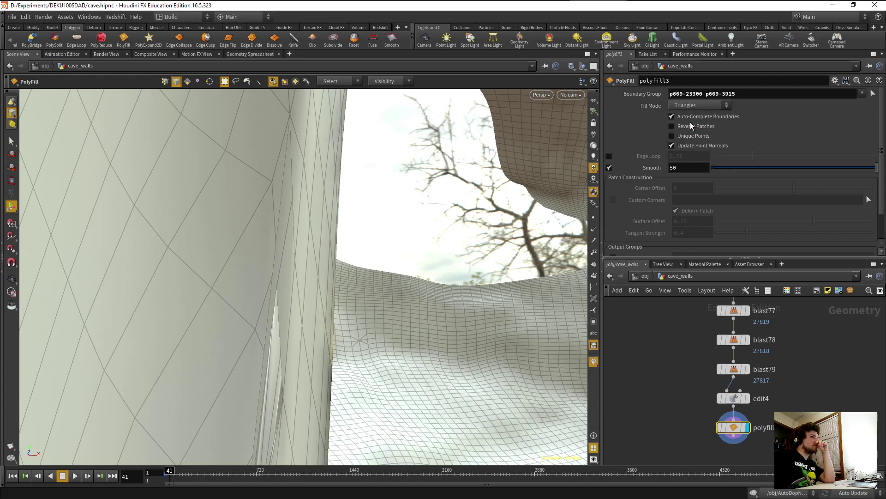
pyautogui.press('Escape')
pyautogui.moveTo(382, 335); pyautogui.dragTo(366, 337)
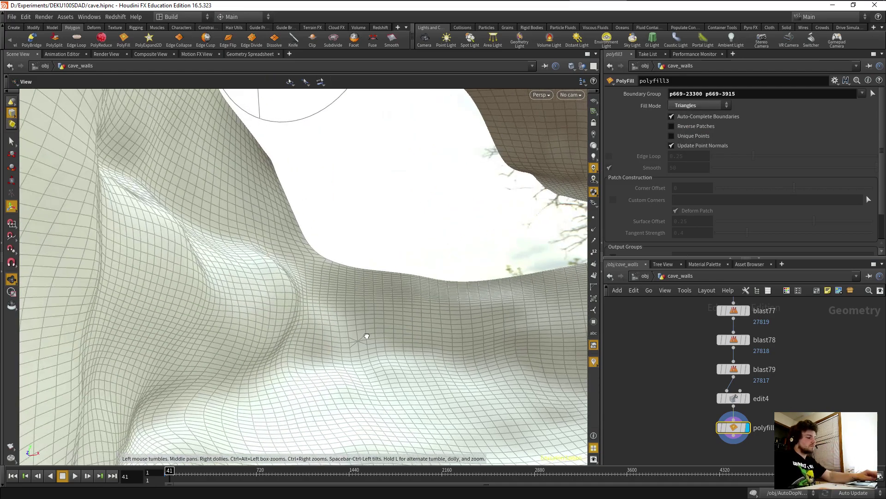
pyautogui.moveTo(245, 340); pyautogui.dragTo(159, 337)
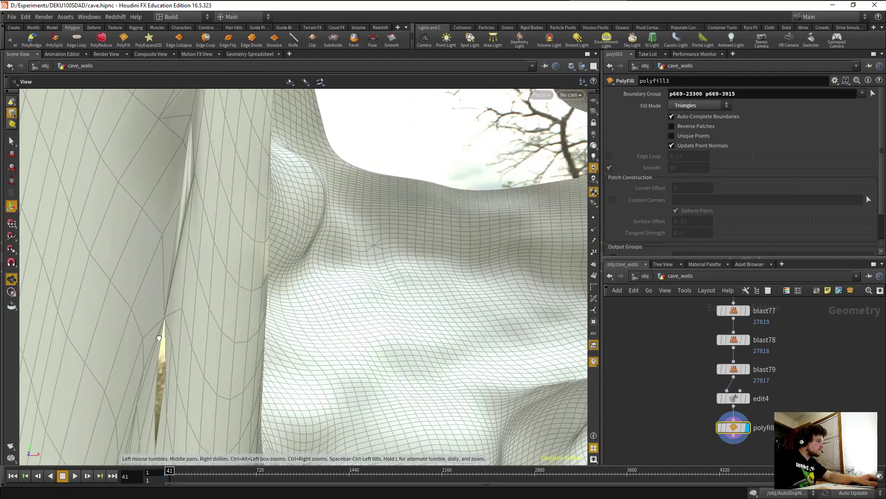
# Compare the mesh before and after the fill, displaying edit4 and then polyfill3.
pyautogui.click(749, 400)
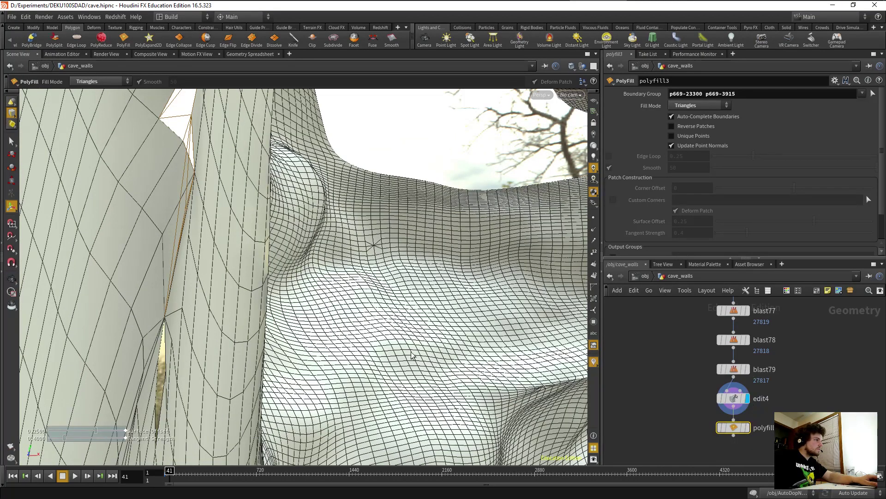
pyautogui.moveTo(233, 333); pyautogui.dragTo(314, 329)
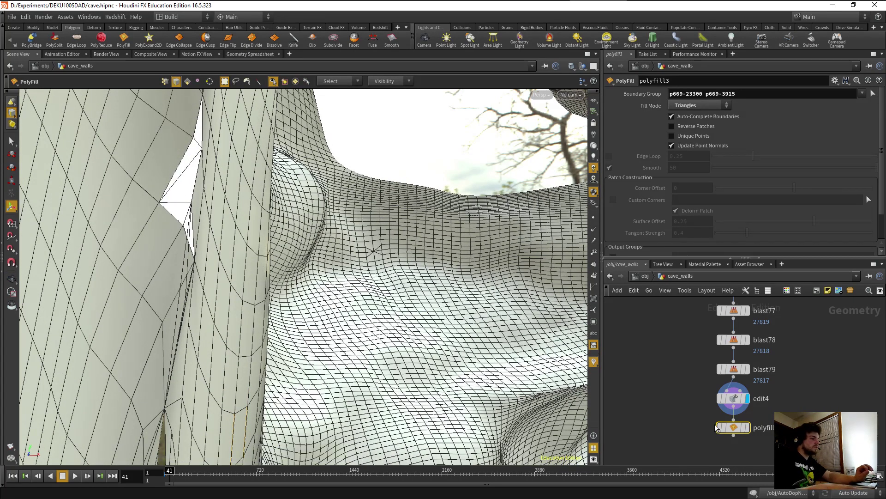
pyautogui.click(673, 412)
pyautogui.press('Escape')
pyautogui.moveTo(248, 384); pyautogui.dragTo(184, 388)
pyautogui.click(748, 431)
pyautogui.click(748, 429)
pyautogui.press('Escape')
pyautogui.moveTo(237, 352); pyautogui.dragTo(199, 356)
pyautogui.press('Return')
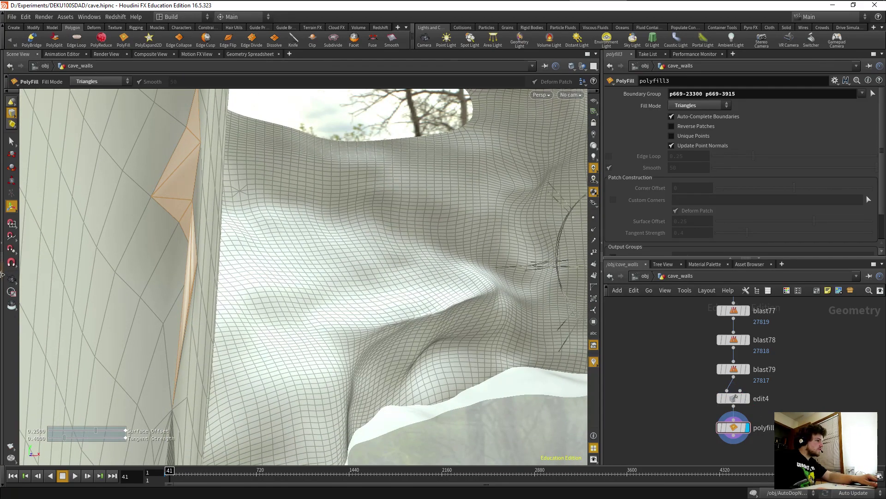
pyautogui.click(12, 141)
pyautogui.click(185, 81)
pyautogui.click(187, 188)
pyautogui.click(193, 263)
pyautogui.keyDown('shift'); pyautogui.click(188, 267); pyautogui.keyUp('shift')
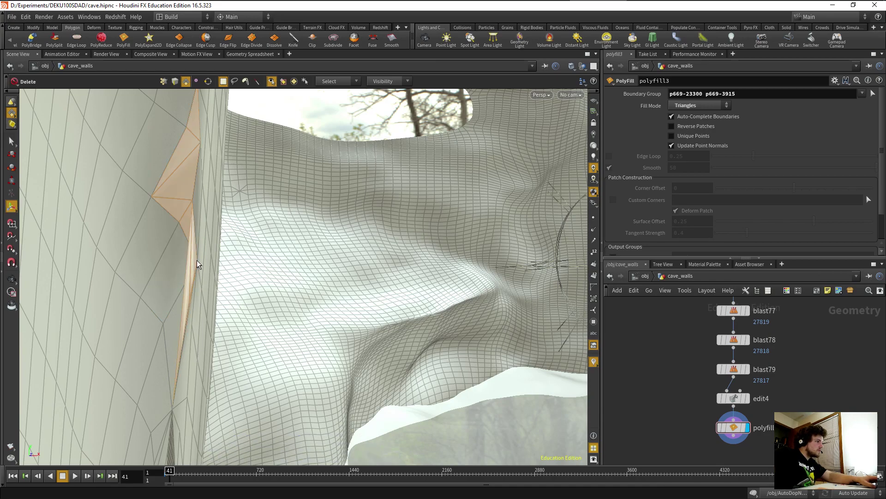
pyautogui.press('Delete')
pyautogui.press('Escape')
pyautogui.moveTo(192, 319); pyautogui.dragTo(167, 244)
pyautogui.press('Return')
# Add edit5, nudging wall-edge point 3922 toward the neighbouring surface.
pyautogui.click(11, 140)
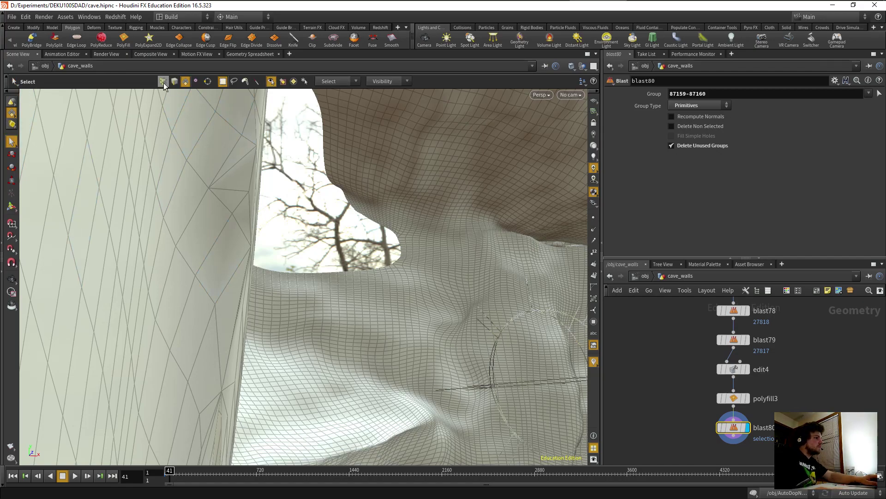
pyautogui.click(163, 81)
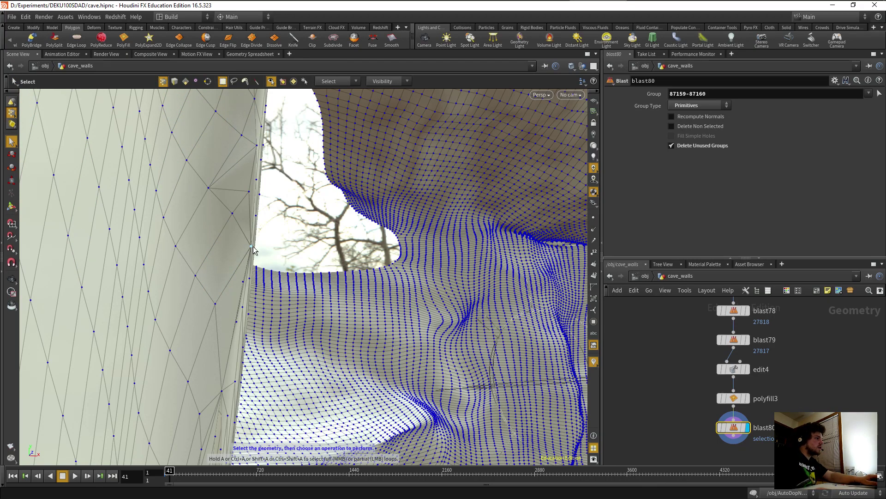
pyautogui.click(12, 154)
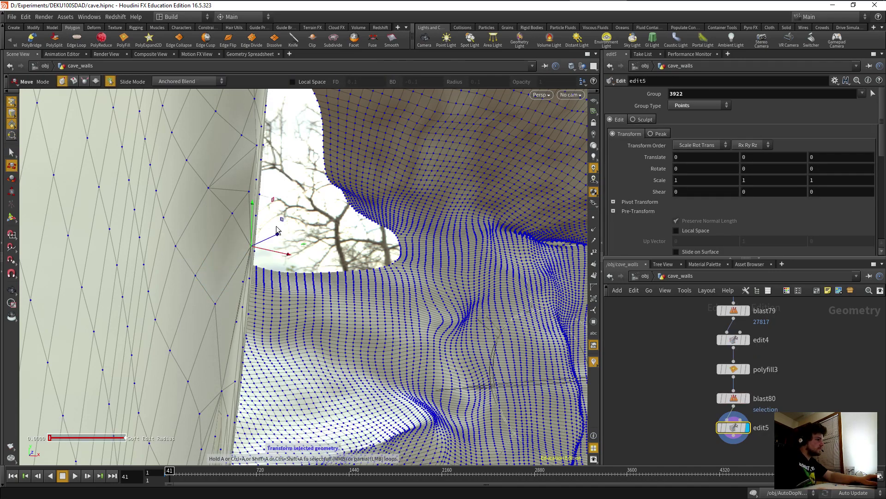
pyautogui.moveTo(250, 247); pyautogui.dragTo(269, 237)
# Select the stray point near the seam.
pyautogui.click(243, 282)
pyautogui.keyDown('alt'); pyautogui.moveTo(243, 284); pyautogui.dragTo(186, 347); pyautogui.keyUp('alt')
pyautogui.keyDown('alt'); pyautogui.moveTo(186, 347); pyautogui.dragTo(318, 302, button='right'); pyautogui.keyUp('alt')
pyautogui.keyDown('alt'); pyautogui.moveTo(319, 302); pyautogui.dragTo(400, 281, button='middle'); pyautogui.keyUp('alt')
pyautogui.keyDown('alt'); pyautogui.moveTo(400, 281); pyautogui.dragTo(247, 353); pyautogui.keyUp('alt')
# Delete stray points 60446 and 3921 from the seam.
pyautogui.press('Delete')
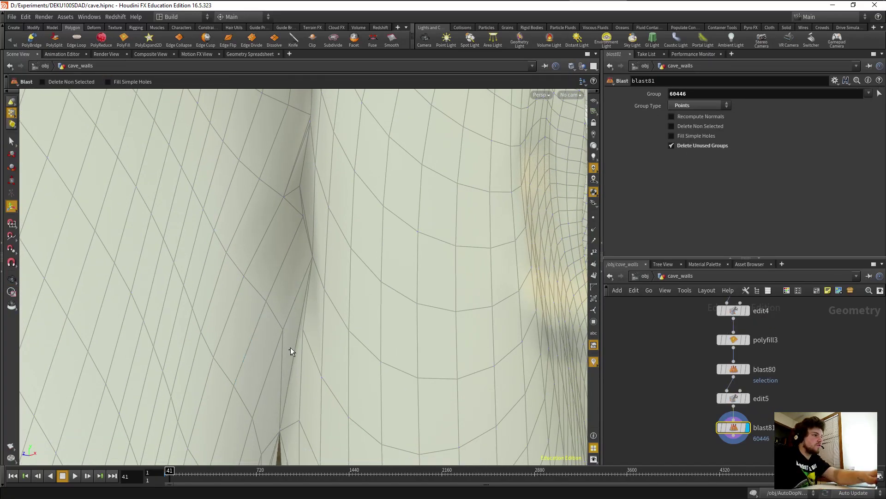
pyautogui.press('s')
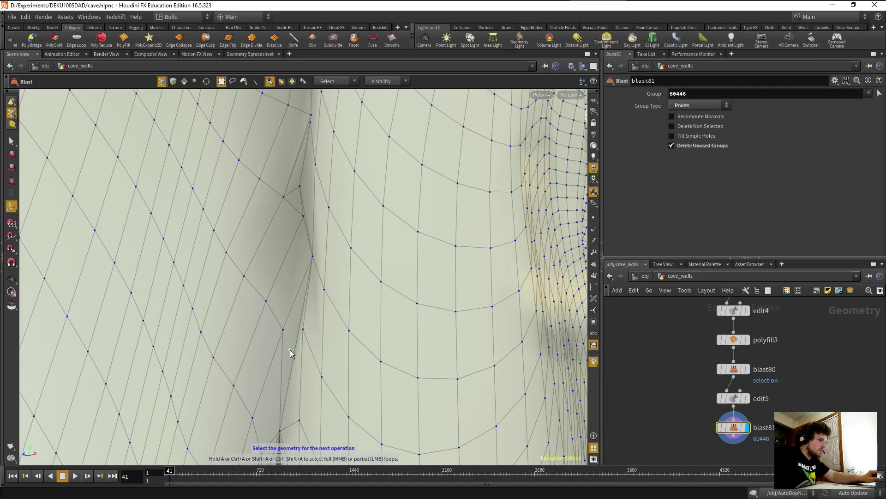
pyautogui.click(282, 329)
pyautogui.press('Delete')
pyautogui.moveTo(283, 331); pyautogui.dragTo(324, 243)
pyautogui.press('s')
# Add edit6, moving point 16962 about (-0.0042, 0.0013, -0.0071) to tighten the seam.
pyautogui.click(11, 180)
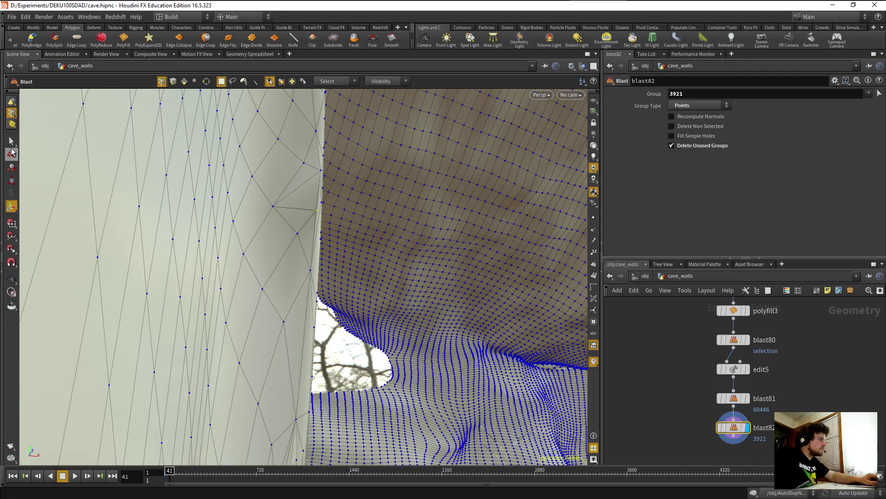
pyautogui.click(316, 211)
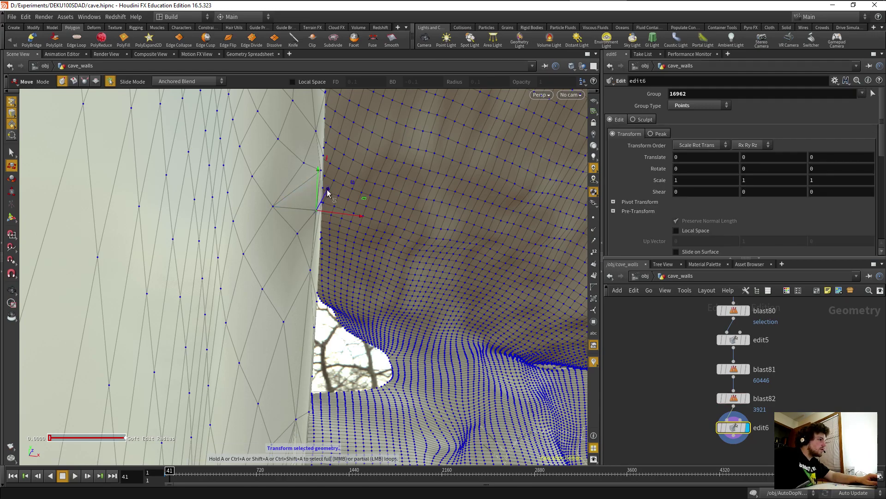
pyautogui.moveTo(327, 192); pyautogui.dragTo(327, 193)
pyautogui.moveTo(359, 219); pyautogui.dragTo(353, 217)
pyautogui.moveTo(318, 193); pyautogui.dragTo(318, 196)
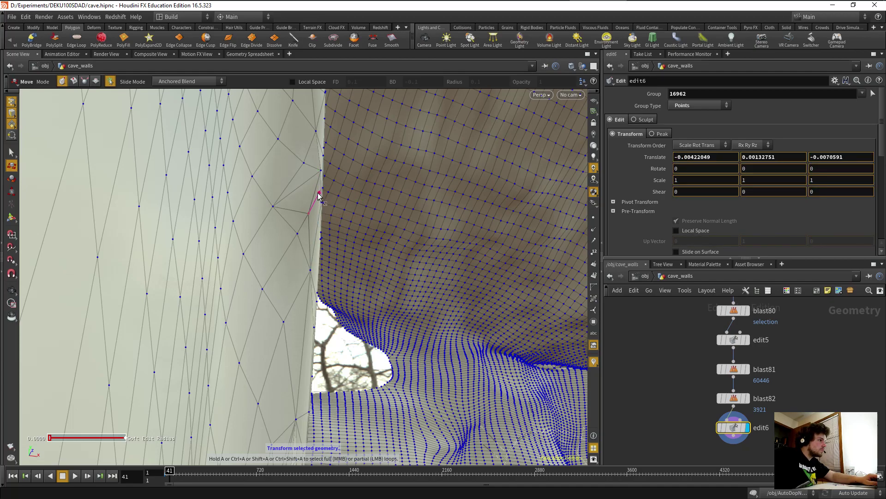
pyautogui.keyDown('alt'); pyautogui.moveTo(317, 296); pyautogui.dragTo(263, 320); pyautogui.keyUp('alt')
pyautogui.keyDown('alt'); pyautogui.moveTo(302, 386); pyautogui.dragTo(305, 270); pyautogui.keyUp('alt')
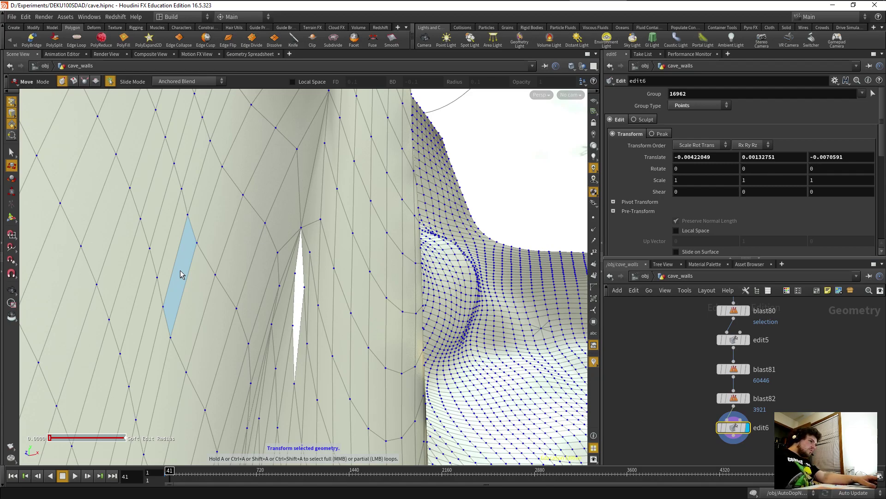
pyautogui.click(12, 152)
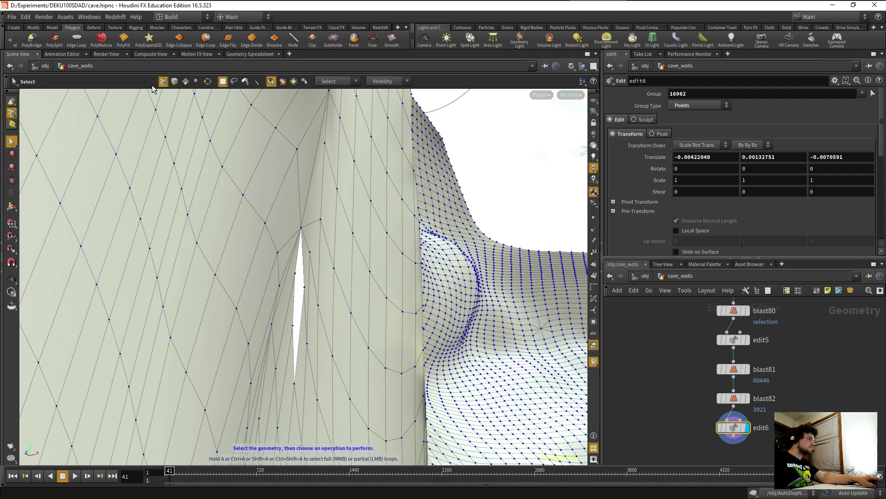
pyautogui.click(174, 81)
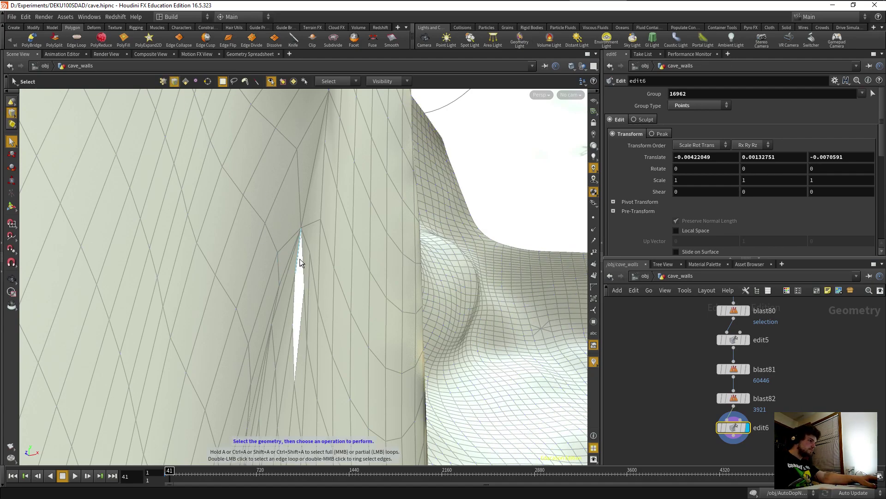
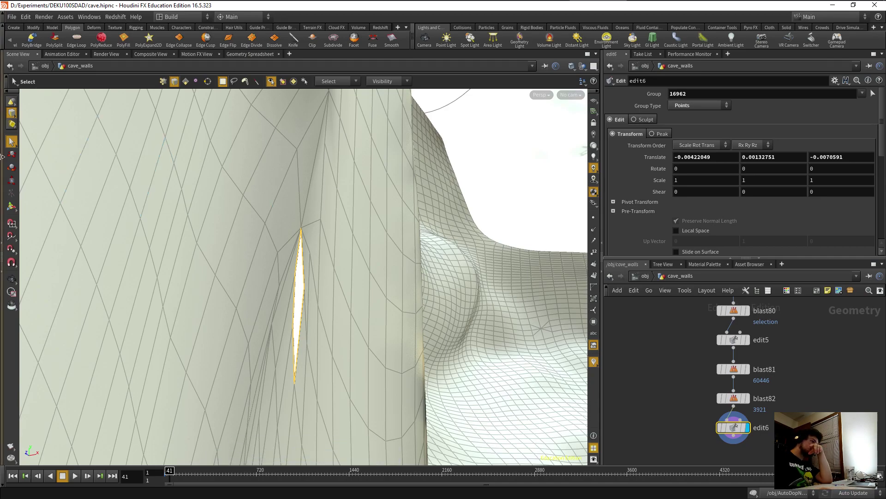
# Add polyfill4 after edit6 with Fill Mode Triangles, then orbit to inspect the patched slit.
pyautogui.click(123, 37)
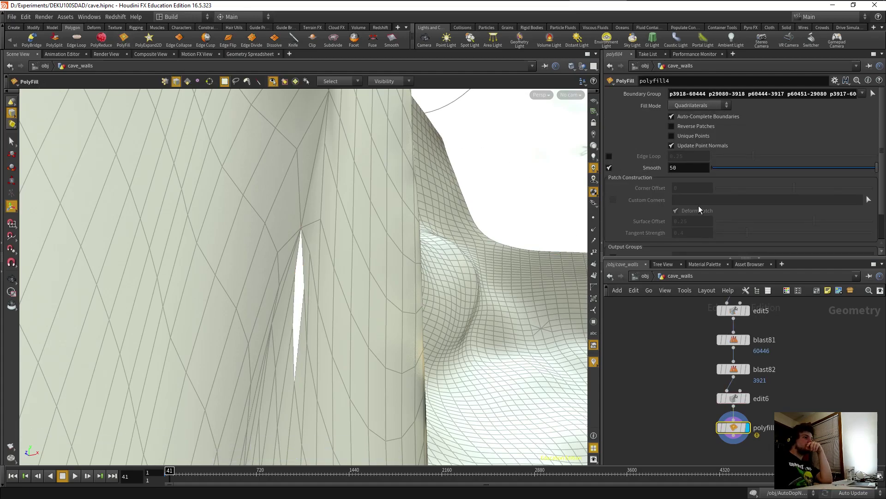
pyautogui.click(693, 106)
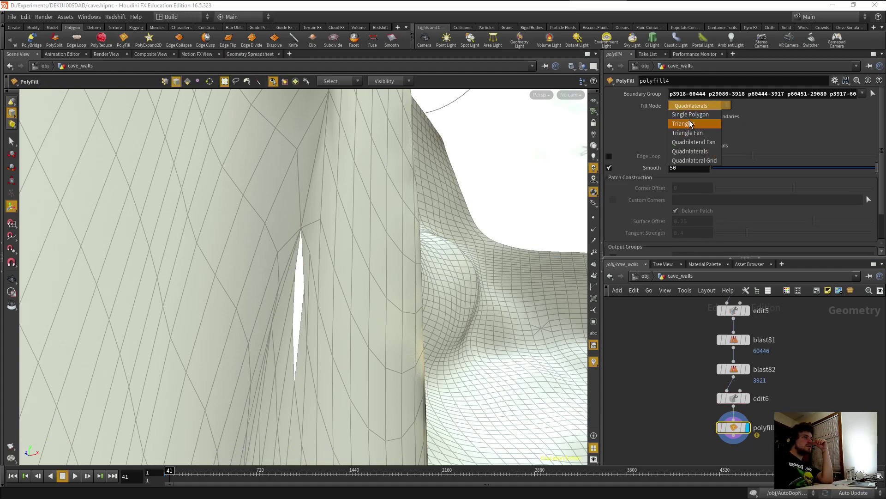
pyautogui.click(688, 123)
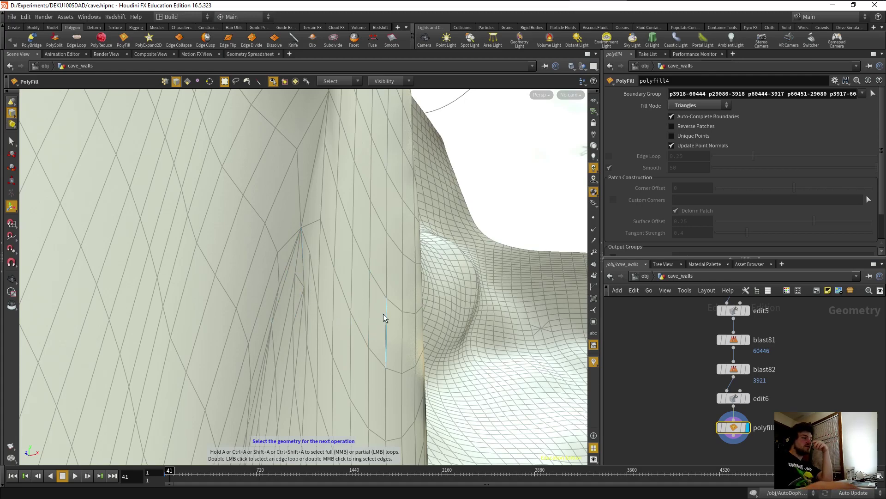
pyautogui.press('Escape')
pyautogui.moveTo(383, 301); pyautogui.dragTo(199, 352)
# Pull back and orbit the viewport to reveal a second hole in the cave walls.
pyautogui.moveTo(199, 352); pyautogui.dragTo(220, 320, button='middle')
pyautogui.scroll(-5, 220, 320)
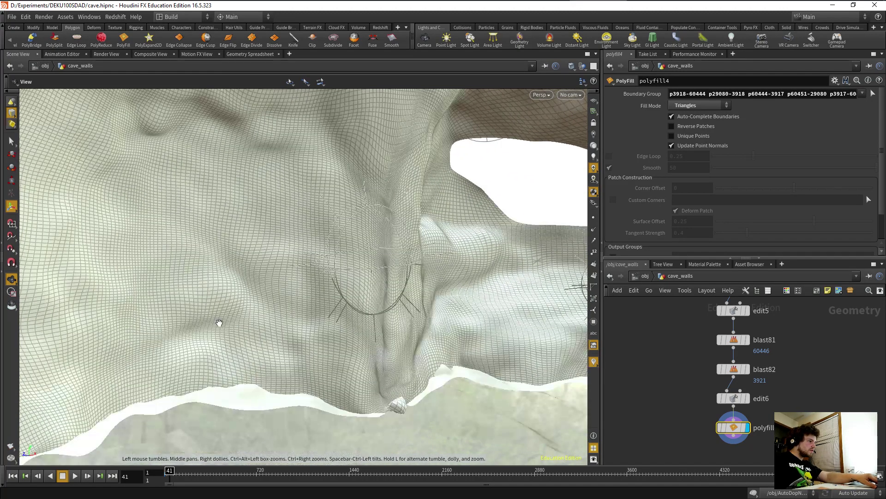
pyautogui.moveTo(220, 320); pyautogui.dragTo(253, 374)
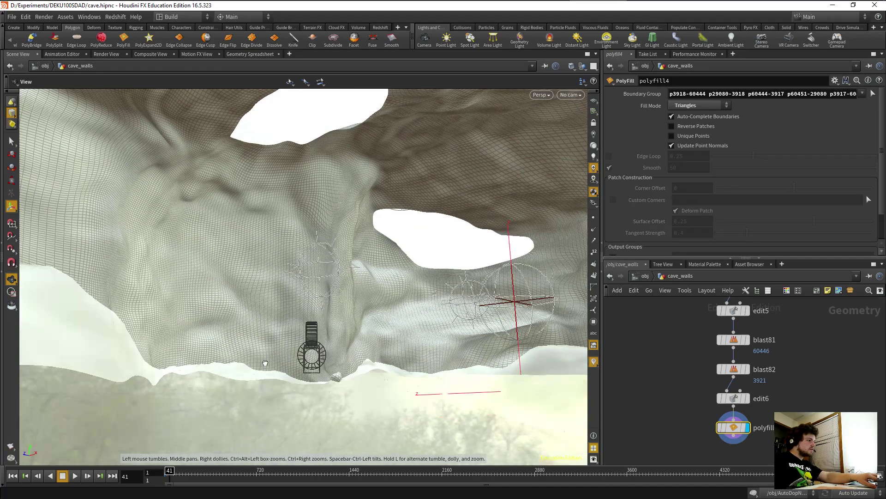
pyautogui.scroll(-8, 626, 375)
# Find the loose normal1 and its companion node and move both toward the chain's end.
pyautogui.moveTo(626, 376); pyautogui.dragTo(652, 443, button='middle')
pyautogui.scroll(-6, 653, 353)
pyautogui.moveTo(653, 351); pyautogui.dragTo(664, 388, button='middle')
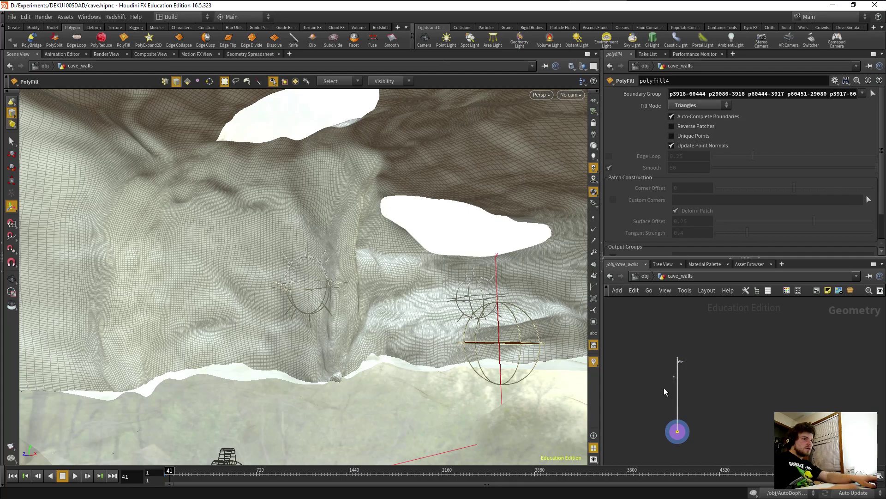
pyautogui.scroll(5, 664, 387)
pyautogui.moveTo(688, 337); pyautogui.dragTo(709, 362)
pyautogui.moveTo(700, 350)
pyautogui.mouseDown()
pyautogui.moveTo(693, 447)
pyautogui.moveTo(700, 340)
pyautogui.mouseUp()
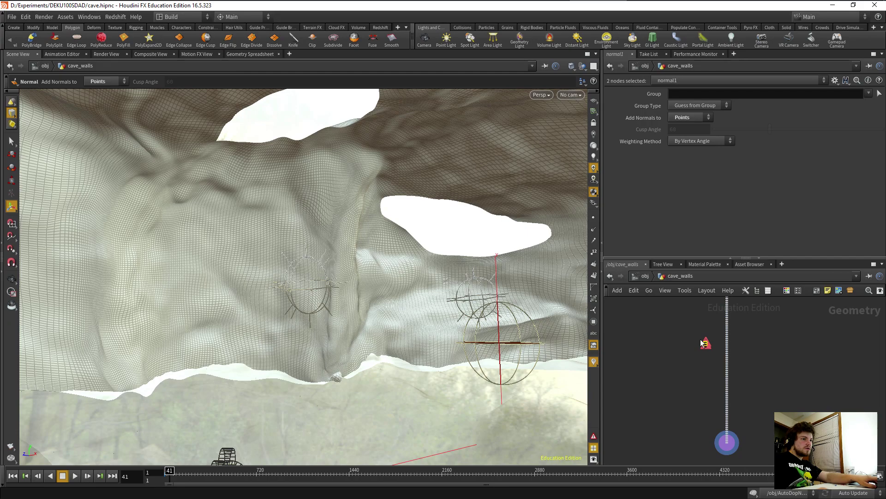
# Wire facet1 and normal1 into the chain directly below polyfill4.
pyautogui.moveTo(701, 340); pyautogui.dragTo(694, 451)
pyautogui.moveTo(675, 461); pyautogui.dragTo(659, 353, button='middle')
pyautogui.scroll(4, 671, 365)
pyautogui.moveTo(676, 305); pyautogui.dragTo(666, 359, button='middle')
pyautogui.scroll(4, 667, 358)
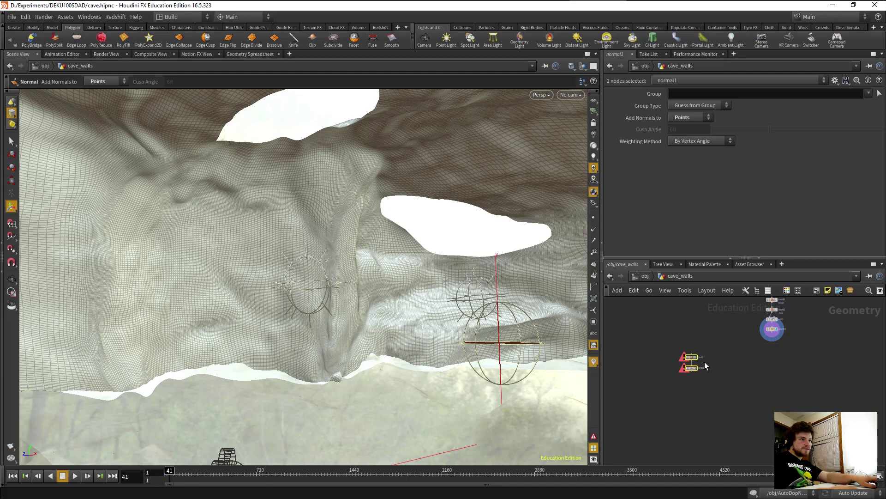
pyautogui.moveTo(695, 367); pyautogui.dragTo(776, 343)
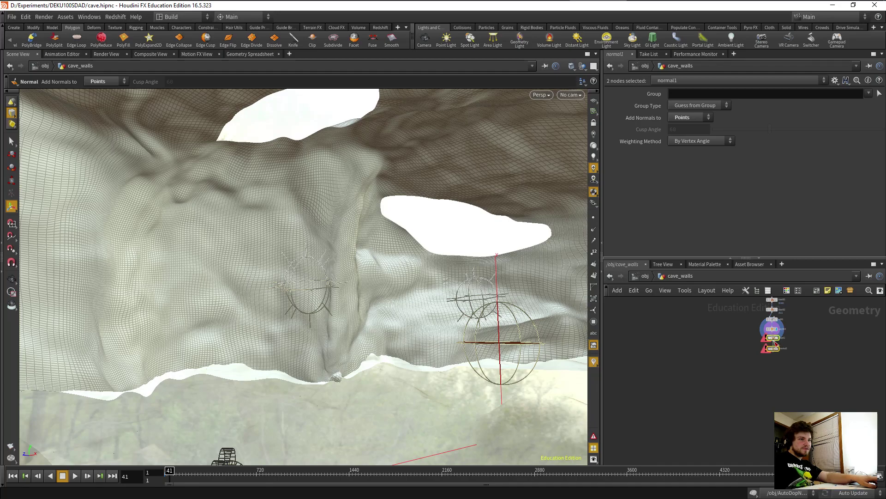
# Align facet1 and normal1 under polyfill4, display normal1, and show point normals on the mesh.
pyautogui.click(773, 348)
pyautogui.scroll(3, 764, 356)
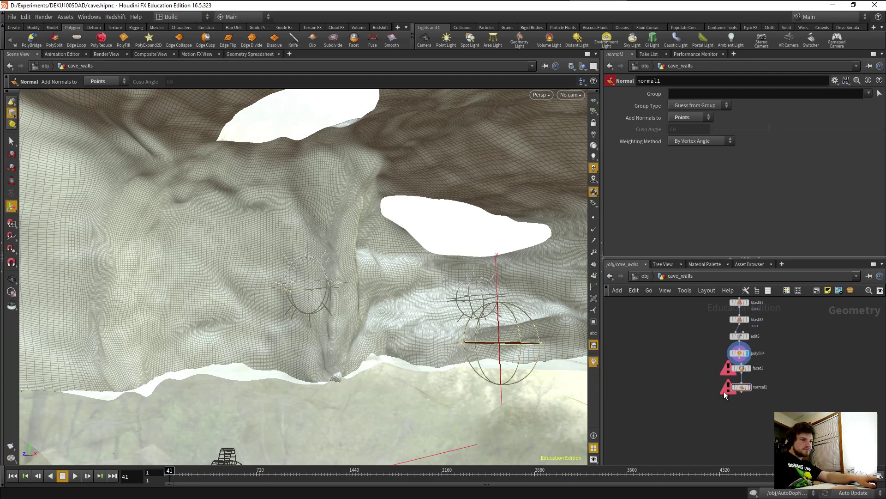
pyautogui.scroll(2, 724, 391)
pyautogui.moveTo(796, 353); pyautogui.dragTo(749, 386)
pyautogui.moveTo(754, 387)
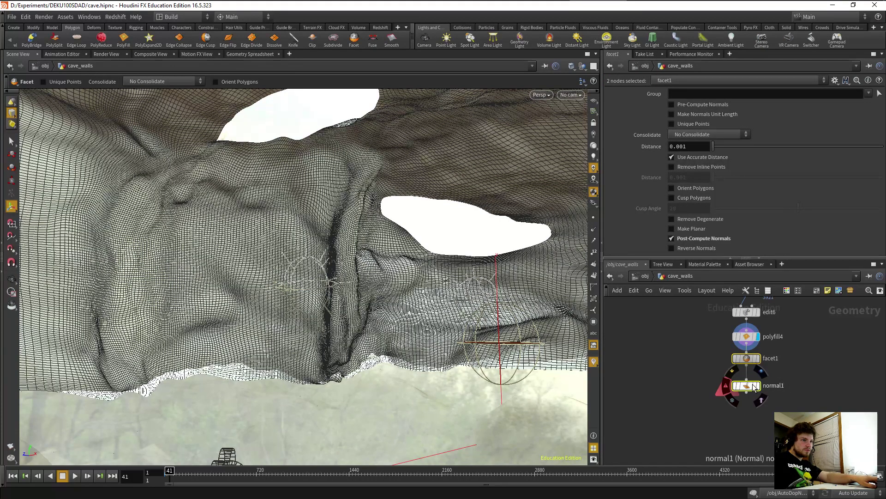
pyautogui.click(758, 386)
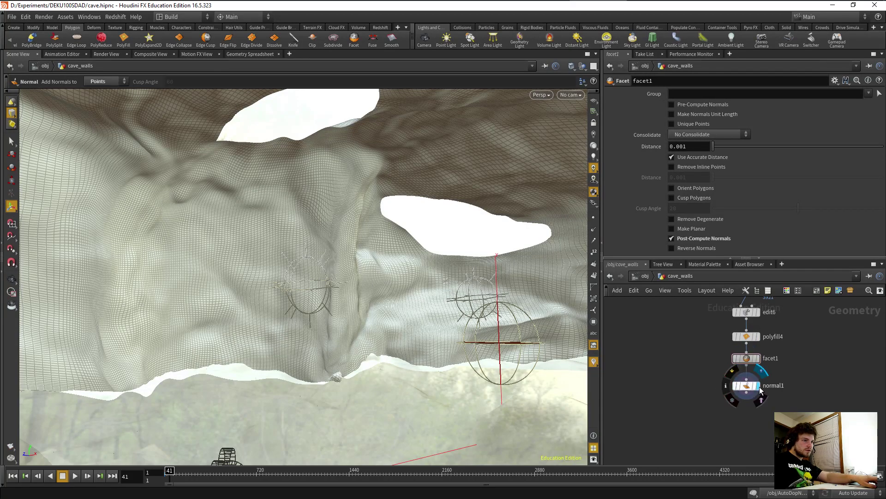
pyautogui.click(594, 230)
pyautogui.press('Escape')
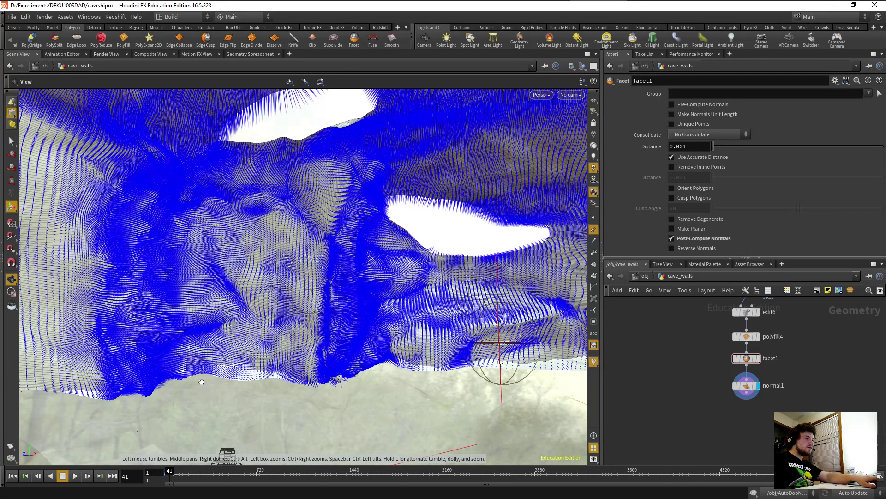
pyautogui.moveTo(202, 382); pyautogui.dragTo(325, 354, button='right')
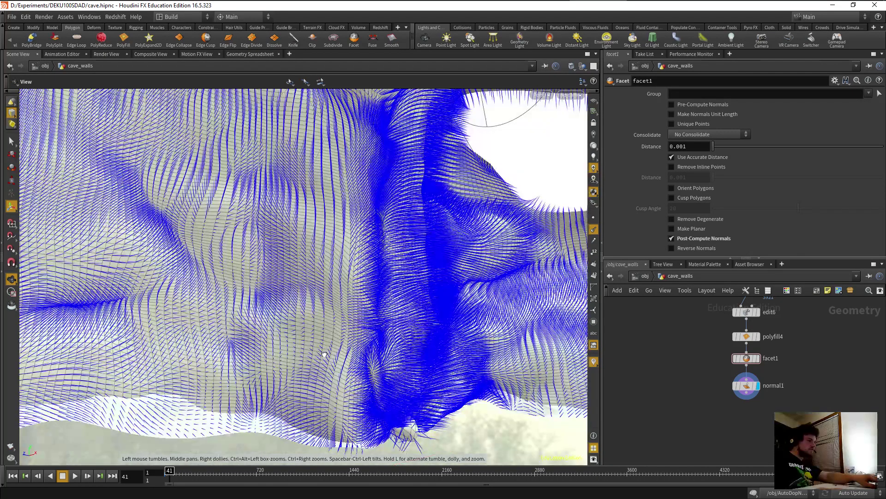
pyautogui.moveTo(324, 354); pyautogui.dragTo(364, 386)
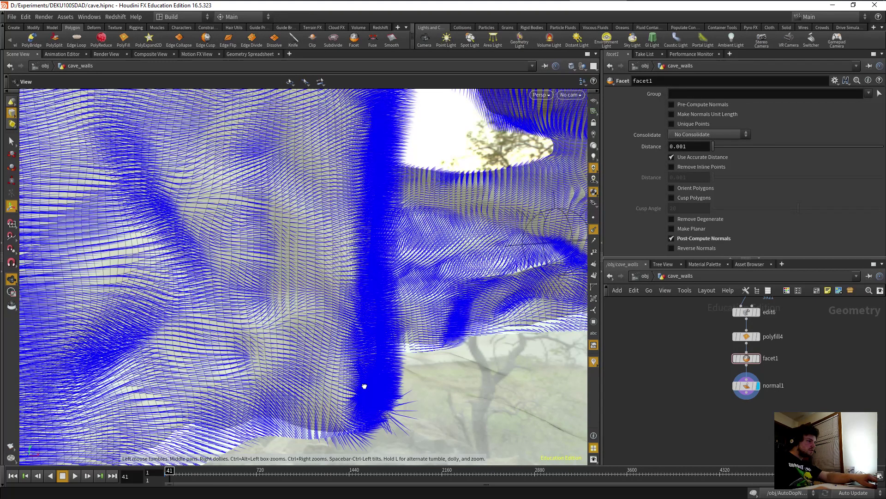
pyautogui.moveTo(364, 386); pyautogui.dragTo(280, 270)
pyautogui.moveTo(280, 270); pyautogui.dragTo(167, 408, button='middle')
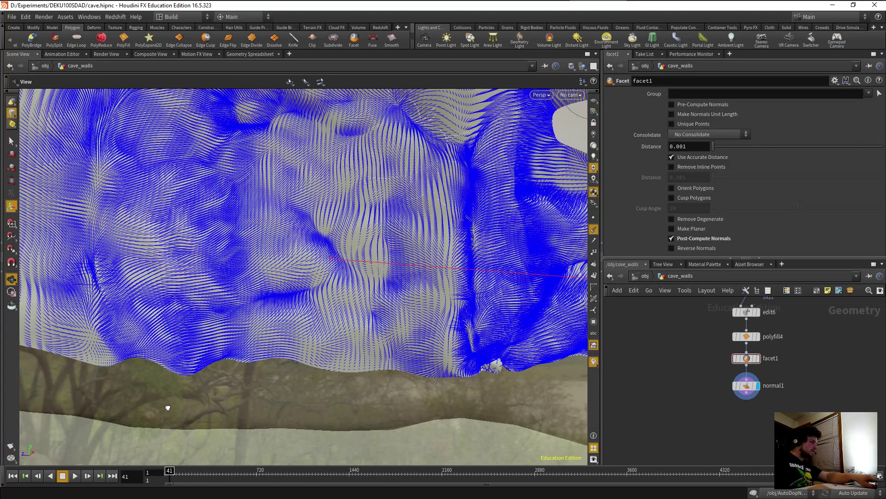
pyautogui.moveTo(168, 408); pyautogui.dragTo(429, 286)
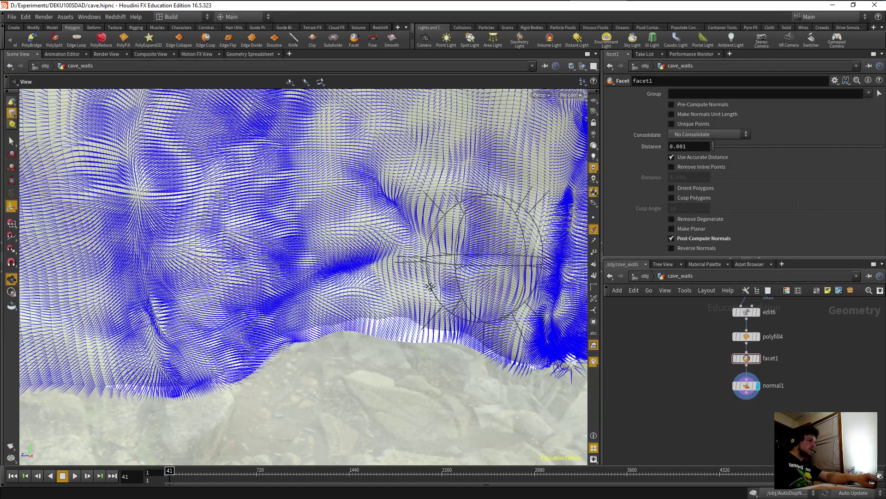
pyautogui.moveTo(430, 287); pyautogui.dragTo(240, 296)
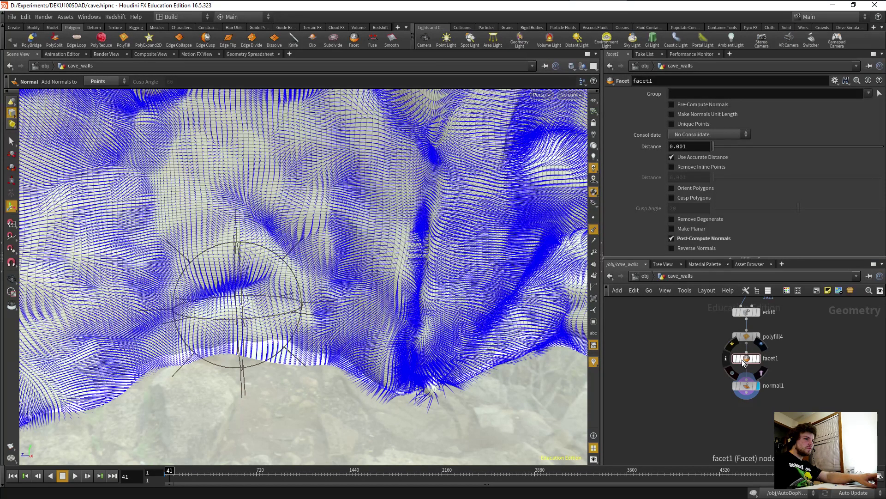
# Box-select the six downstream output nodes and drag them up beneath normal1.
pyautogui.click(736, 381)
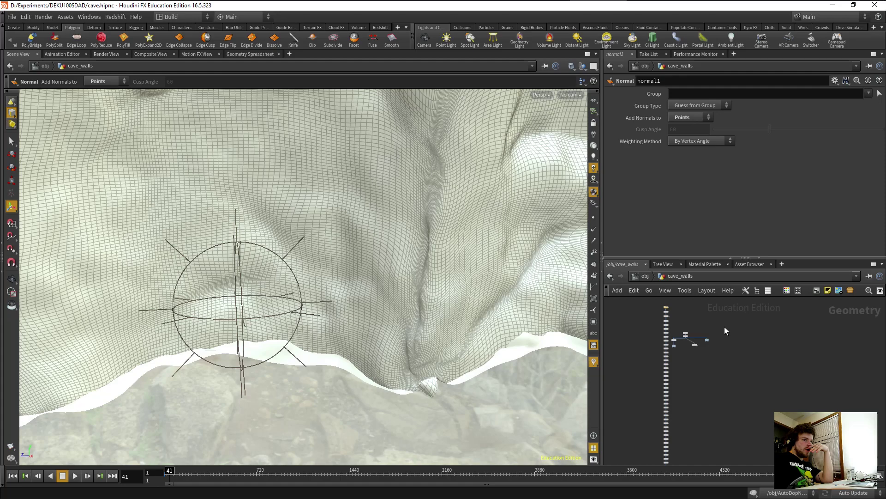
pyautogui.scroll(3, 725, 326)
pyautogui.moveTo(746, 330); pyautogui.dragTo(637, 391)
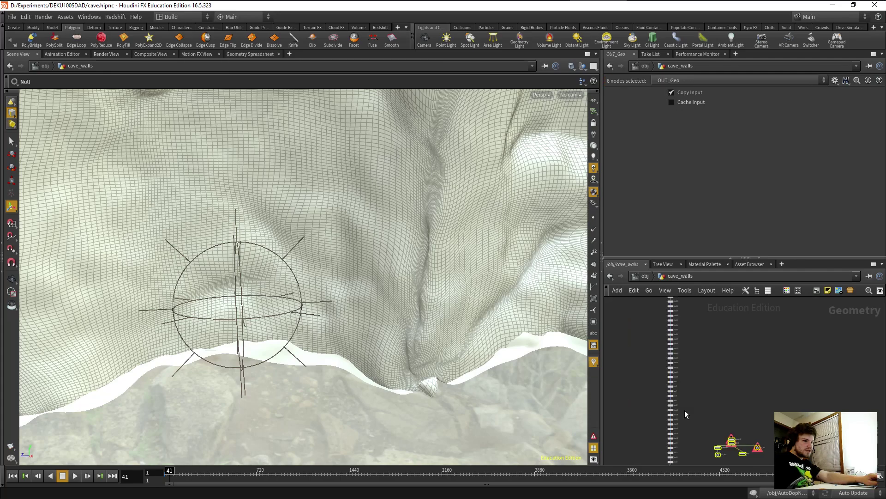
pyautogui.moveTo(685, 410); pyautogui.dragTo(692, 325, button='middle')
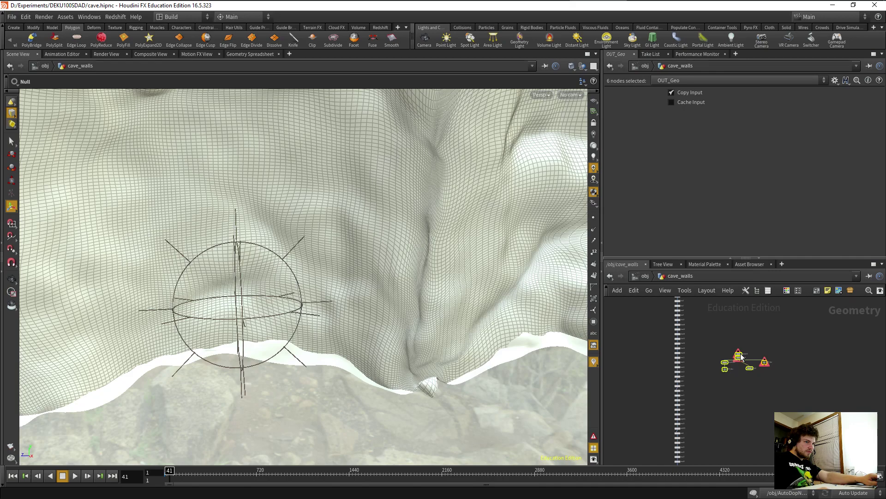
pyautogui.moveTo(740, 356); pyautogui.dragTo(725, 444, button='middle')
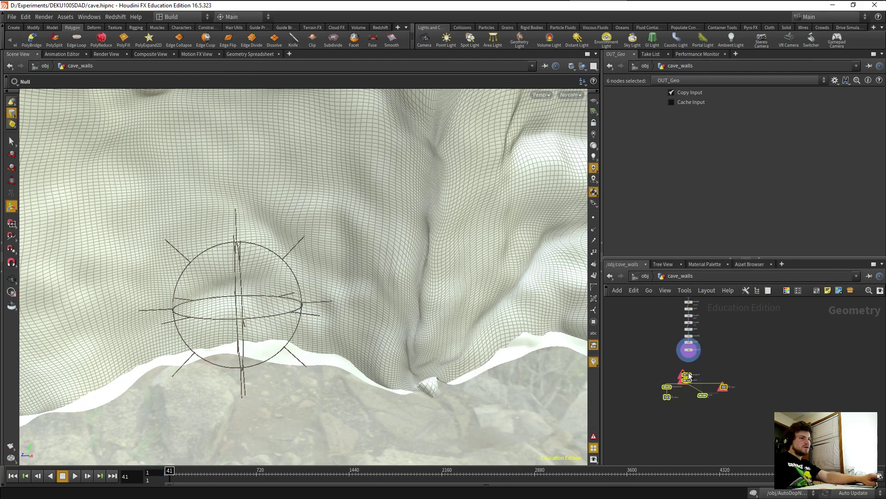
pyautogui.moveTo(688, 376); pyautogui.dragTo(692, 361)
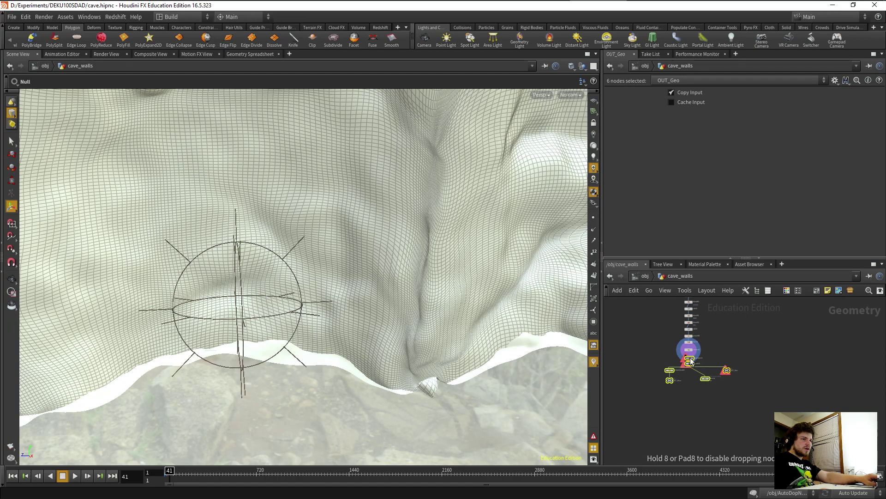
# Insert uvproject1, uvedit1 and the outputs below normal1, and display OUT_Geo.
pyautogui.moveTo(691, 361); pyautogui.dragTo(691, 361)
pyautogui.scroll(5, 691, 361)
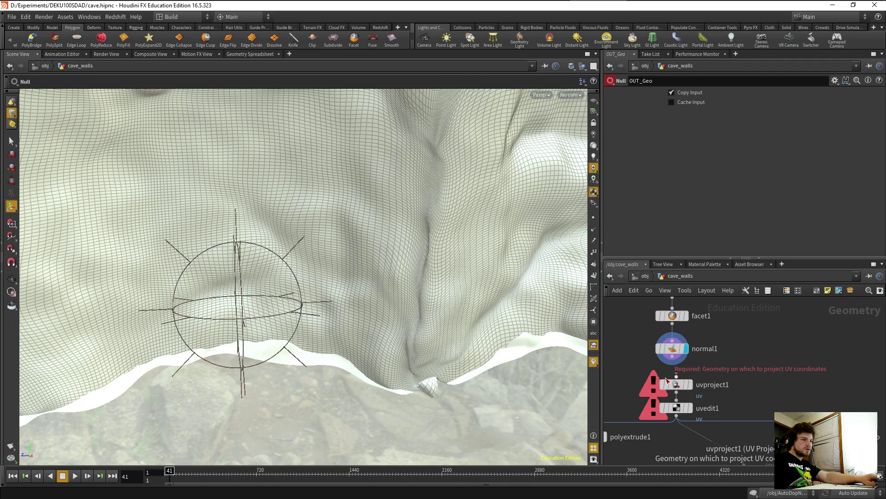
pyautogui.scroll(-4, 767, 403)
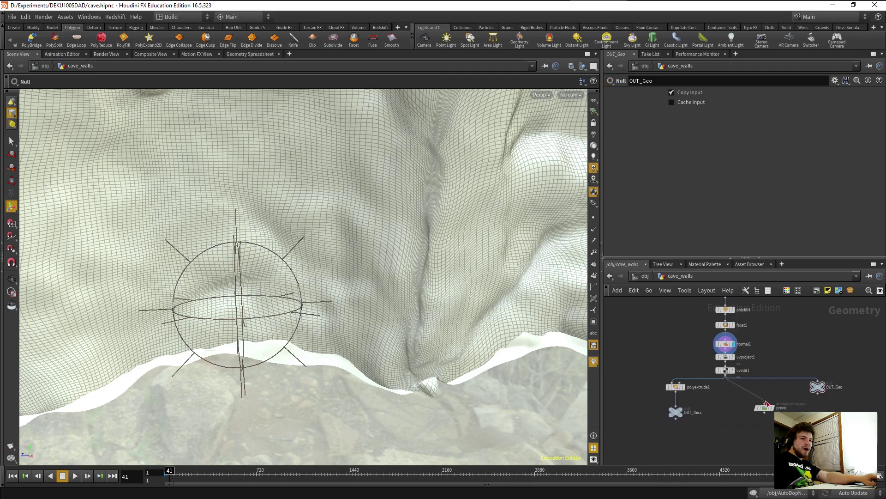
pyautogui.click(823, 386)
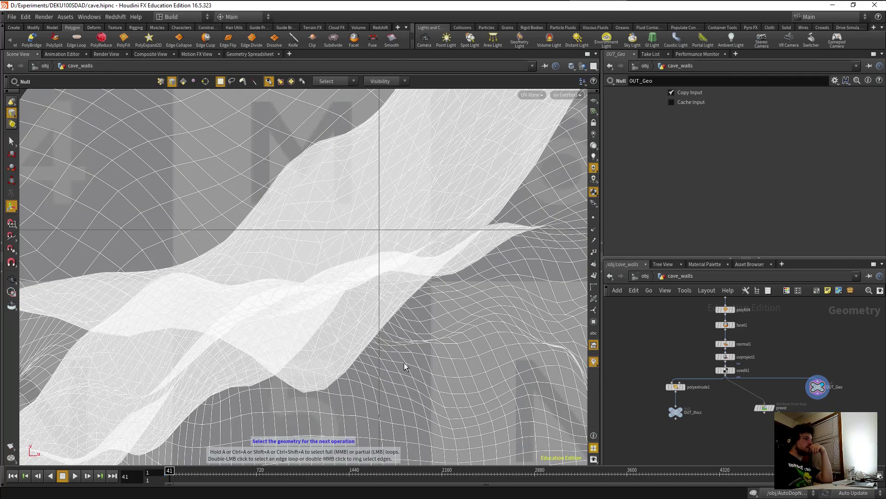
# Frame the whole checkered UV layout and start interactive UV editing.
pyautogui.press('Escape')
pyautogui.press('h')
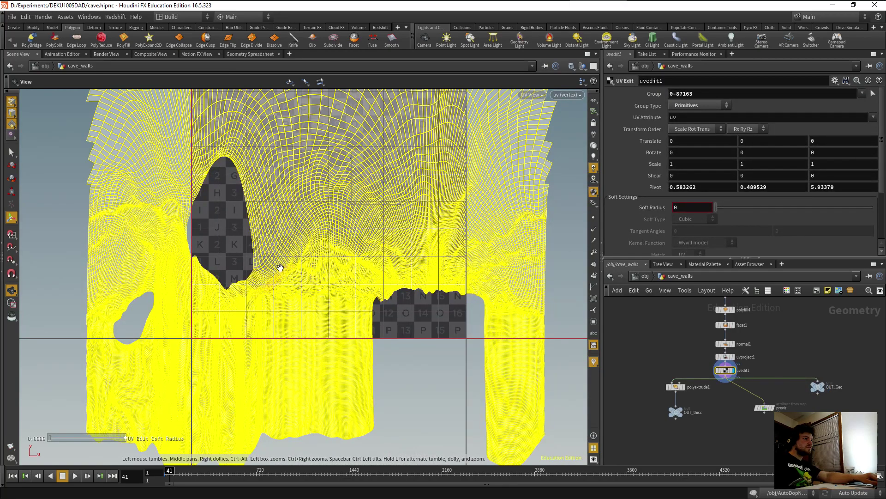
pyautogui.press('Return')
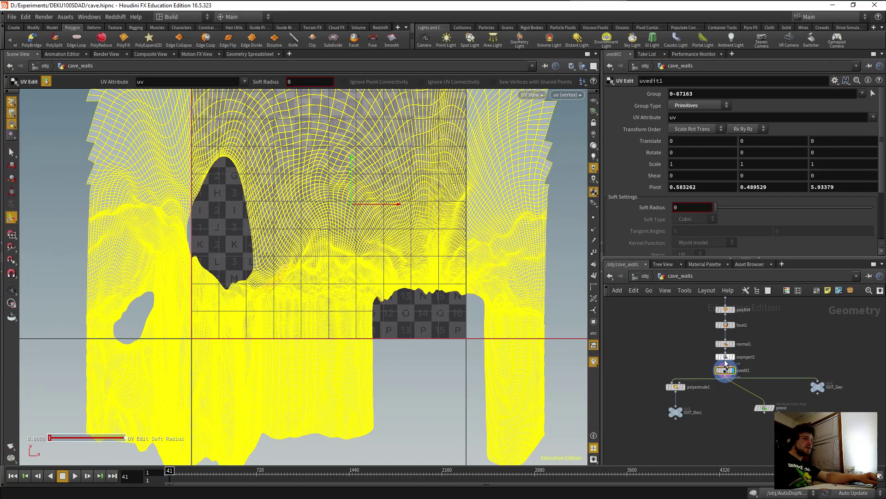
# On uvproject1, try Group Type Points, revert to Vertices, and open the Initialize settings.
pyautogui.click(726, 359)
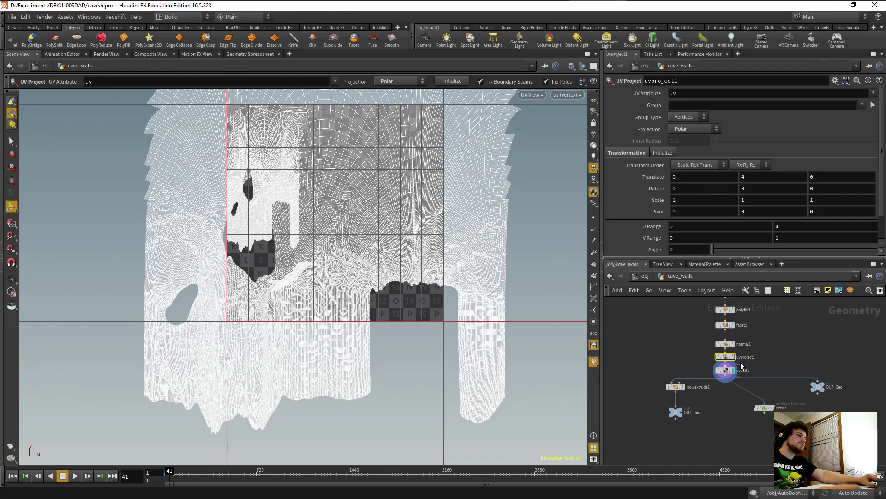
pyautogui.click(734, 357)
pyautogui.click(701, 117)
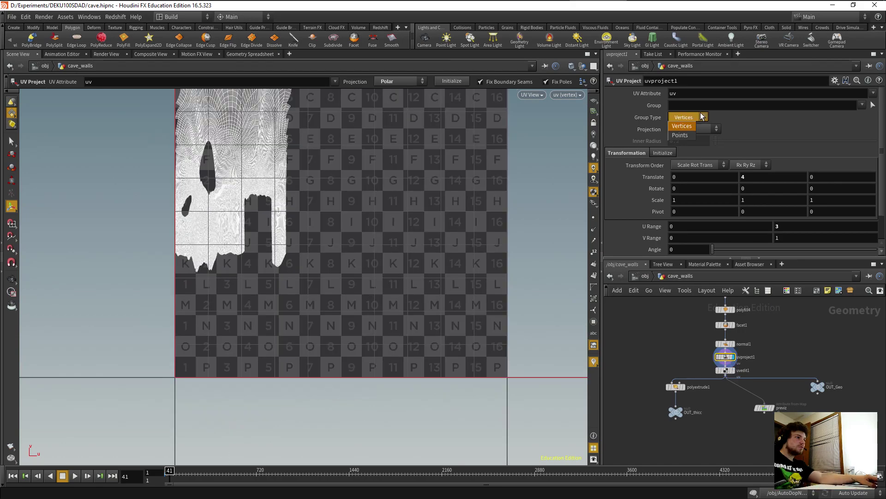
pyautogui.click(677, 136)
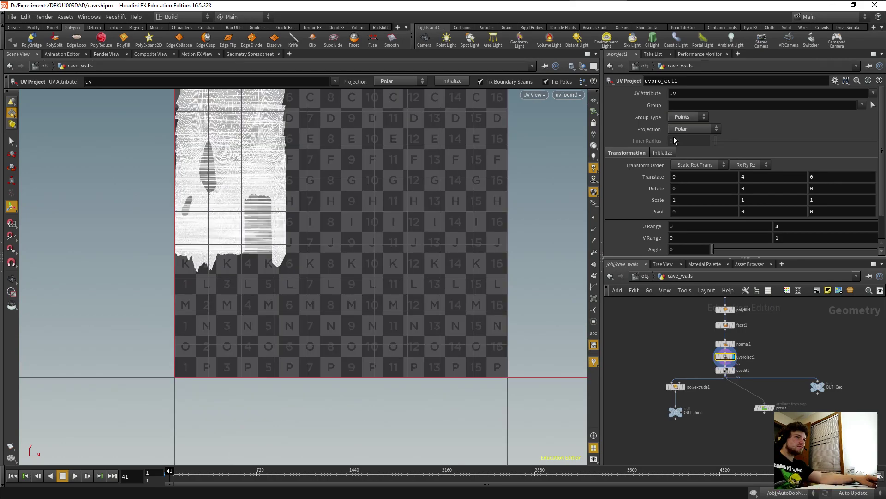
pyautogui.hotkey('ctrl', 'z')
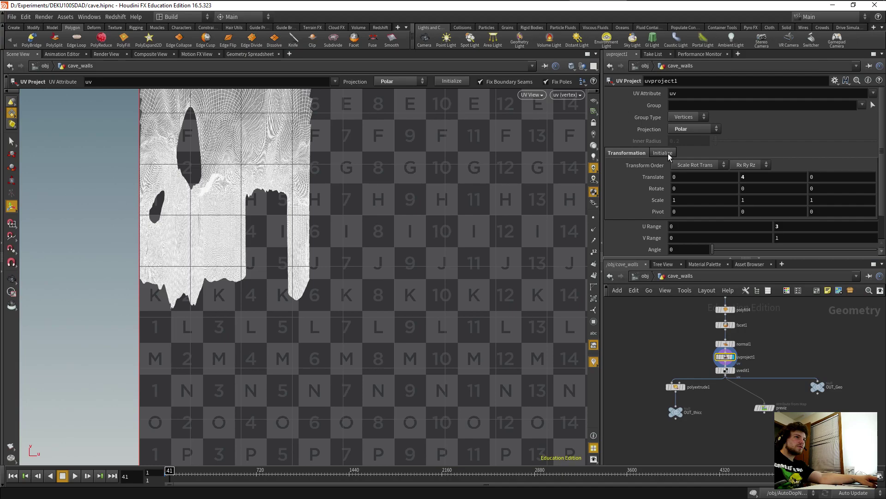
pyautogui.click(663, 153)
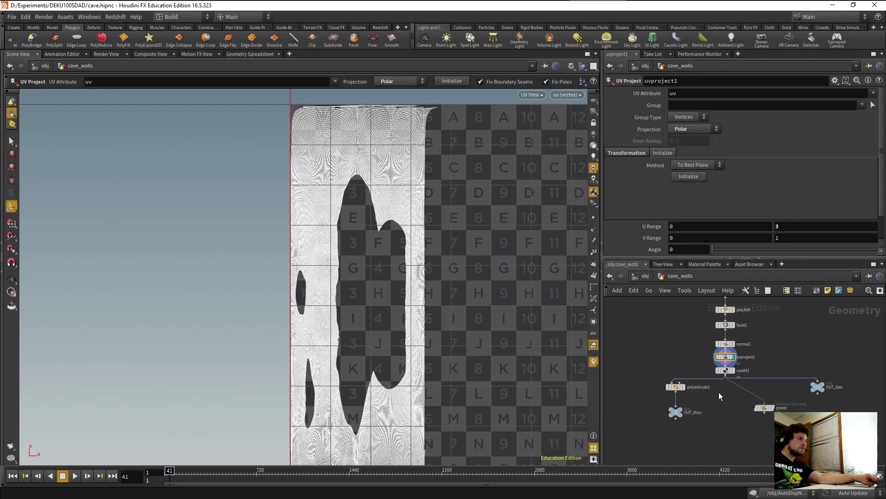
pyautogui.moveTo(736, 377)
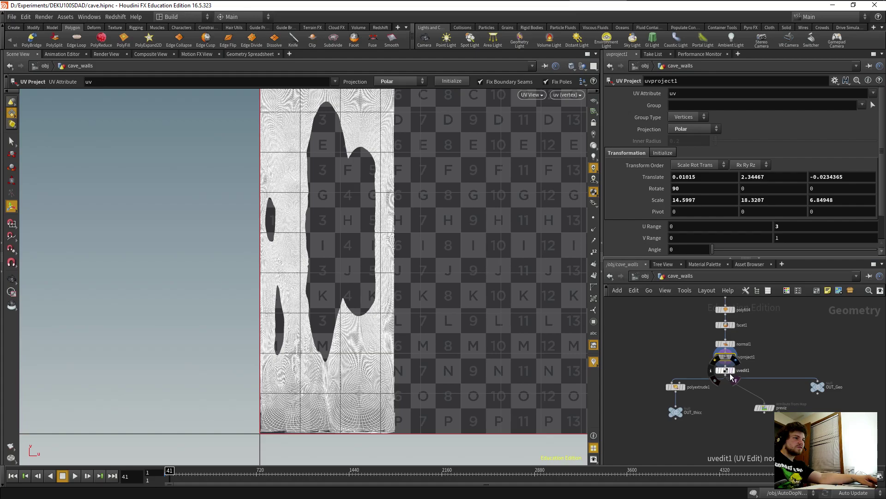
# Display uvedit1, frame its full UV layout with H, and bring up the UV transform handle.
pyautogui.click(730, 373)
pyautogui.scroll(-3, 362, 285)
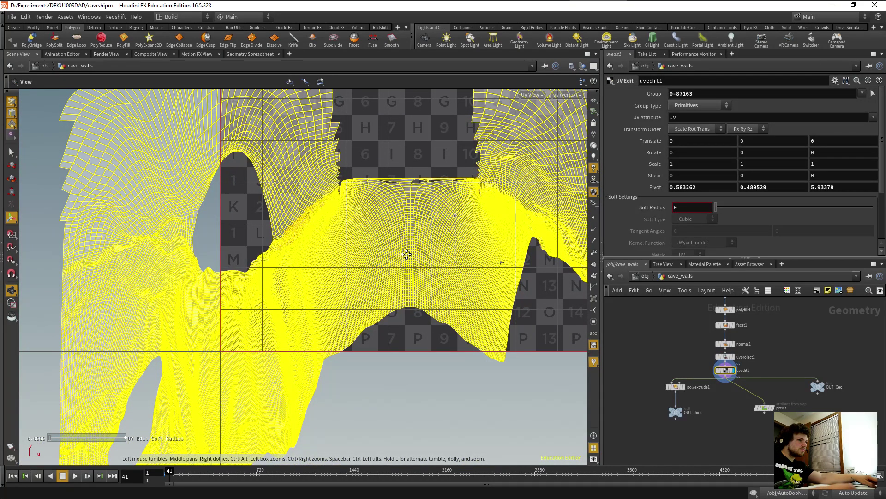
pyautogui.press('h')
pyautogui.press('Return')
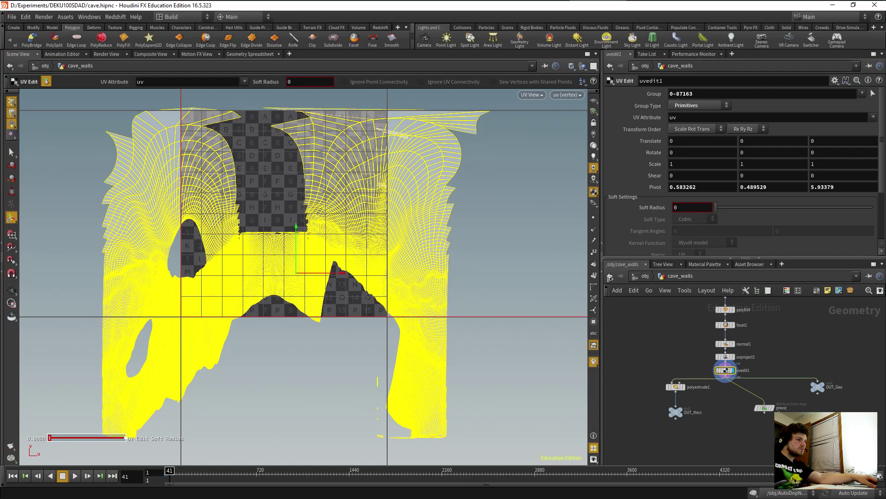
# Switch to a 3D view, orbit the textured cave walls, and clear the mesh selection.
pyautogui.press('Escape')
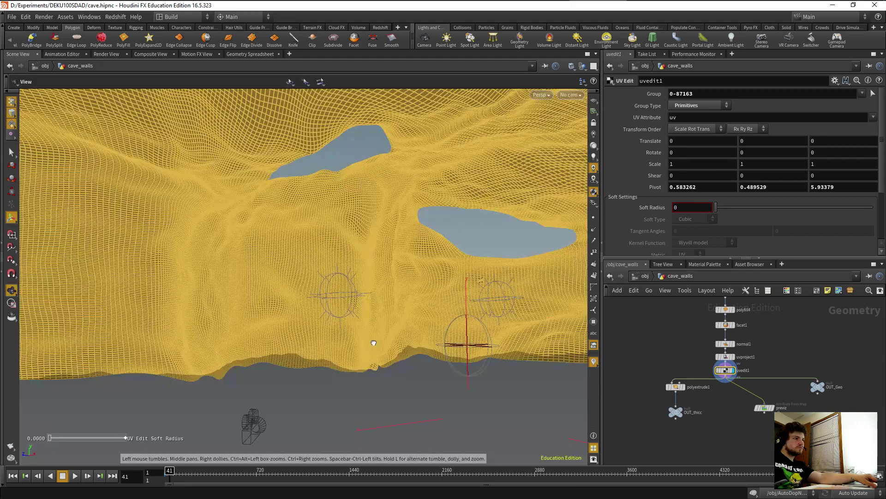
pyautogui.keyDown('alt'); pyautogui.moveTo(374, 343); pyautogui.dragTo(437, 389); pyautogui.keyUp('alt')
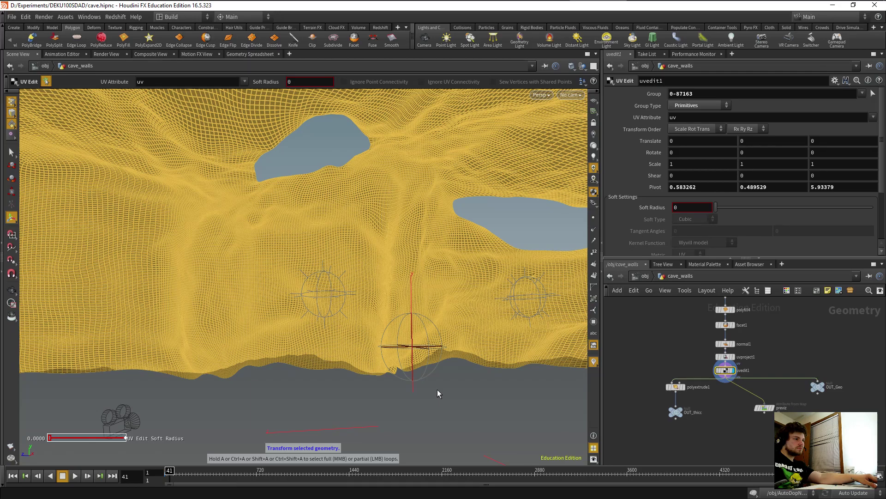
pyautogui.click(437, 389)
pyautogui.keyDown('alt'); pyautogui.moveTo(437, 390); pyautogui.dragTo(370, 372); pyautogui.keyUp('alt')
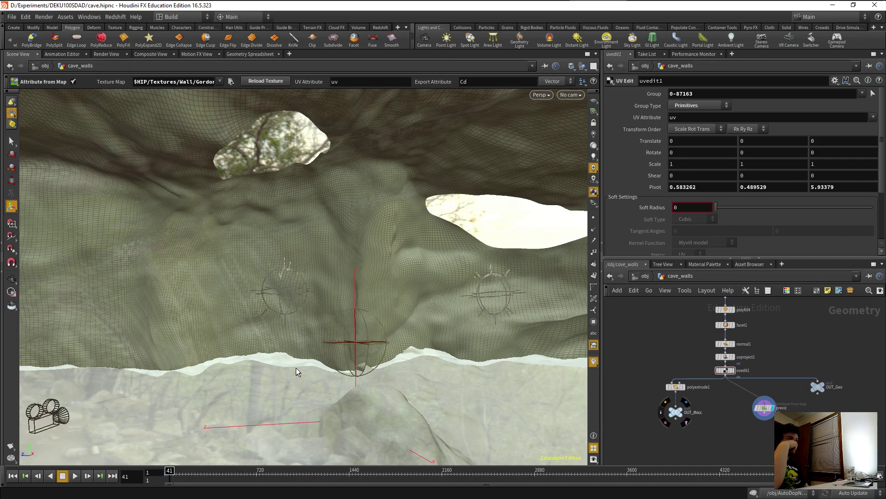
# Save cave.hipnc and go up to /obj to view cave_walls' Redshift settings.
pyautogui.hotkey('ctrl', 's')
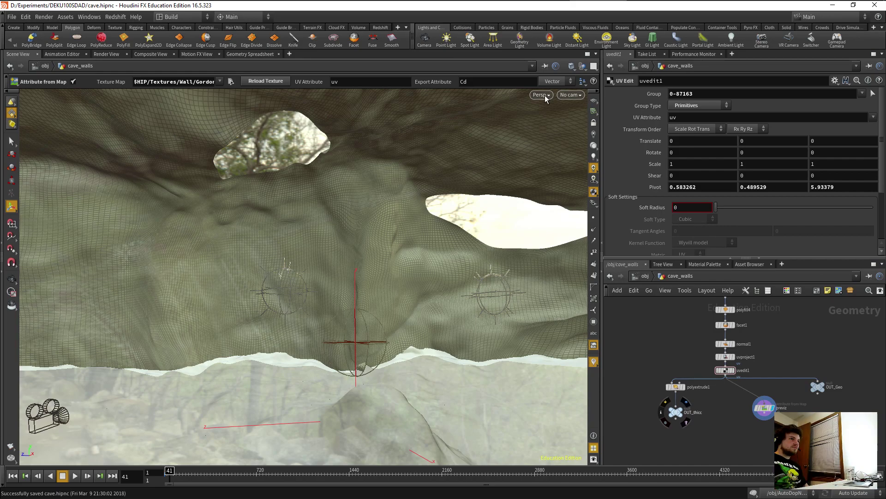
pyautogui.click(544, 96)
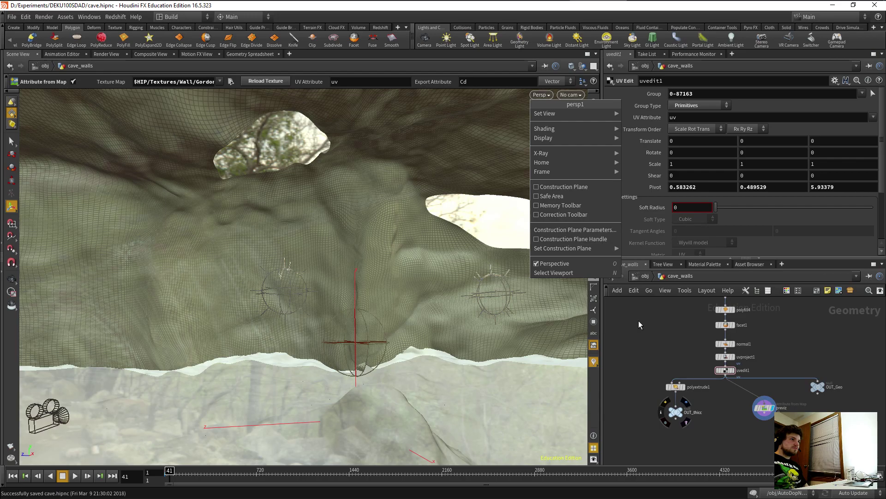
pyautogui.press('u')
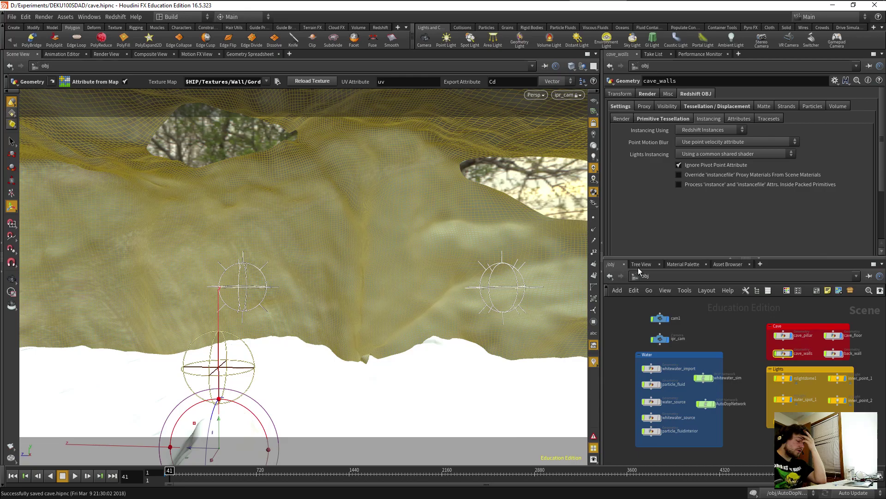
pyautogui.click(636, 275)
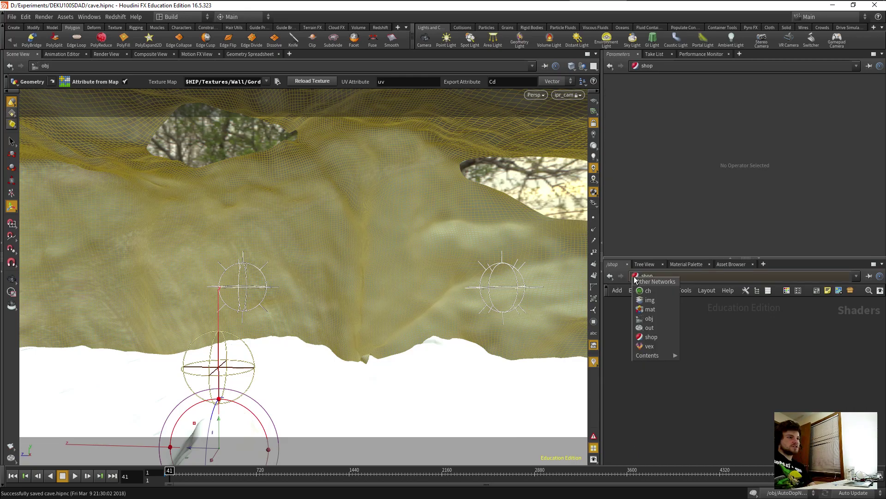
# Switch to the /out network showing Redshift_ROP1's render settings, and dolly the viewport back.
pyautogui.click(649, 327)
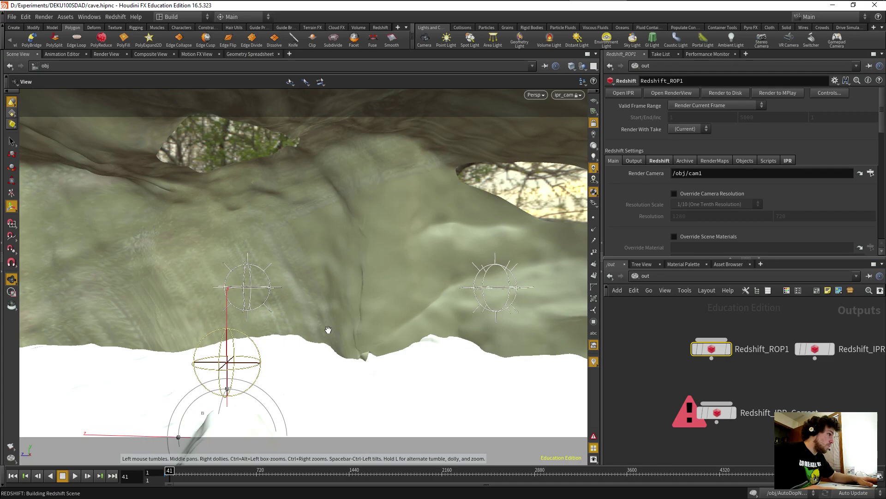
pyautogui.moveTo(329, 329); pyautogui.dragTo(320, 349, button='right')
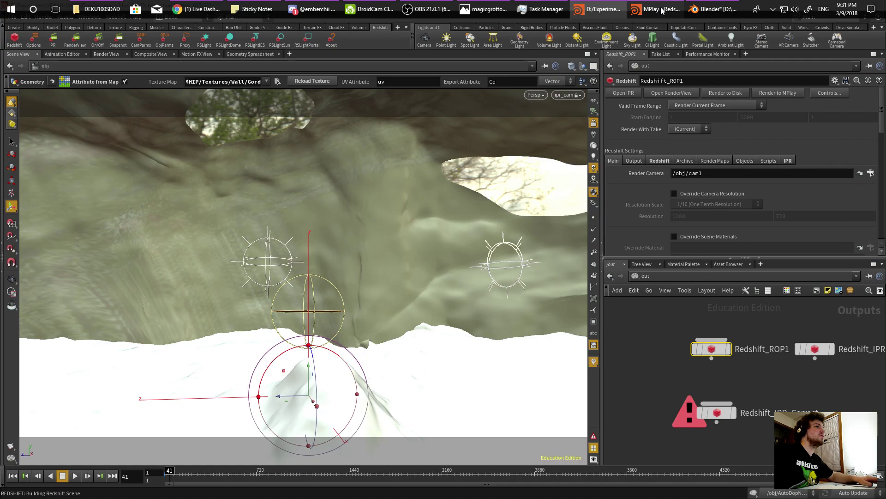
# Bring the MPlay Redshift IPR render window to the front from the taskbar.
pyautogui.click(662, 8)
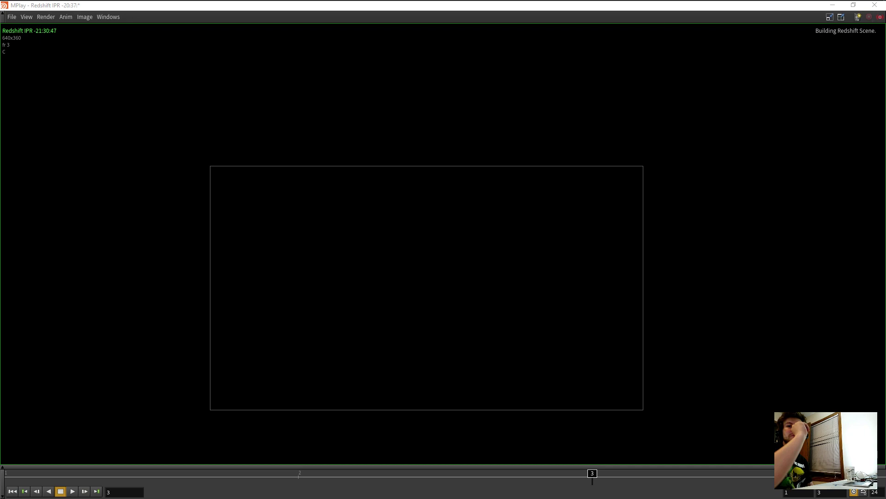
# Open Task Manager to check GPU load during the Redshift IPR render.
pyautogui.hotkey('ctrl', 'shift', 'Escape')
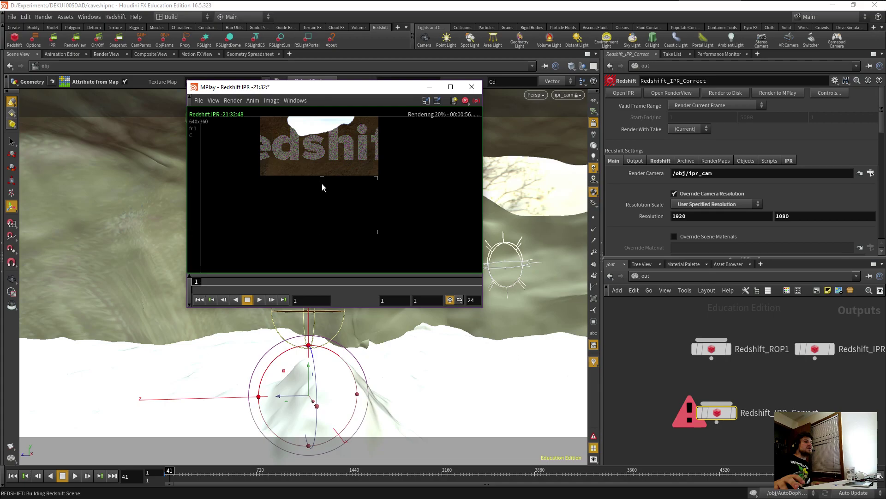
# Scroll the view up three notches as the cave IPR render progresses.
pyautogui.scroll(1, 322, 184)
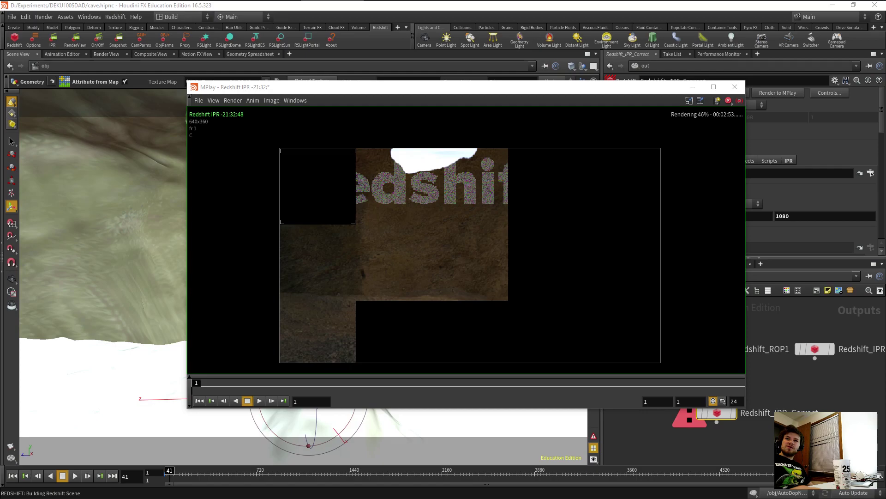
# Drag the MPlay IPR preview window lower on the screen.
pyautogui.moveTo(640, 91); pyautogui.dragTo(633, 158)
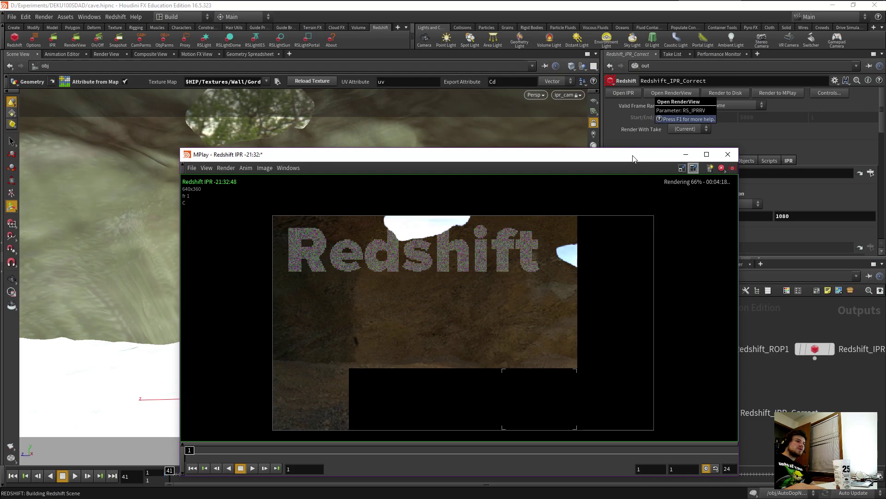
# Bring the Houdini scene window back in front of the MPlay preview.
pyautogui.click(420, 259)
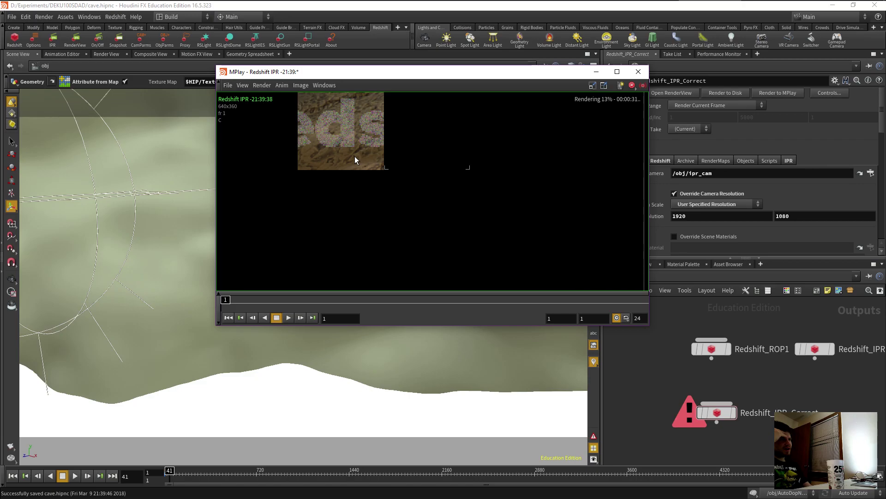
# Switch to the File Explorer window showing the Textures folder with Alt+Tab.
pyautogui.hotkey('alt', 'Tab')
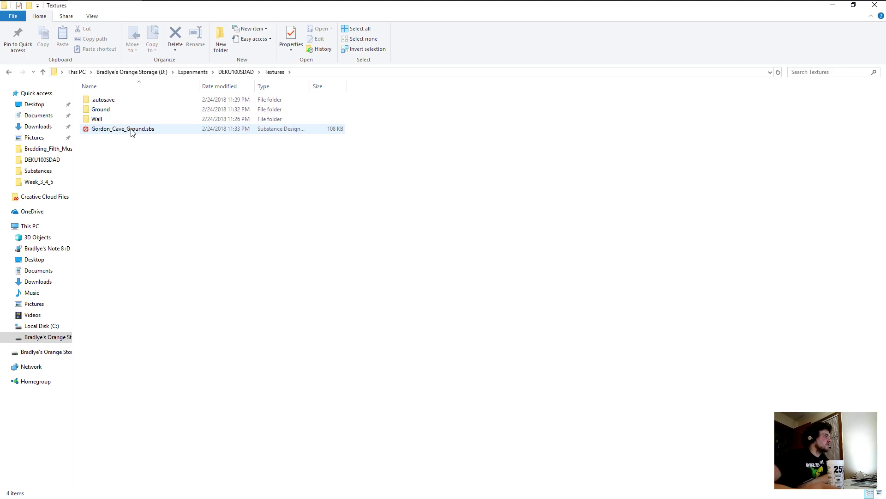
# Open Gordon_Cave_Ground.sbs from the Textures folder in Substance Designer.
pyautogui.doubleClick(122, 129)
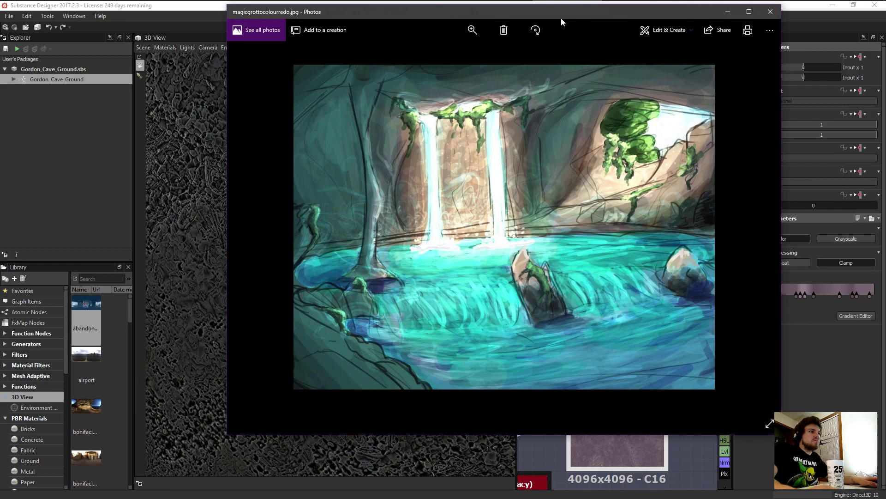
# Move the magicgrottocolourredo.jpg photo window aside to reveal the Substance Designer graph.
pyautogui.moveTo(561, 18); pyautogui.dragTo(300, 45)
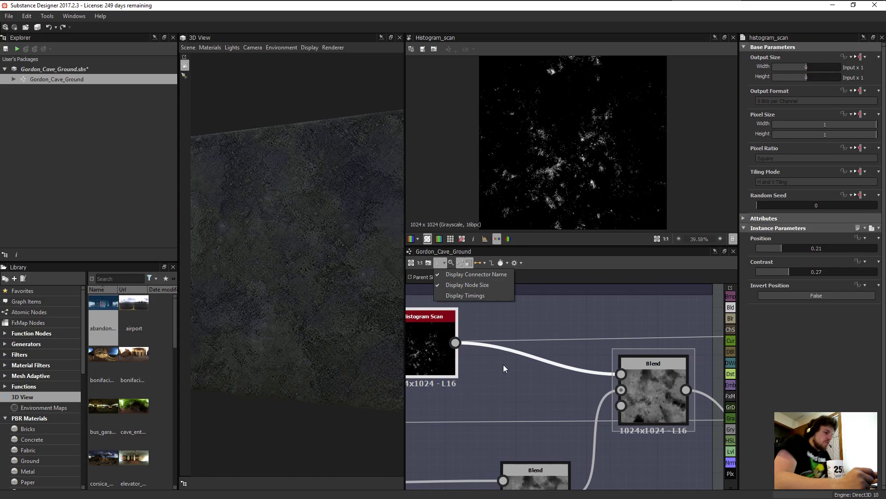
# Open the node search popup beside histogram_scan in the Gordon_Cave_Ground graph.
pyautogui.press('space')
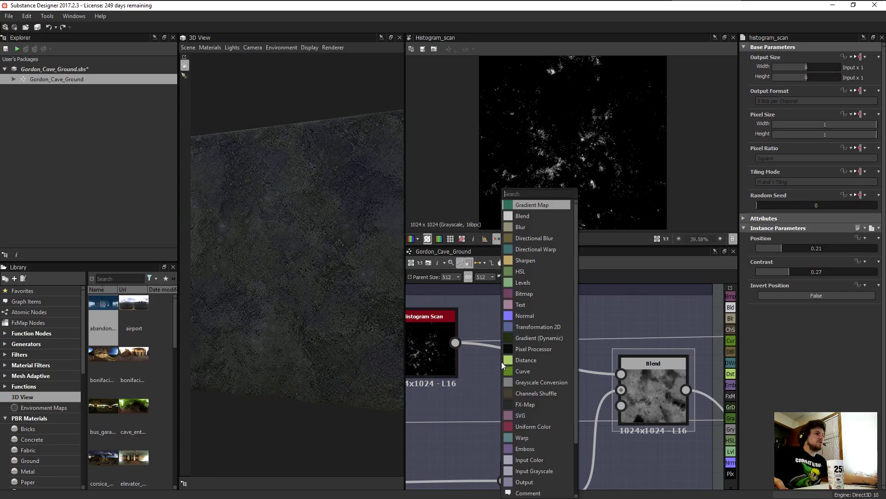